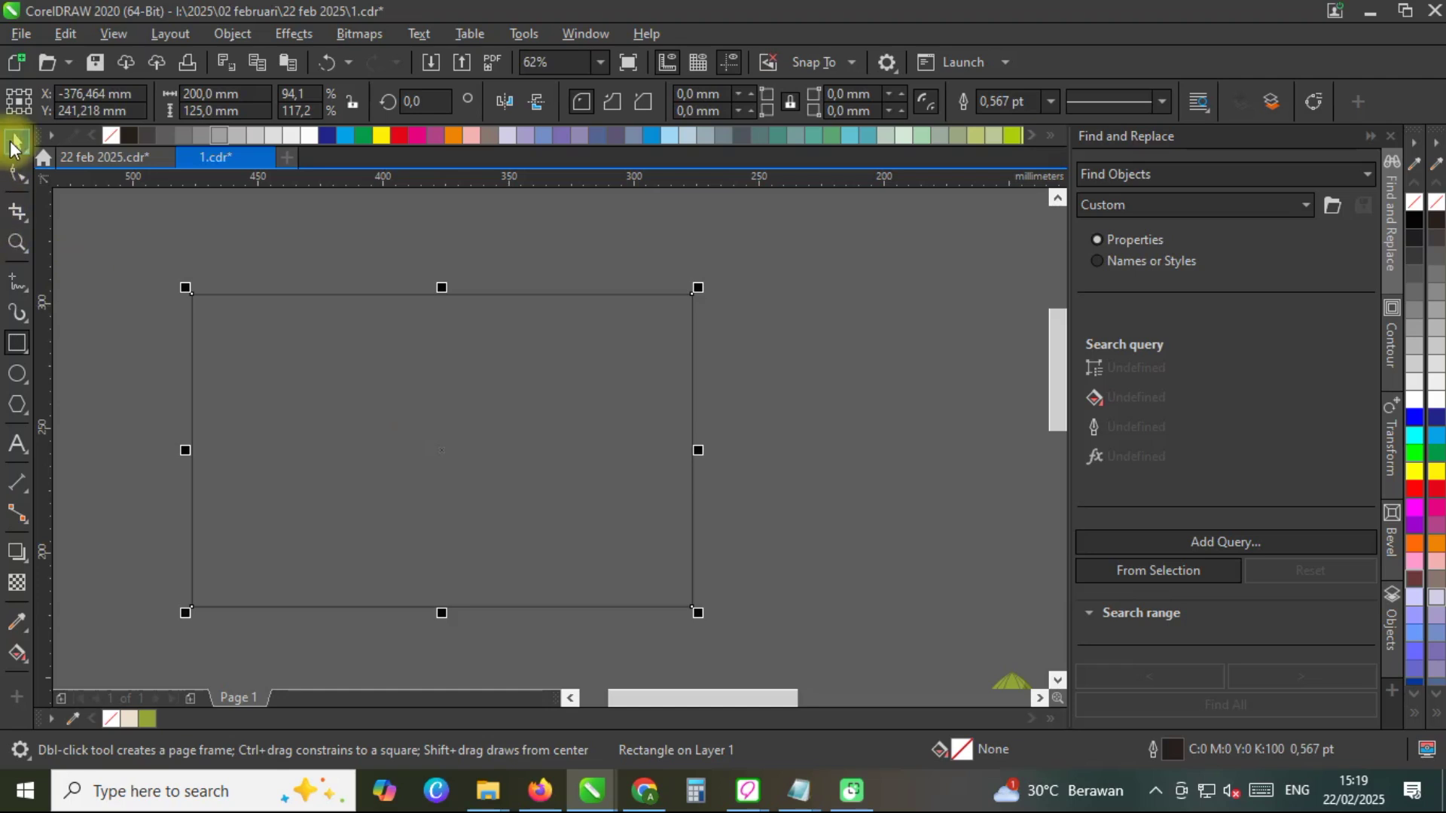
# Fill the 200 × 125 mm rectangle with beige #EDDFCF and remove its outline.
pyautogui.moveTo(140, 714); pyautogui.dragTo(655, 555)
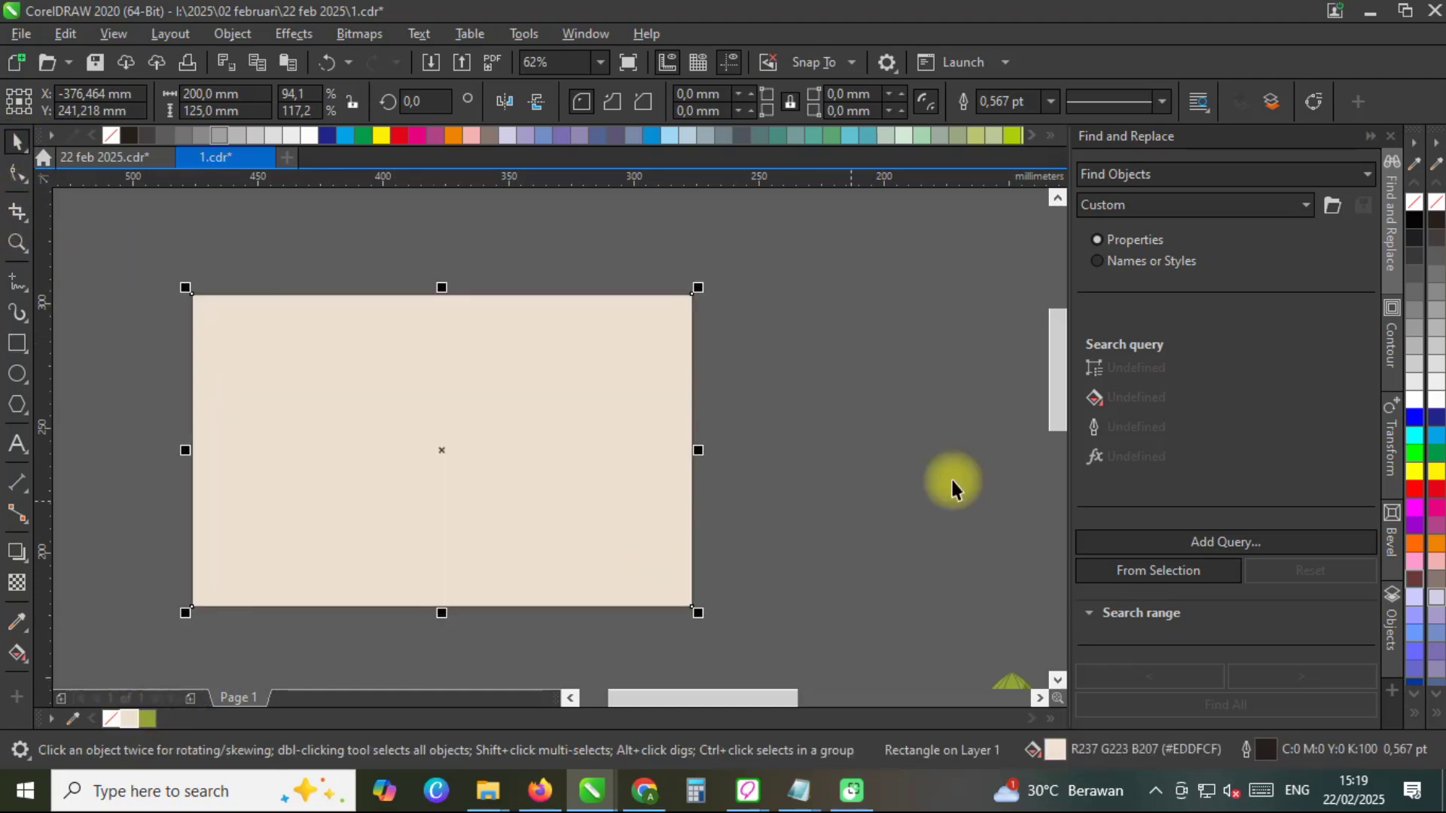
pyautogui.rightClick(1440, 203)
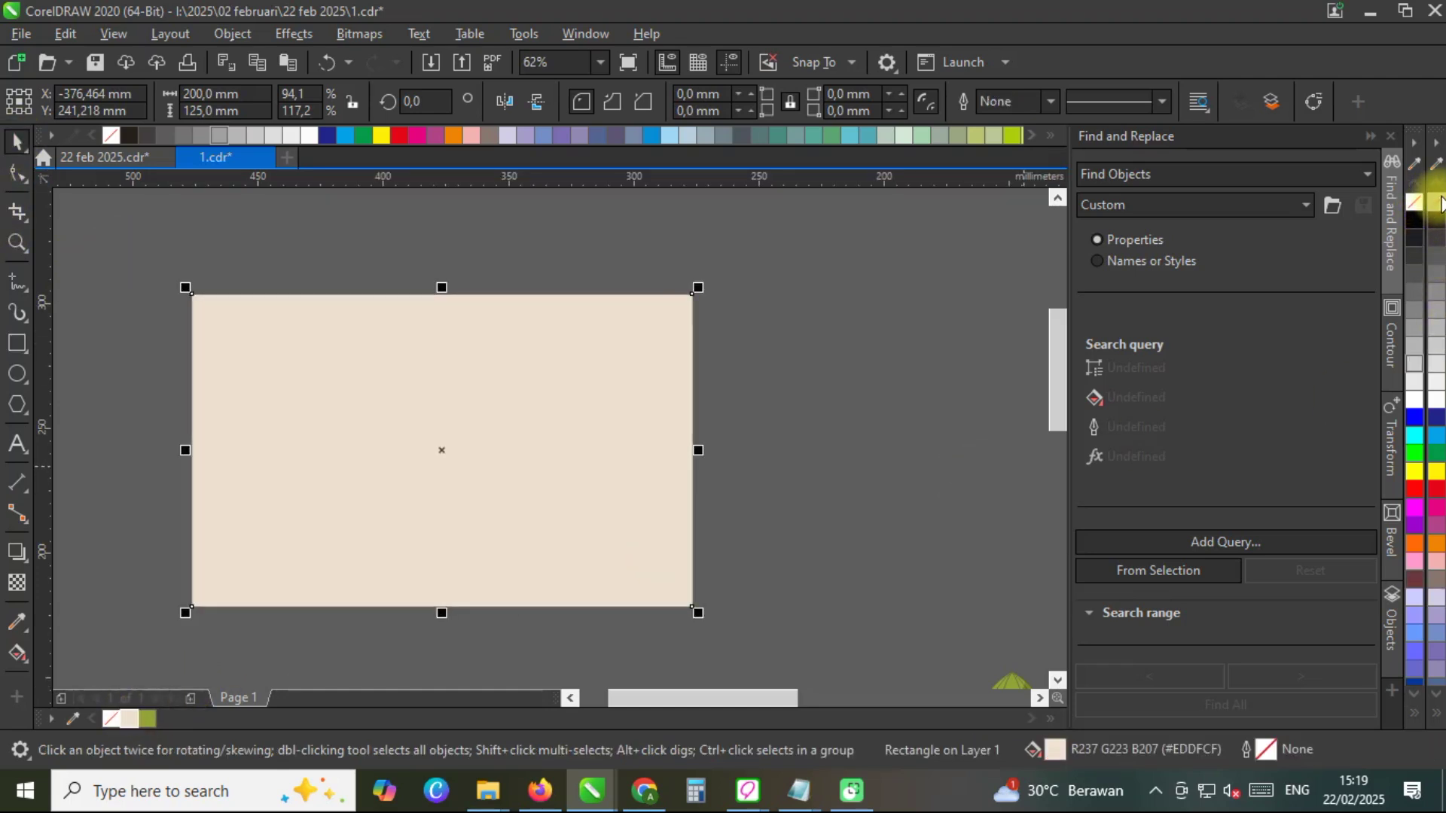
# Move the white cloud strip onto the beige rectangle's lower edge and bring it to the front of the layer.
pyautogui.scroll(-5, 712, 430)
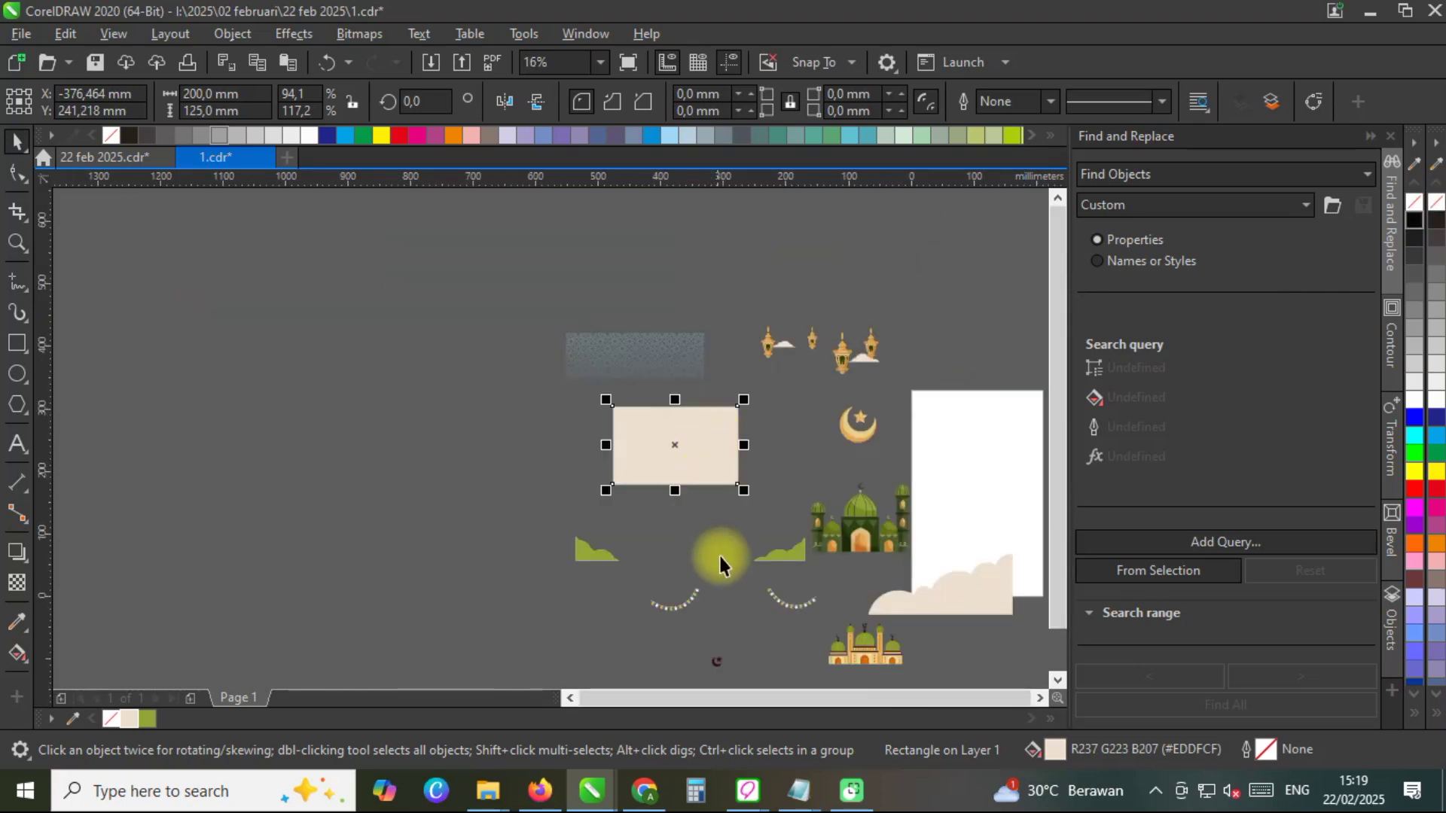
pyautogui.scroll(2, 719, 565)
pyautogui.scroll(-2, 462, 442)
pyautogui.scroll(-2, 581, 556)
pyautogui.scroll(2, 575, 579)
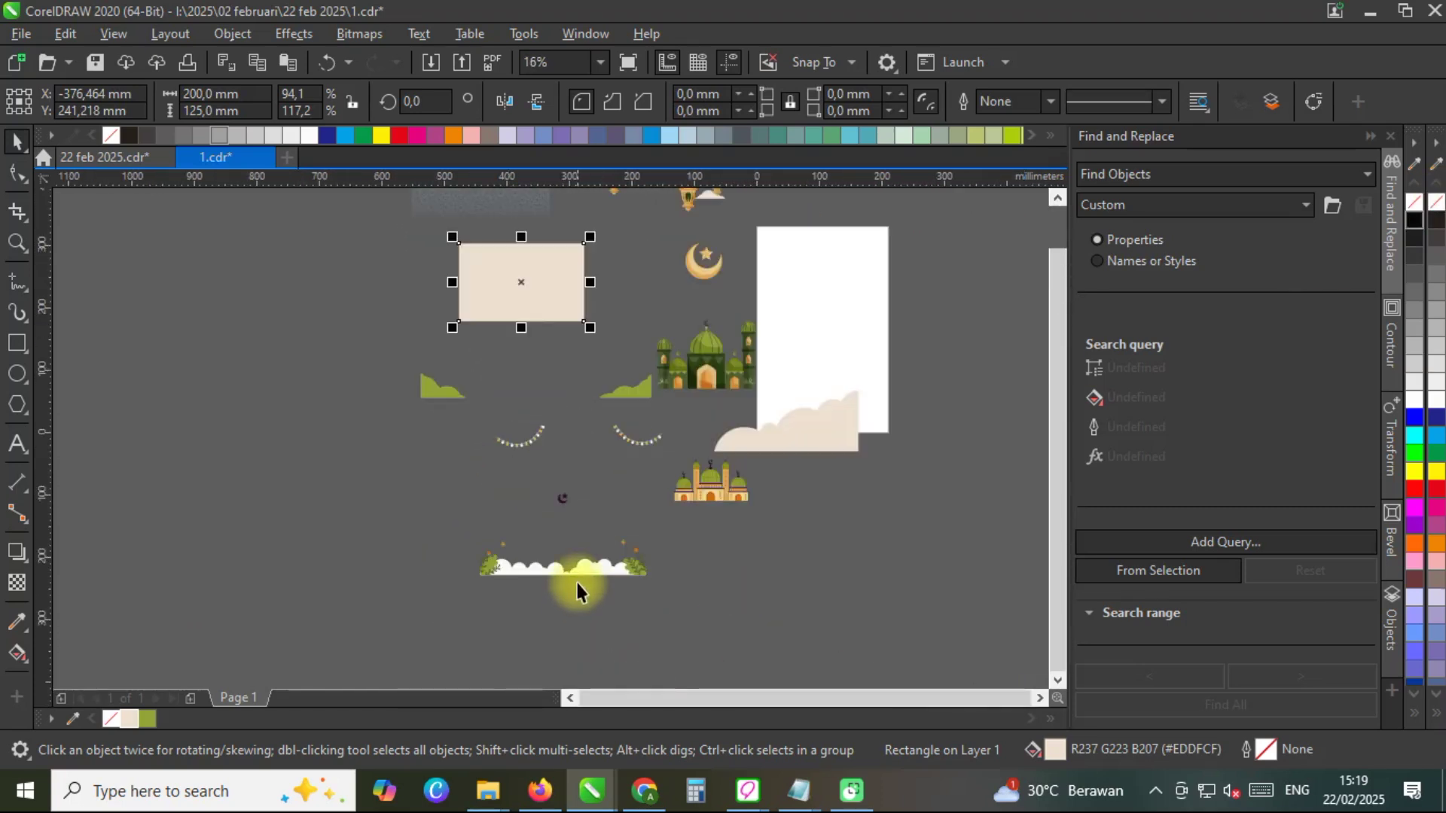
pyautogui.click(575, 580)
pyautogui.scroll(2, 576, 573)
pyautogui.scroll(-2, 579, 572)
pyautogui.moveTo(580, 572); pyautogui.dragTo(558, 320)
pyautogui.scroll(3, 557, 316)
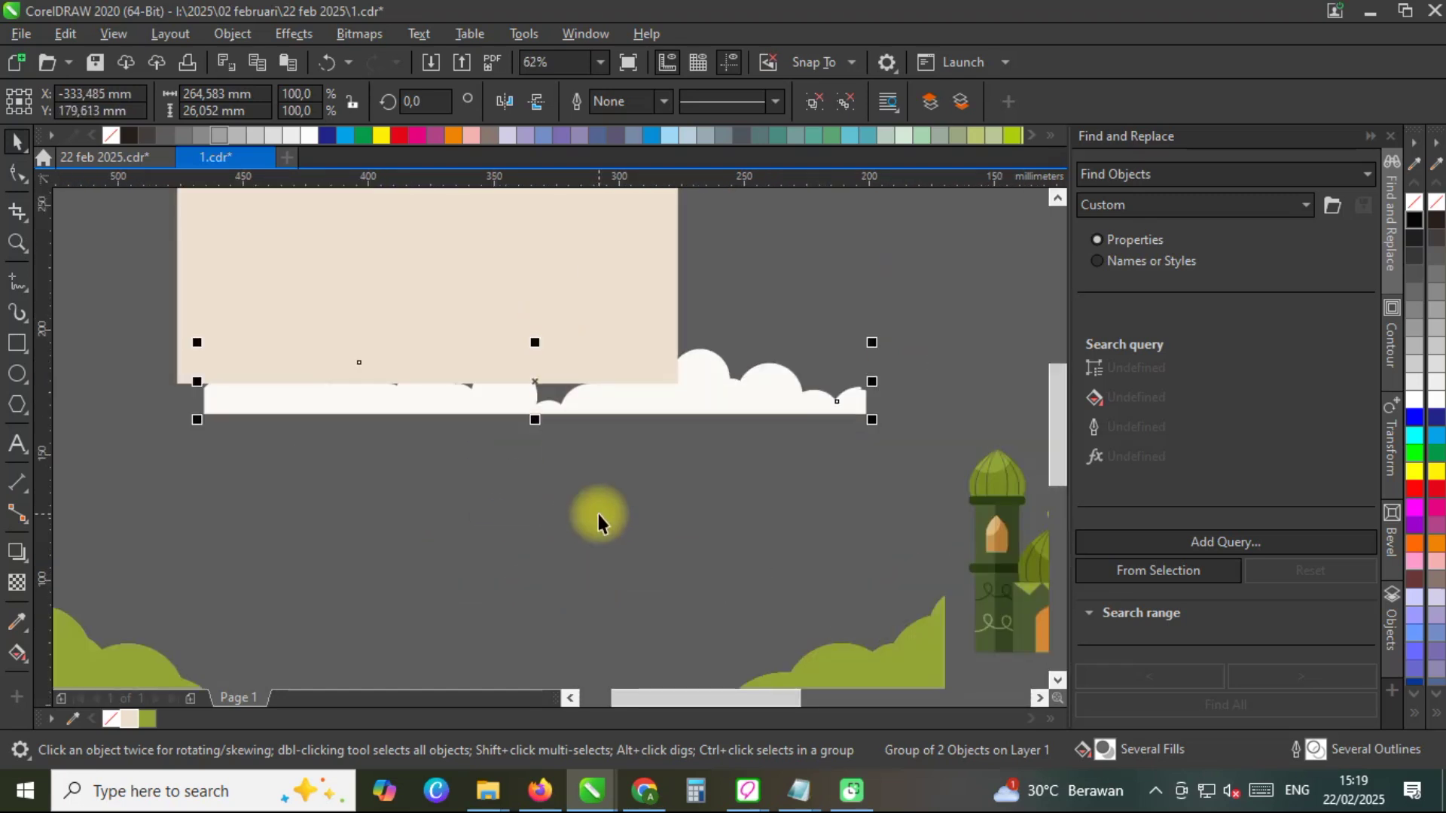
pyautogui.hotkey('shift', 'pageup')
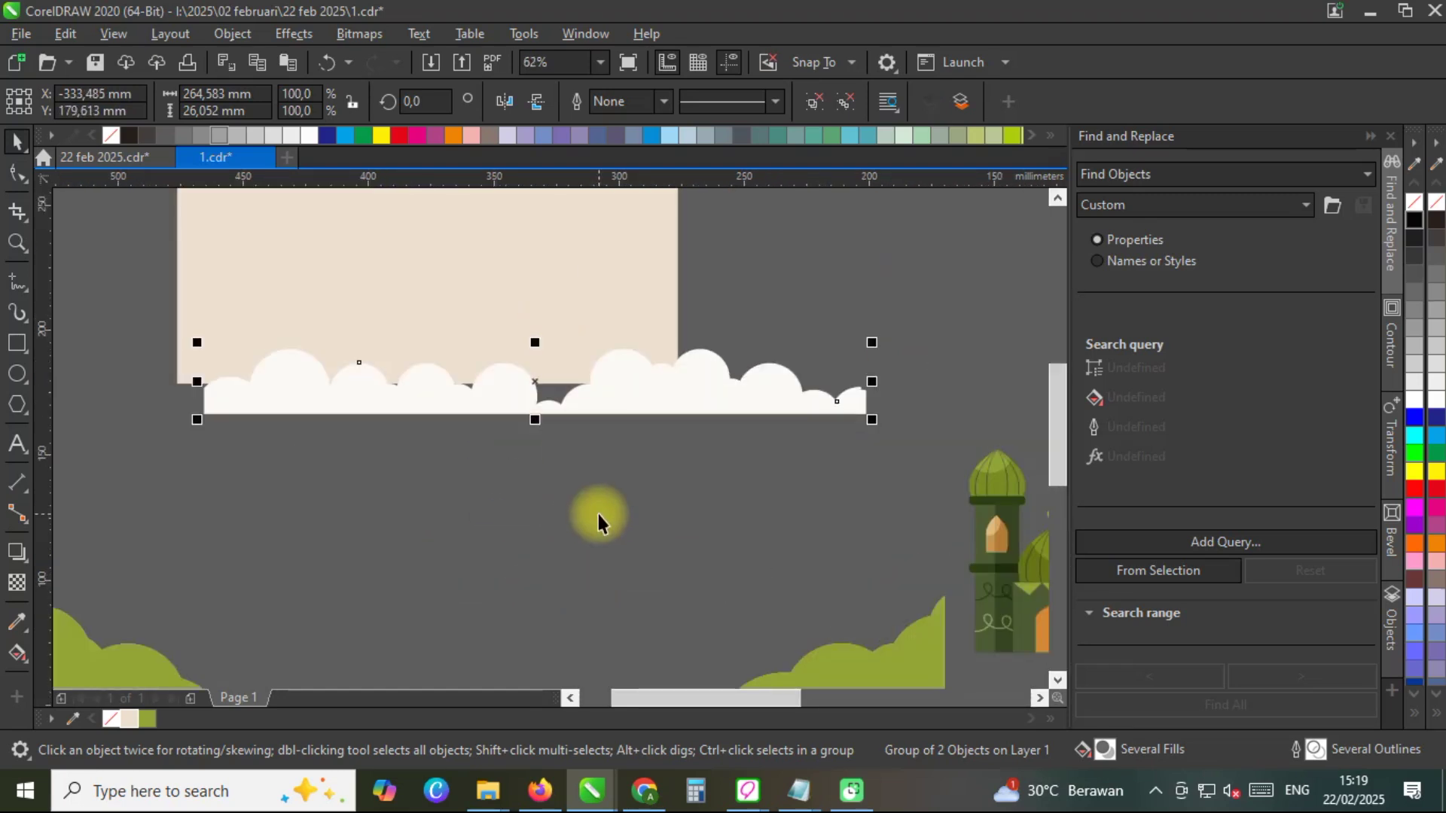
# Scale the white cloud strip proportionally to span the rectangle's full 200 mm width, aligned with its bottom edge.
pyautogui.moveTo(872, 424); pyautogui.dragTo(580, 395)
pyautogui.scroll(2, 186, 376)
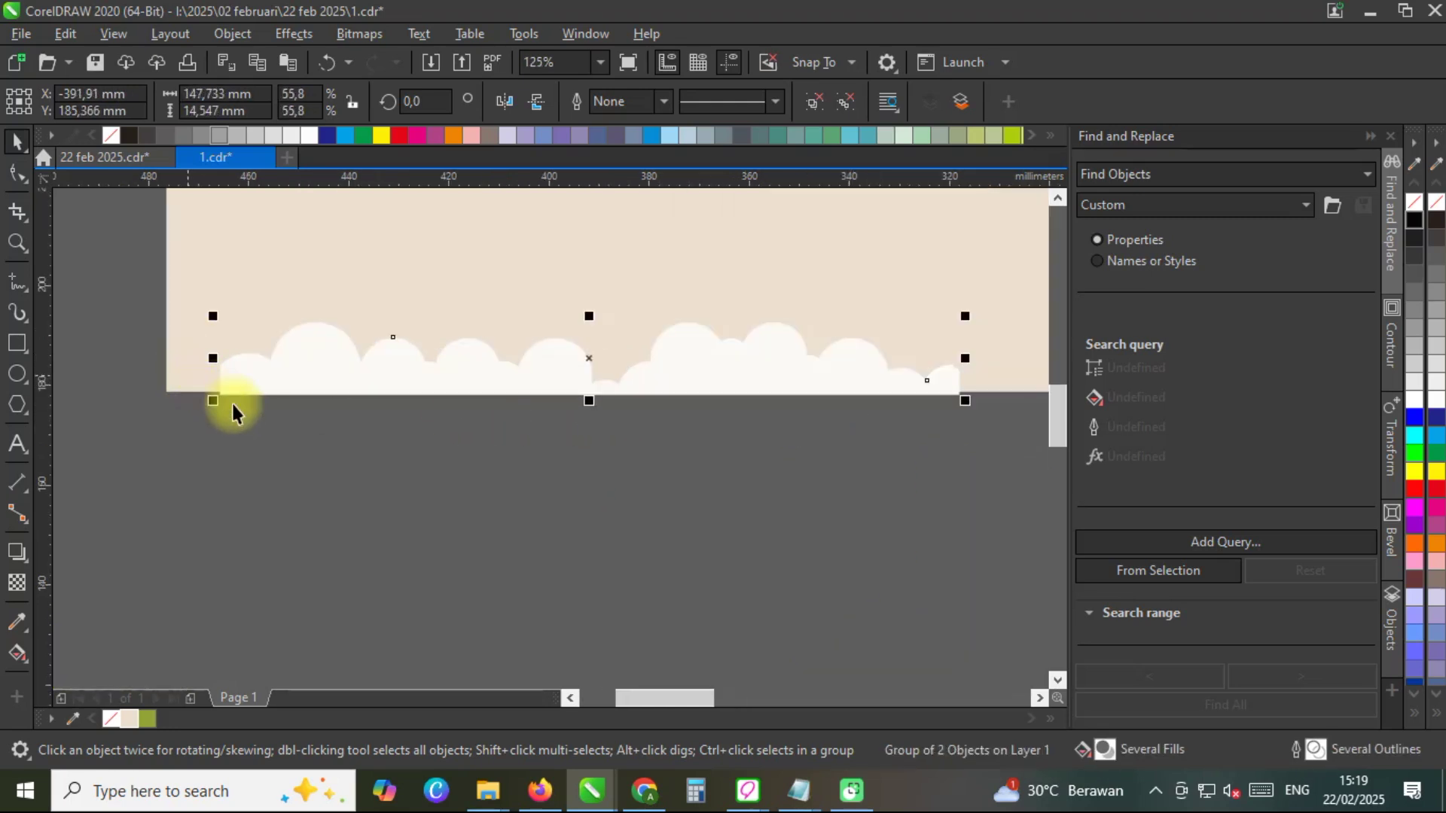
pyautogui.scroll(2, 229, 400)
pyautogui.moveTo(207, 387); pyautogui.dragTo(96, 382)
pyautogui.scroll(-4, 119, 423)
pyautogui.moveTo(501, 376); pyautogui.dragTo(631, 365)
pyautogui.scroll(6, 632, 391)
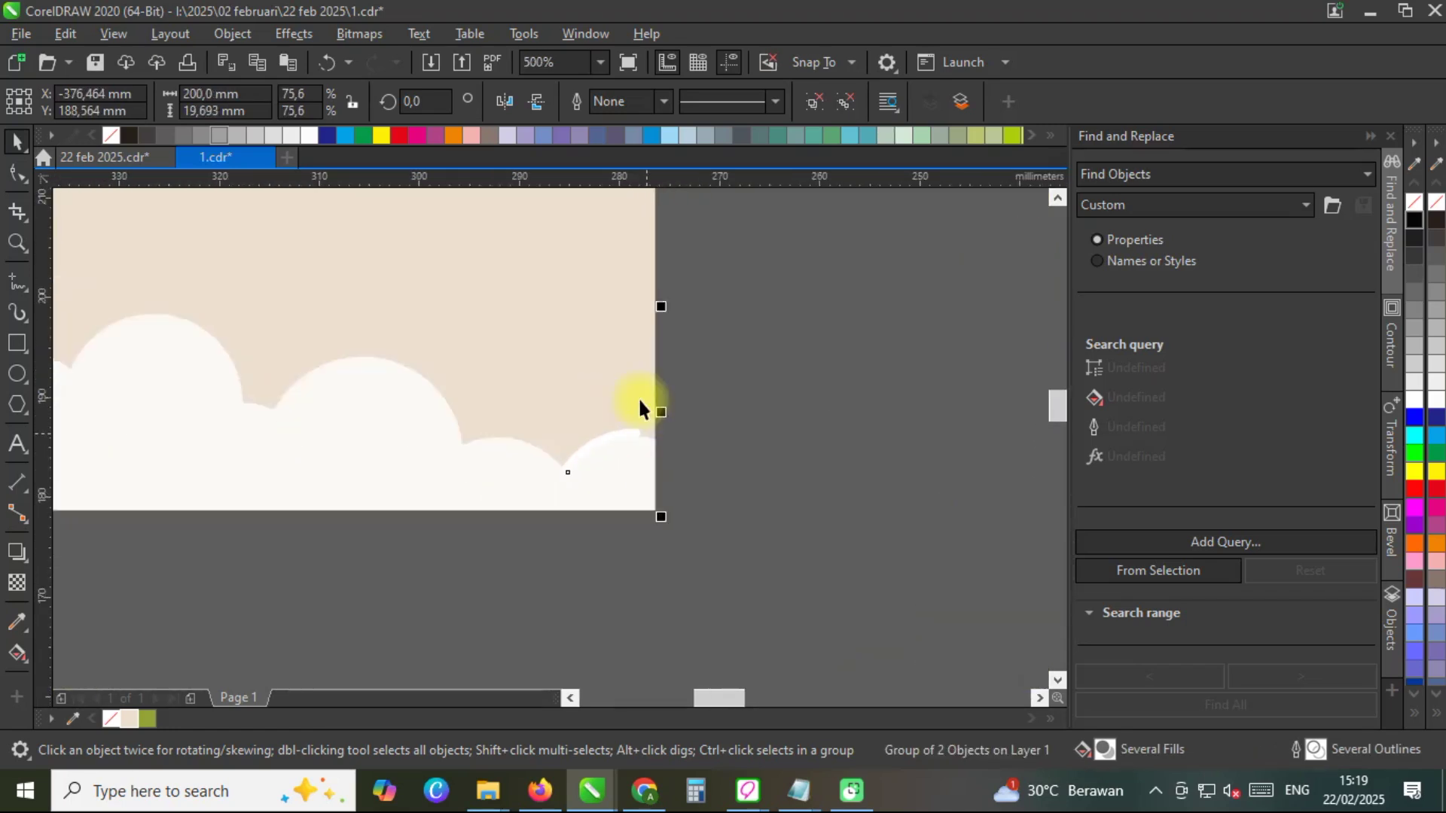
pyautogui.scroll(-8, 639, 406)
# Move the large beige cloud curve from the page's lower edge onto the right side of the beige rectangle.
pyautogui.click(766, 545)
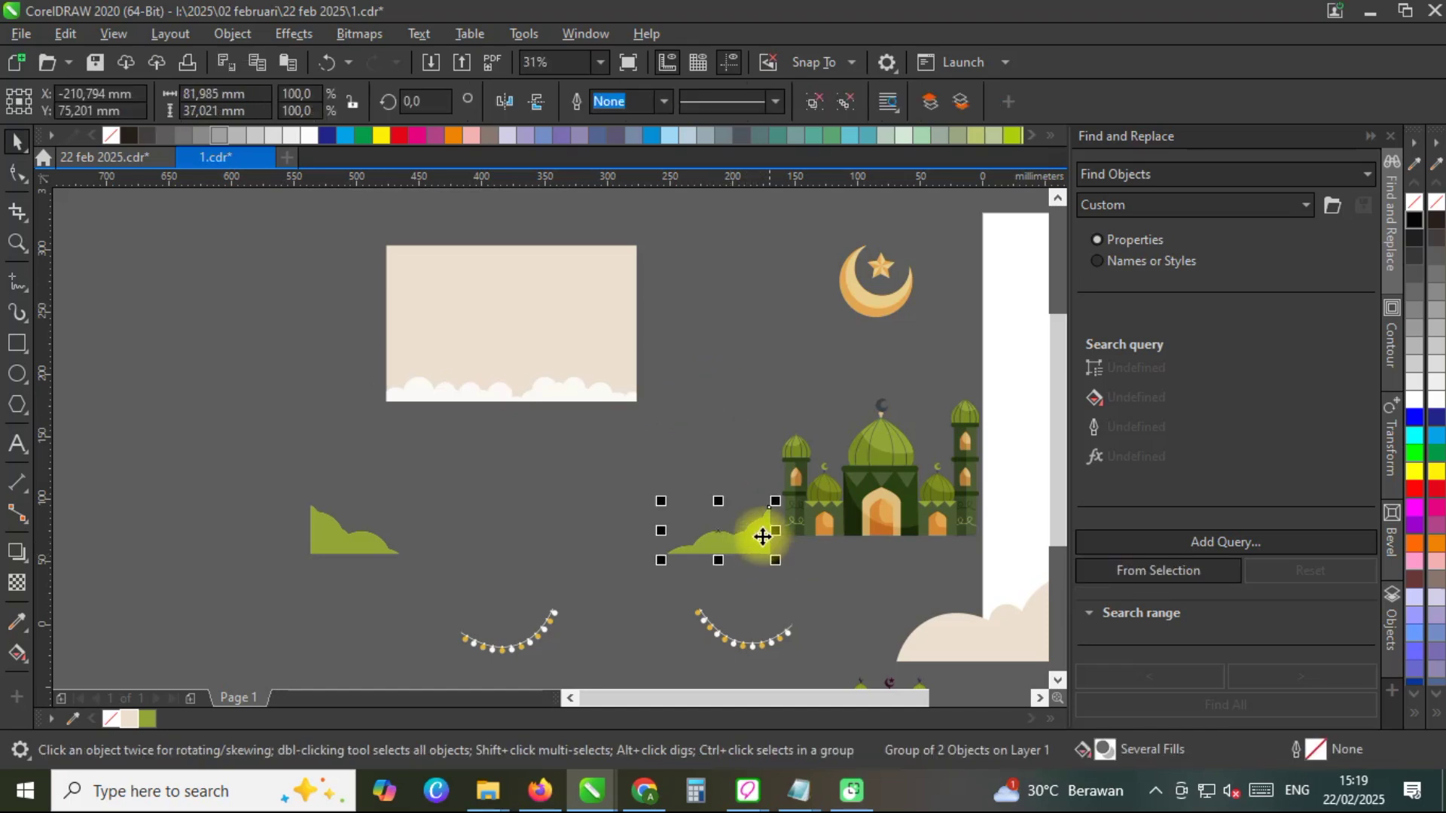
pyautogui.click(763, 534)
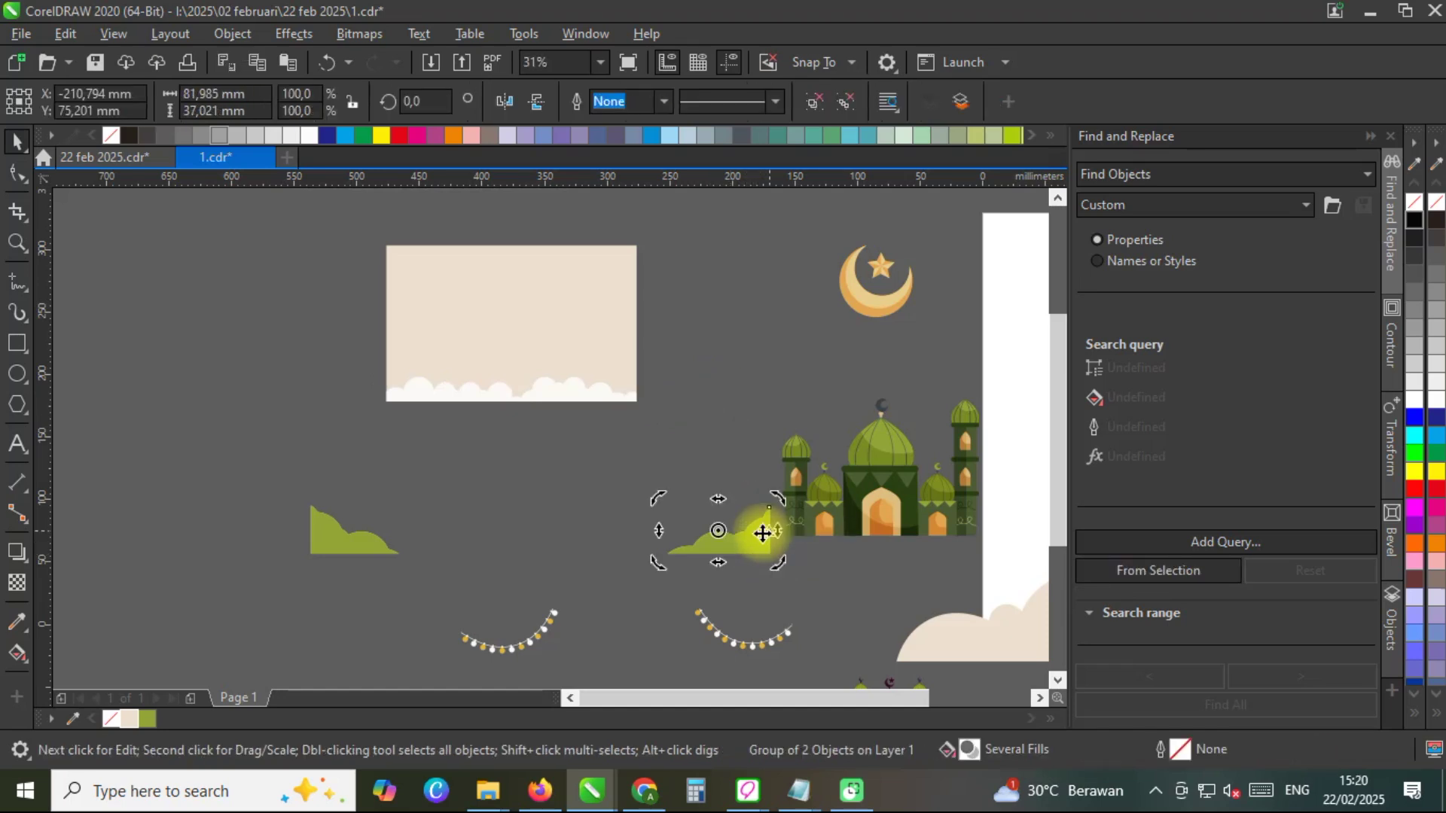
pyautogui.scroll(-2, 764, 531)
pyautogui.moveTo(936, 567); pyautogui.dragTo(740, 414)
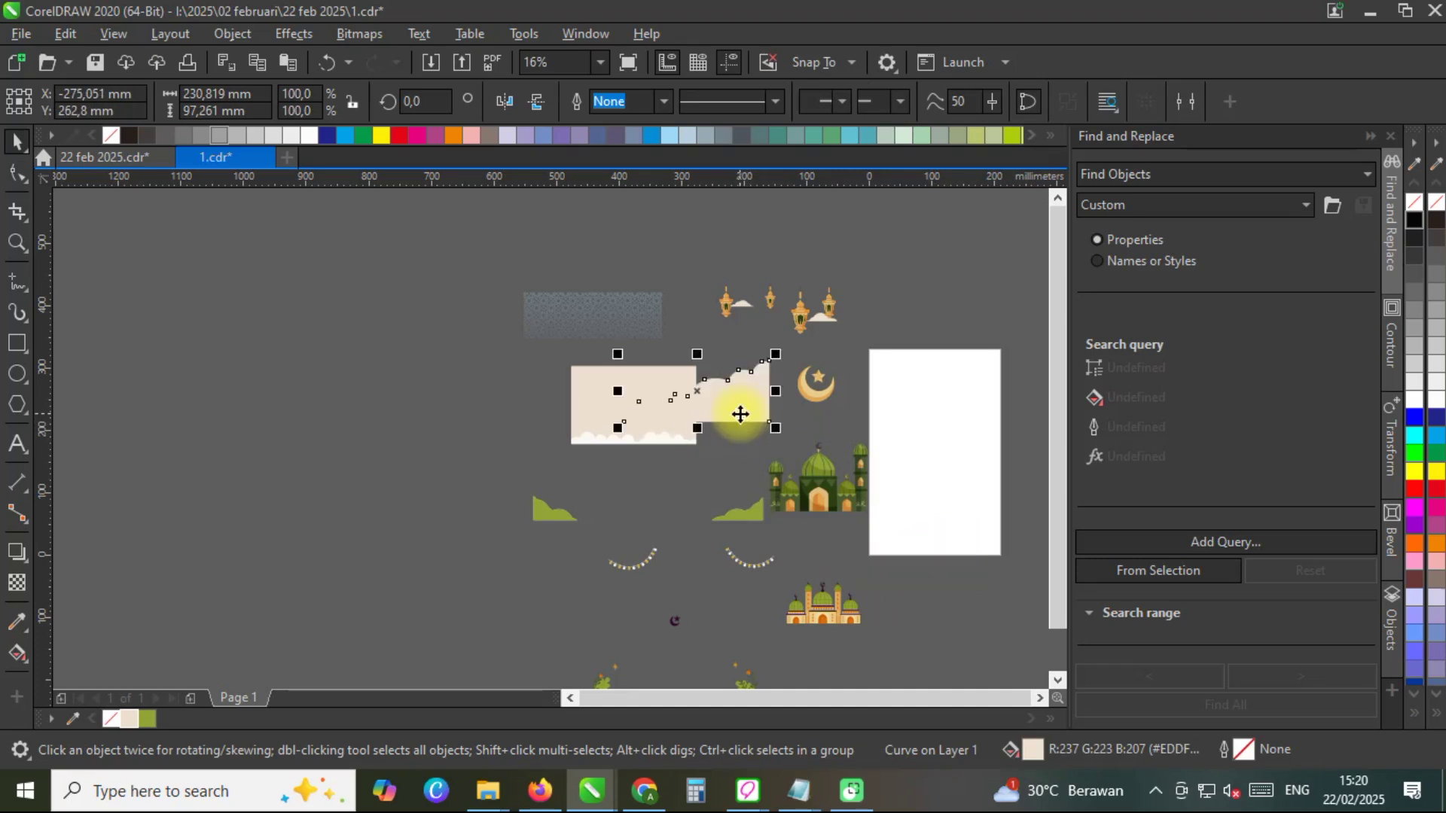
pyautogui.scroll(4, 740, 414)
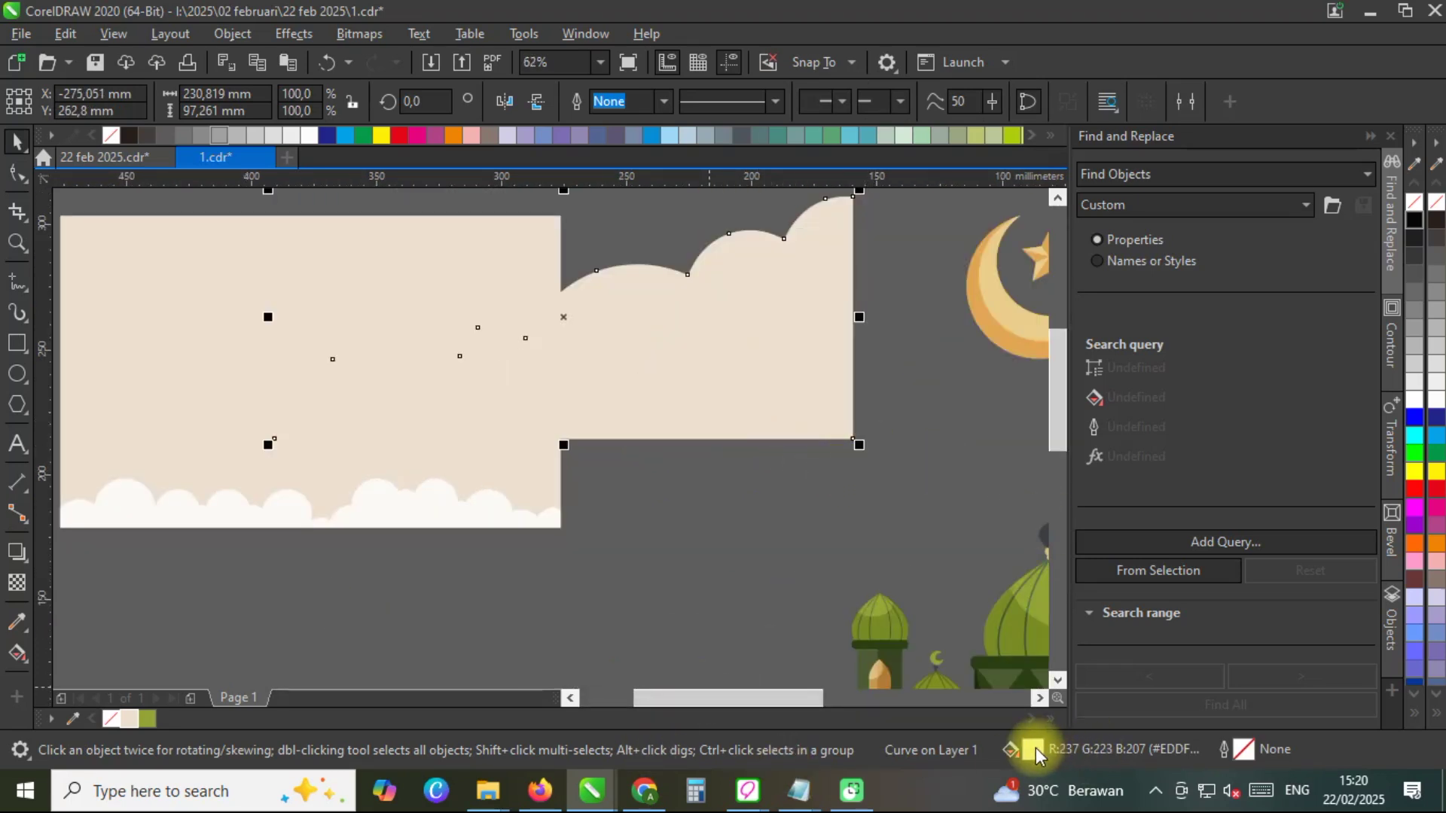
# Try a different uniform fill shade on the large beige cloud curve.
pyautogui.hotkey('shift', 'F11')
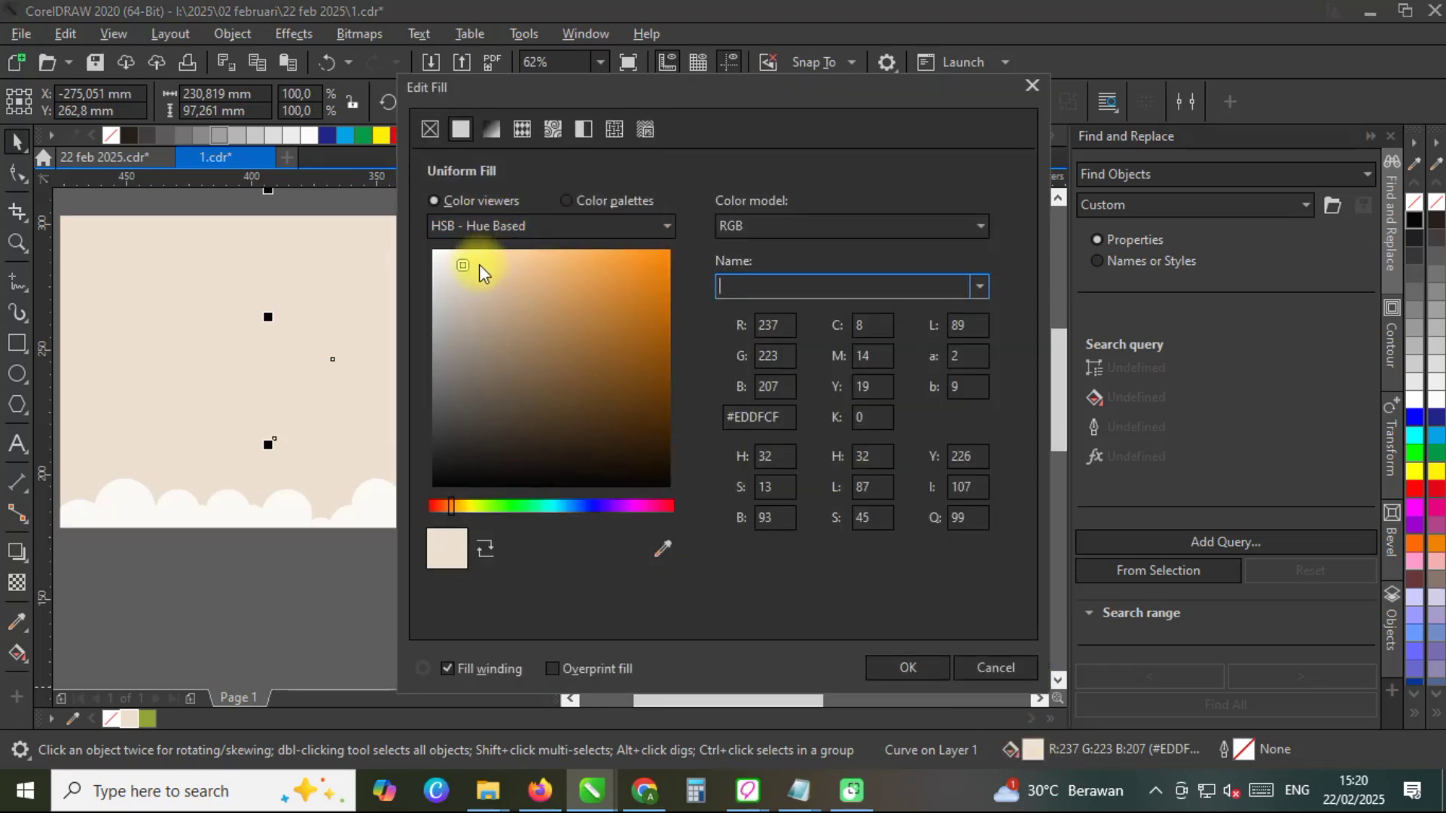
pyautogui.click(450, 274)
pyautogui.click(904, 667)
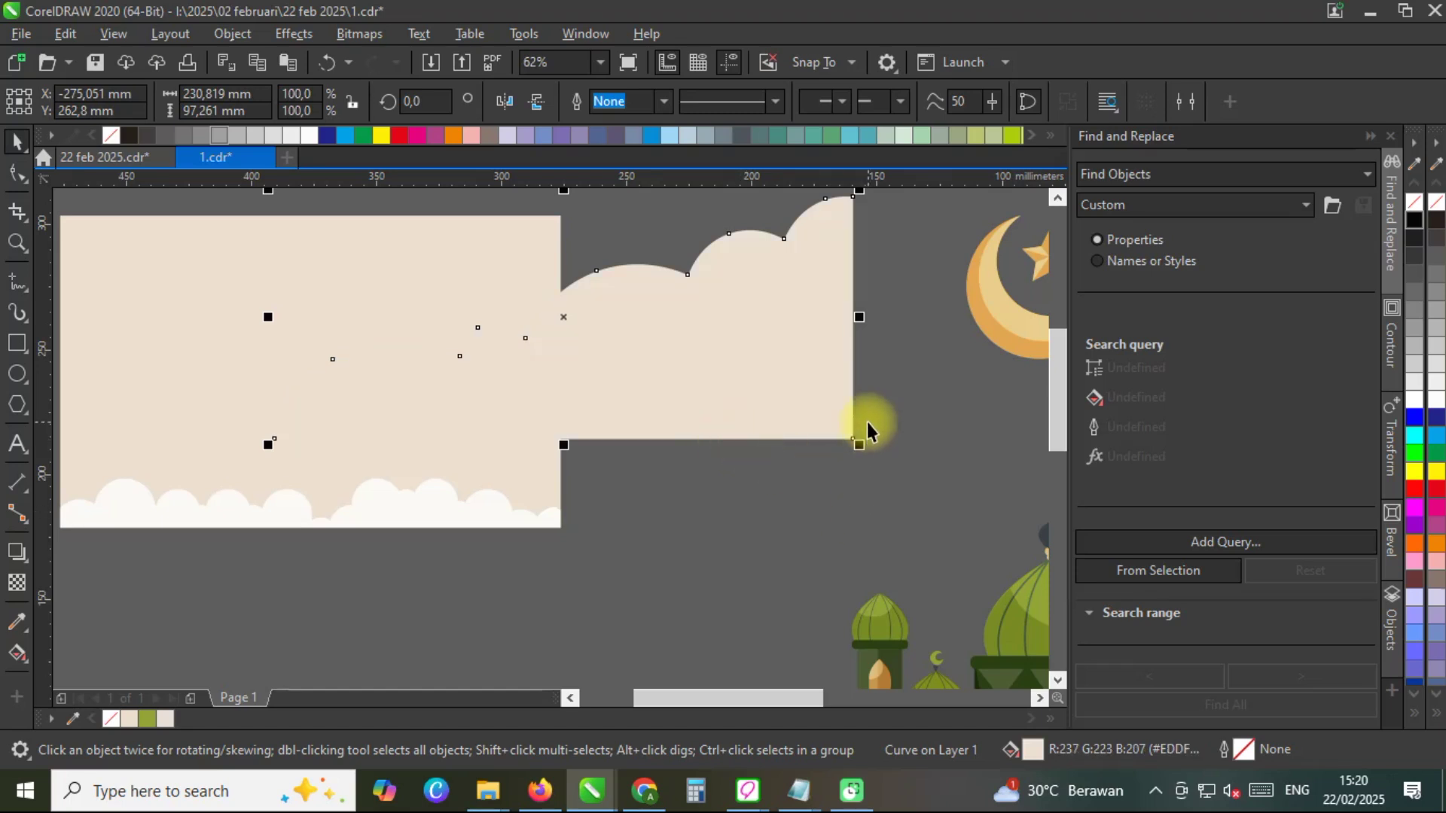
# Scale the cloud curve to about 114 × 48 mm in the rectangle's lower-right corner and order it directly in front of the rectangle.
pyautogui.moveTo(859, 445); pyautogui.dragTo(561, 525)
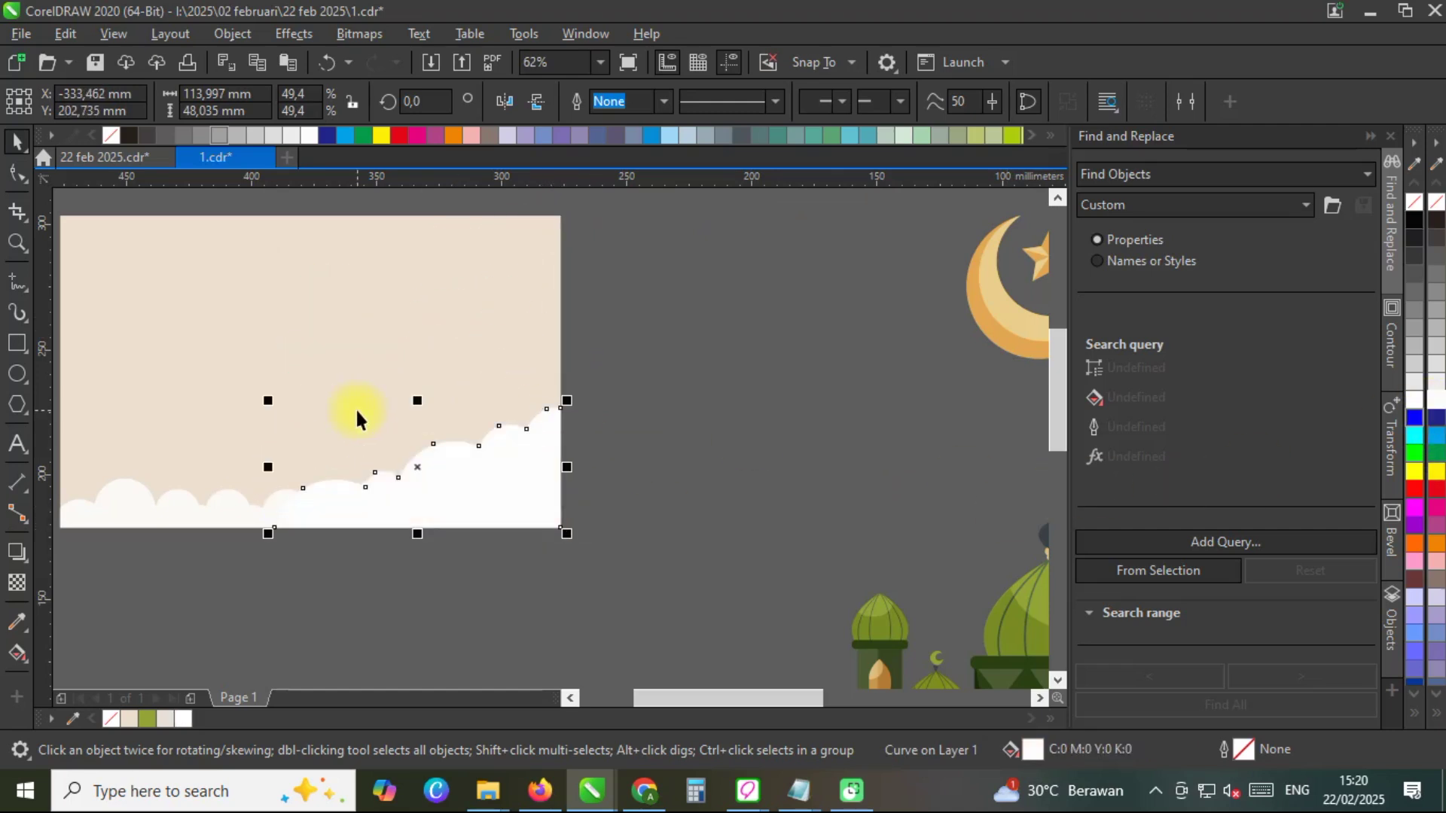
pyautogui.rightClick(572, 444)
pyautogui.moveTo(643, 318)
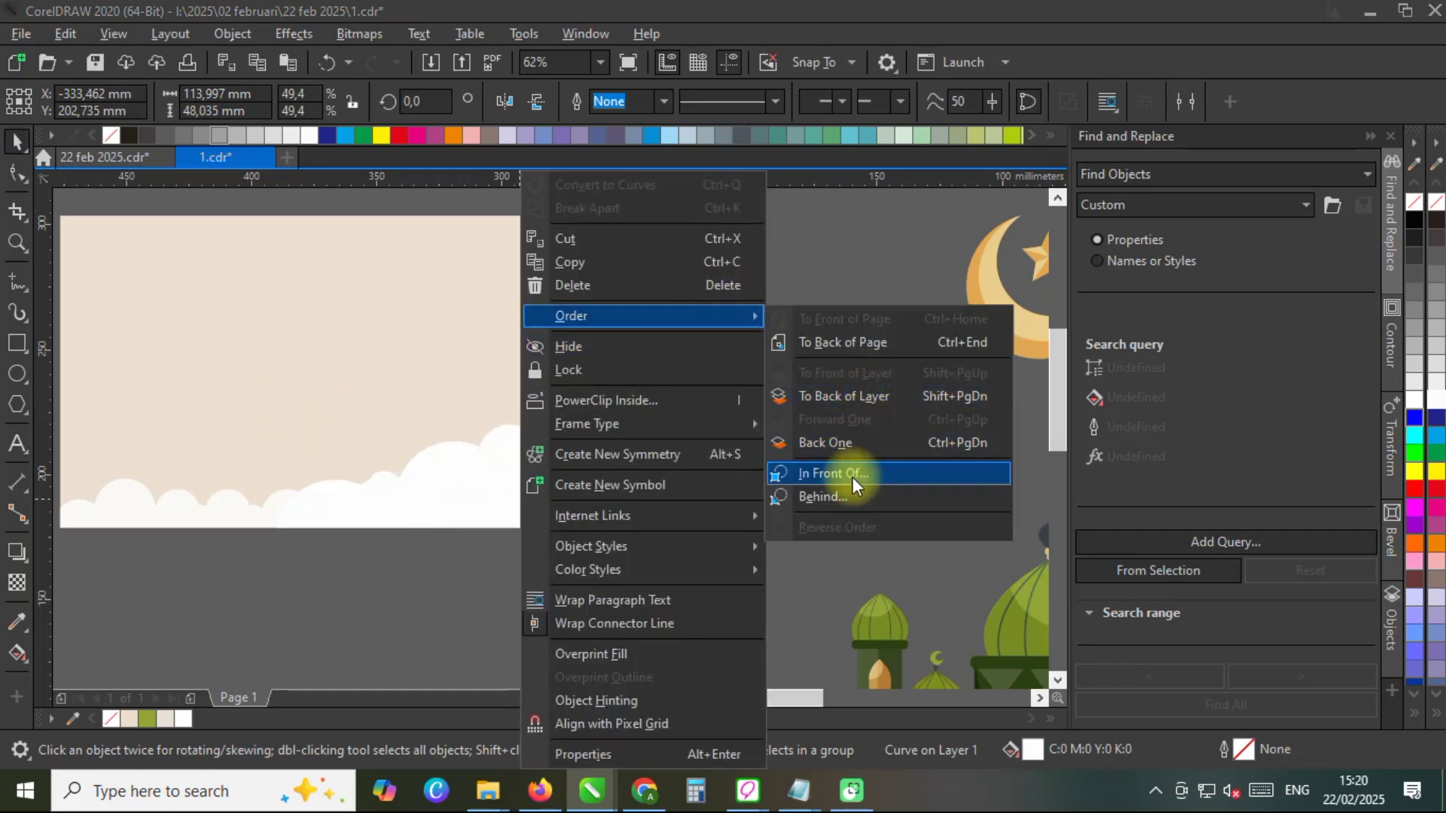
pyautogui.click(852, 477)
pyautogui.click(534, 354)
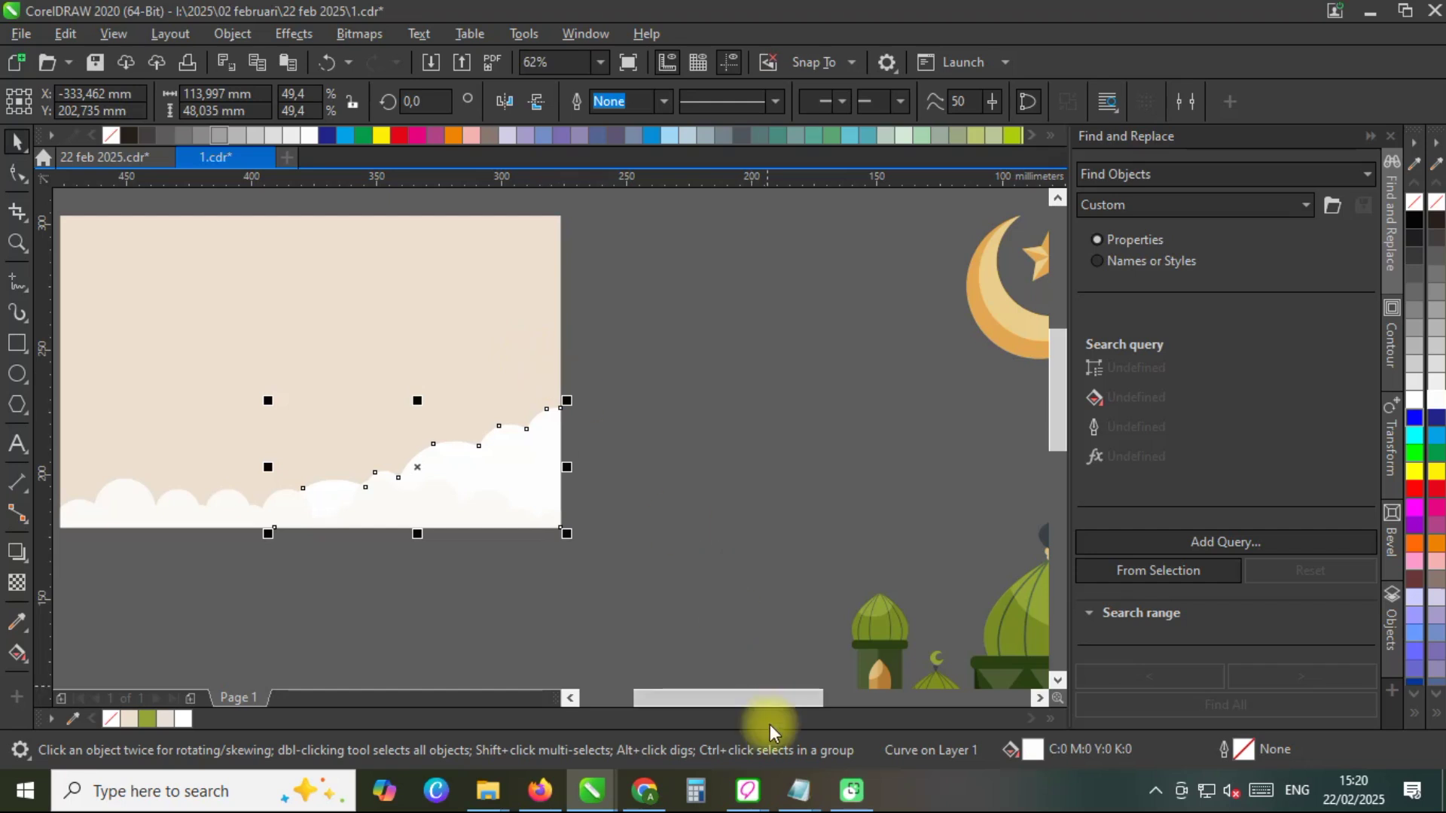
# Set the cloud curve's uniform fill to the darker beige #E3CAAE.
pyautogui.click(128, 718)
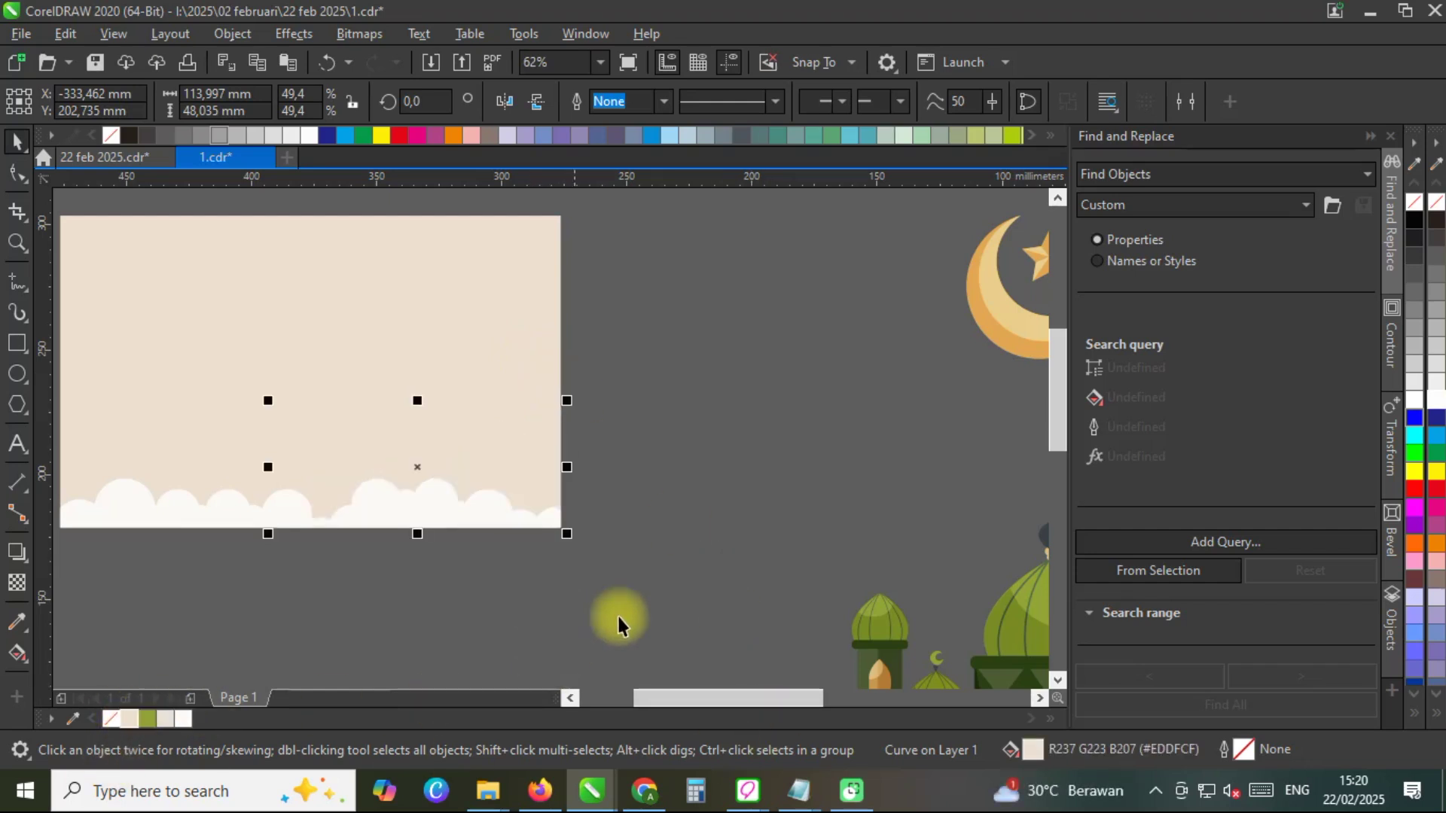
pyautogui.doubleClick(1030, 751)
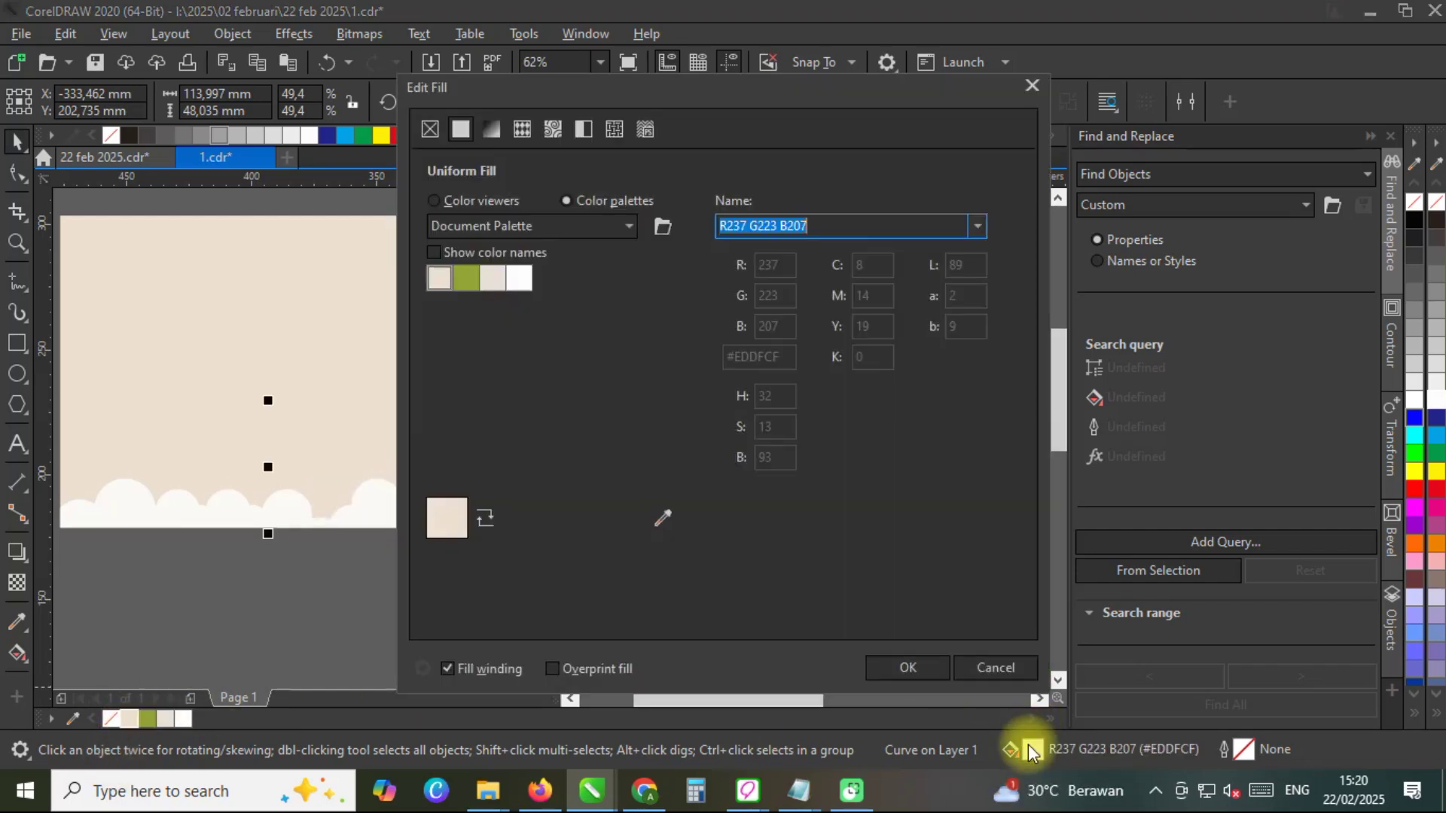
pyautogui.click(493, 202)
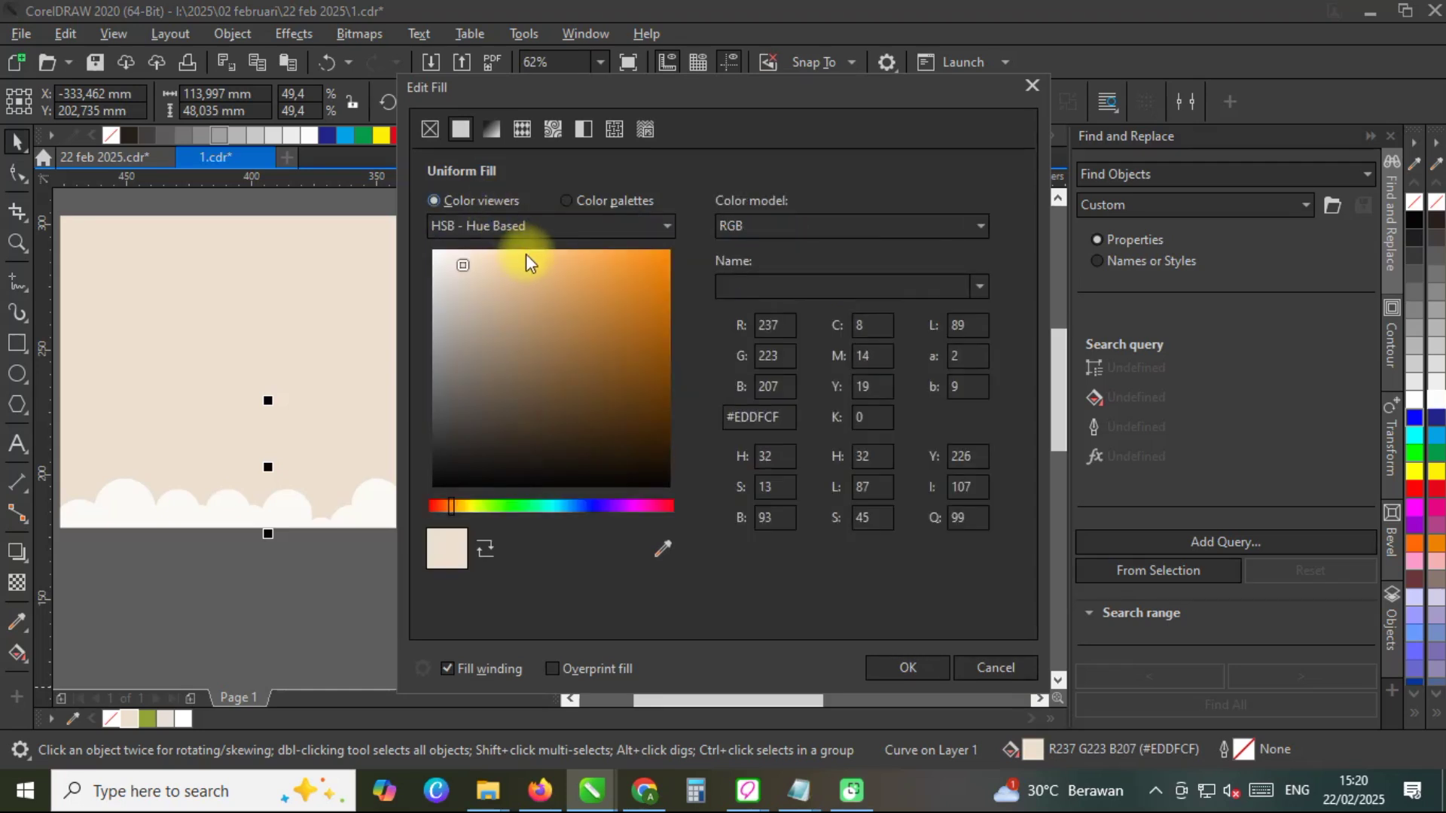
pyautogui.click(475, 280)
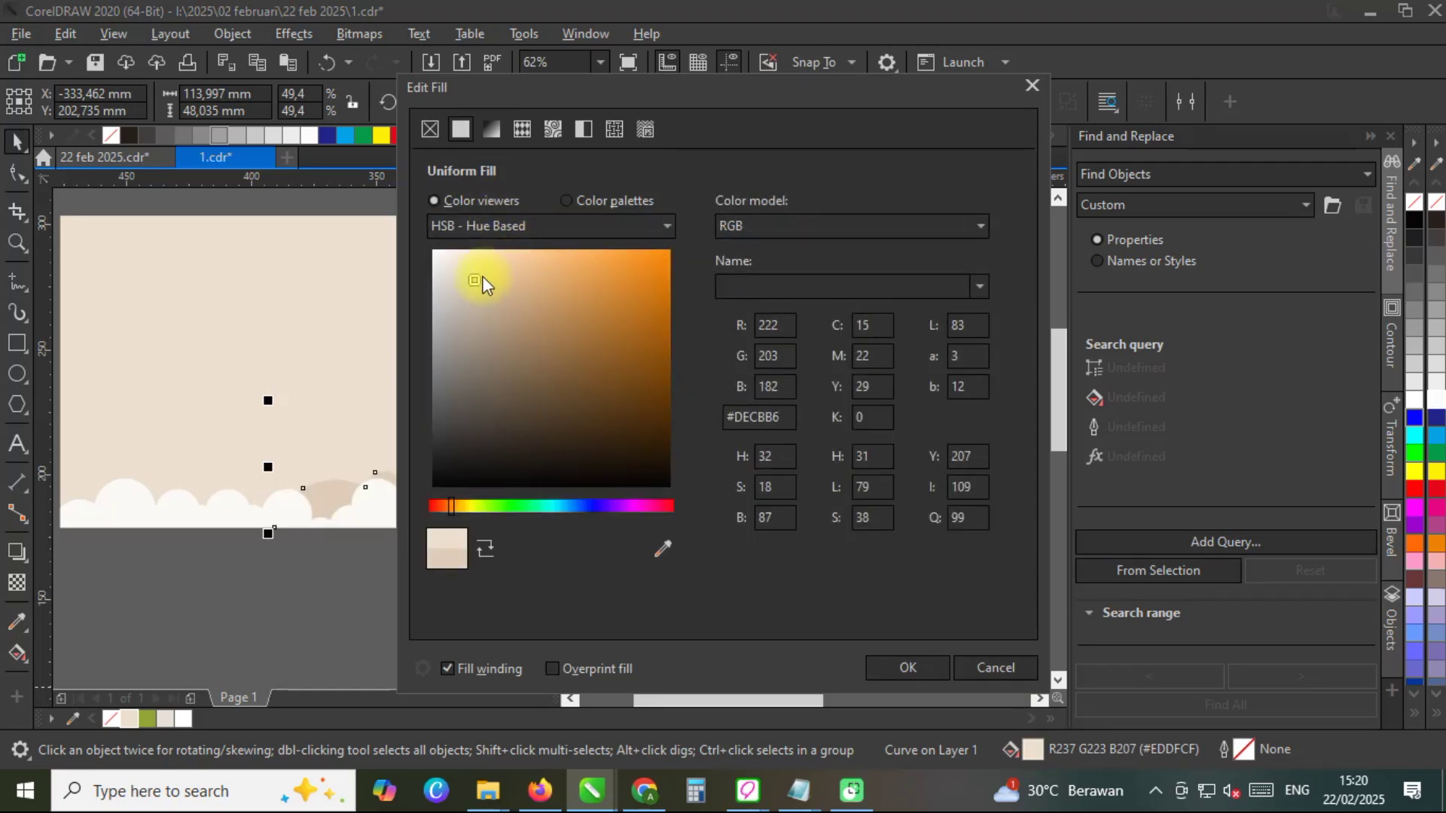
pyautogui.click(484, 260)
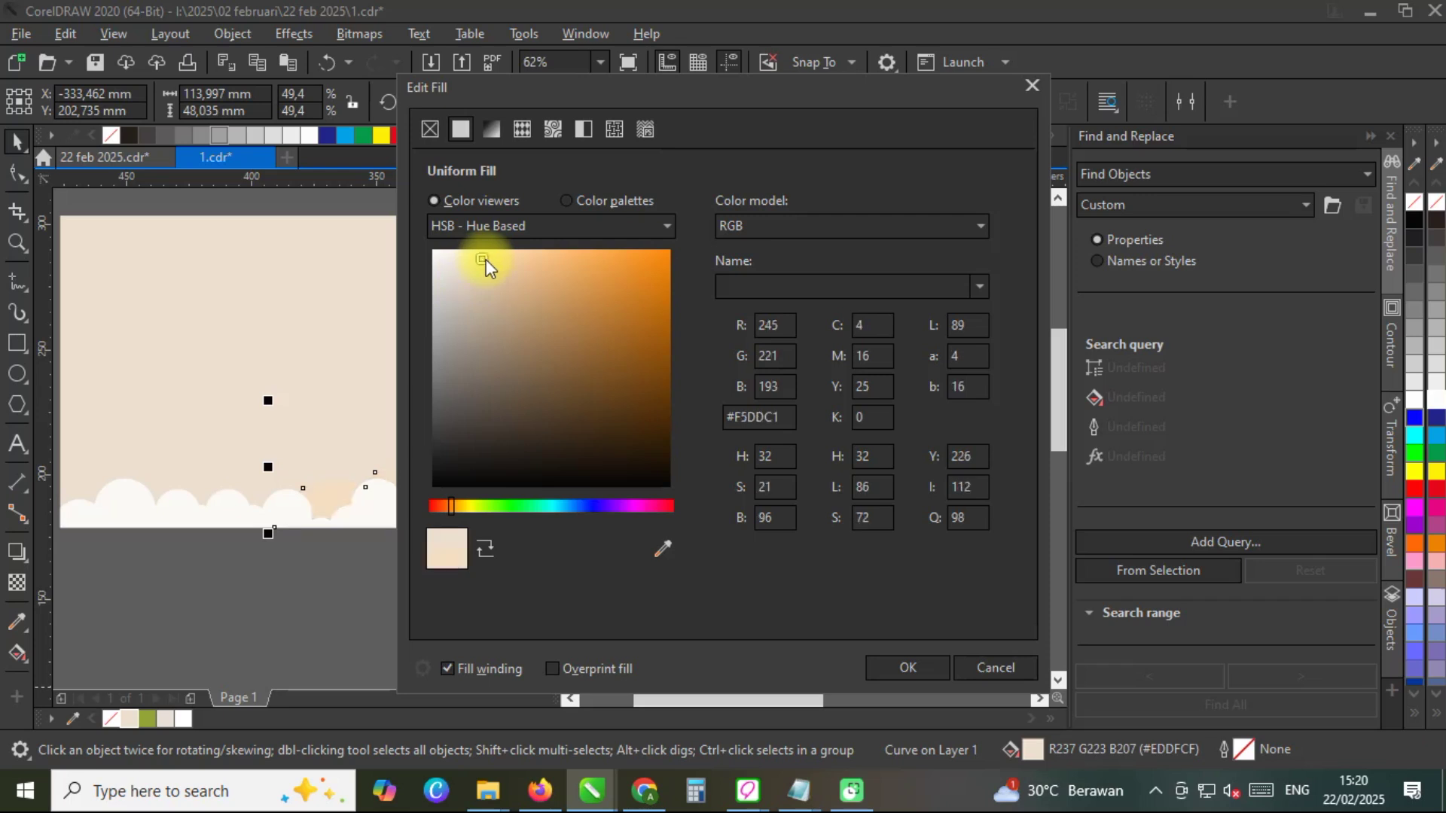
pyautogui.click(475, 279)
pyautogui.click(490, 256)
pyautogui.click(486, 275)
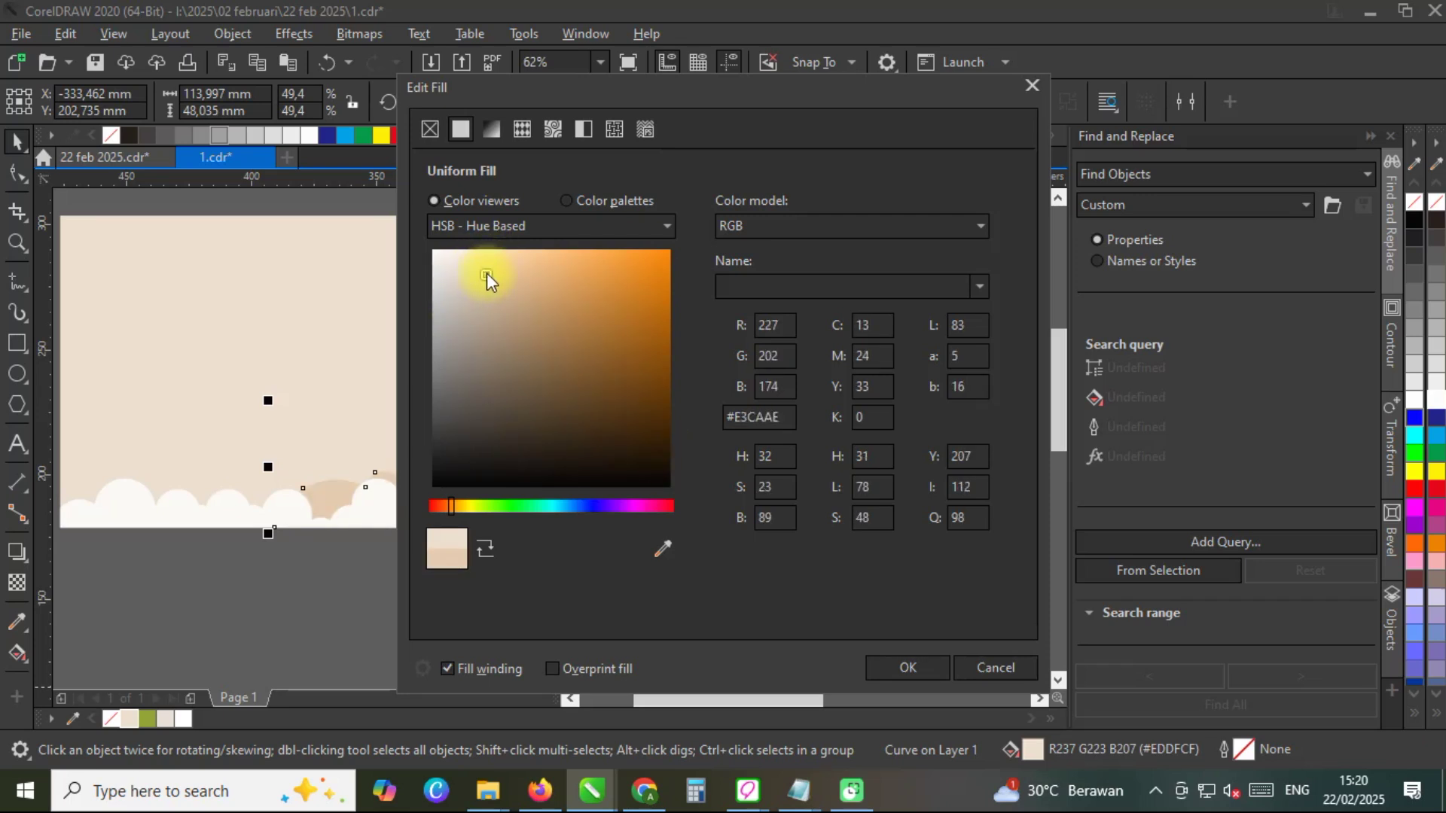
pyautogui.click(909, 666)
# Move the green mosque over the beige rectangle's left side and bring it to the front of the layer.
pyautogui.scroll(-2, 658, 442)
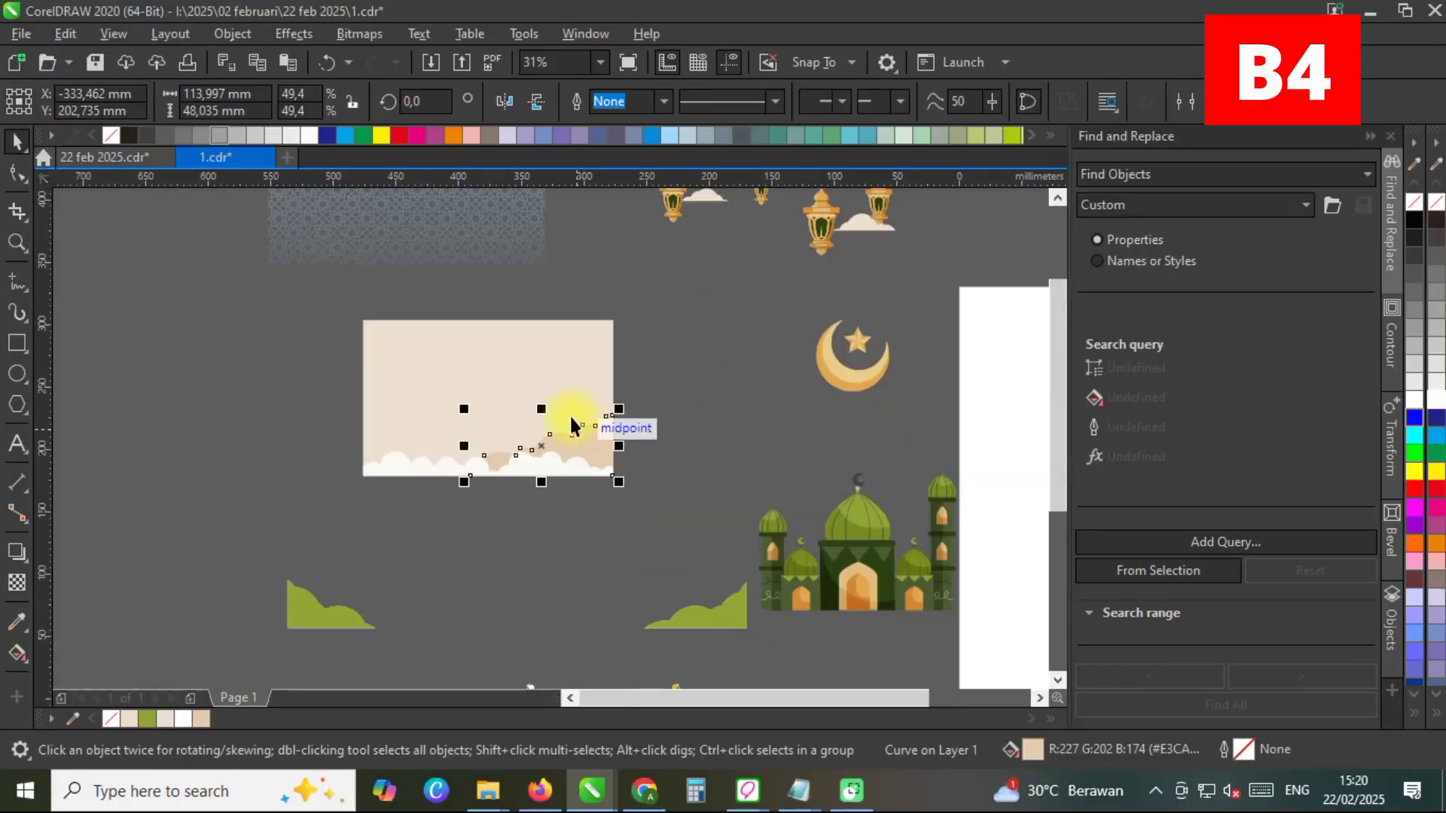
pyautogui.scroll(-2, 571, 419)
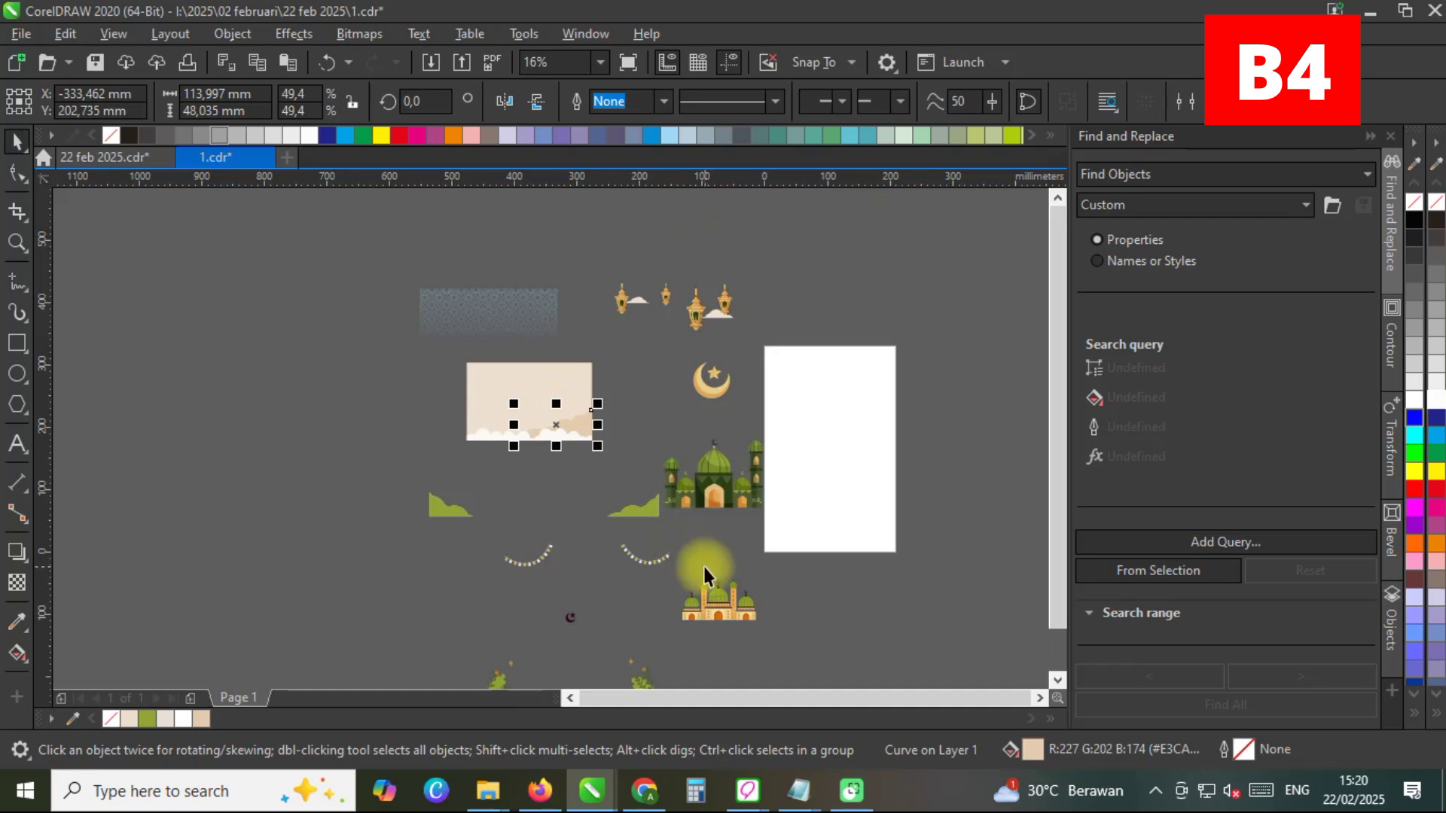
pyautogui.scroll(2, 705, 497)
pyautogui.moveTo(738, 512); pyautogui.dragTo(269, 380)
pyautogui.scroll(2, 304, 273)
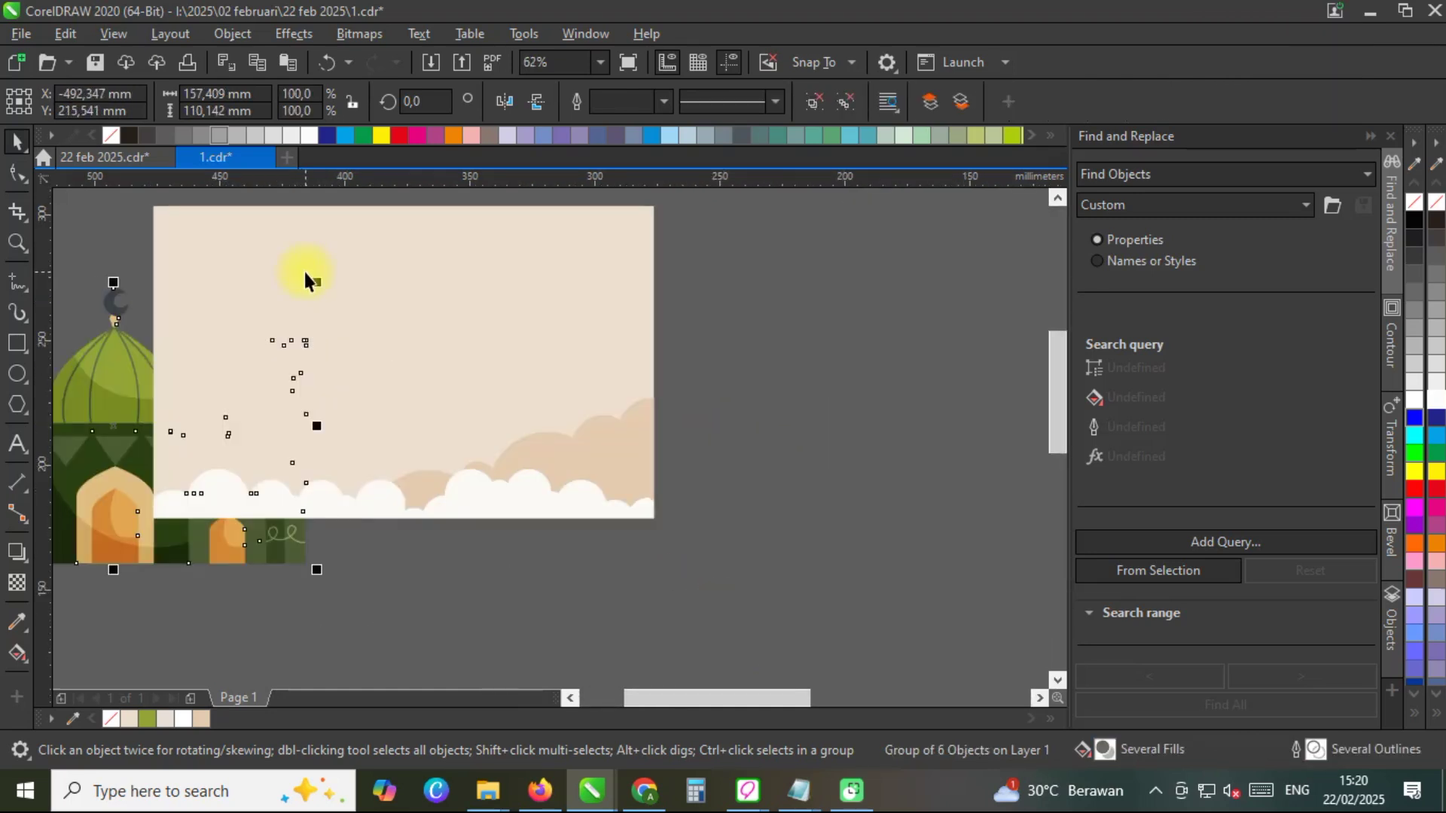
pyautogui.hotkey('shift', 'pageup')
# Scale the green mosque to about 81 × 57 mm and place it across the rectangle's left edge over the white clouds.
pyautogui.moveTo(306, 268); pyautogui.dragTo(278, 361)
pyautogui.moveTo(96, 456); pyautogui.dragTo(223, 445)
pyautogui.scroll(2, 212, 465)
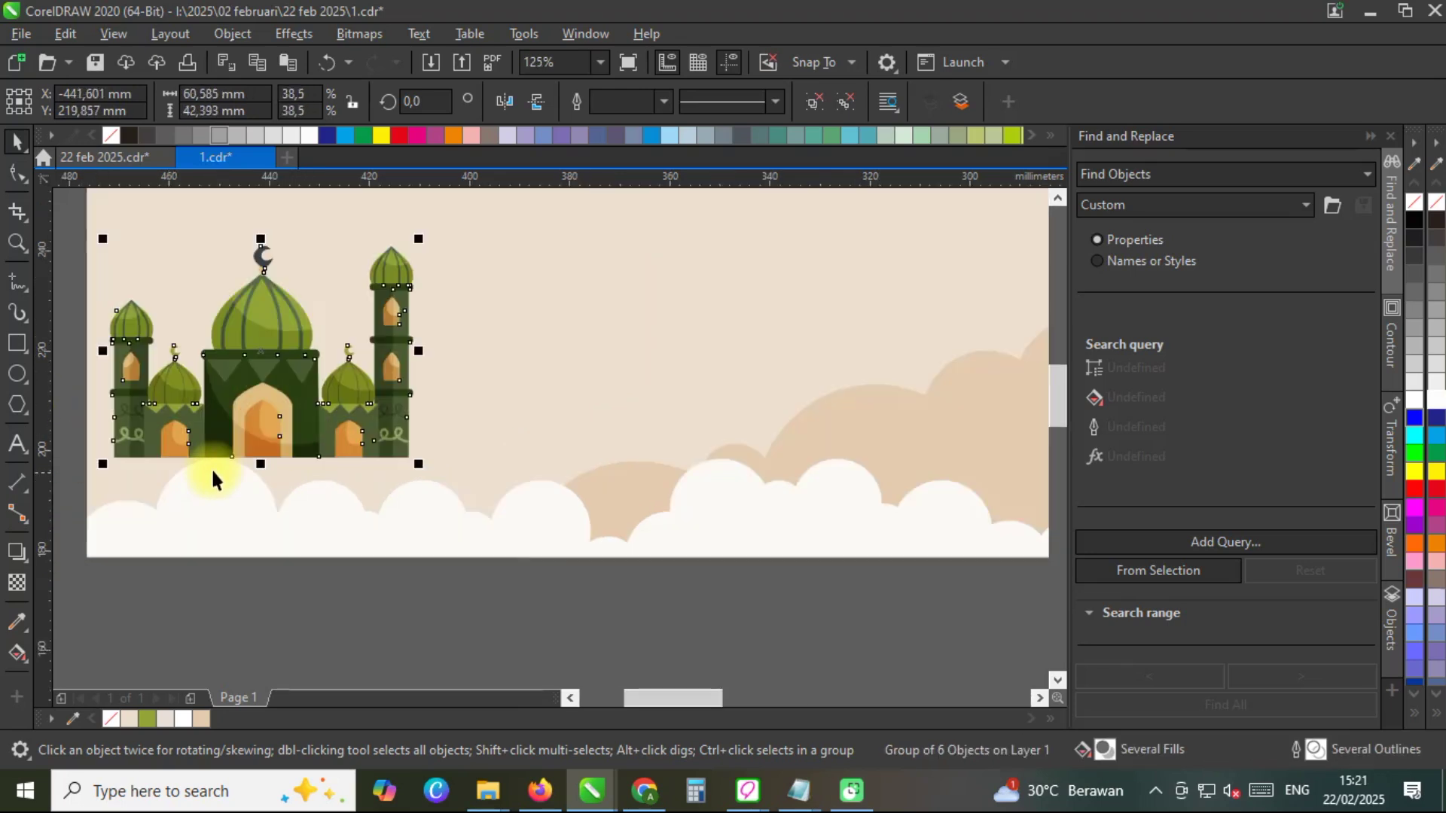
pyautogui.moveTo(110, 455); pyautogui.dragTo(83, 555)
pyautogui.moveTo(391, 338); pyautogui.dragTo(490, 268)
pyautogui.moveTo(330, 478); pyautogui.dragTo(274, 494)
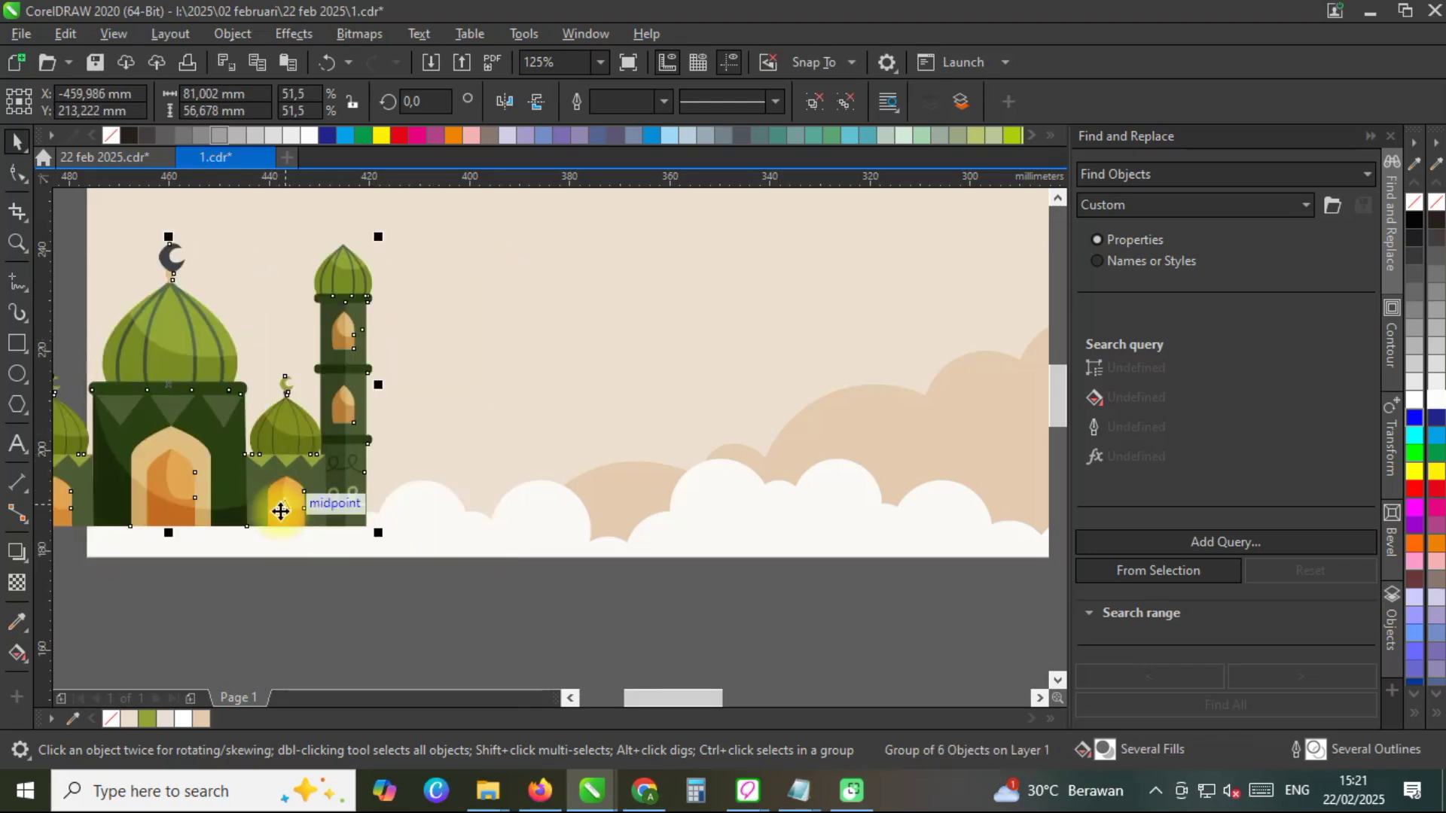
# Intersect the green mosque with the beige rectangle to create a copy cropped at the rectangle's left edge.
pyautogui.scroll(-2, 280, 512)
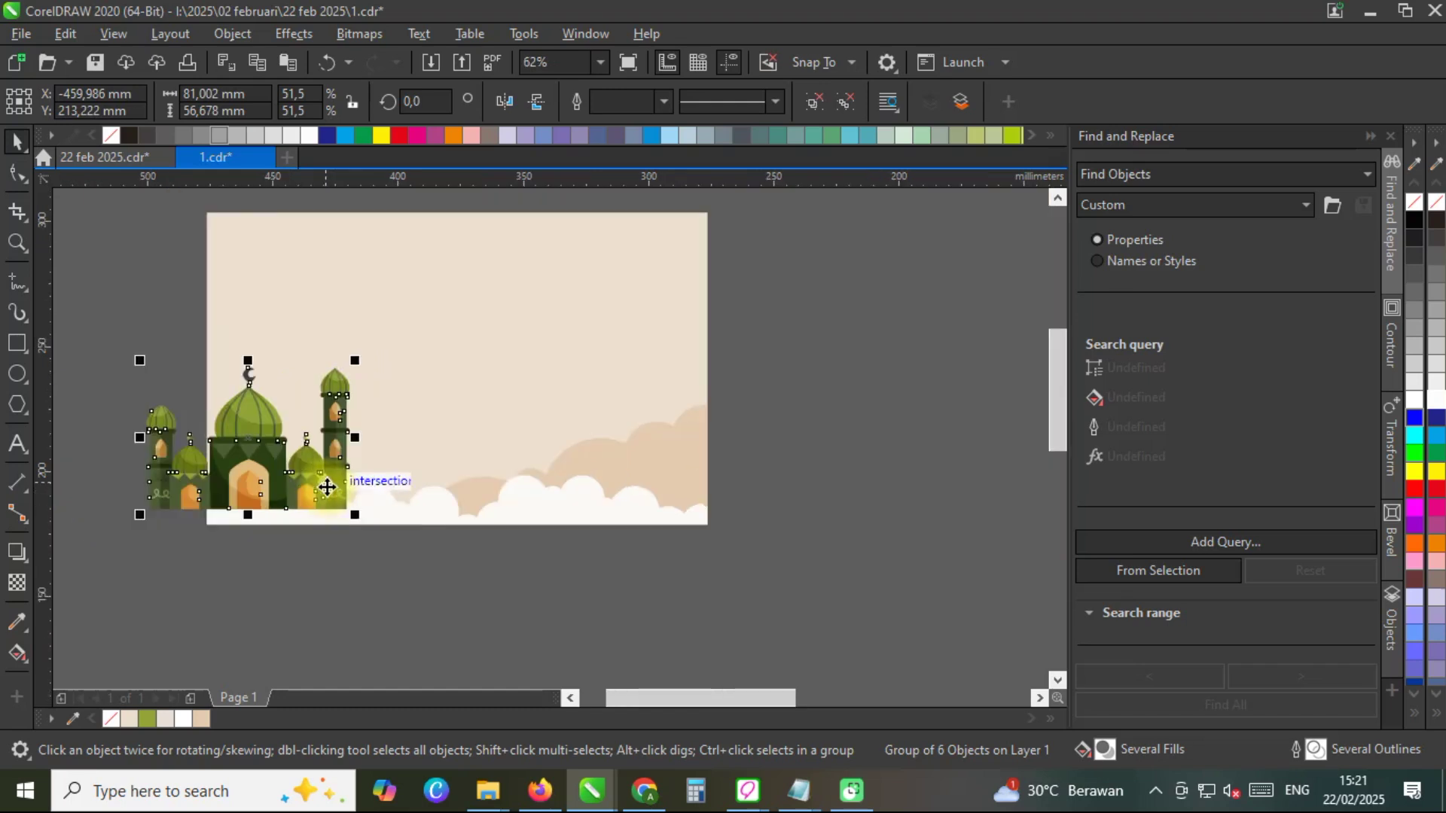
pyautogui.click(419, 384)
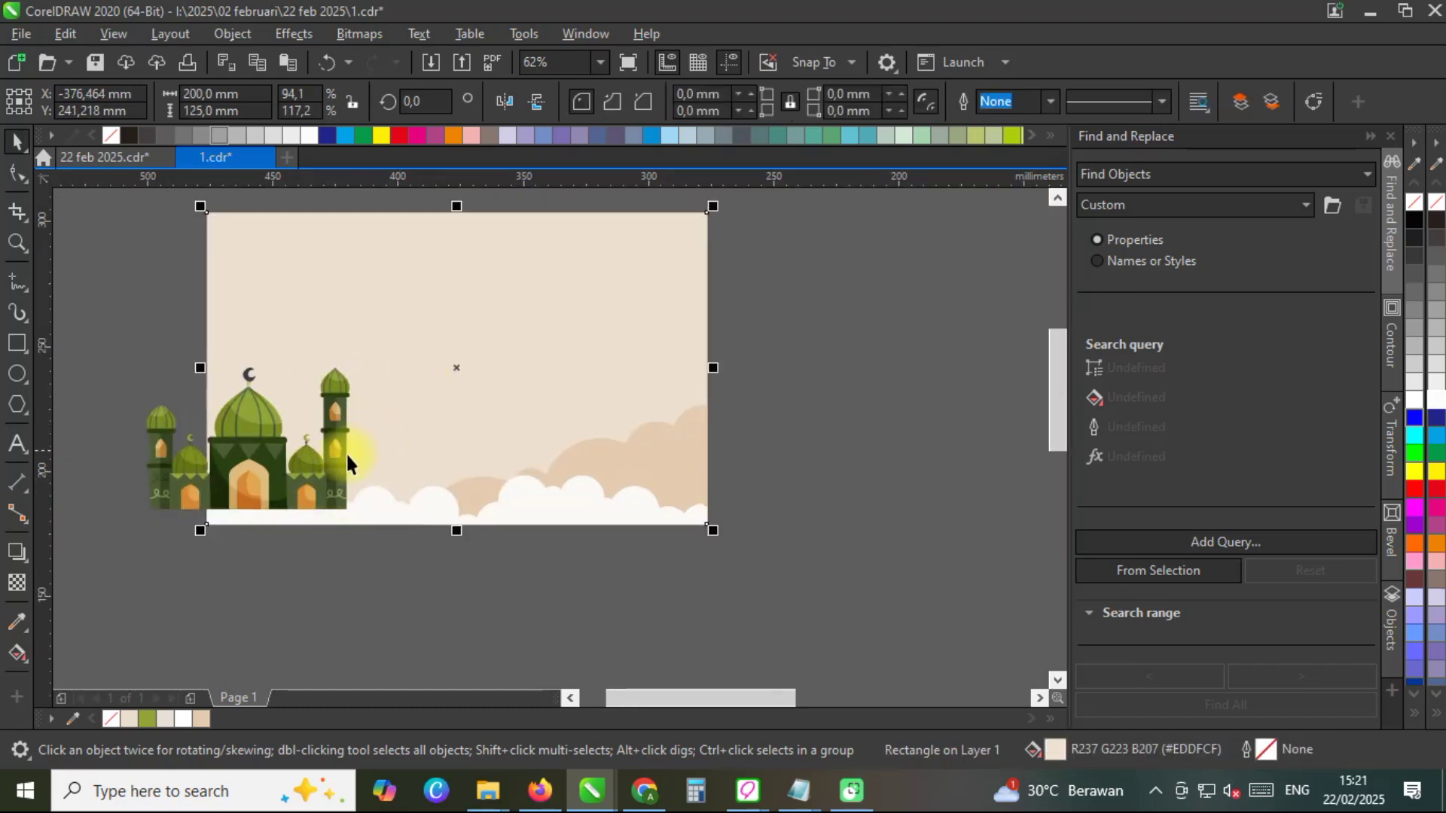
pyautogui.click(299, 489)
pyautogui.click(422, 365)
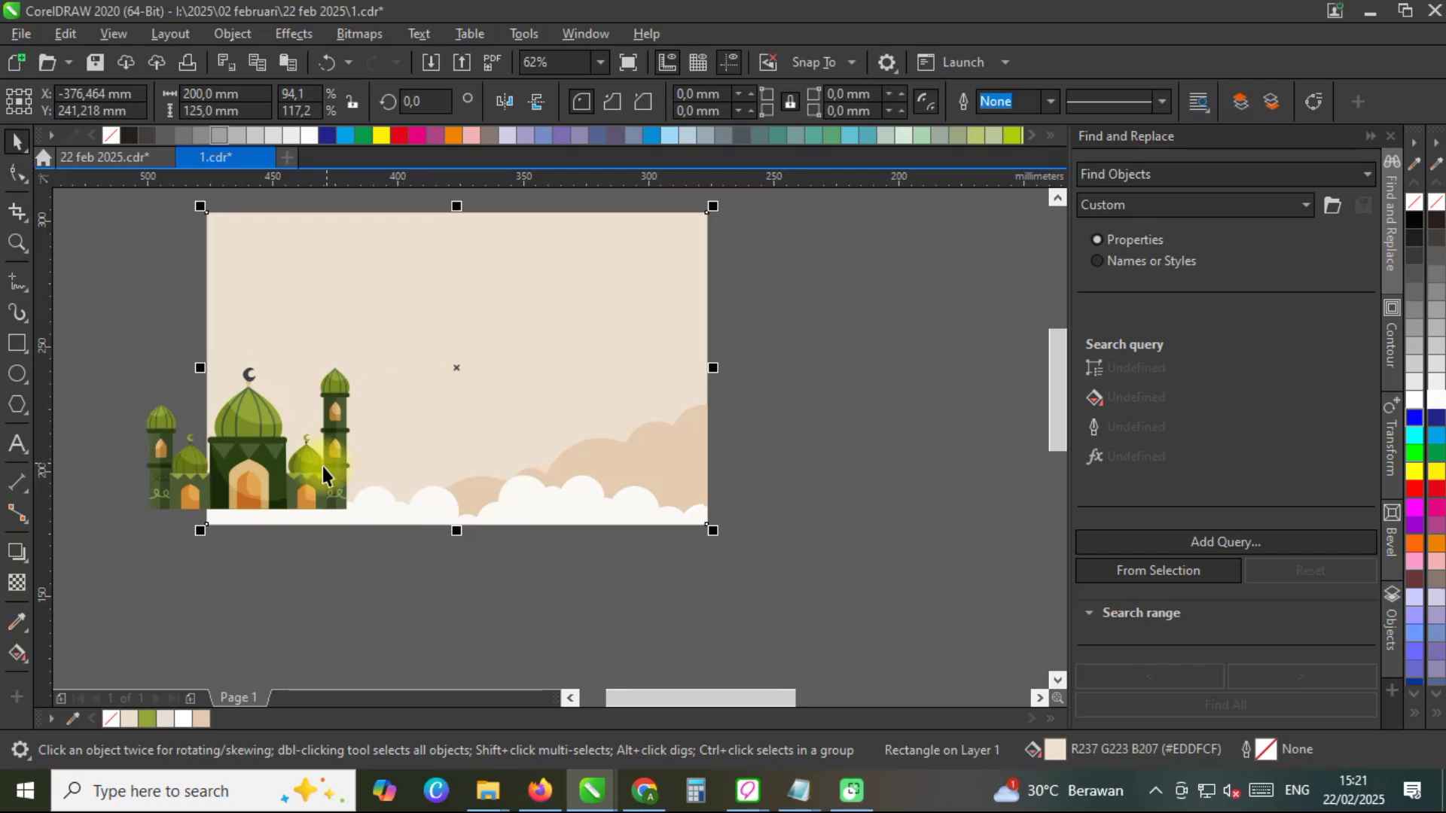
pyautogui.keyDown('shift'); pyautogui.click(323, 467); pyautogui.keyUp('shift')
pyautogui.click(678, 92)
pyautogui.click(768, 451)
# Move the original uncropped mosque away to the left of the beige rectangle.
pyautogui.click(161, 490)
pyautogui.scroll(-3, 200, 475)
pyautogui.moveTo(129, 444); pyautogui.dragTo(131, 447)
# Bring the white cloud strip to the front, over the base of the cropped mosque.
pyautogui.click(313, 494)
pyautogui.scroll(3, 312, 499)
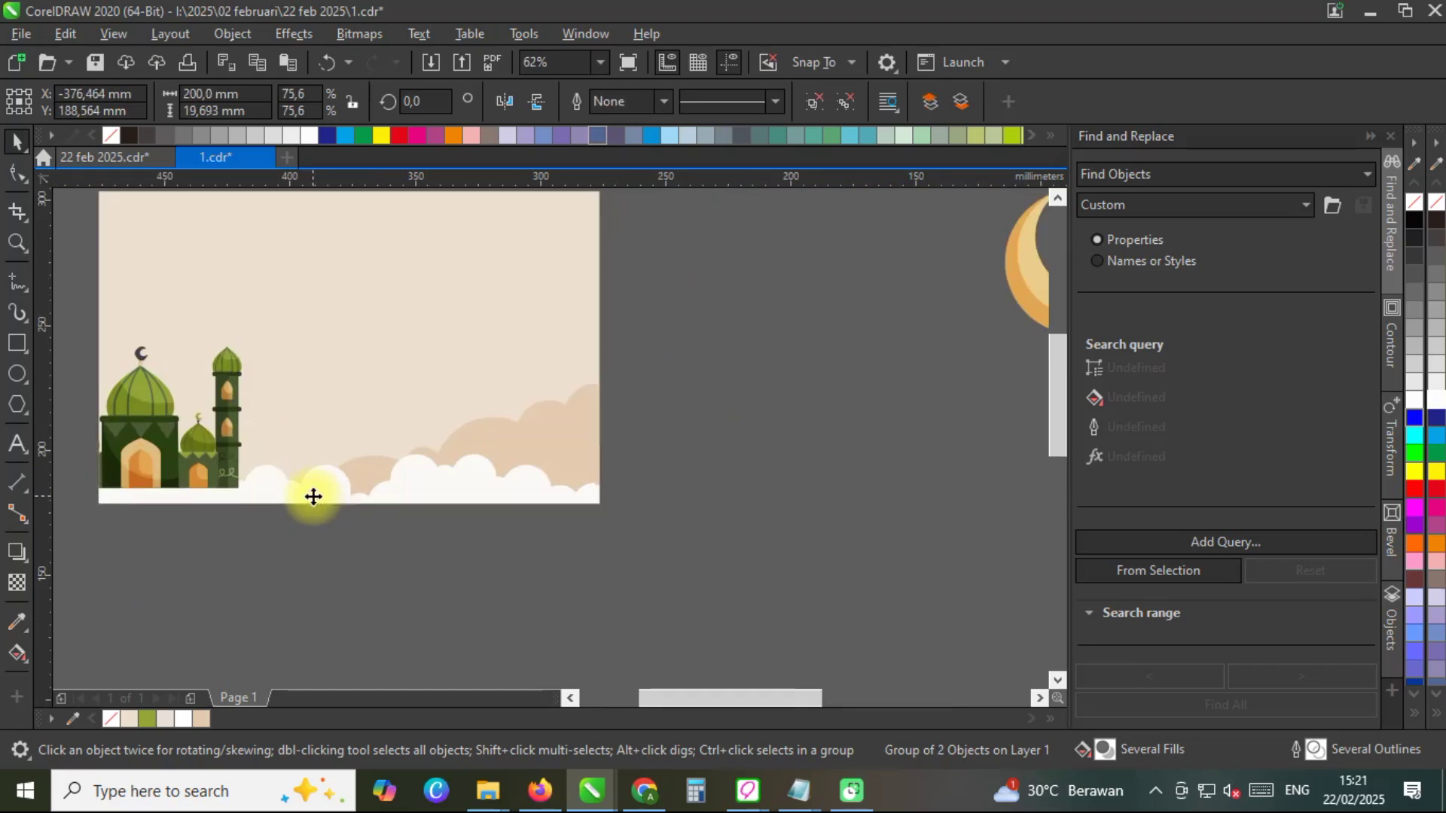
pyautogui.hotkey('shift', 'pageup')
# Raise the cropped mosque about 3 mm behind the white clouds.
pyautogui.click(228, 421)
pyautogui.scroll(-2, 376, 437)
pyautogui.scroll(5, 294, 429)
pyautogui.moveTo(305, 407); pyautogui.dragTo(306, 393)
pyautogui.scroll(-2, 175, 482)
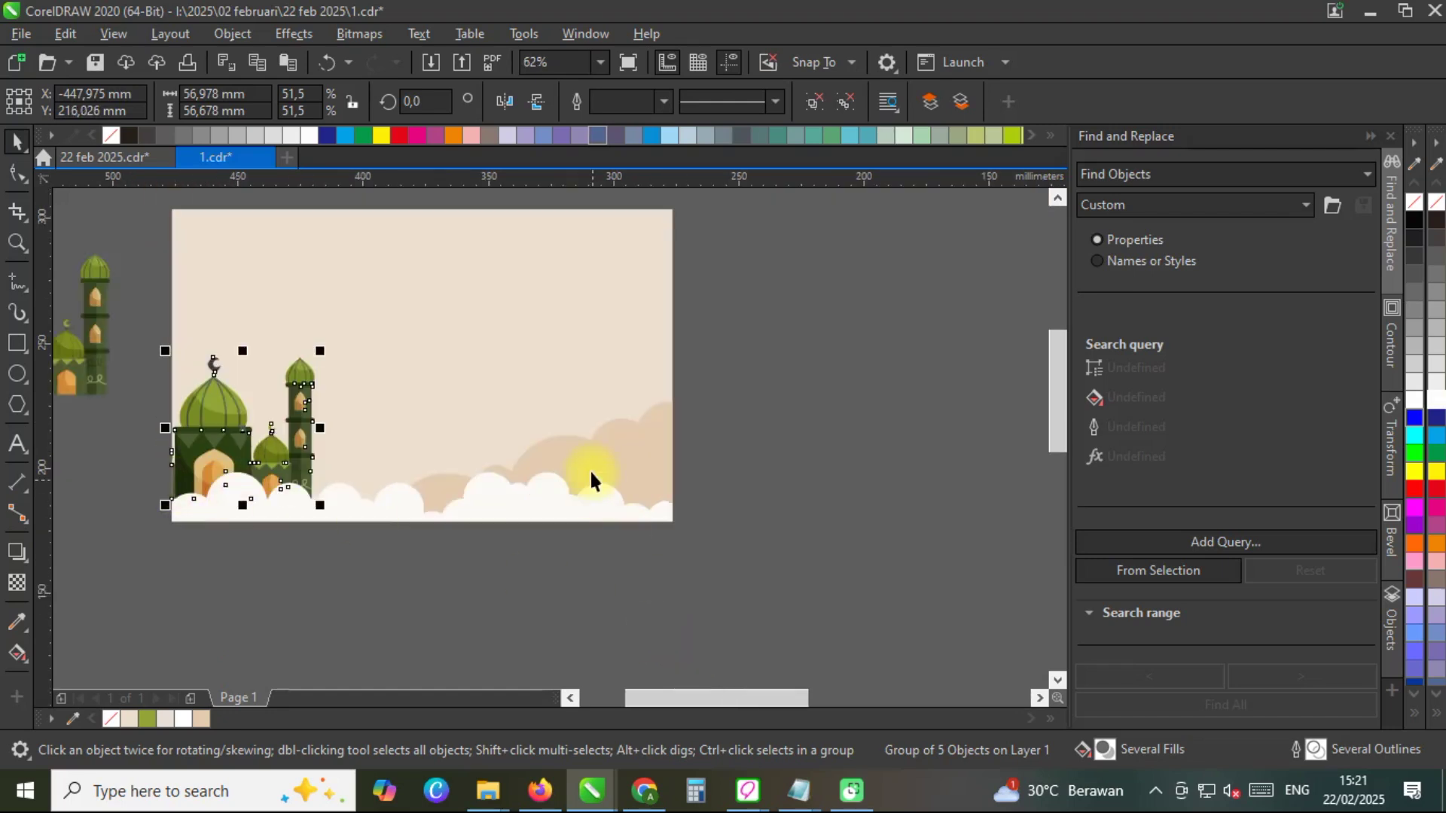
# Move the left green hill group onto the lower-left corner of the beige rectangle, in front of the mosque and clouds.
pyautogui.scroll(-2, 597, 497)
pyautogui.click(749, 619)
pyautogui.click(348, 649)
pyautogui.click(308, 659)
pyautogui.moveTo(309, 650); pyautogui.dragTo(380, 502)
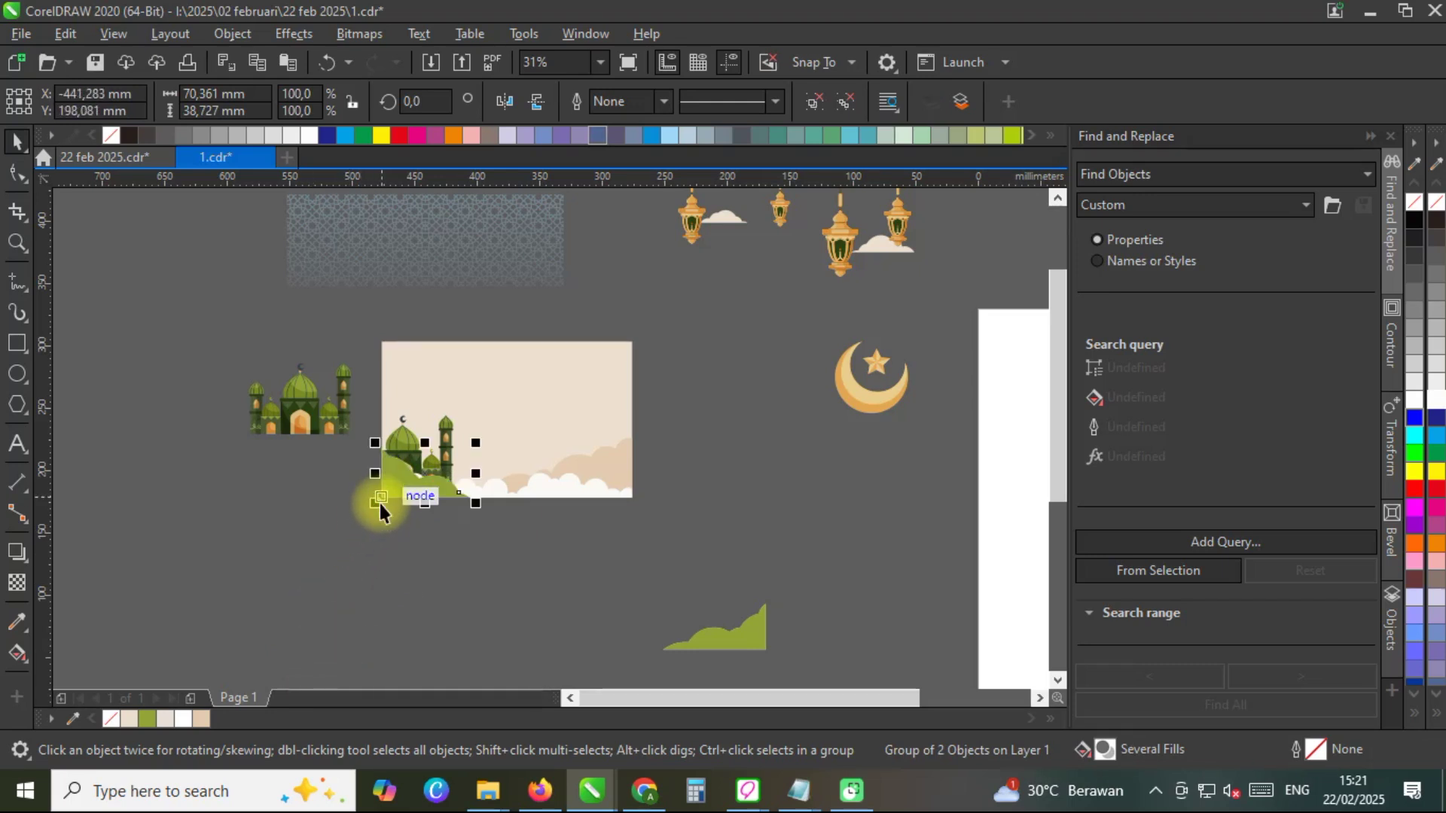
# Shrink the green hill group to about 38.6 × 21.2 mm and align it with the rectangle's lower-left corner.
pyautogui.scroll(4, 380, 503)
pyautogui.moveTo(723, 305); pyautogui.dragTo(566, 388)
pyautogui.scroll(2, 431, 495)
pyautogui.moveTo(381, 481); pyautogui.dragTo(305, 509)
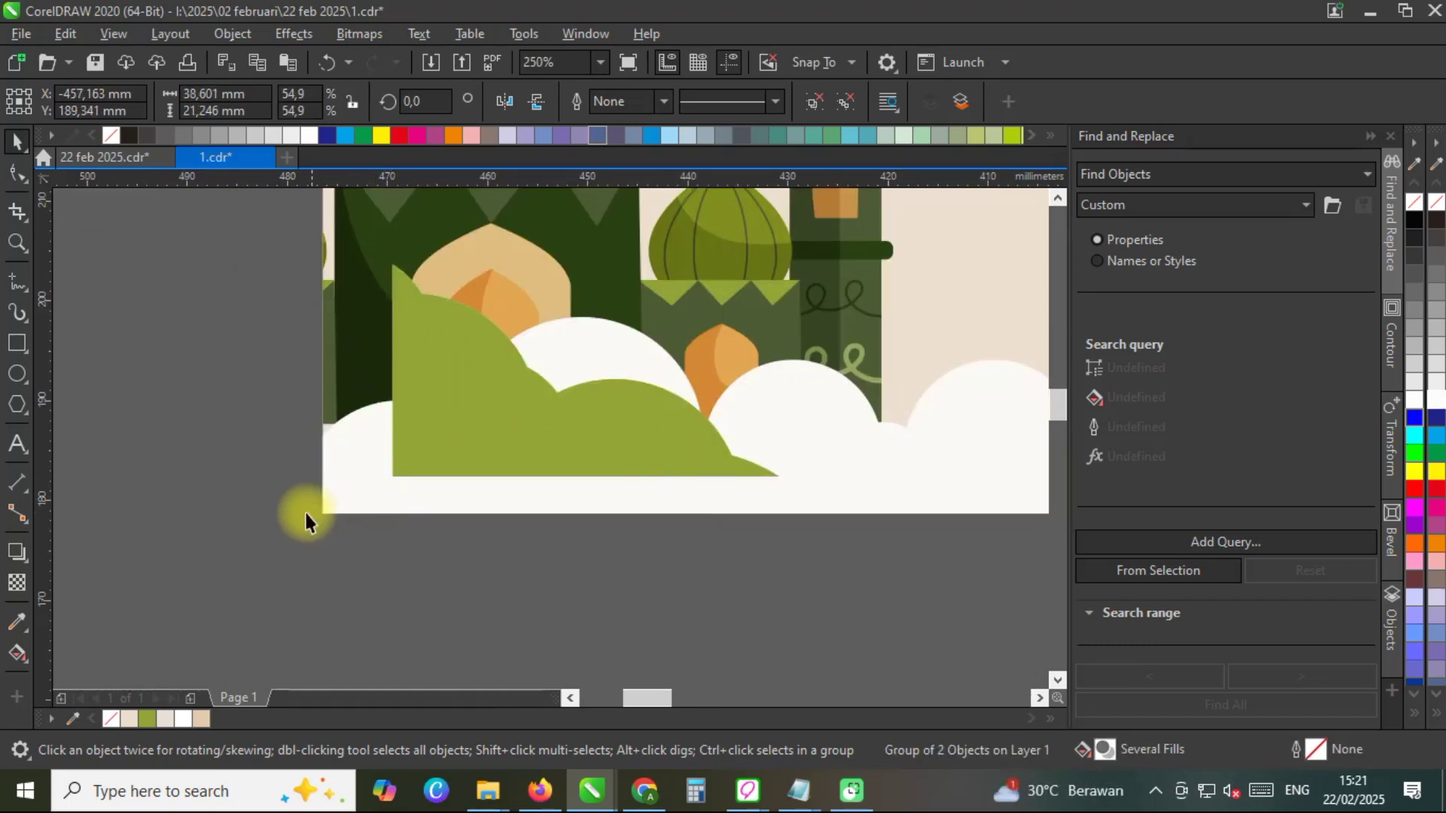
# Move the right string of lights onto the upper part of the beige rectangle and align it with the right edge.
pyautogui.scroll(-8, 268, 517)
pyautogui.click(405, 527)
pyautogui.scroll(-2, 561, 377)
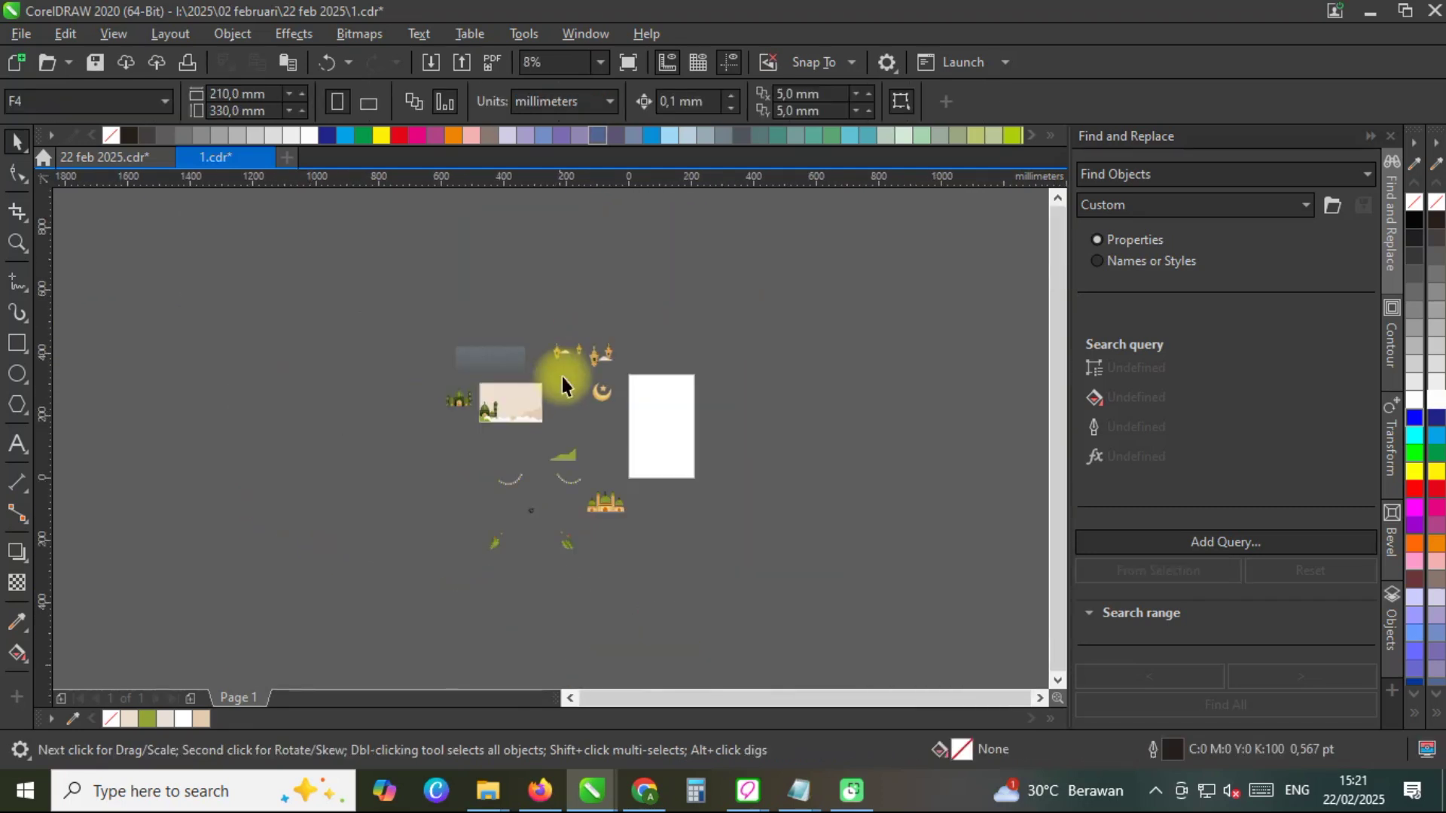
pyautogui.scroll(2, 571, 500)
pyautogui.moveTo(571, 500); pyautogui.dragTo(484, 298)
pyautogui.scroll(4, 484, 298)
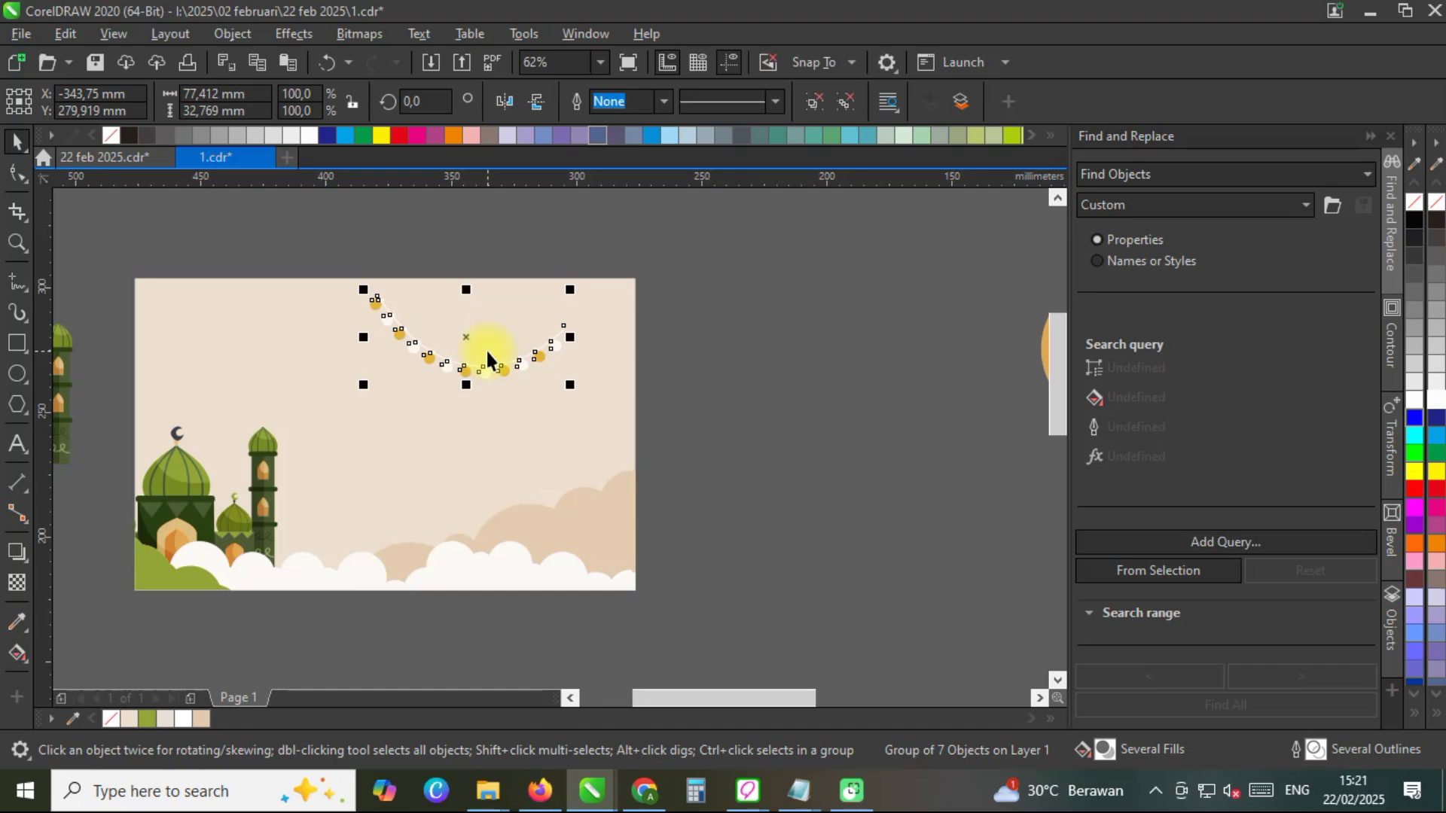
pyautogui.keyDown('shift'); pyautogui.click(512, 389); pyautogui.keyUp('shift')
pyautogui.moveTo(515, 388); pyautogui.dragTo(588, 388)
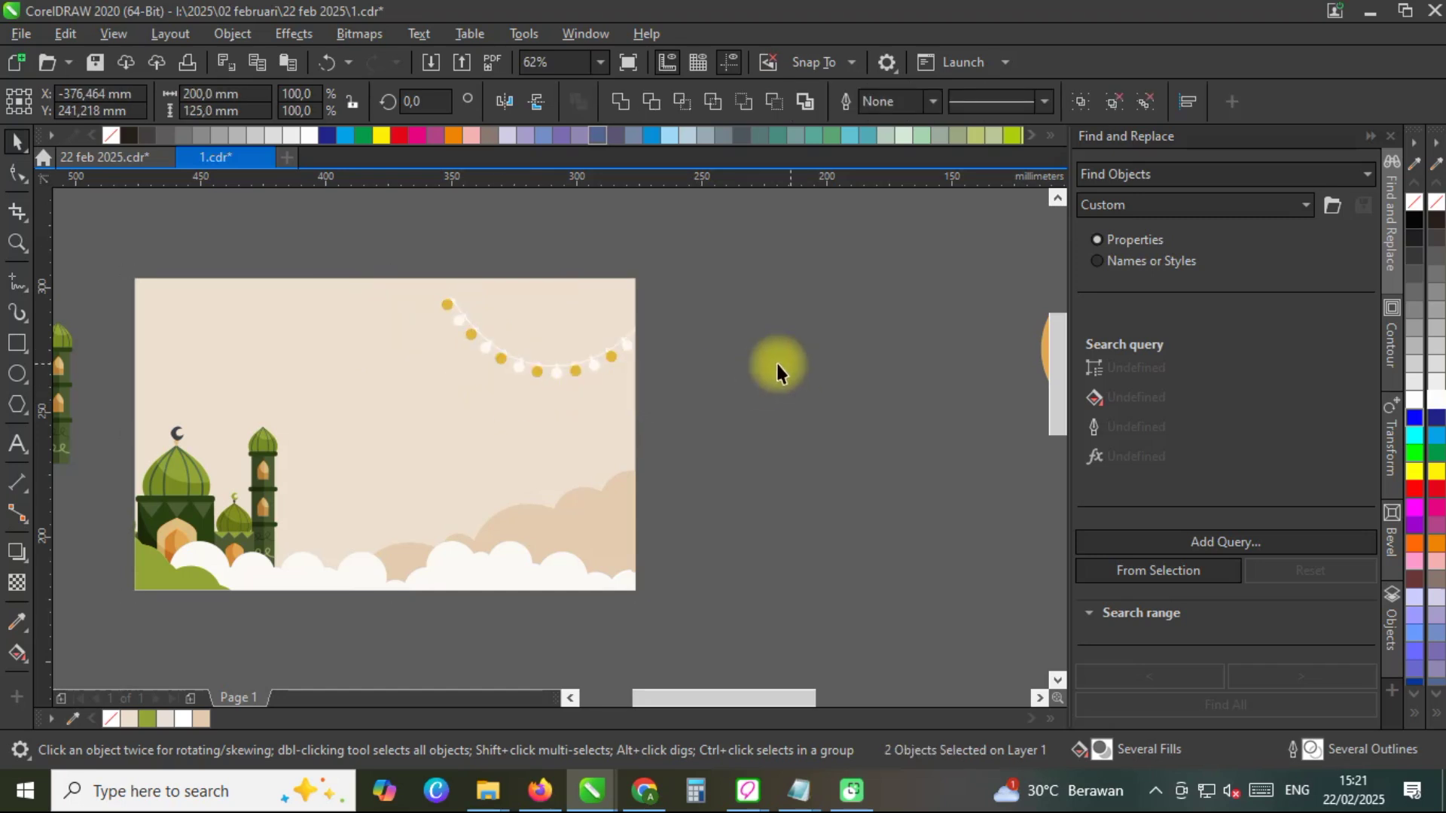
# Raise the string of lights to the rectangle's top edge and shrink it to about 55.5 × 23.5 mm.
pyautogui.click(776, 364)
pyautogui.click(612, 355)
pyautogui.moveTo(522, 423); pyautogui.dragTo(516, 409)
pyautogui.click(752, 373)
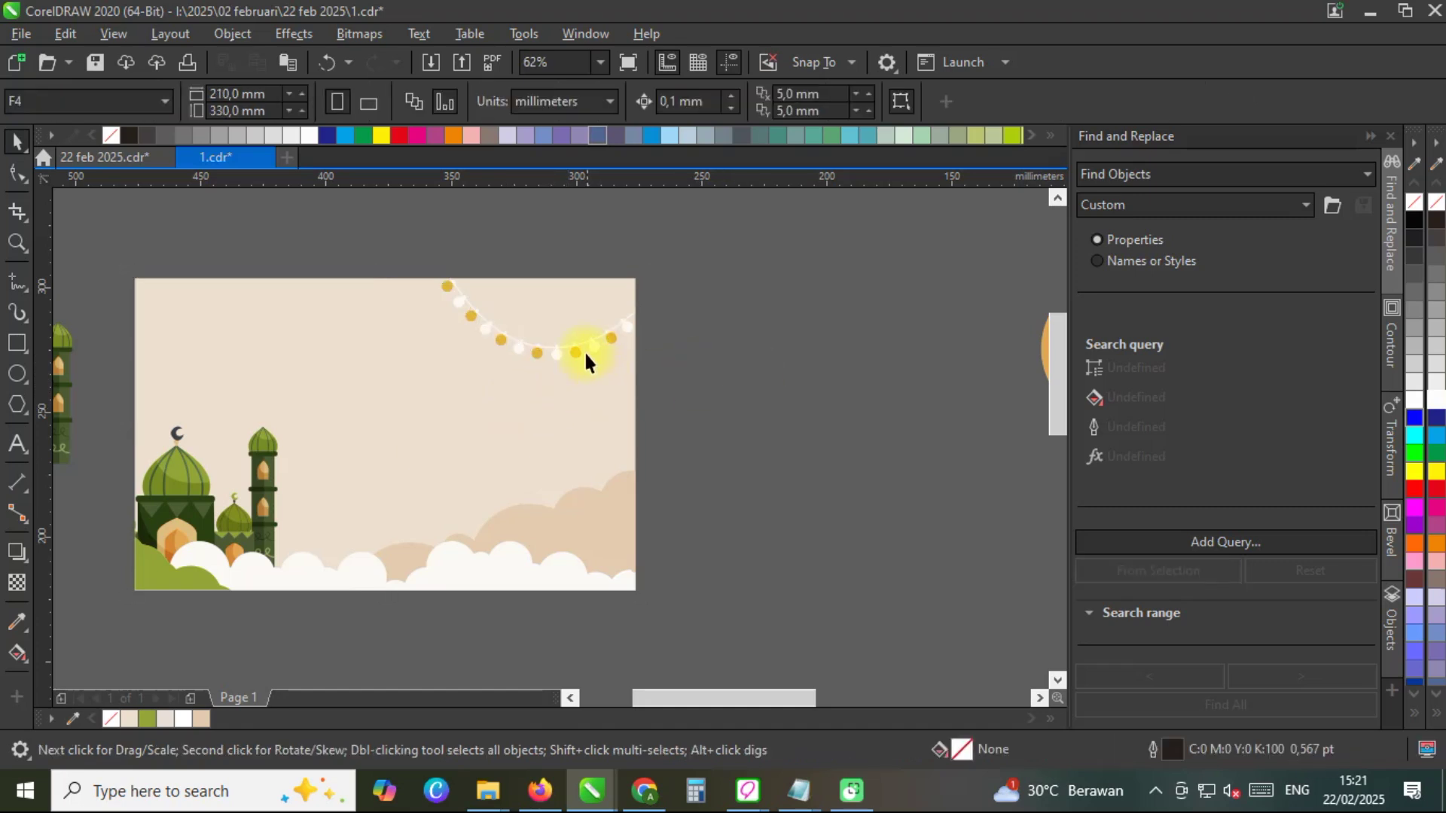
pyautogui.click(584, 351)
pyautogui.click(531, 359)
# Duplicate the string of lights towards the upper-left corner, mirror the copy horizontally and align it with the rectangle's left edge.
pyautogui.moveTo(429, 368); pyautogui.dragTo(353, 332)
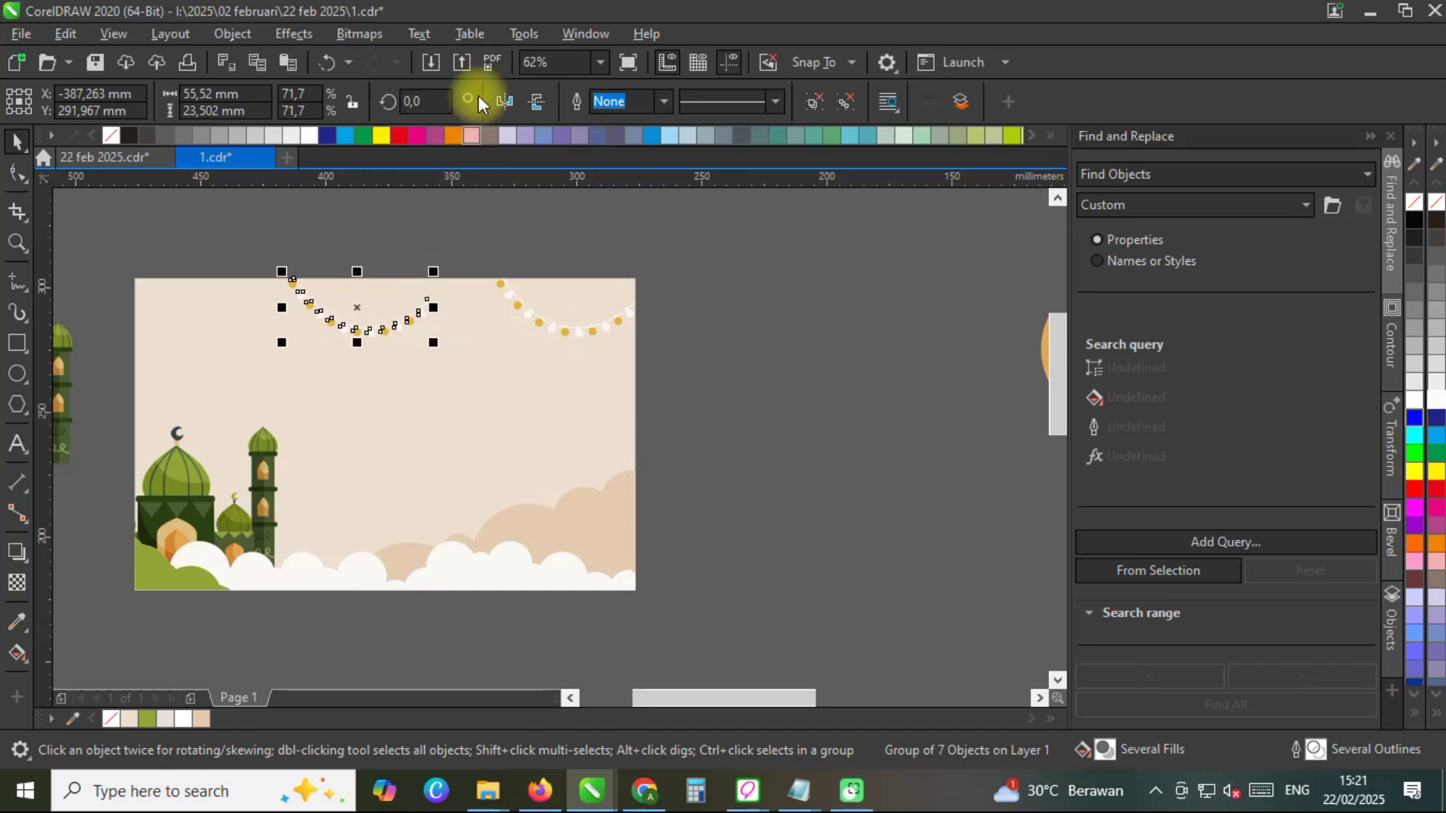
pyautogui.click(536, 101)
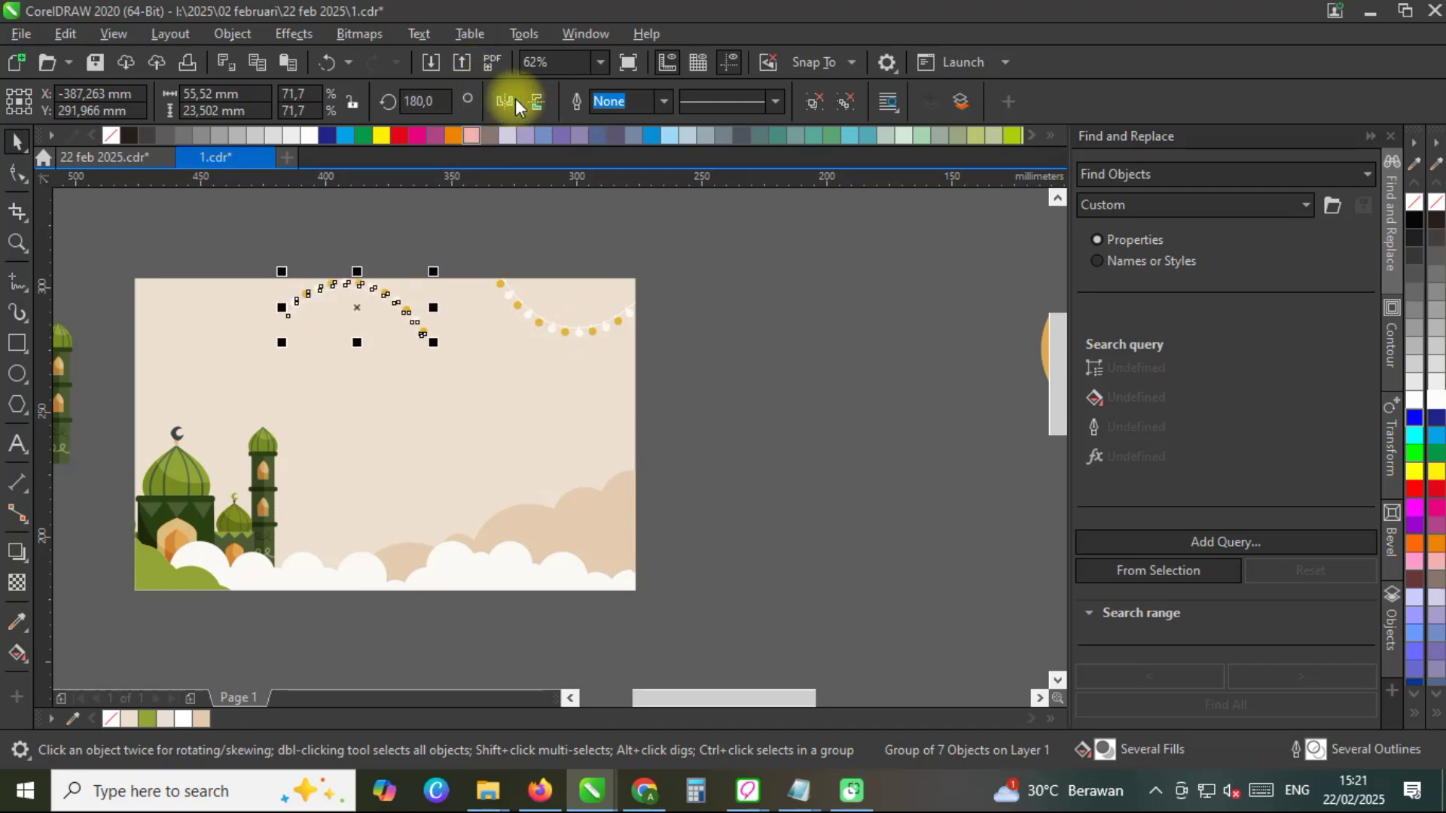
pyautogui.click(545, 101)
pyautogui.keyDown('shift'); pyautogui.click(462, 378); pyautogui.keyUp('shift')
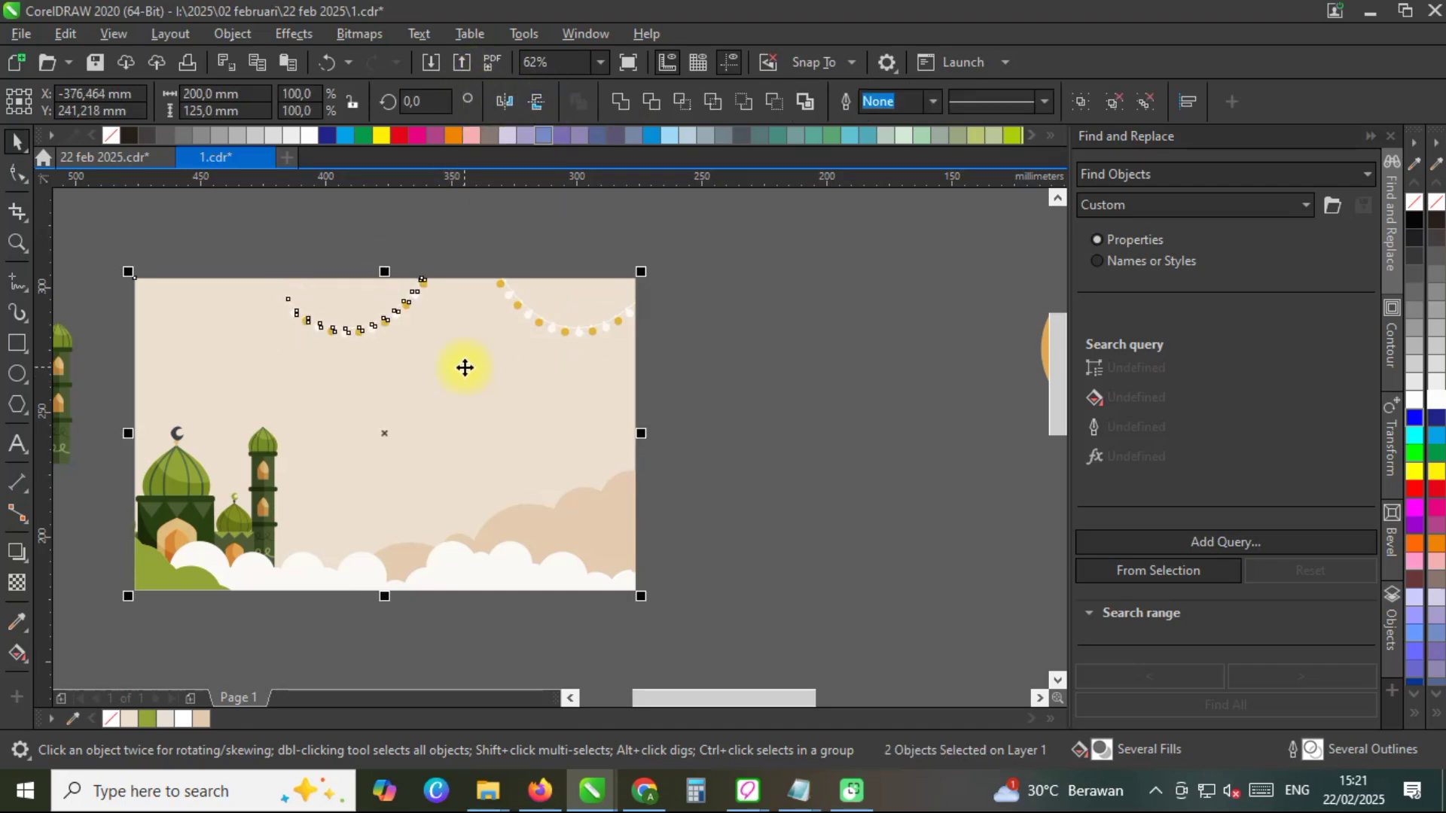
pyautogui.scroll(-2, 515, 342)
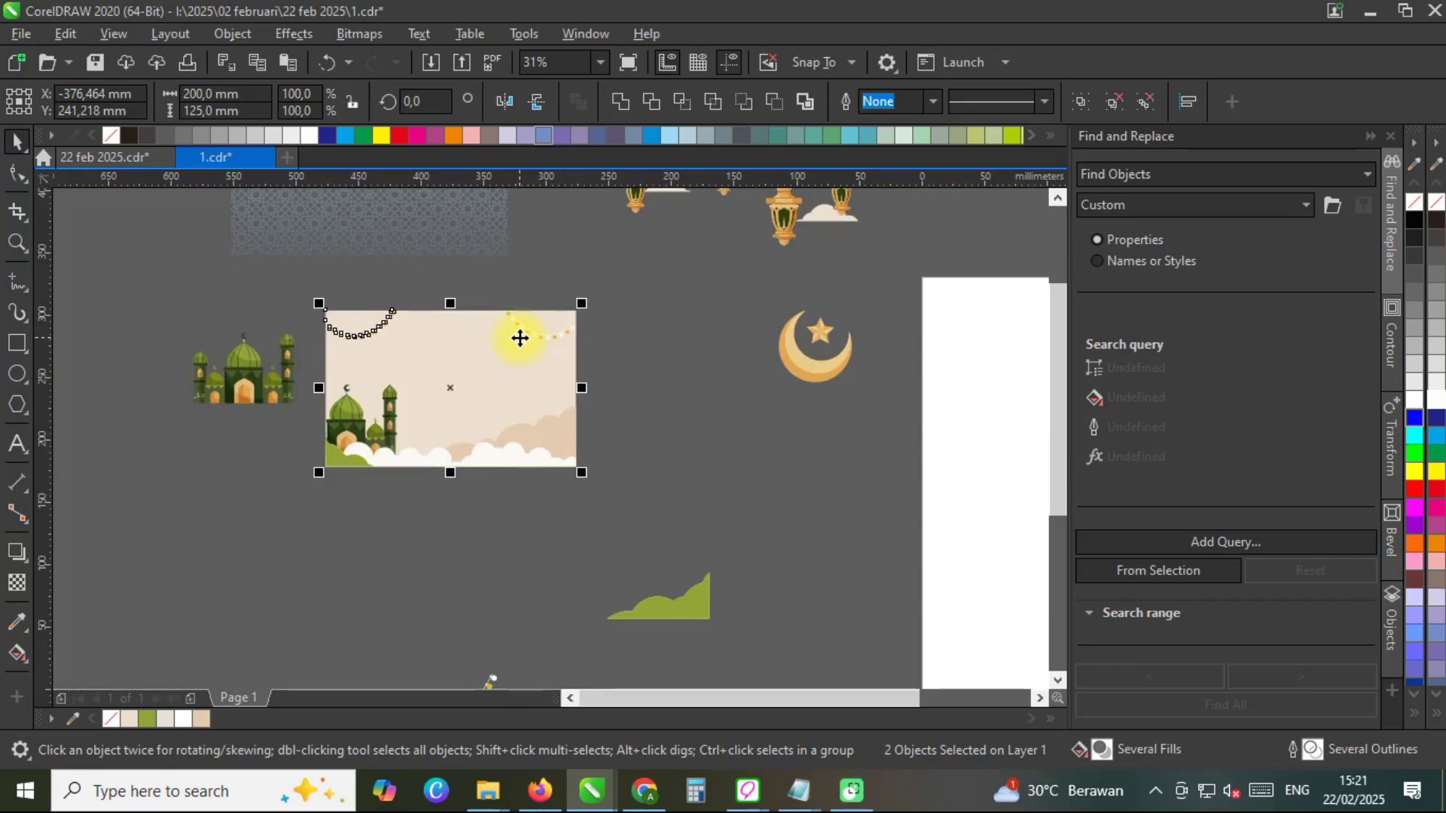
pyautogui.click(676, 450)
# Ungroup the right plant ornament and regroup only its leaves, stem and orange flower, leaving the star sparkle out.
pyautogui.click(689, 614)
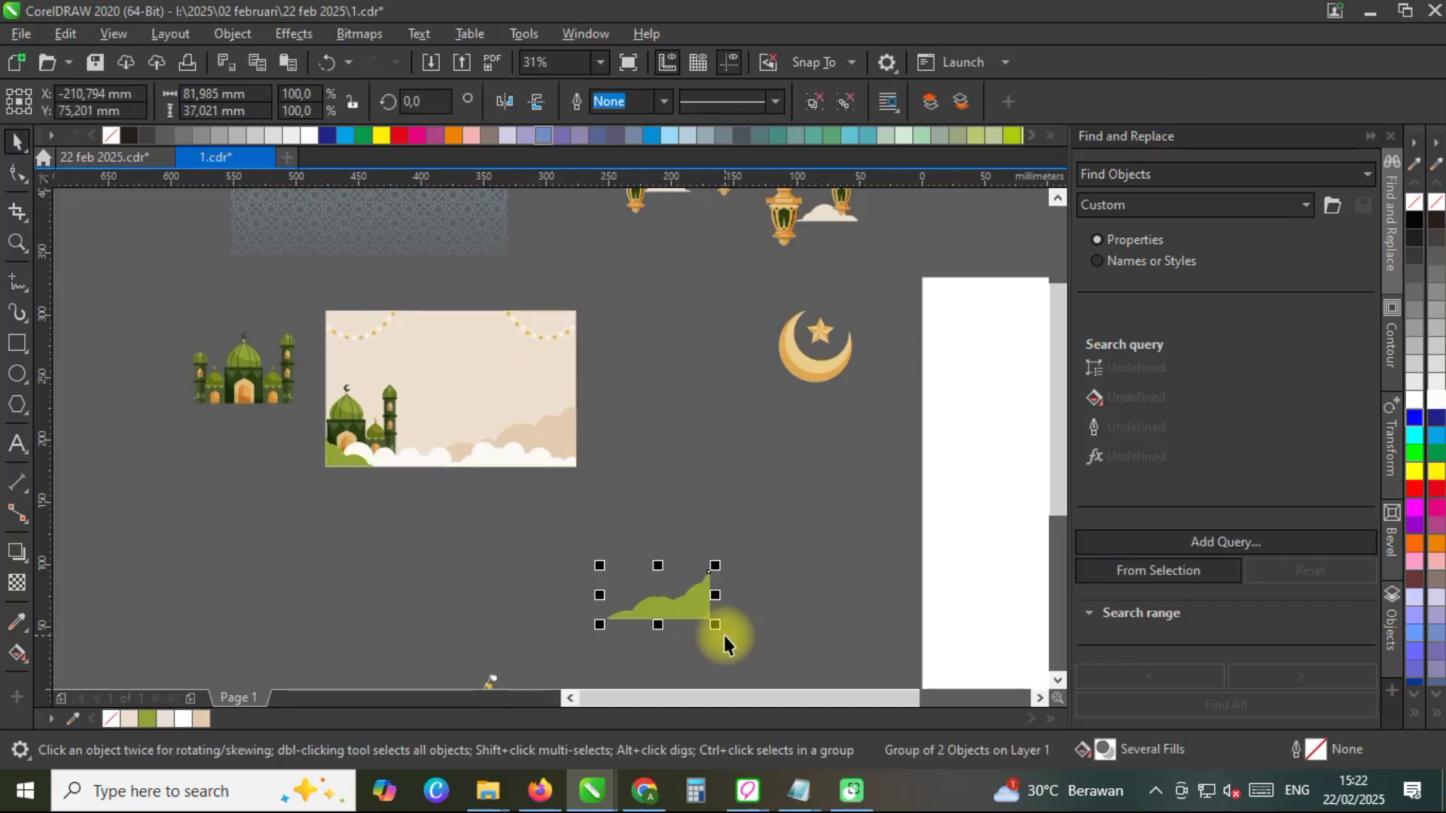
pyautogui.scroll(-2, 614, 443)
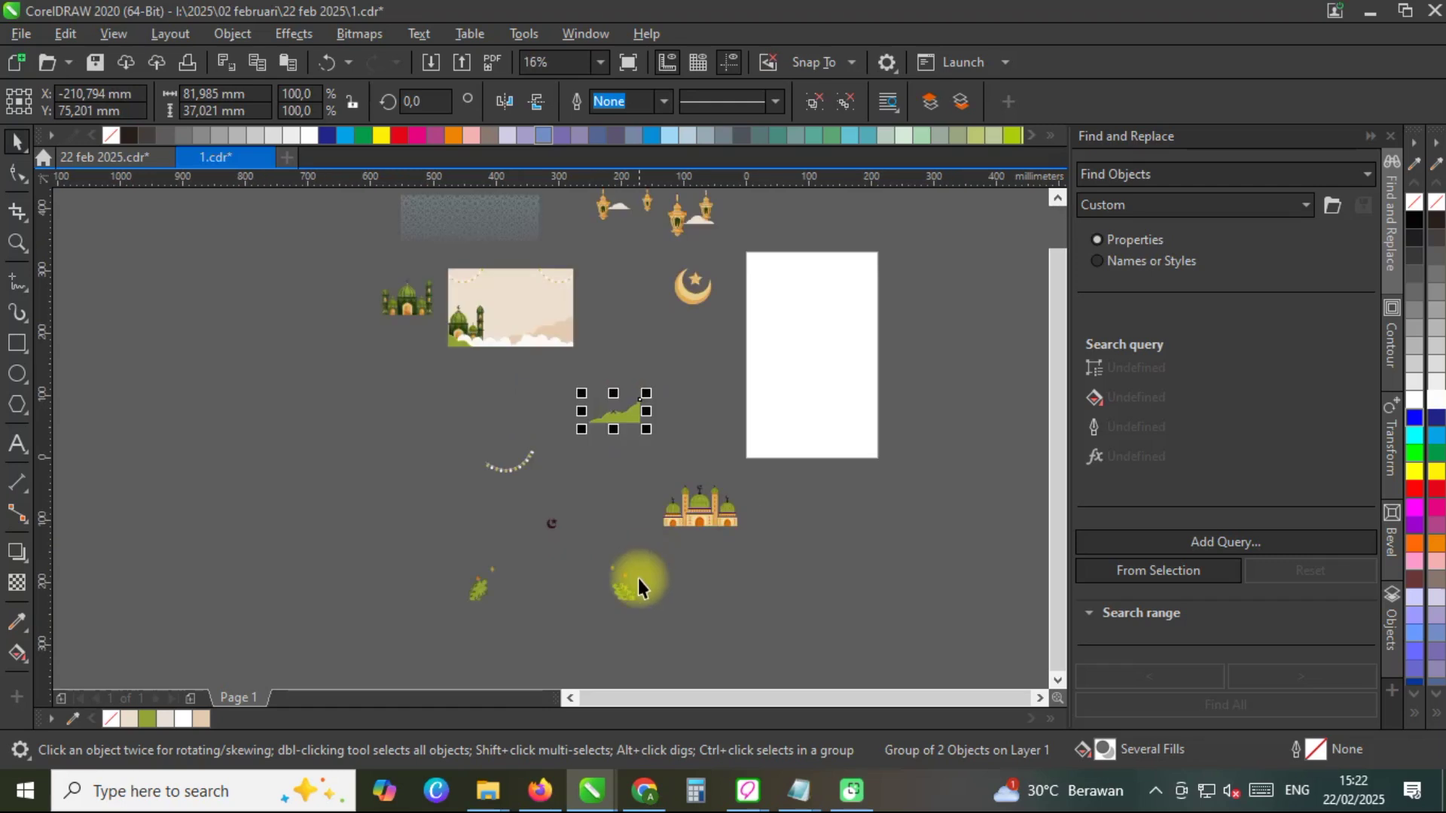
pyautogui.click(637, 589)
pyautogui.click(812, 99)
pyautogui.moveTo(681, 612); pyautogui.dragTo(583, 561)
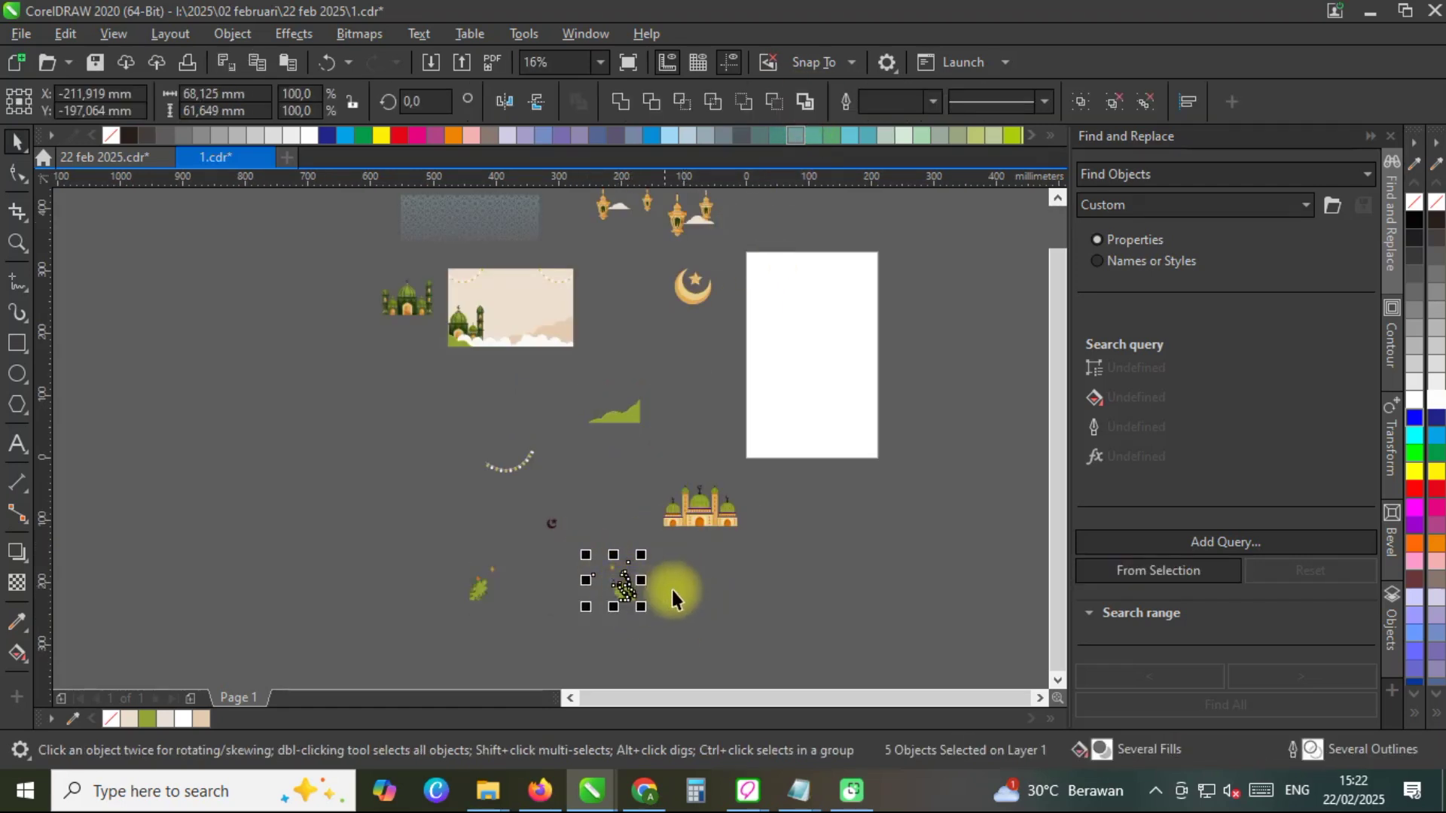
pyautogui.click(622, 586)
pyautogui.click(622, 586)
pyautogui.scroll(5, 622, 591)
pyautogui.moveTo(761, 630); pyautogui.dragTo(502, 355)
pyautogui.hotkey('ctrl', 'g')
pyautogui.scroll(-5, 661, 602)
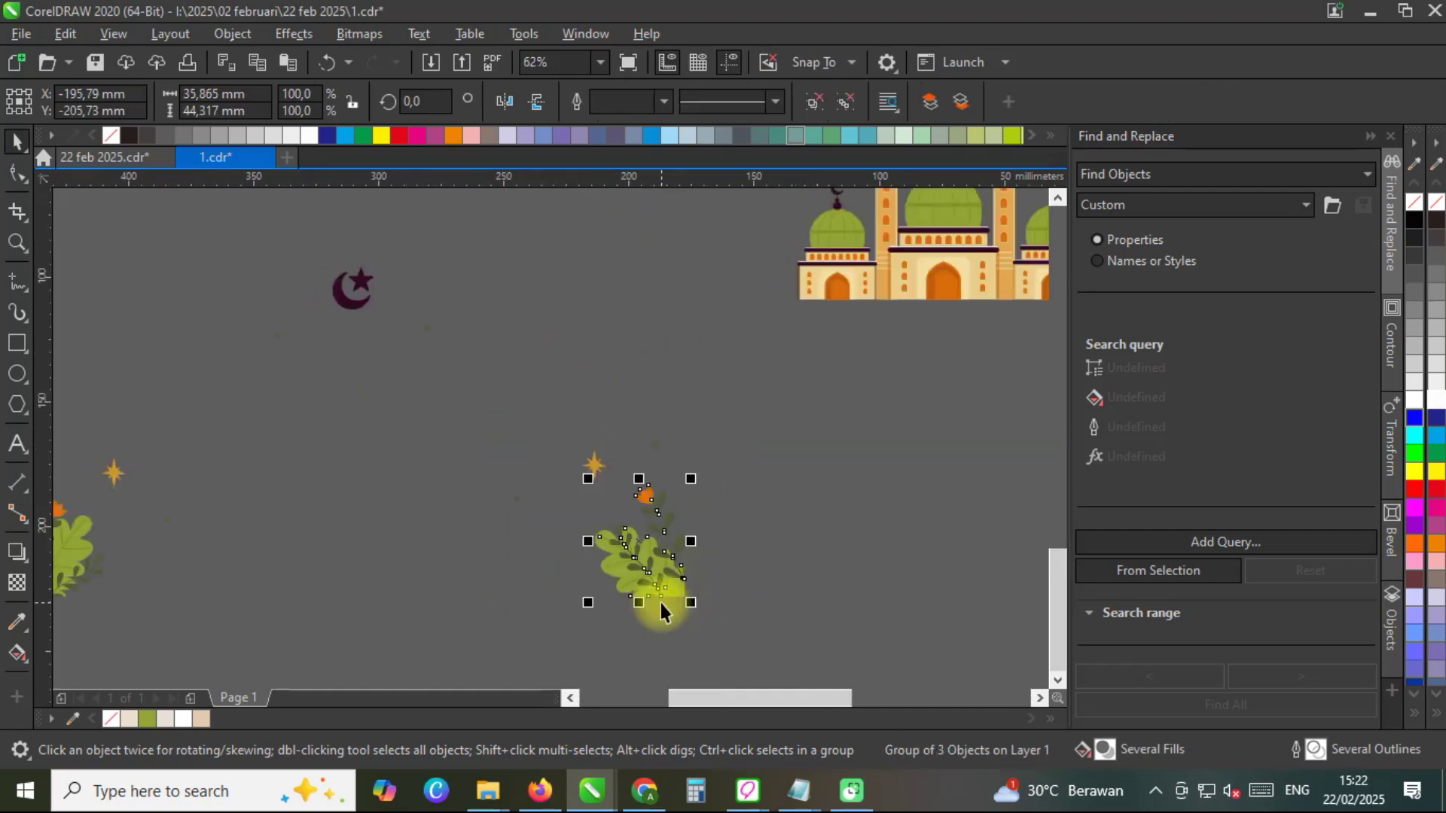
# Move the plant group onto the beige rectangle and align it with the lower-right corner.
pyautogui.moveTo(665, 595); pyautogui.dragTo(580, 310)
pyautogui.scroll(5, 580, 309)
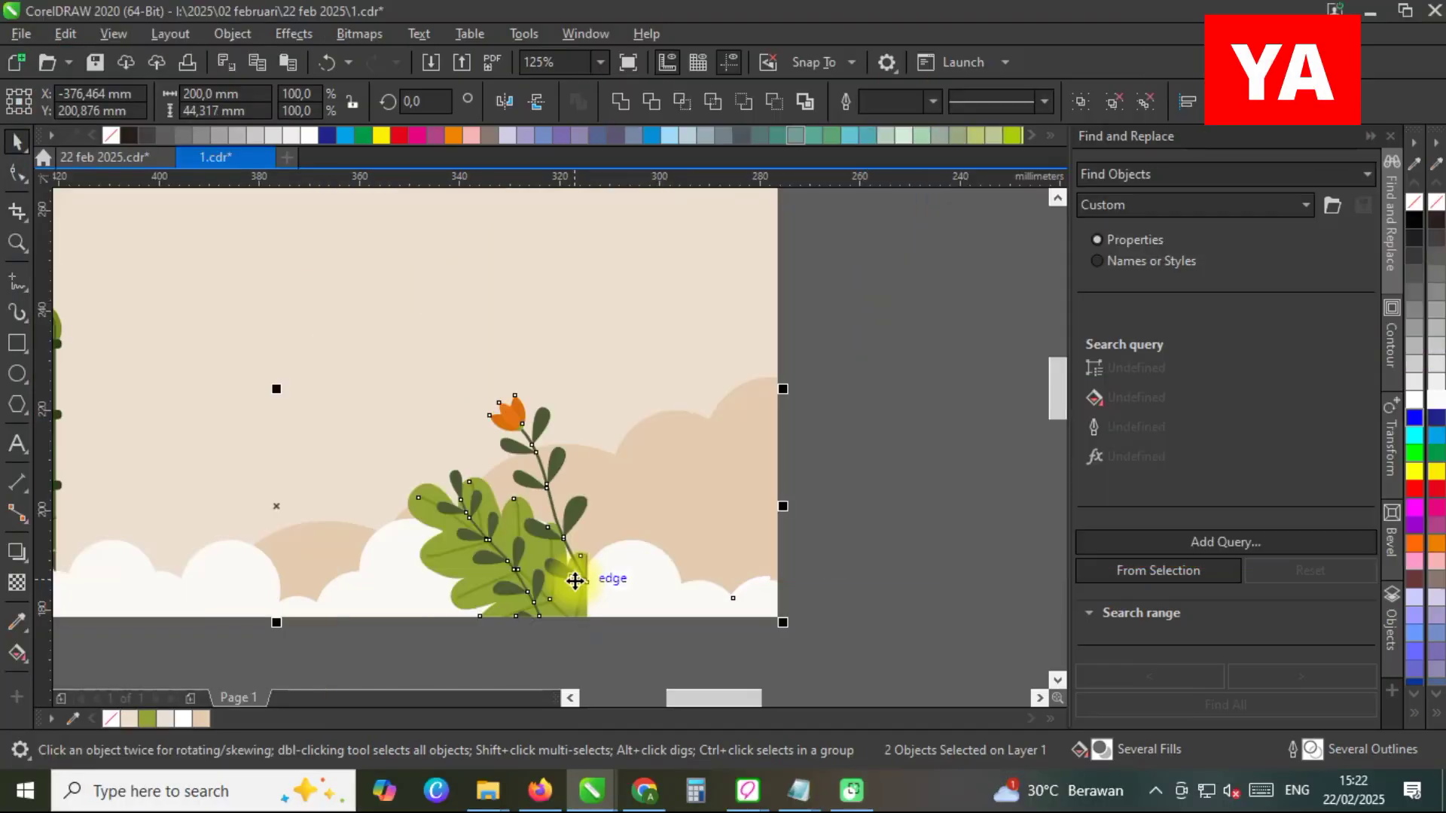
pyautogui.moveTo(574, 574); pyautogui.dragTo(764, 572)
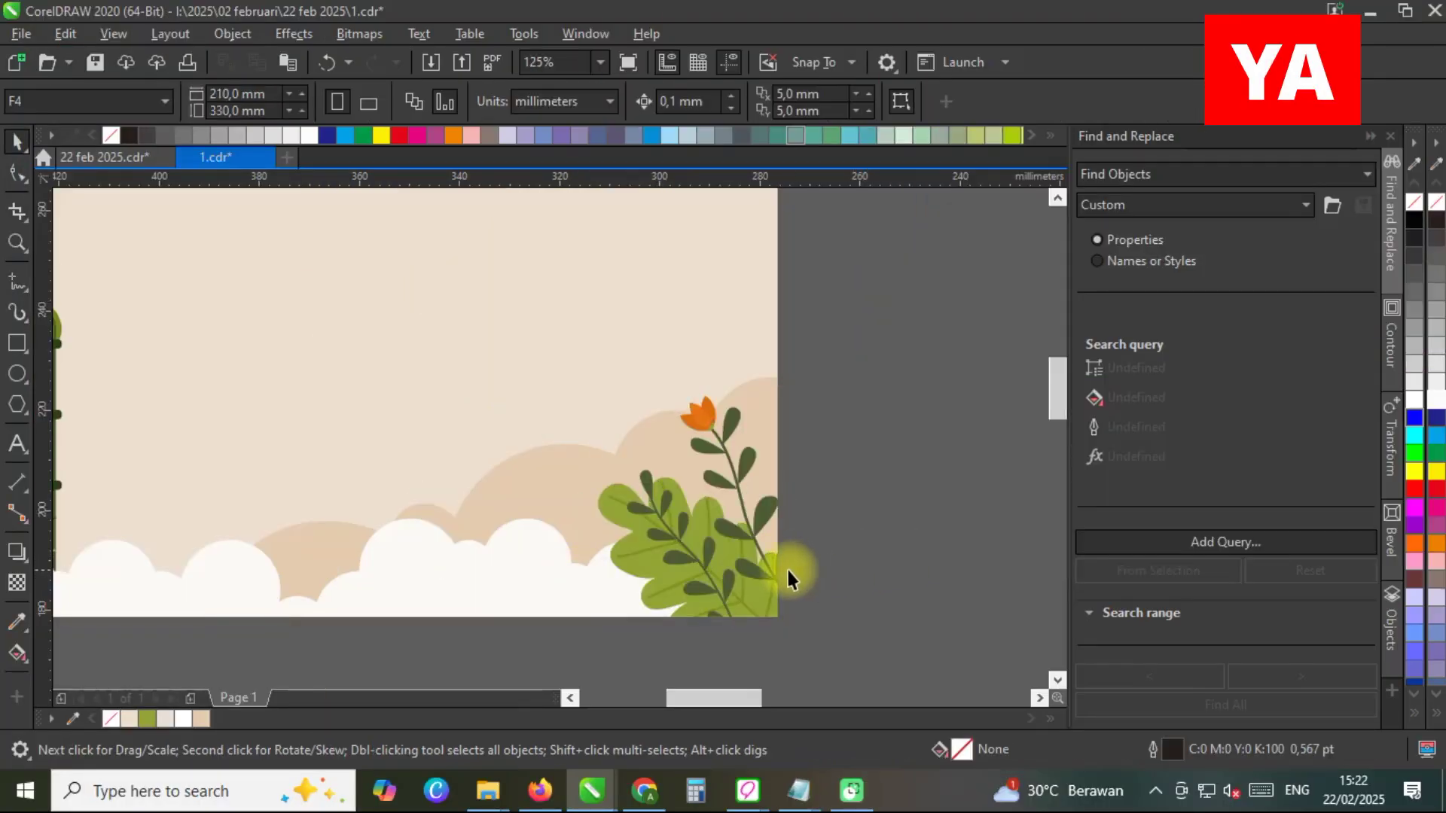
# Enlarge the plant group to about 44.5 × 55 mm, keeping it anchored in the rectangle's lower-right corner.
pyautogui.scroll(-2, 786, 567)
pyautogui.click(757, 572)
pyautogui.moveTo(681, 471); pyautogui.dragTo(660, 445)
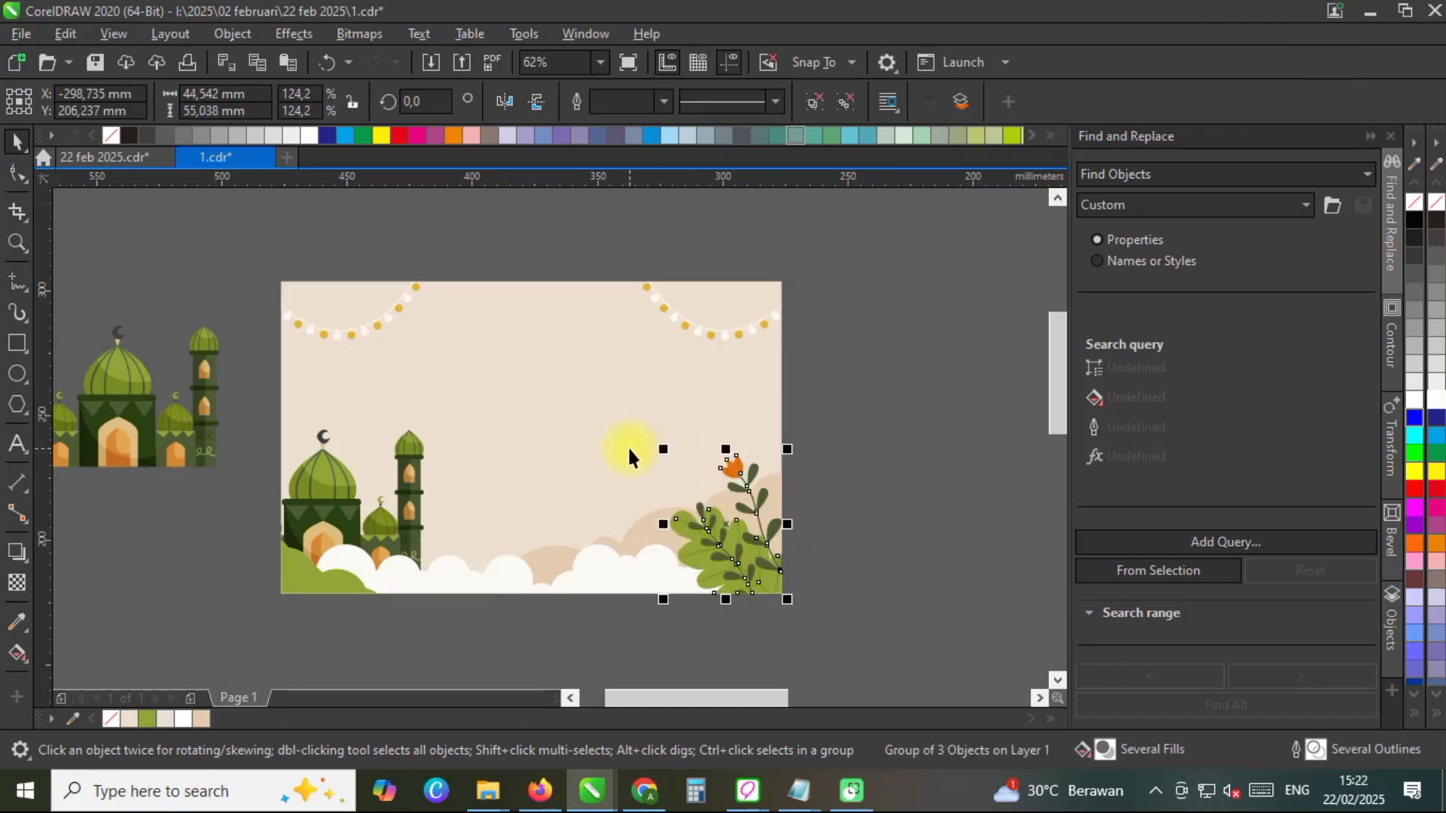
# Recolour the faded geometric pattern strip with a uniform light green fill, R197 G209 B136 (#C5D188).
pyautogui.scroll(-4, 626, 445)
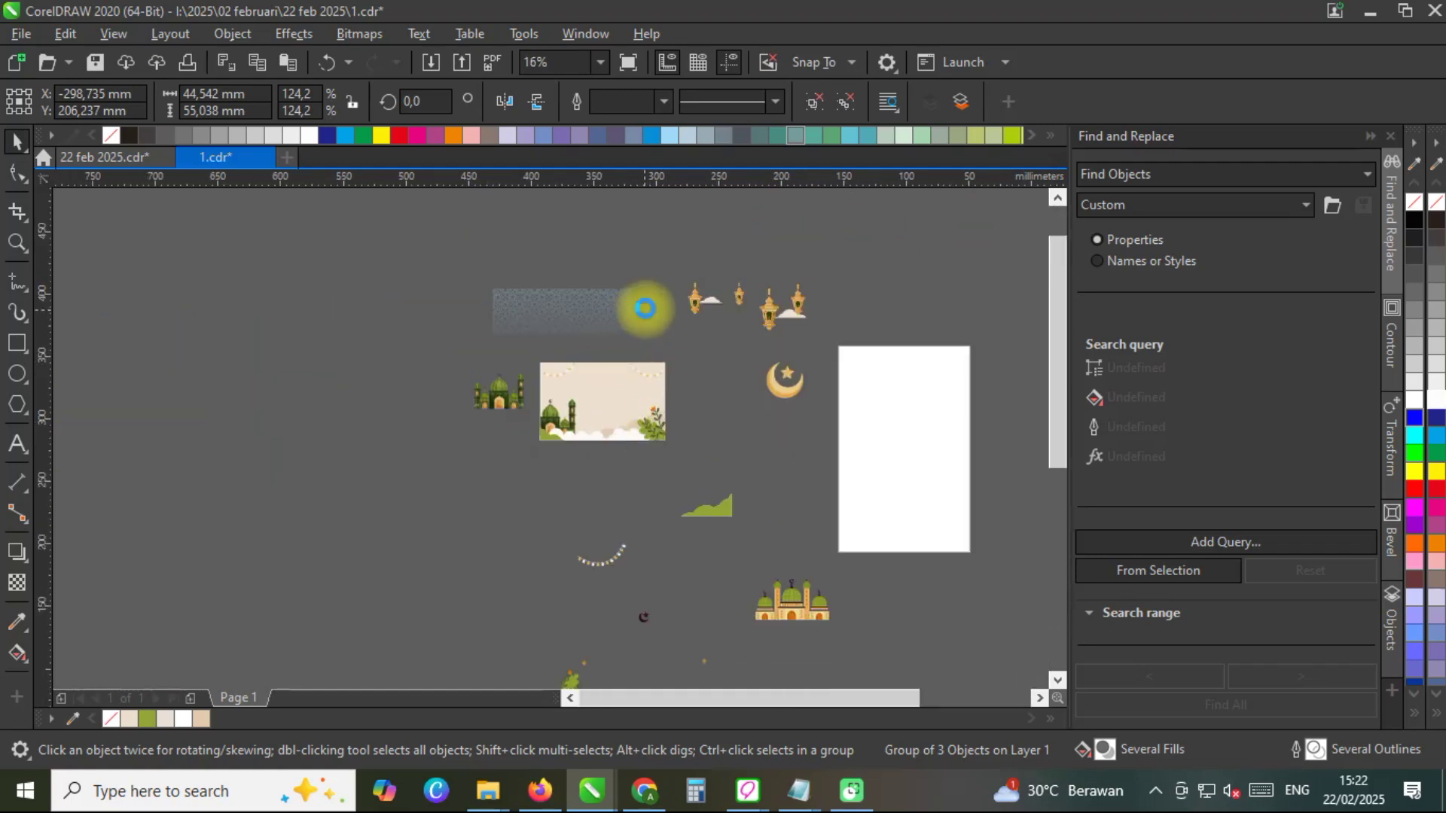
pyautogui.scroll(2, 644, 308)
pyautogui.click(535, 323)
pyautogui.moveTo(479, 372); pyautogui.dragTo(478, 380)
pyautogui.click(148, 716)
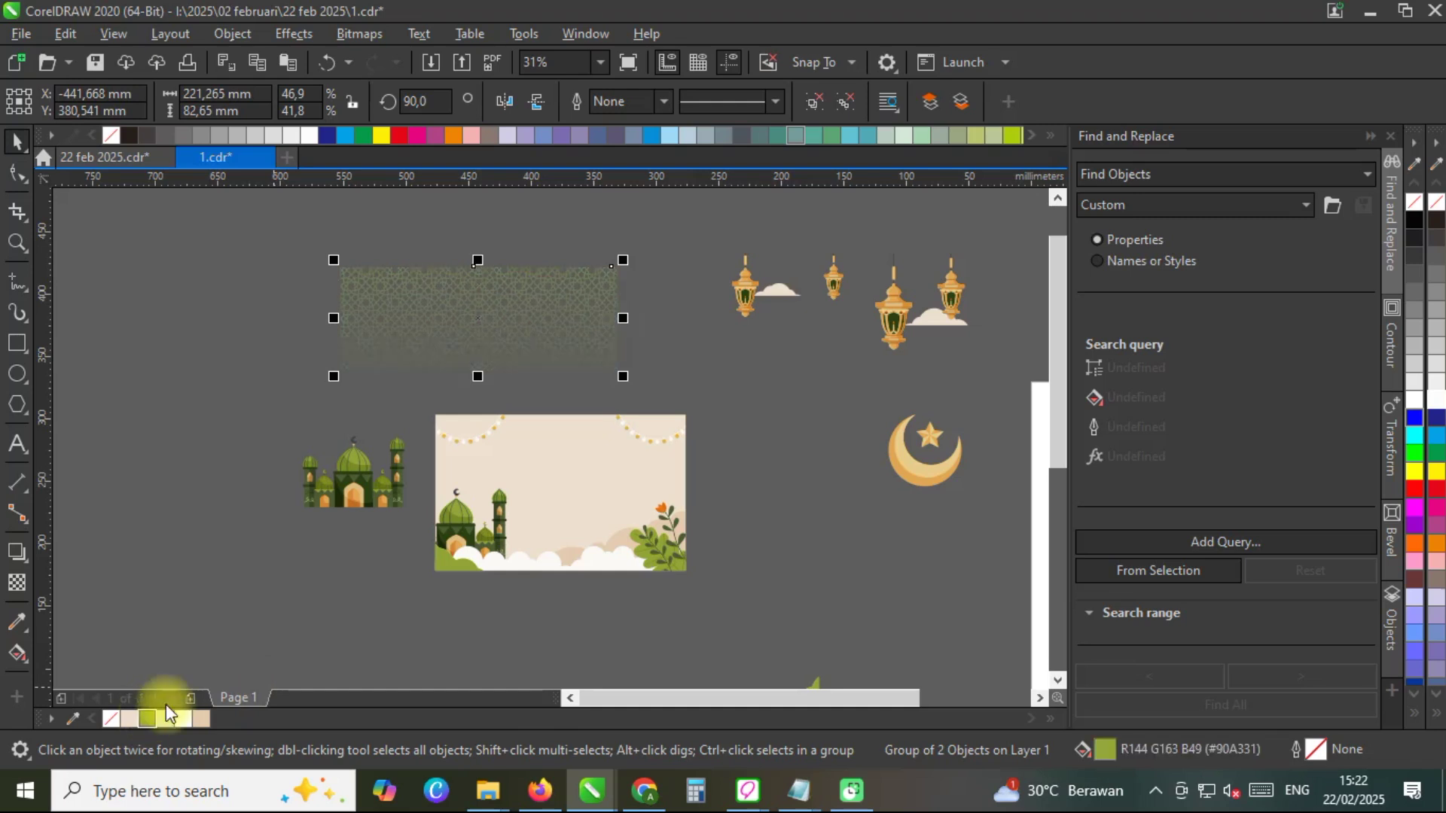
pyautogui.doubleClick(1105, 749)
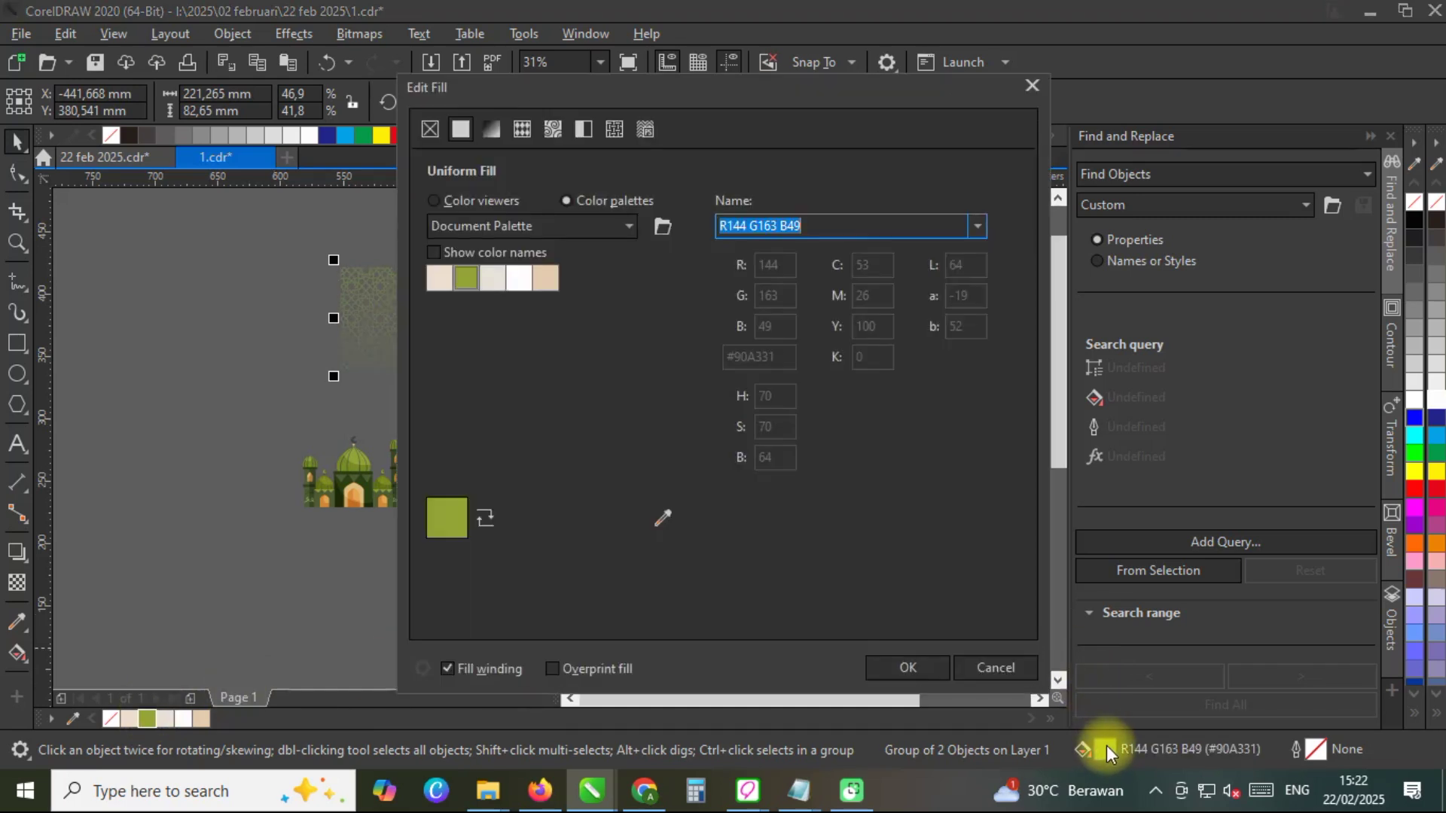
pyautogui.click(453, 200)
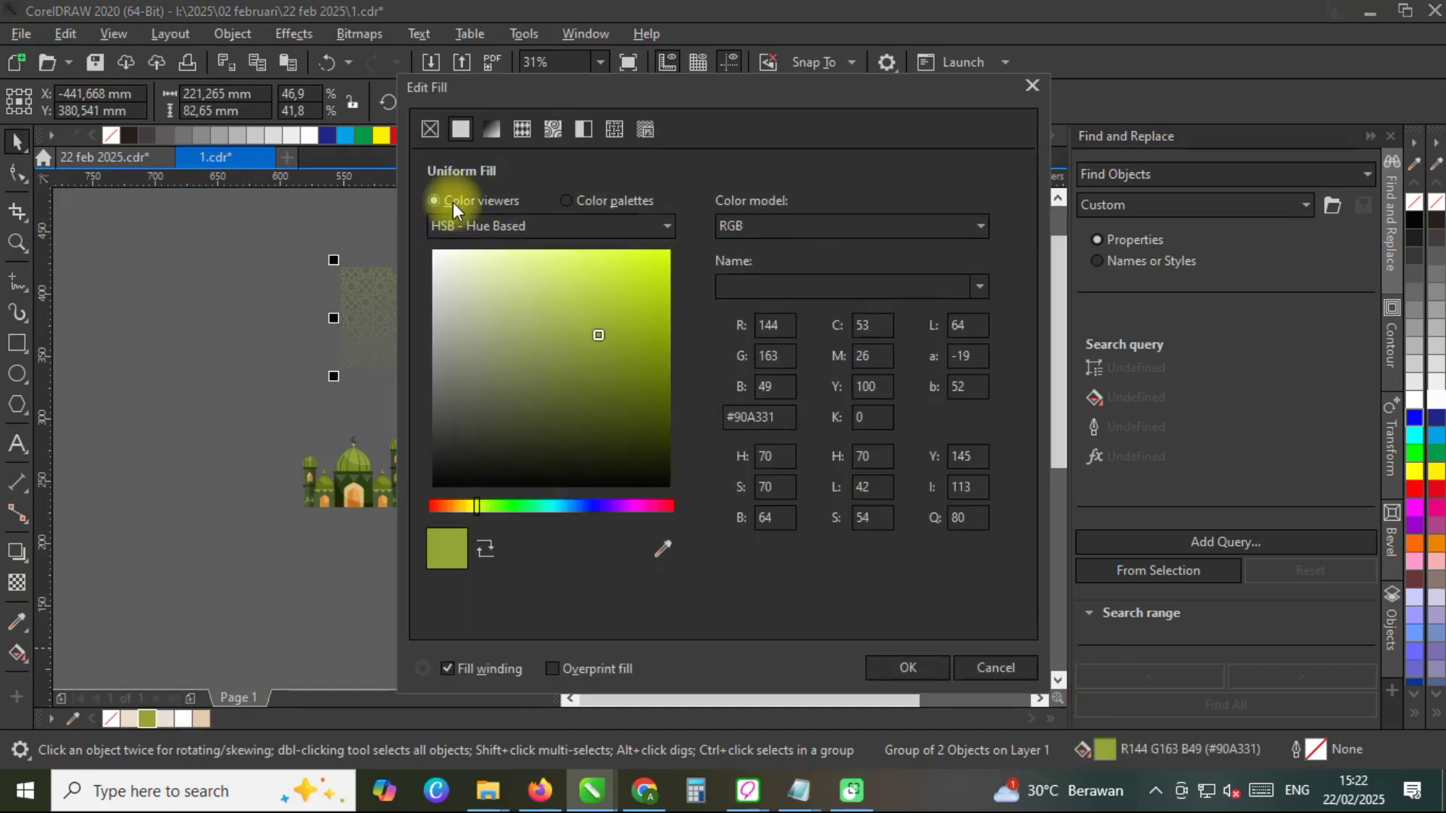
pyautogui.click(505, 276)
pyautogui.click(515, 294)
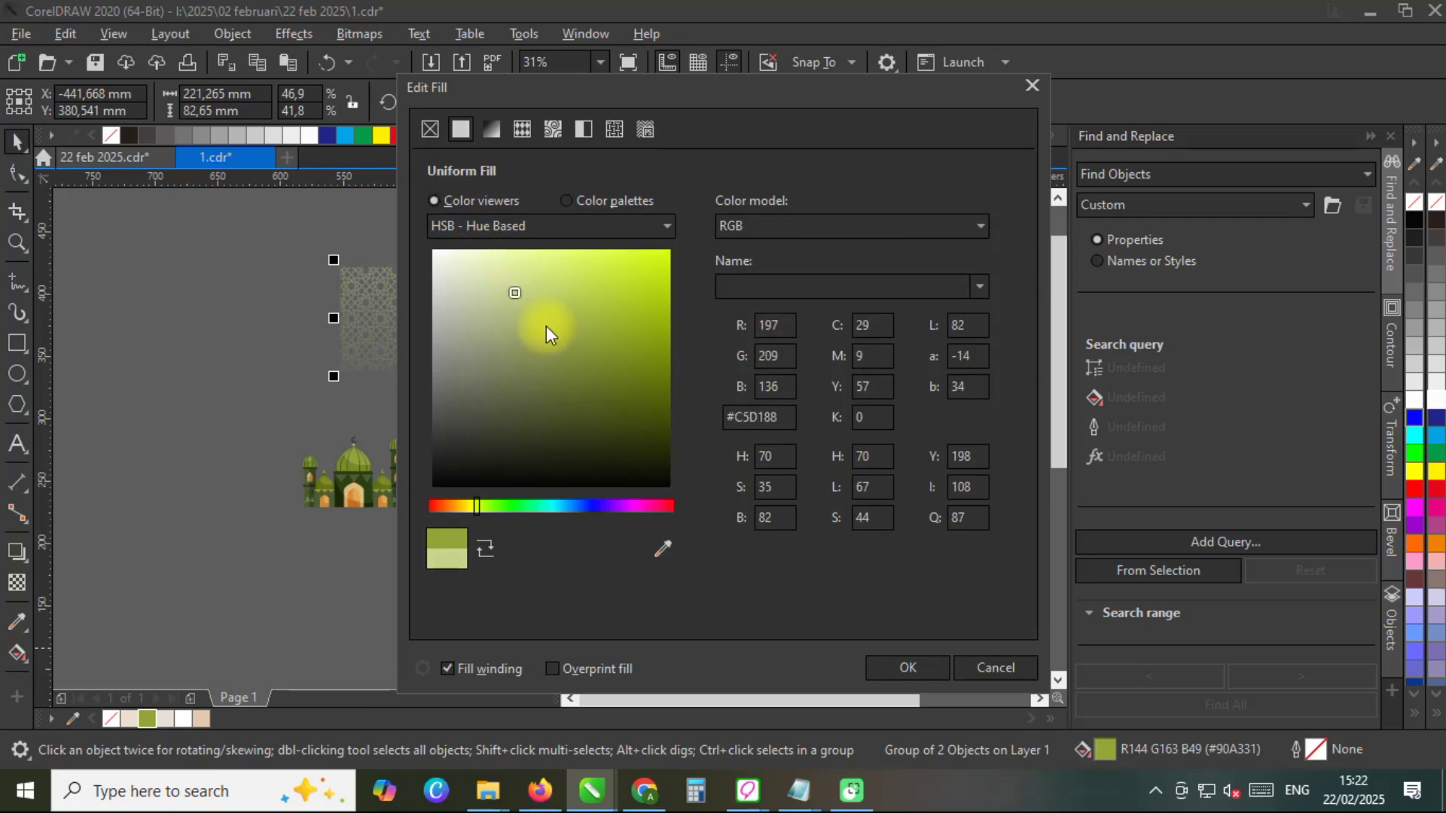
pyautogui.click(900, 665)
# Place the geometric pattern strip inside the beige rectangle as a PowerClip.
pyautogui.scroll(2, 578, 441)
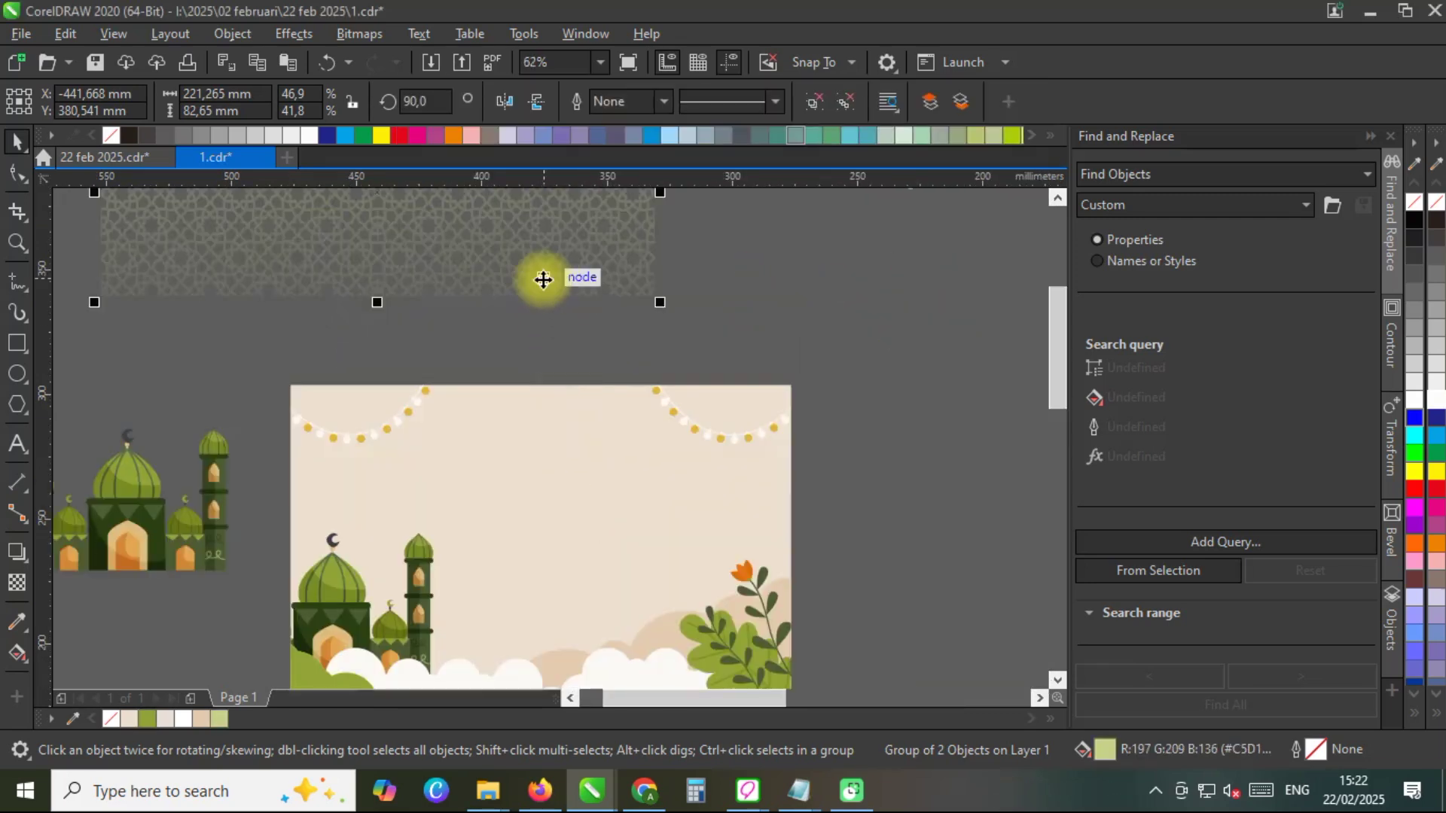
pyautogui.moveTo(543, 279); pyautogui.dragTo(580, 459)
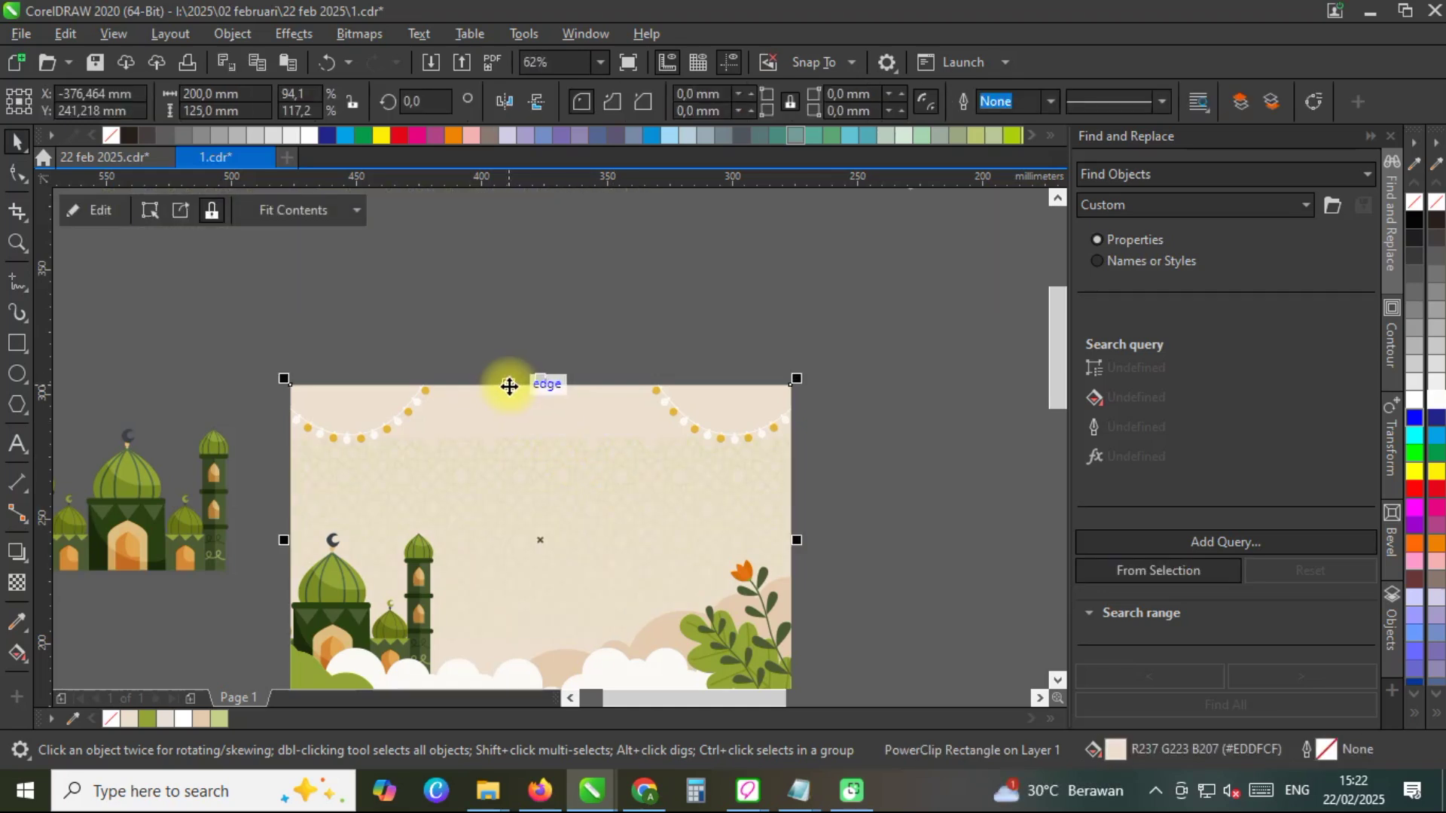
pyautogui.hotkey('ctrl', 'z')
pyautogui.rightClick(483, 262)
pyautogui.click(555, 419)
pyautogui.click(546, 491)
# Edit the PowerClip contents and move the pattern up until it covers the rectangle's top edge.
pyautogui.keyDown('ctrl'); pyautogui.click(548, 488); pyautogui.keyUp('ctrl')
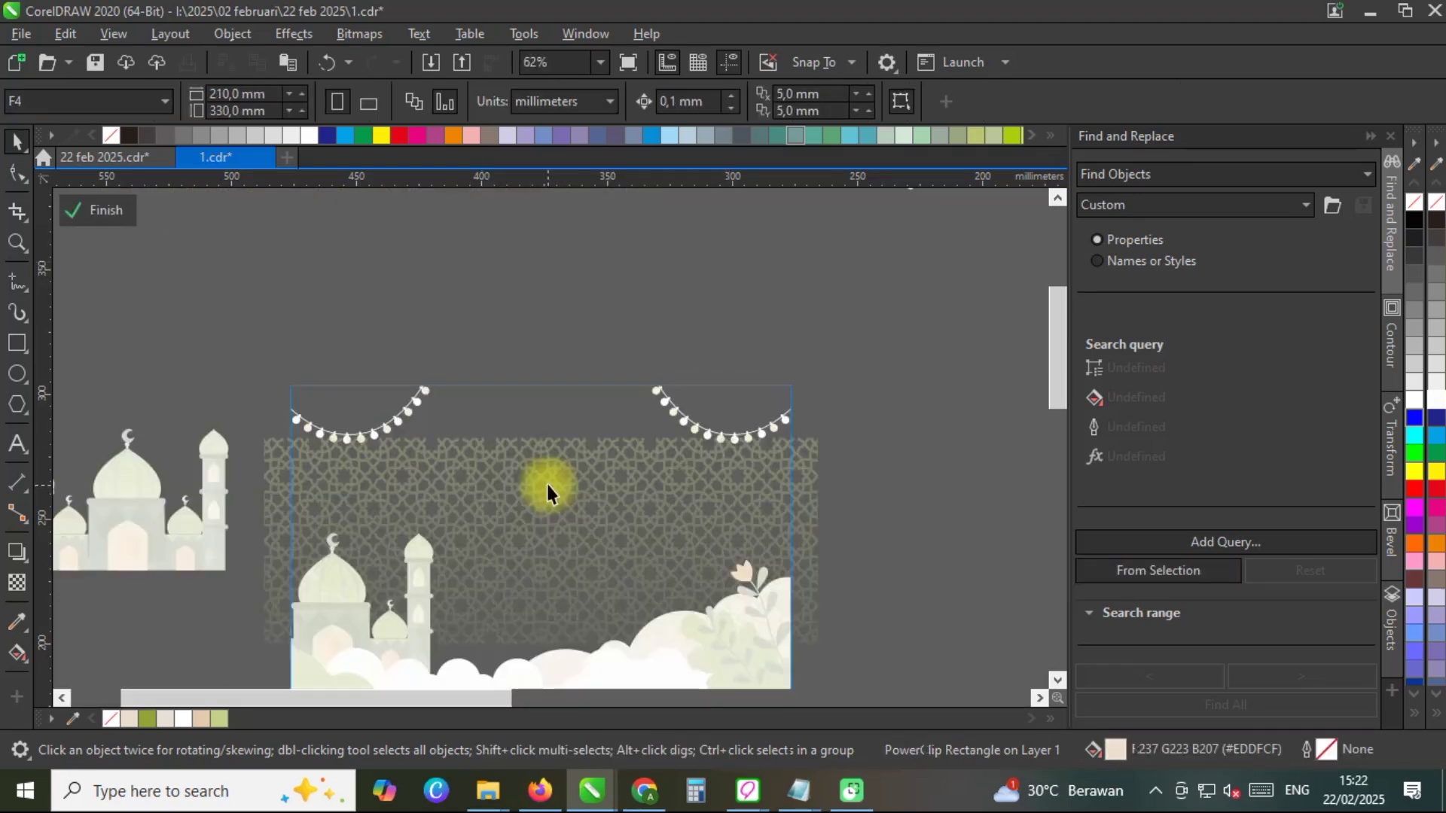
pyautogui.moveTo(567, 471); pyautogui.dragTo(572, 411)
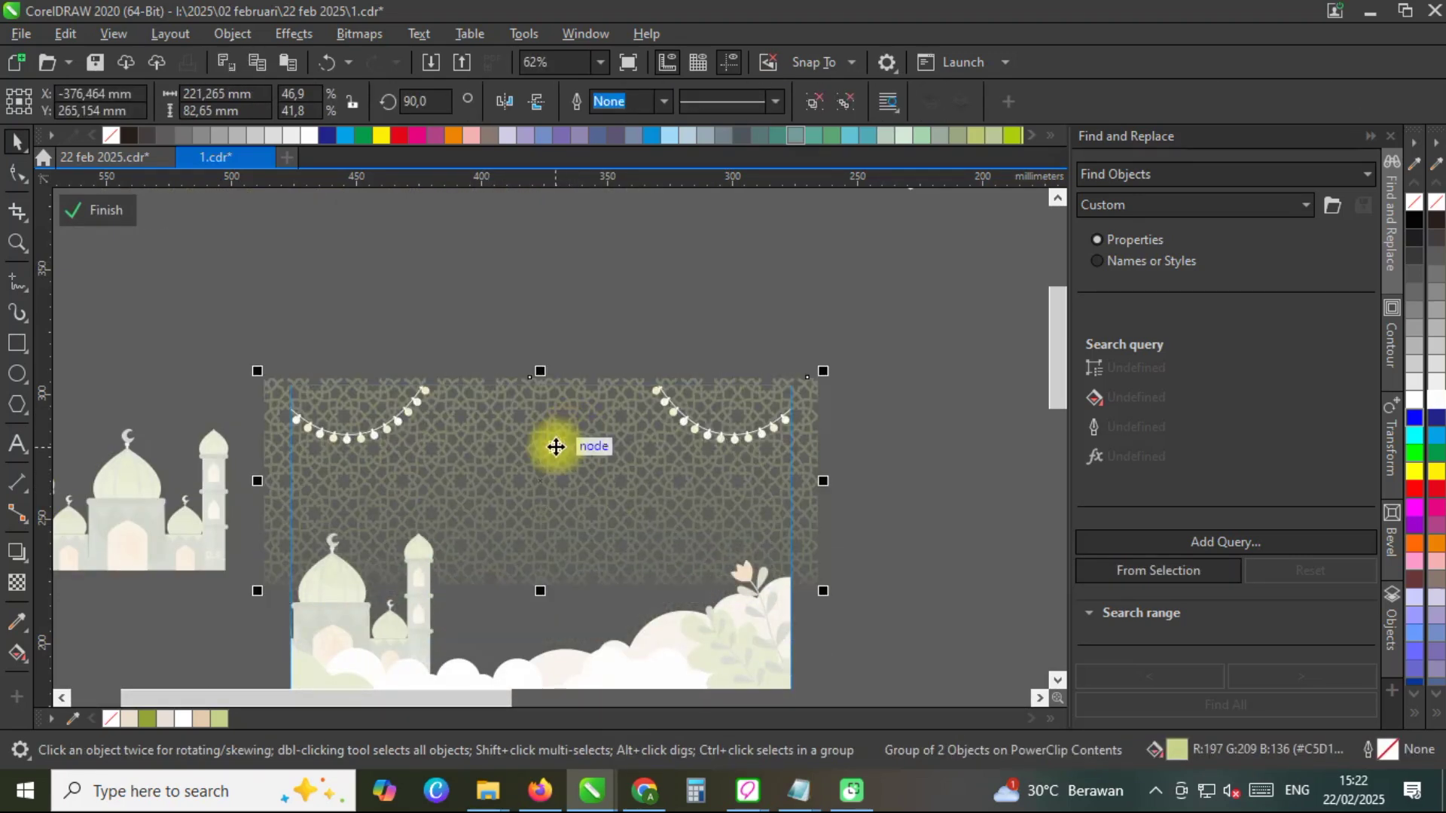
pyautogui.keyDown('ctrl'); pyautogui.click(555, 437); pyautogui.keyUp('ctrl')
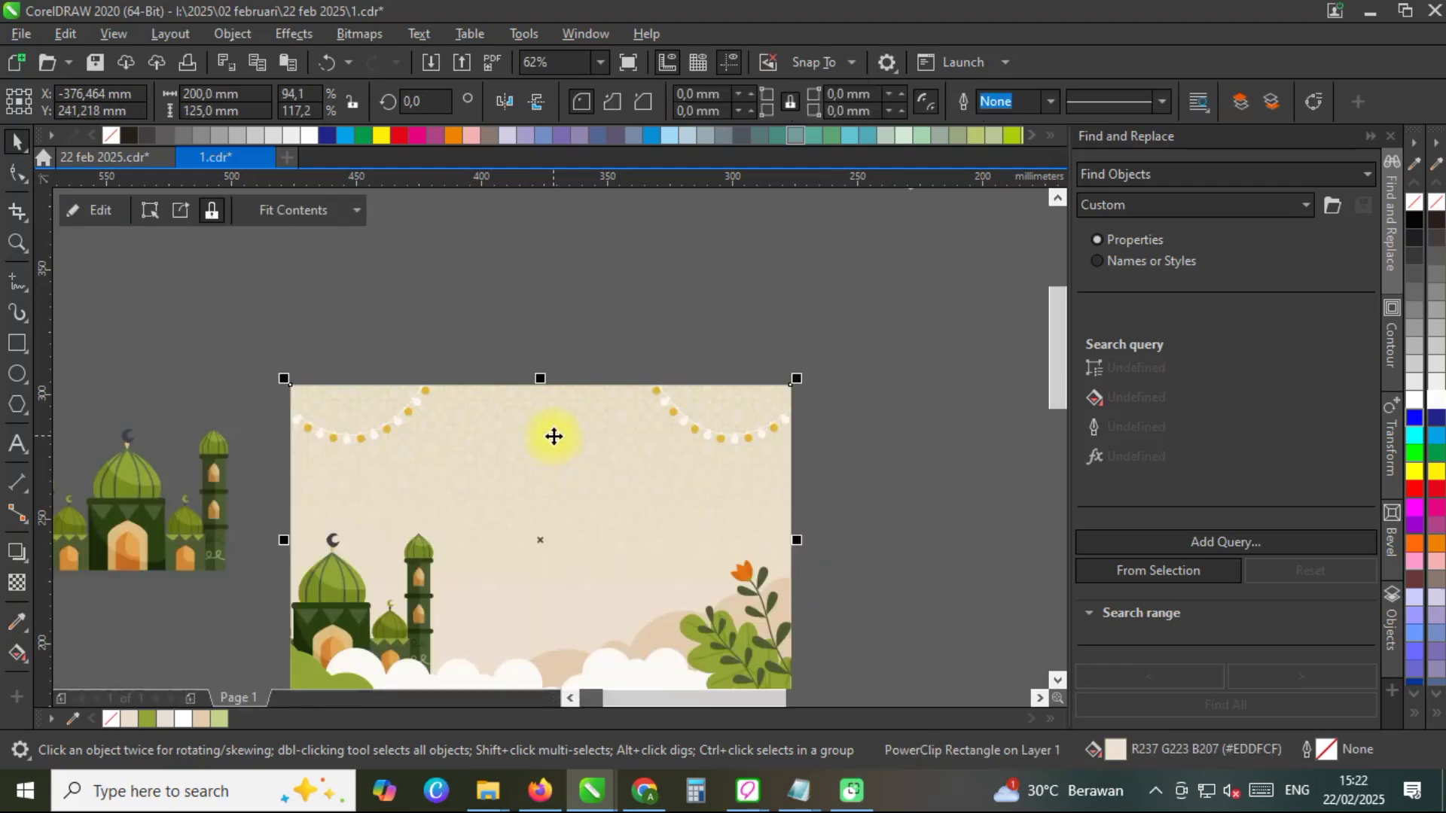
pyautogui.scroll(-1, 621, 461)
pyautogui.scroll(2, 607, 507)
# Reopen the PowerClip contents and adjust the end of the pattern's vertical fountain transparency to fade out above the clouds.
pyautogui.keyDown('ctrl'); pyautogui.click(600, 510); pyautogui.keyUp('ctrl')
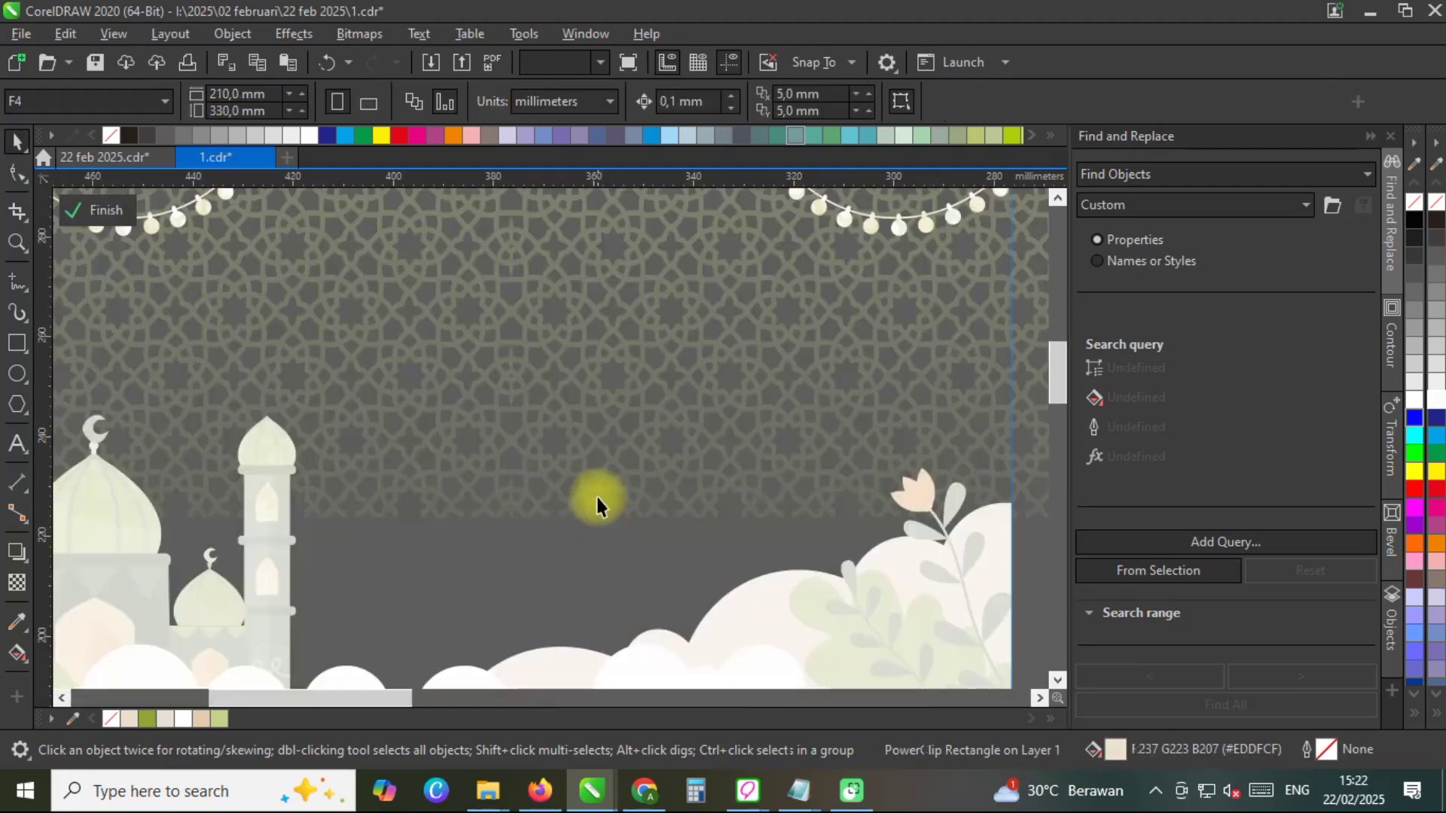
pyautogui.scroll(-2, 597, 497)
pyautogui.click(598, 486)
pyautogui.click(18, 582)
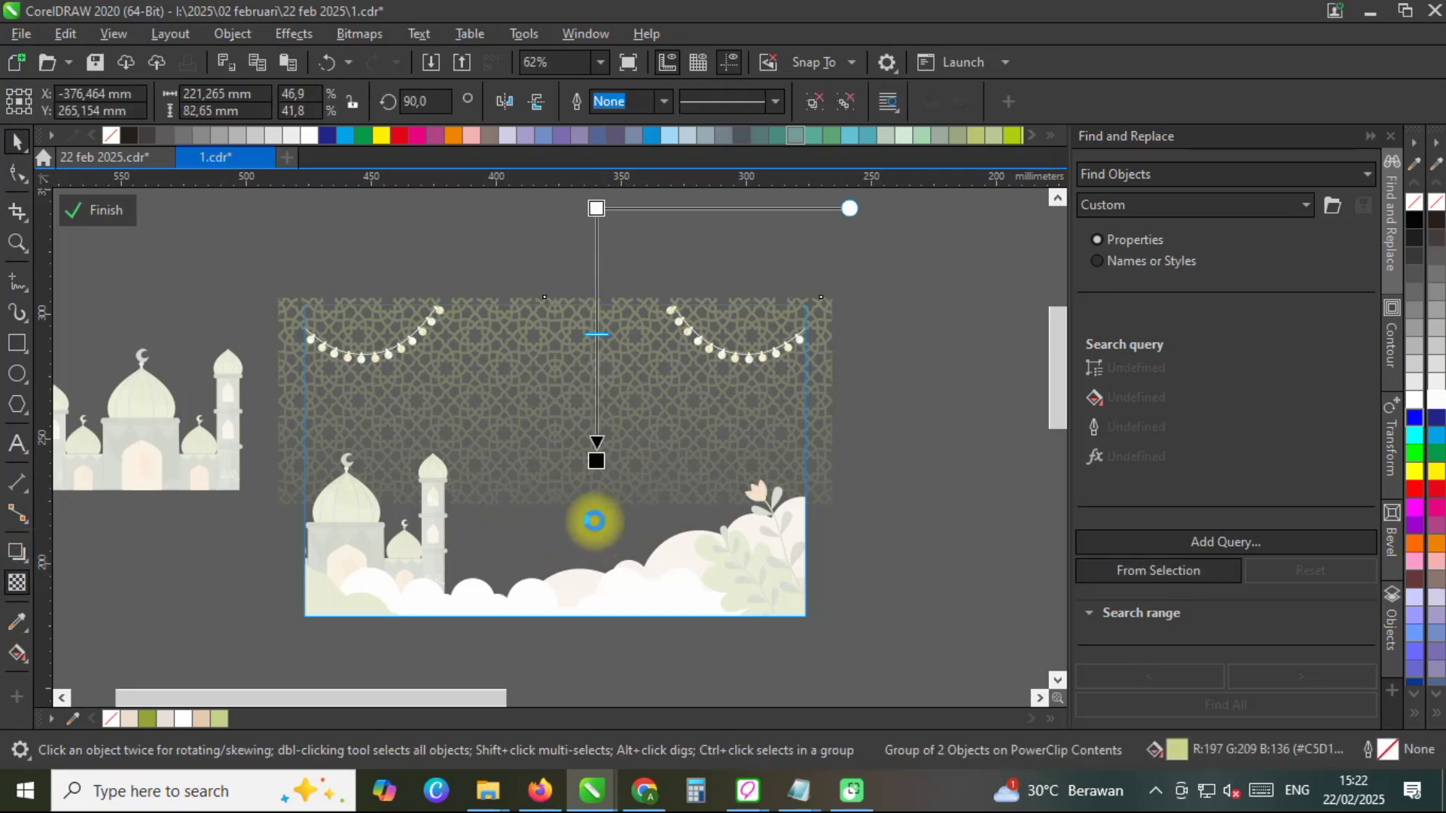
pyautogui.moveTo(605, 450)
pyautogui.mouseDown()
pyautogui.moveTo(602, 504)
pyautogui.moveTo(596, 458)
pyautogui.mouseUp()
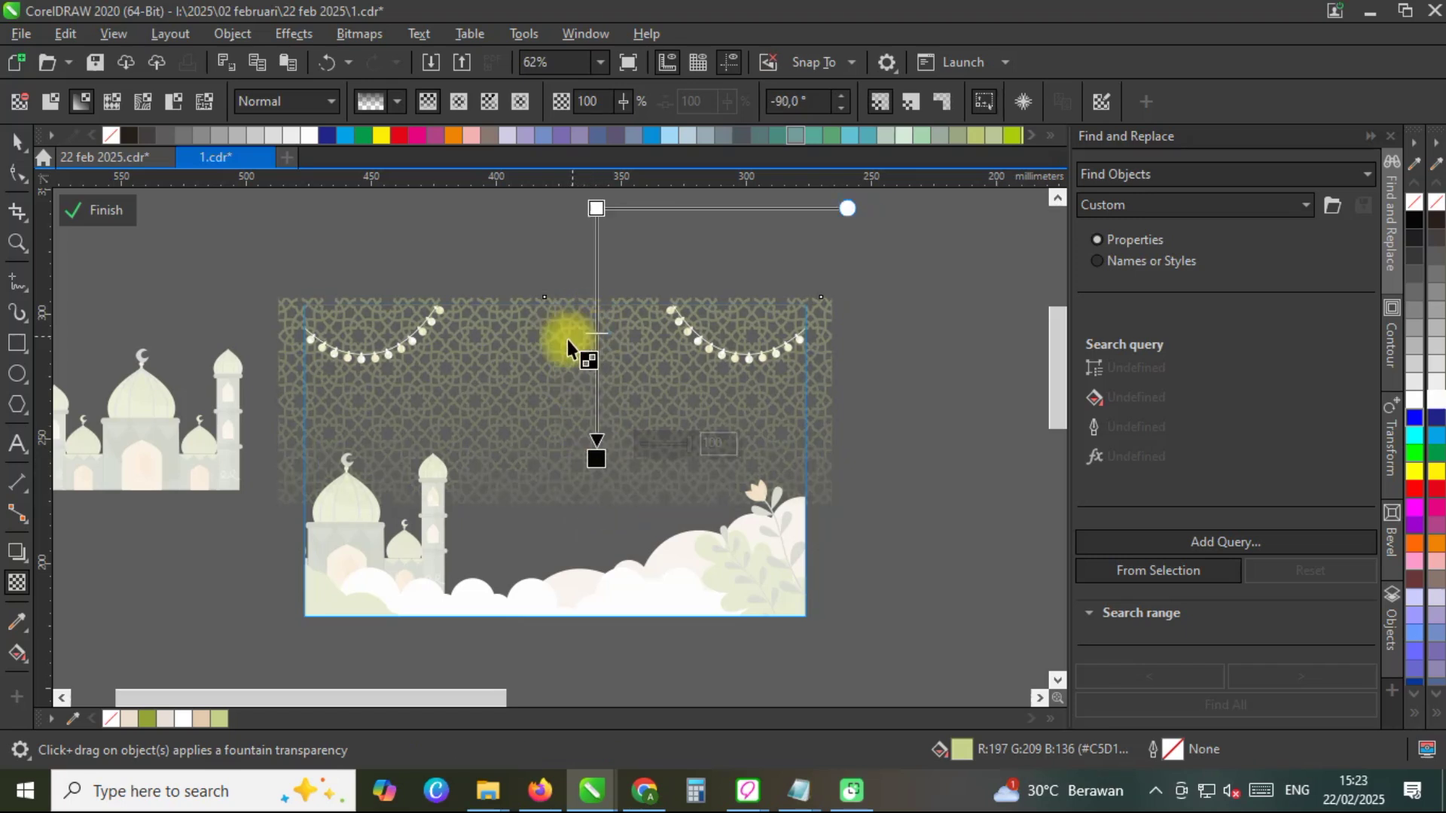
pyautogui.press('space')
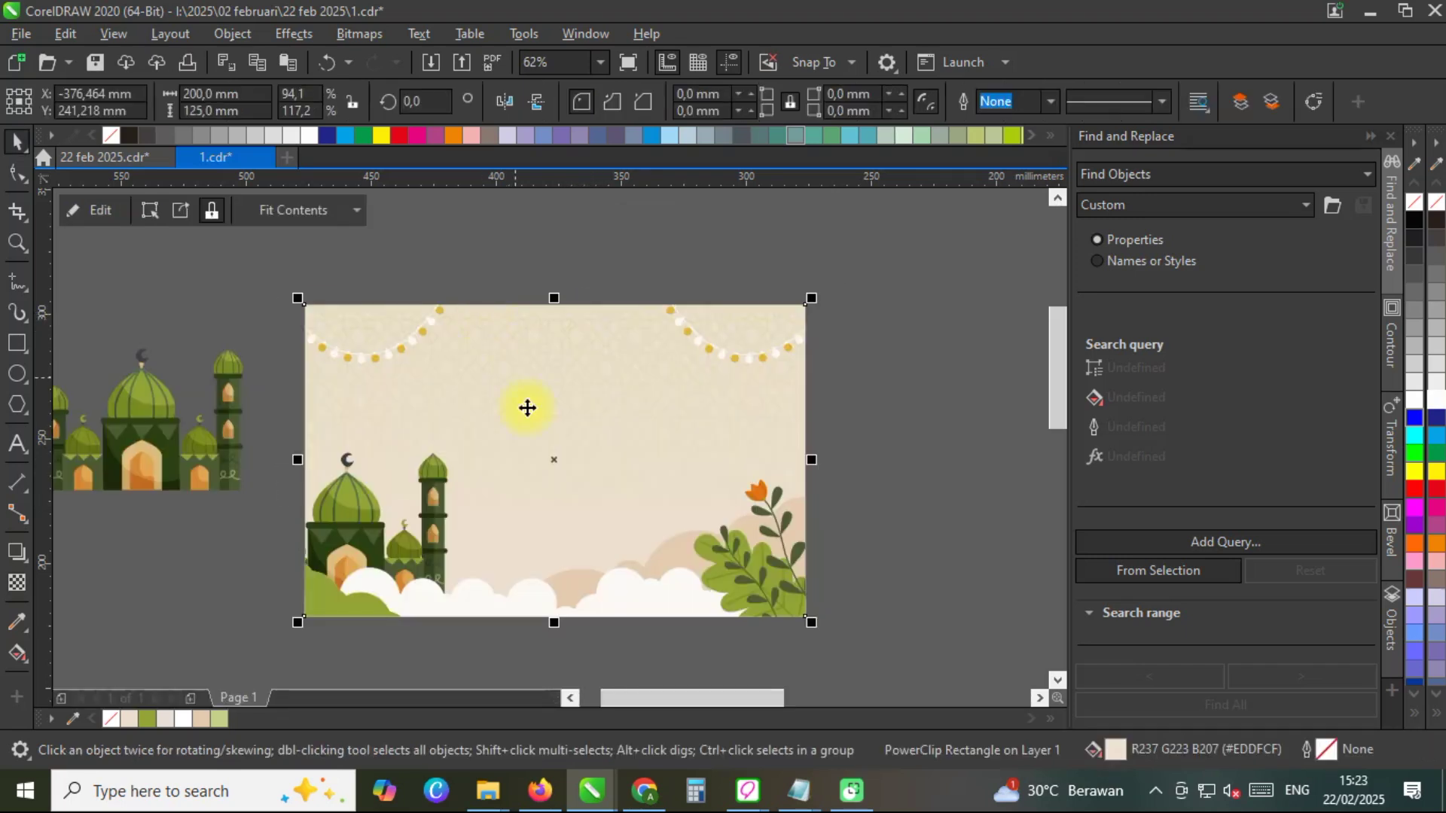
# Ungroup the hanging lantern ornaments and move their clouds down, clear of the lanterns.
pyautogui.scroll(2, 543, 454)
pyautogui.scroll(-2, 555, 329)
pyautogui.scroll(2, 556, 330)
pyautogui.scroll(-4, 556, 331)
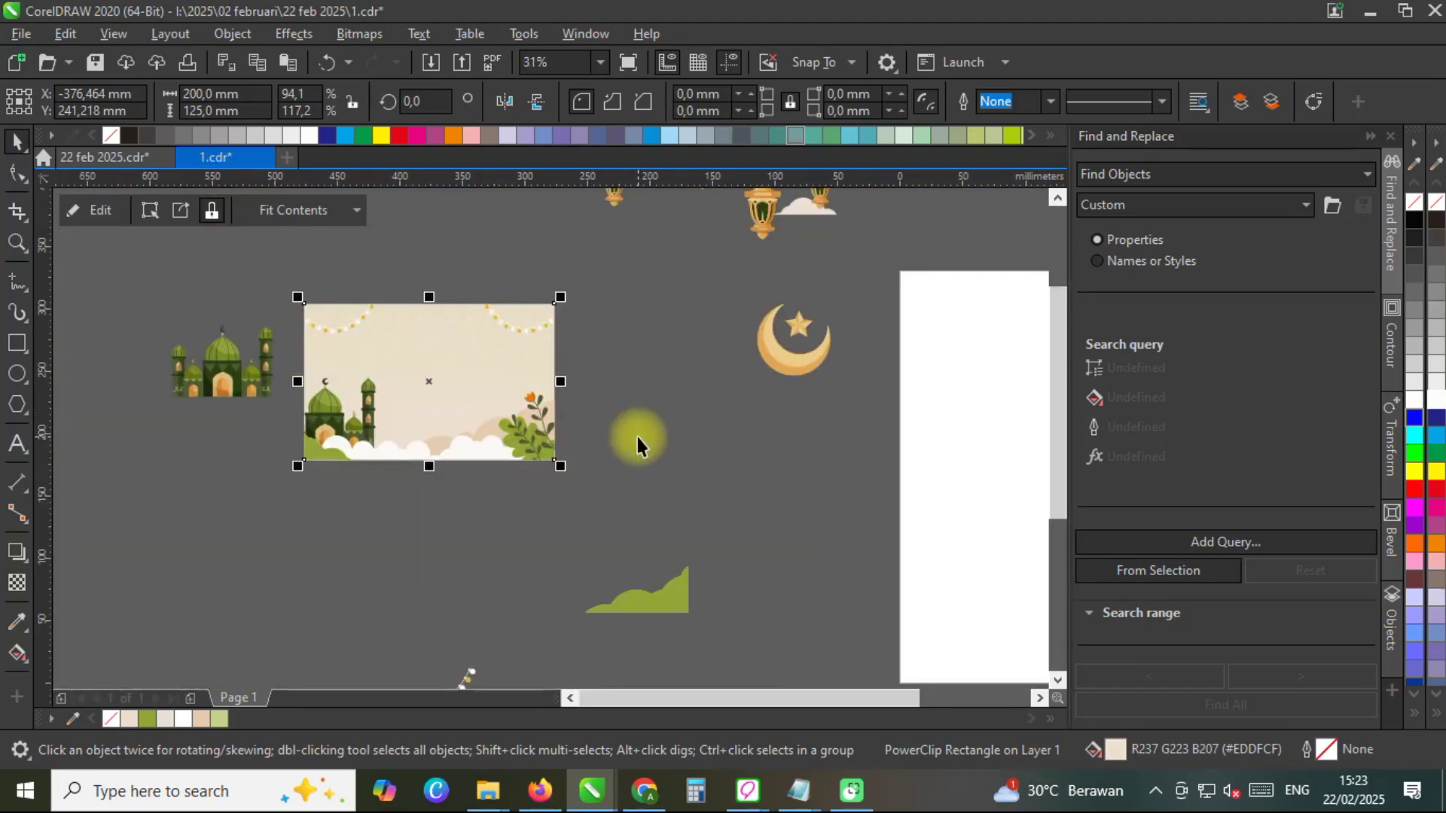
pyautogui.click(637, 437)
pyautogui.scroll(-2, 501, 363)
pyautogui.scroll(2, 702, 333)
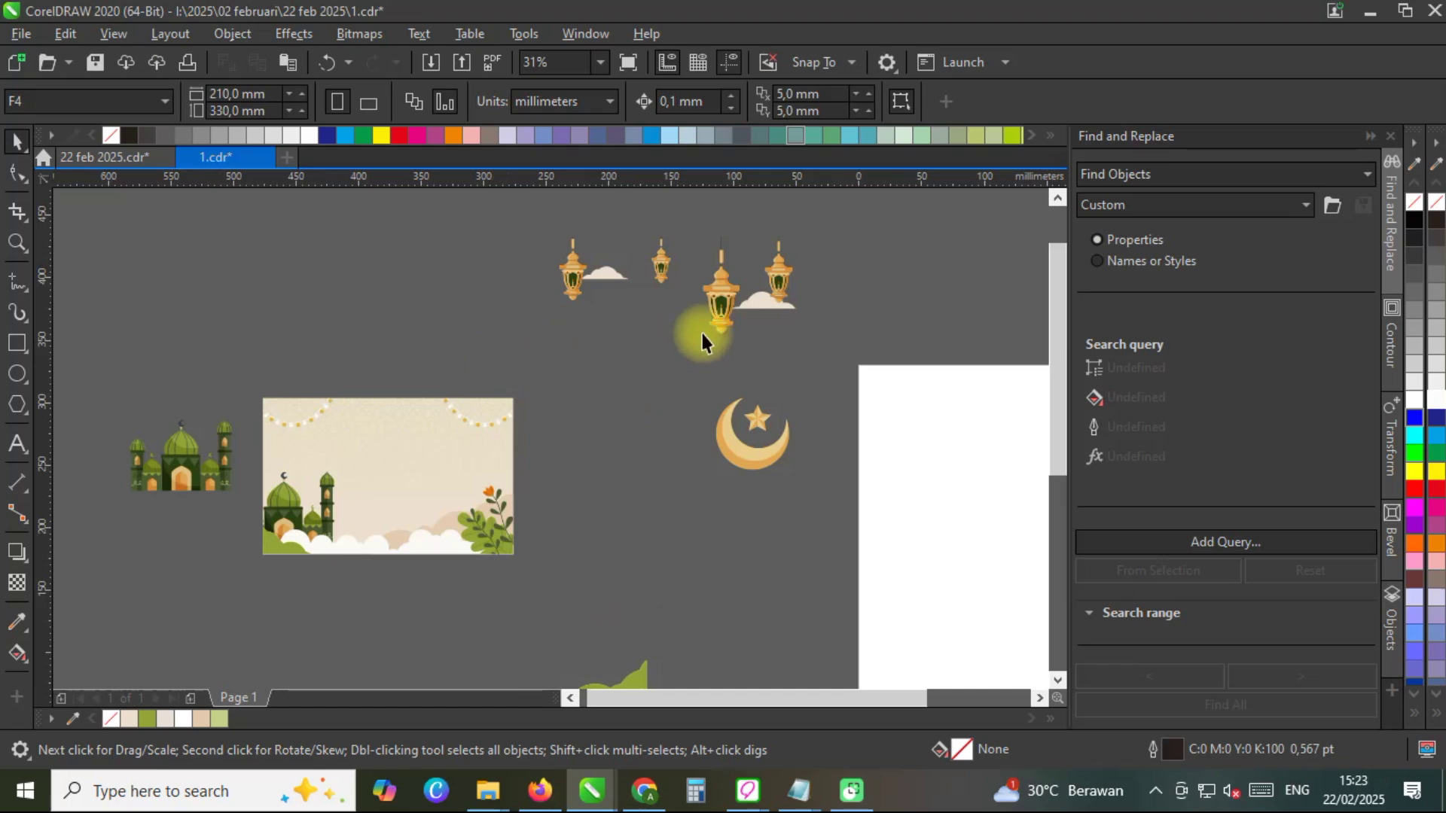
pyautogui.click(746, 281)
pyautogui.click(817, 107)
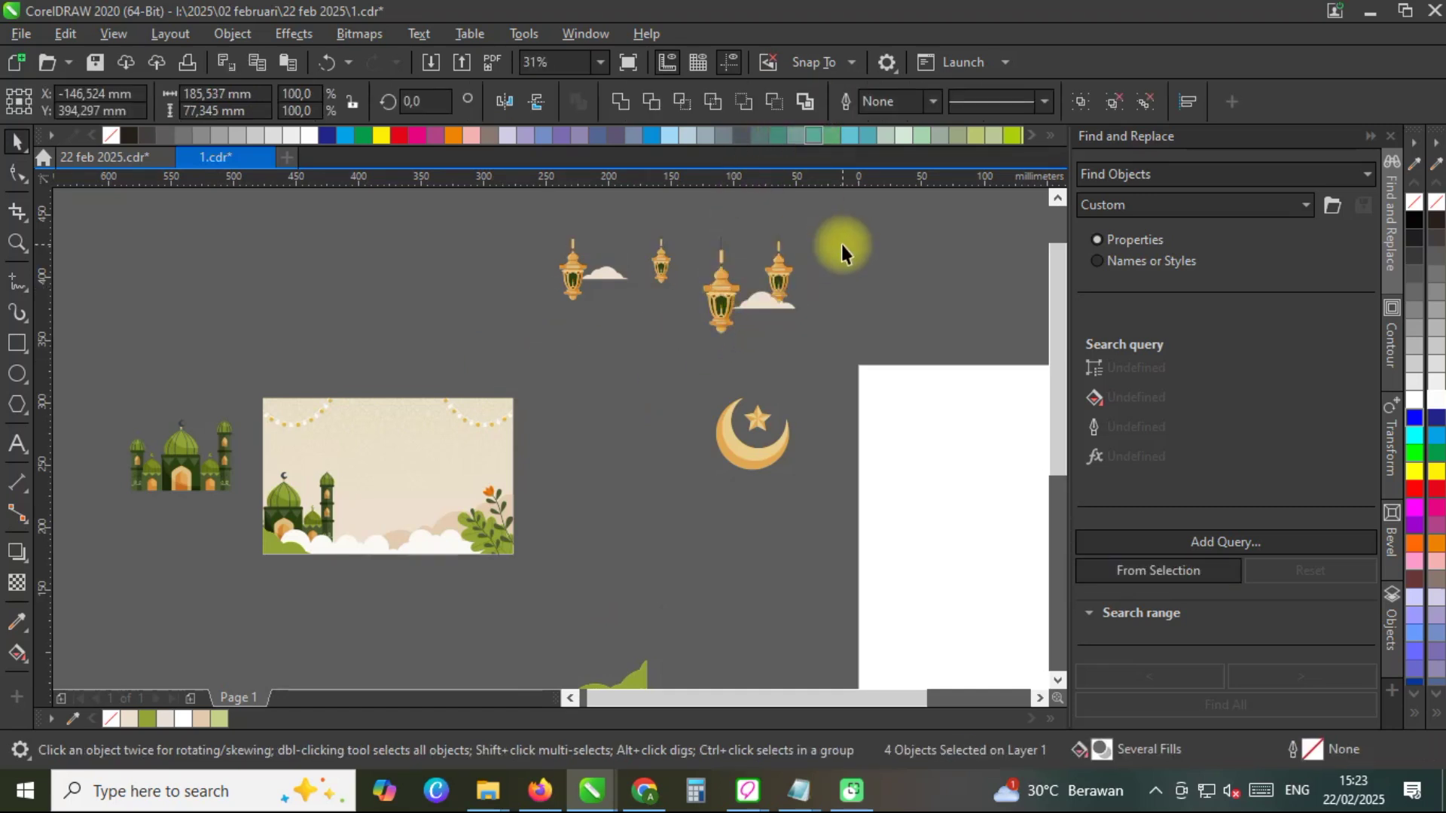
pyautogui.click(760, 307)
pyautogui.moveTo(759, 309); pyautogui.dragTo(769, 355)
# Copy the largest lantern to the rectangle's upper-right area, shrink it to about 20 × 54.2 mm and hang it from the top edge.
pyautogui.keyDown('ctrl'); pyautogui.click(728, 307); pyautogui.keyUp('ctrl')
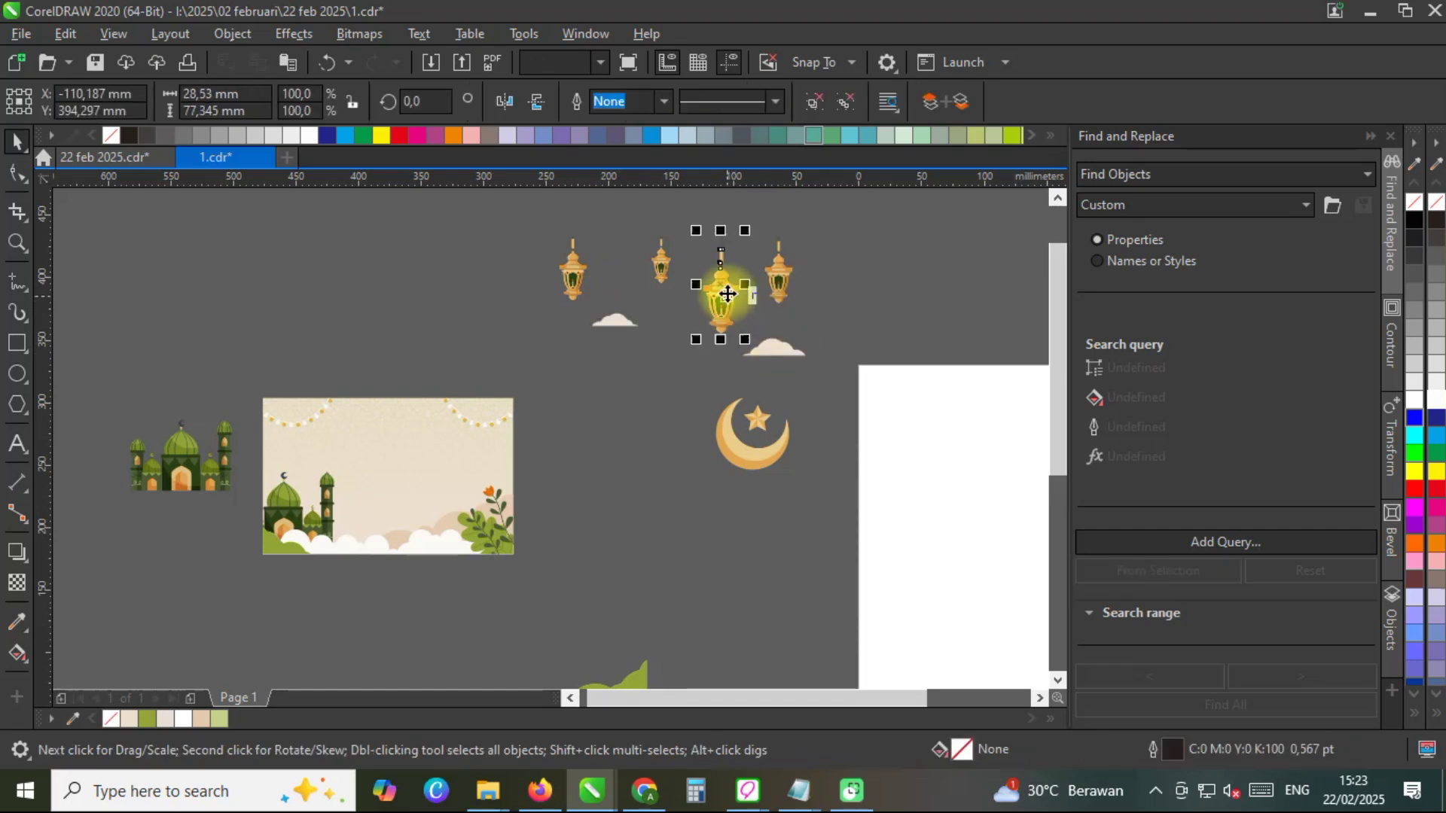
pyautogui.moveTo(730, 303); pyautogui.dragTo(479, 421)
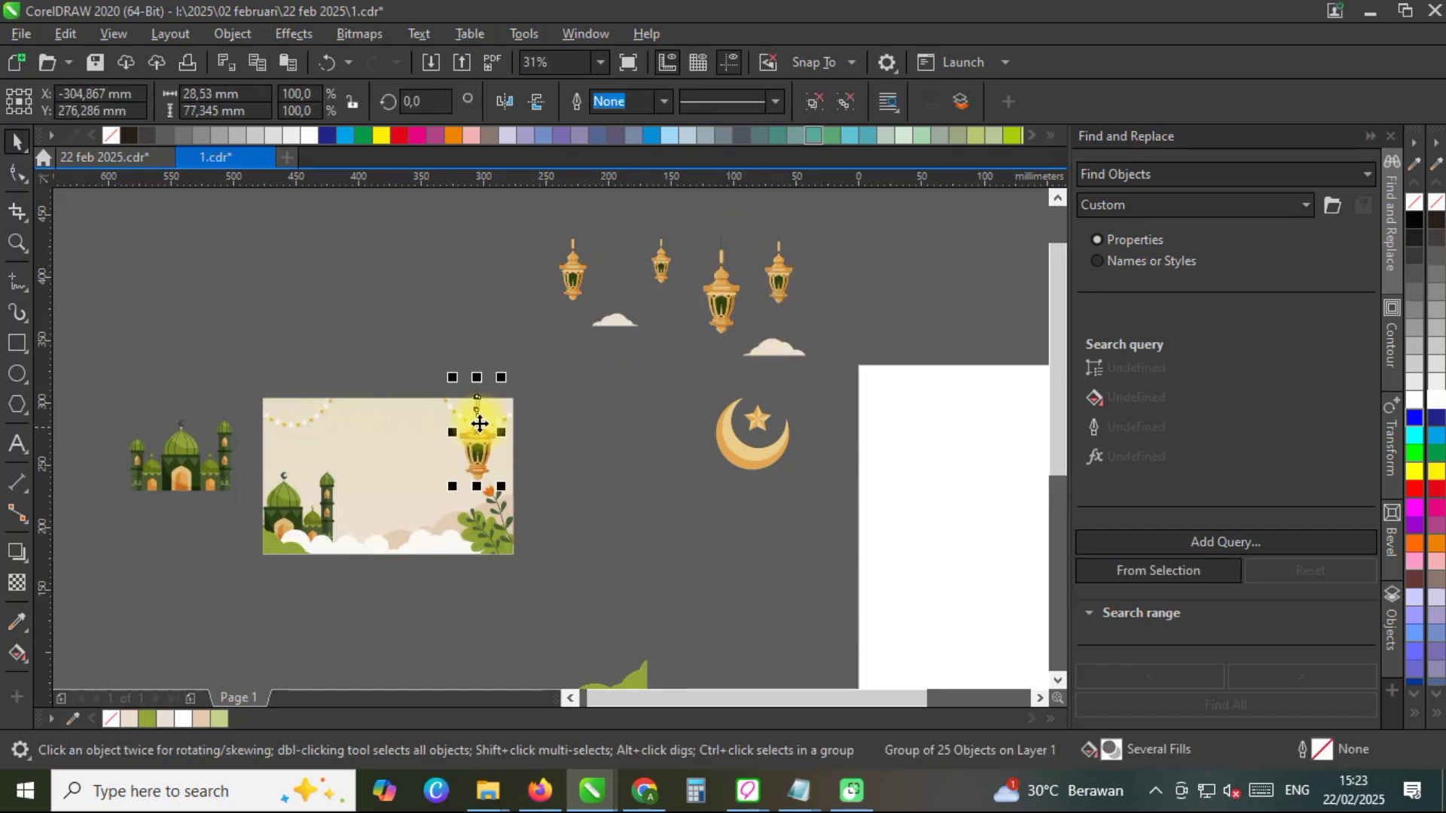
pyautogui.scroll(5, 479, 421)
pyautogui.moveTo(542, 331)
pyautogui.mouseDown()
pyautogui.moveTo(455, 414)
pyautogui.moveTo(540, 352)
pyautogui.mouseUp()
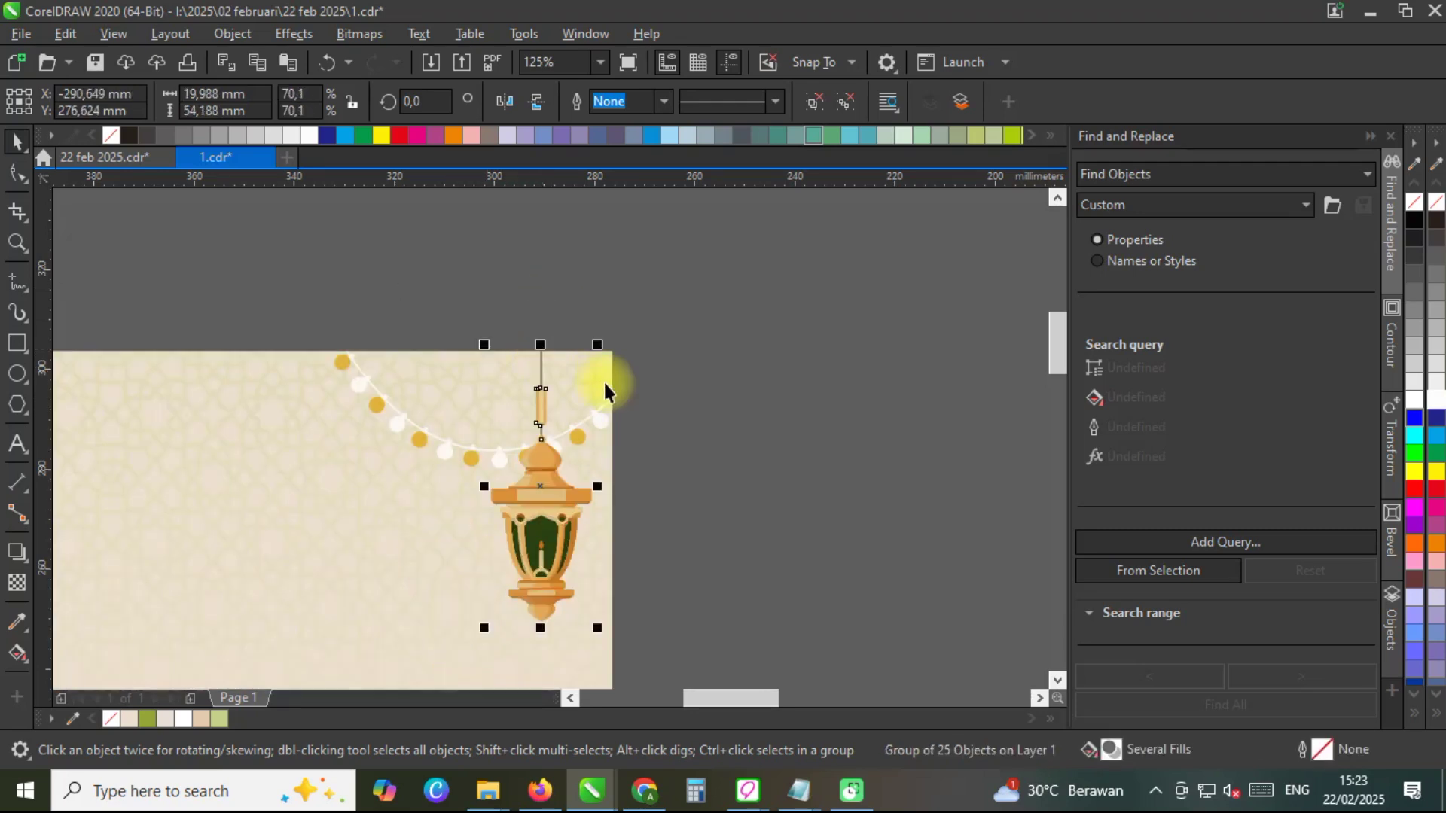
# Lay an unfilled 200 × 125 mm rectangular curve over the background and shrink it to about 100 × 10.6 mm at the upper-left corner.
pyautogui.scroll(-4, 640, 395)
pyautogui.click(713, 429)
pyautogui.scroll(-2, 619, 457)
pyautogui.scroll(1, 661, 541)
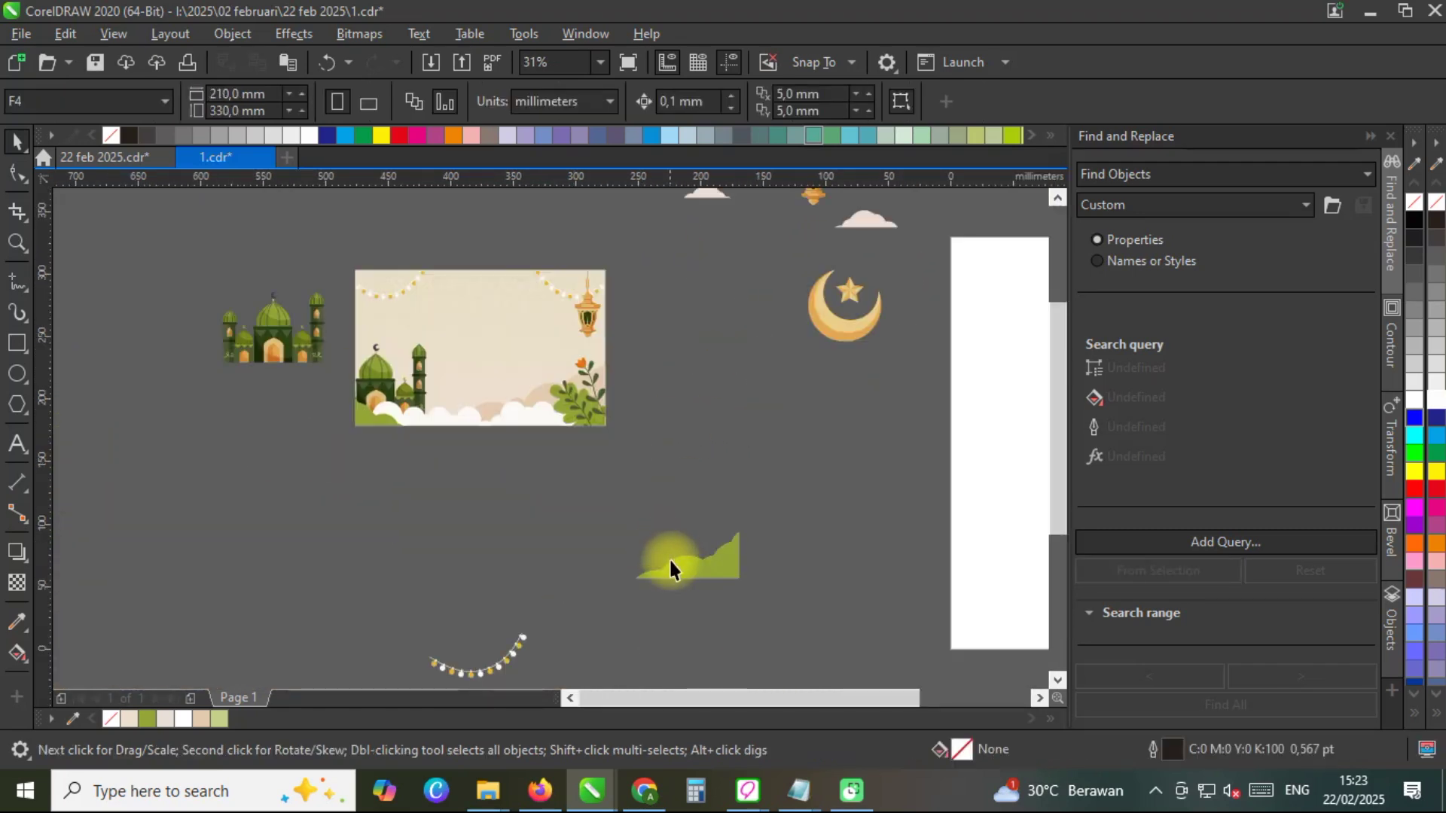
pyautogui.click(694, 566)
pyautogui.moveTo(702, 562); pyautogui.dragTo(507, 351)
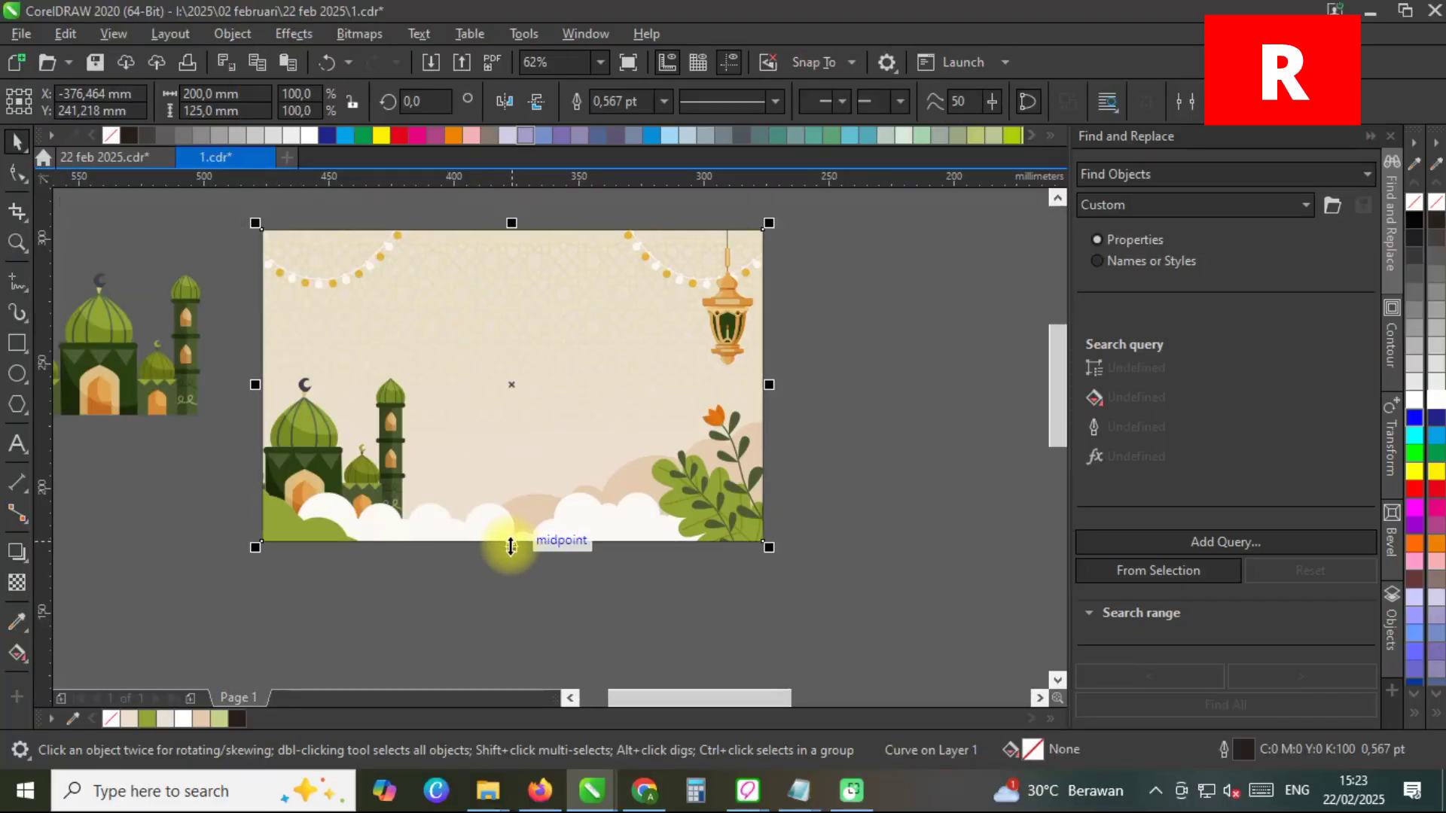
pyautogui.moveTo(512, 548); pyautogui.dragTo(504, 262)
pyautogui.moveTo(763, 241); pyautogui.dragTo(517, 242)
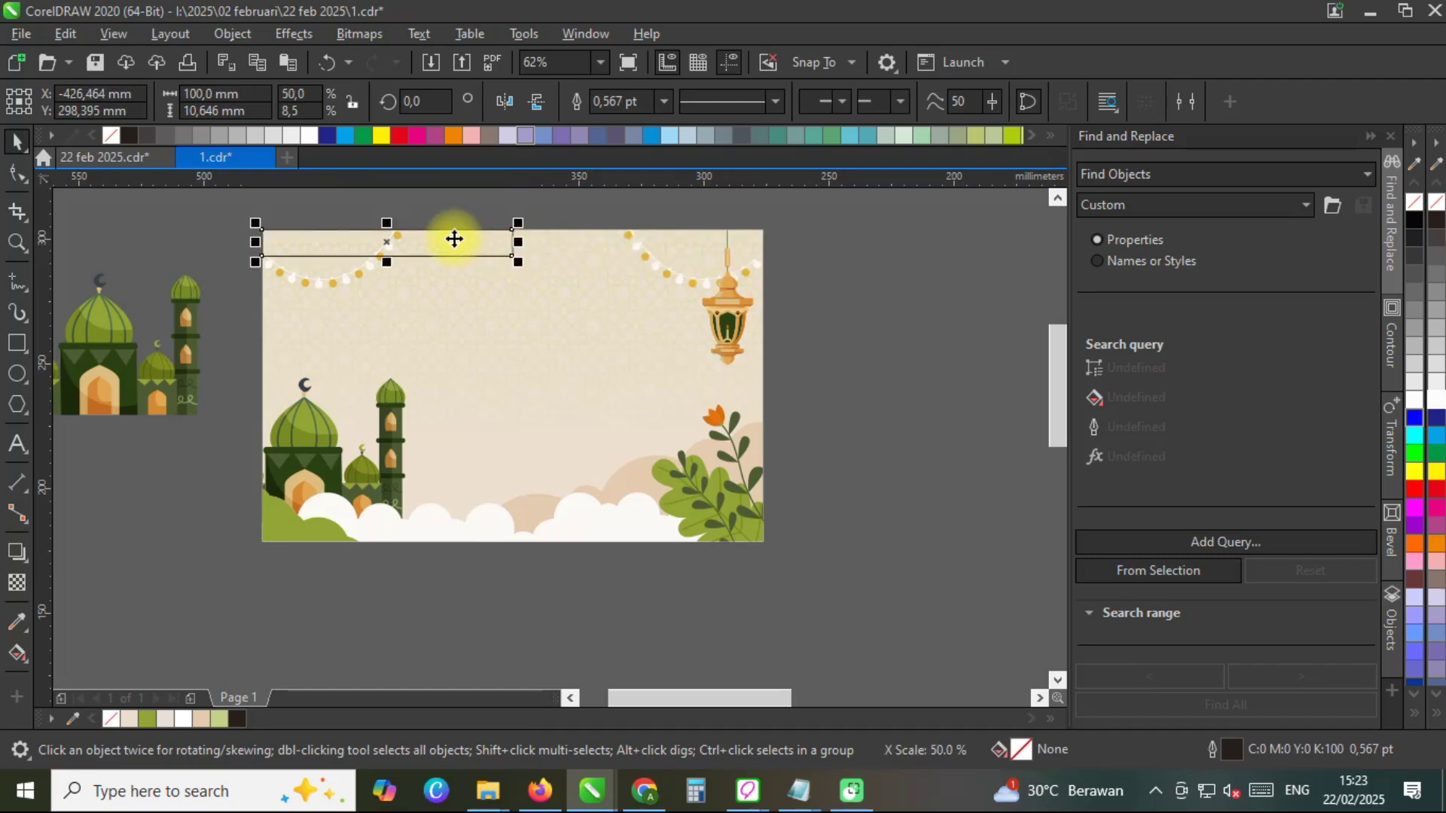
# Reshape the thin rectangle into a wave by removing its lower-right node and bending the slanted lower edge into an S-curve.
pyautogui.rightClick(455, 249)
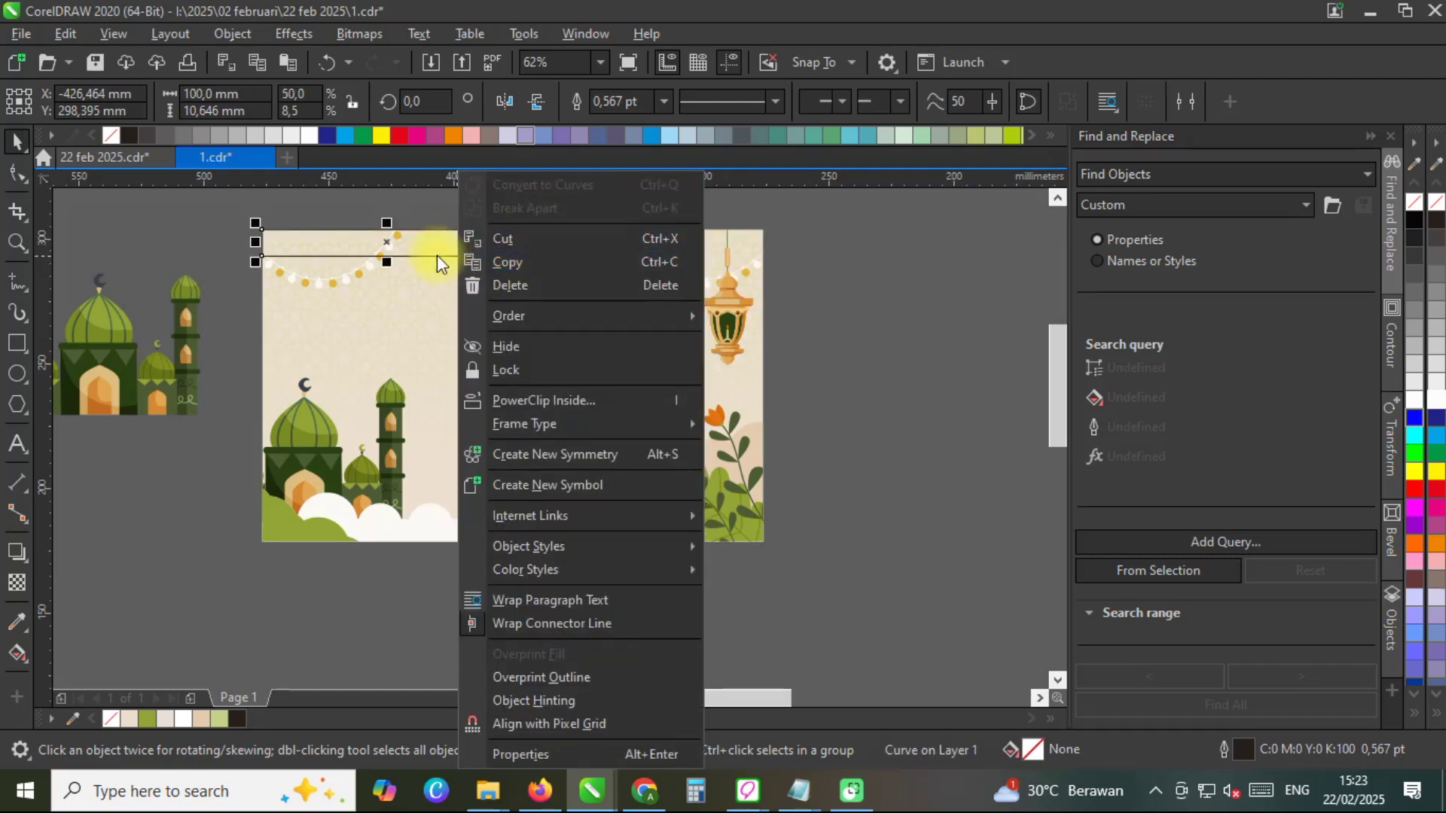
pyautogui.press('Escape')
pyautogui.press('F10')
pyautogui.moveTo(509, 252); pyautogui.dragTo(512, 230)
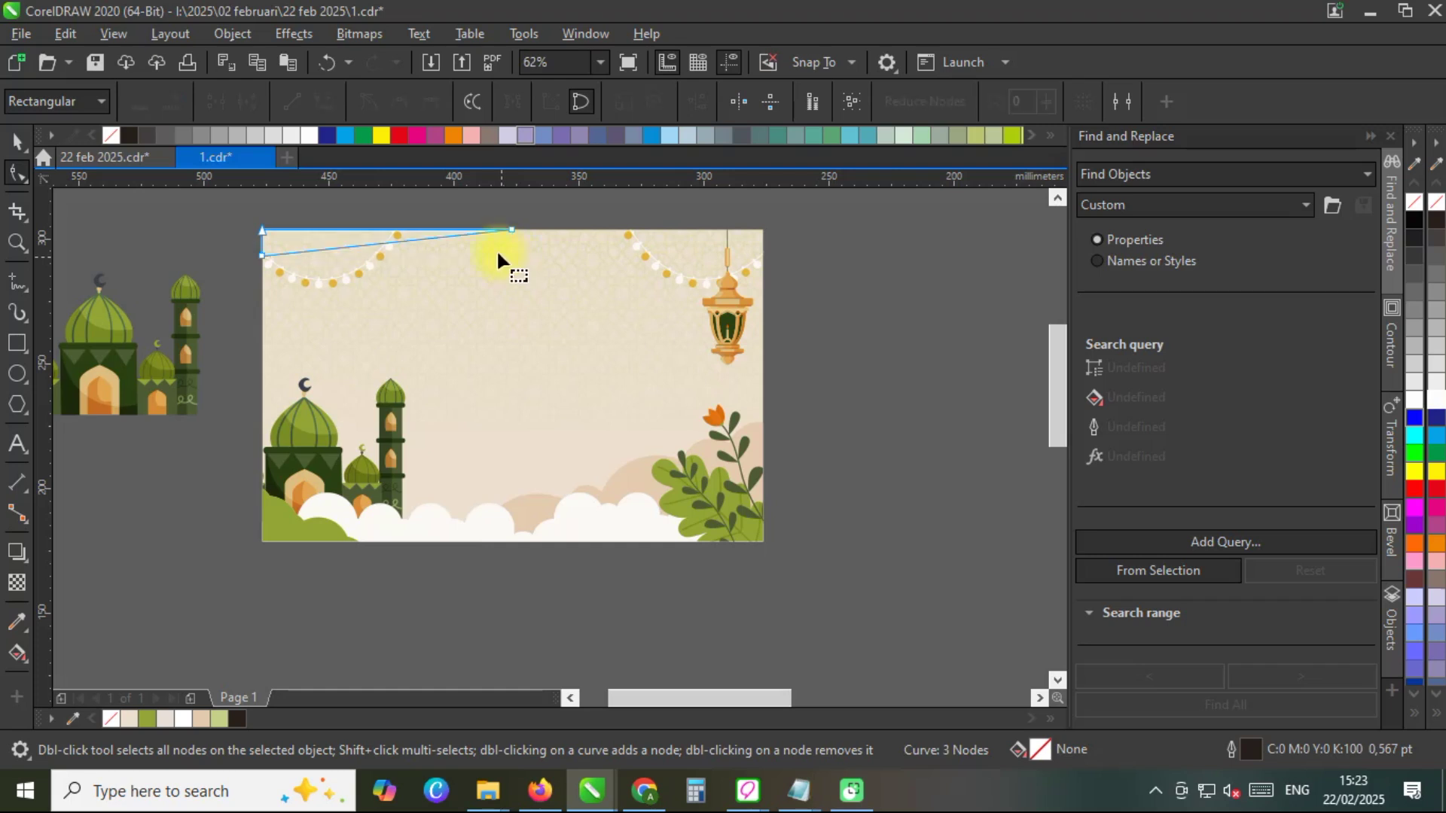
pyautogui.click(445, 232)
pyautogui.click(324, 101)
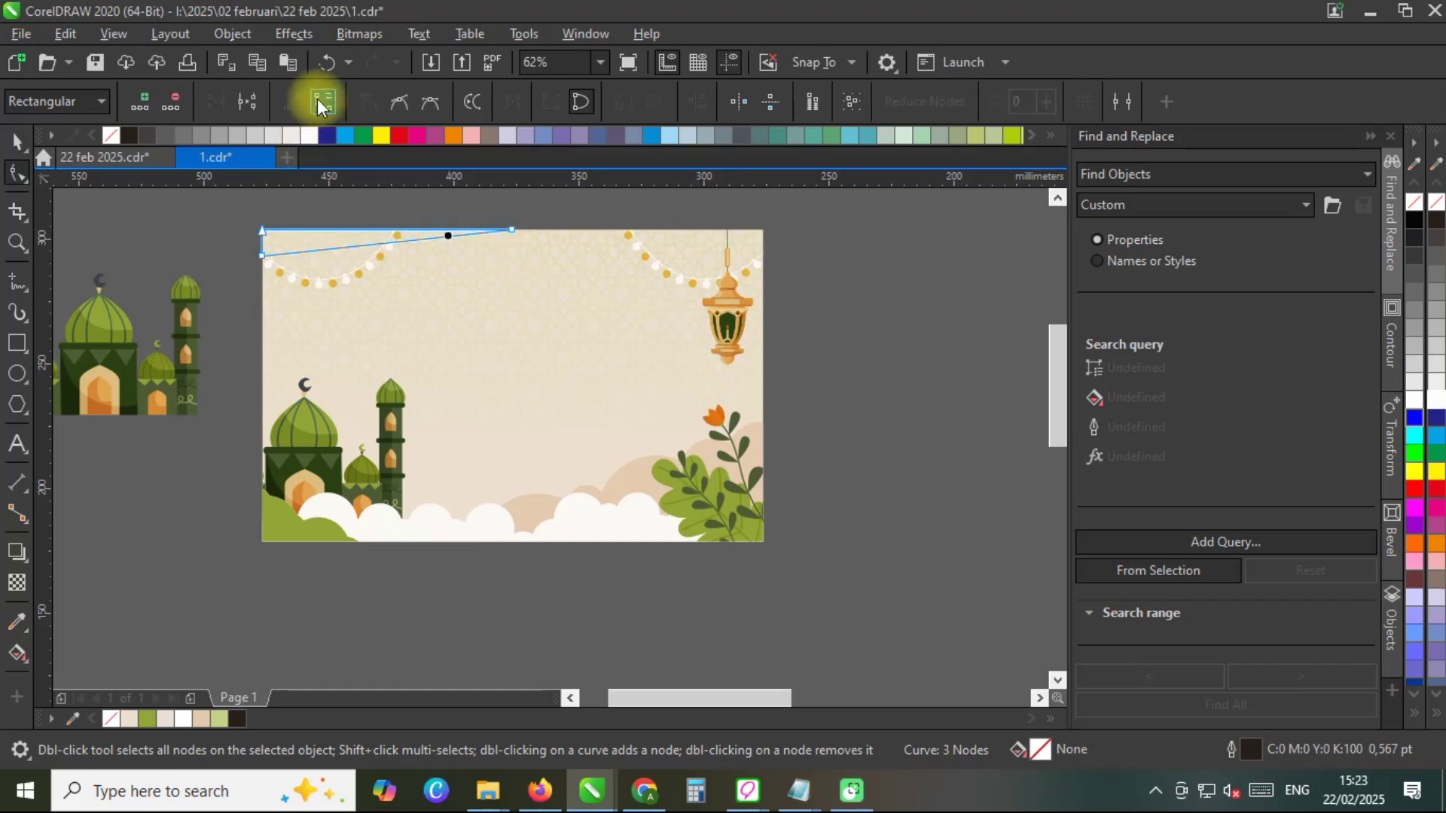
pyautogui.moveTo(423, 237); pyautogui.dragTo(372, 200)
pyautogui.click(16, 141)
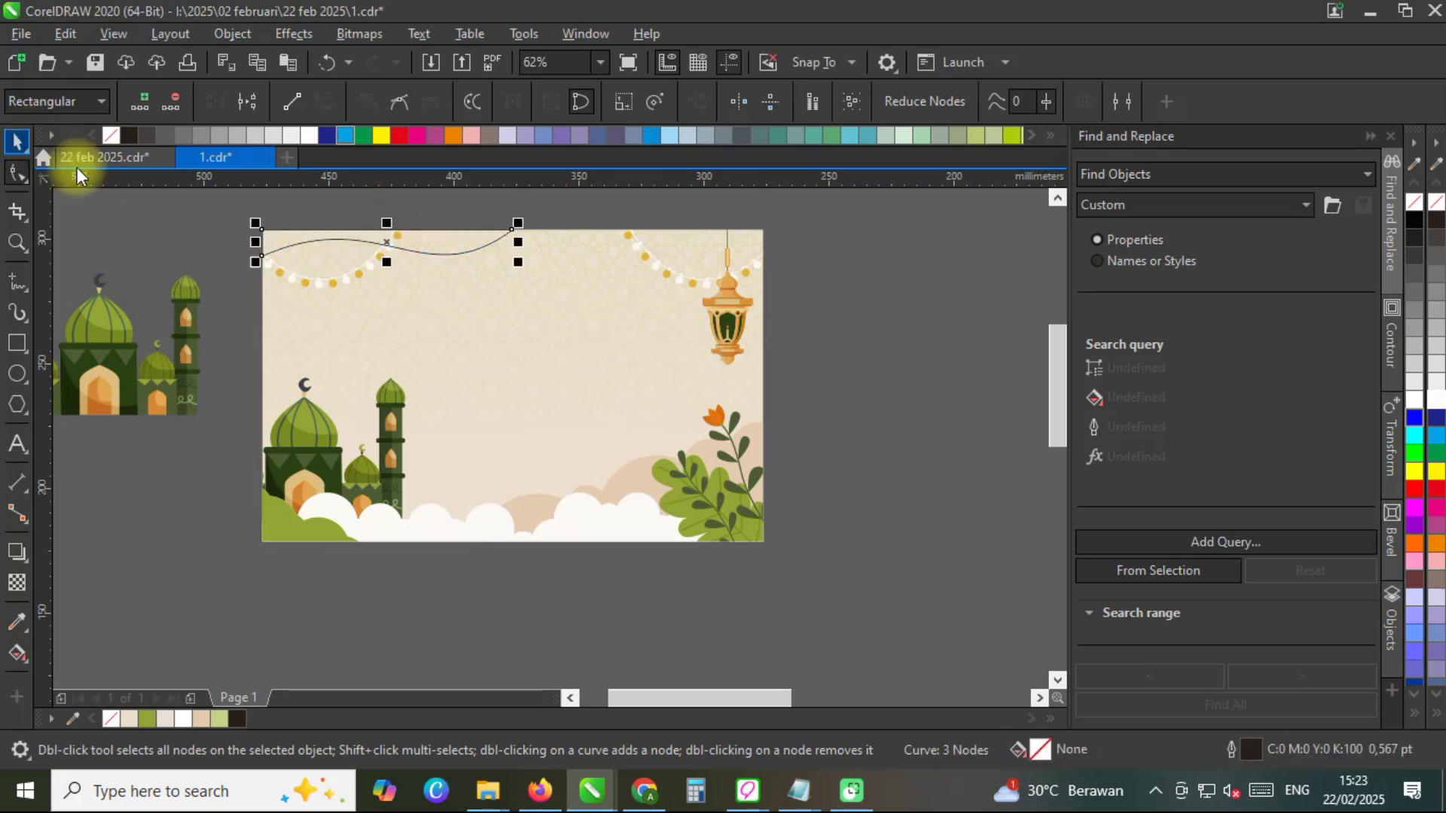
# Fill the wave with olive green #90A331 without an outline and place it behind the string lights.
pyautogui.click(143, 719)
pyautogui.rightClick(1415, 204)
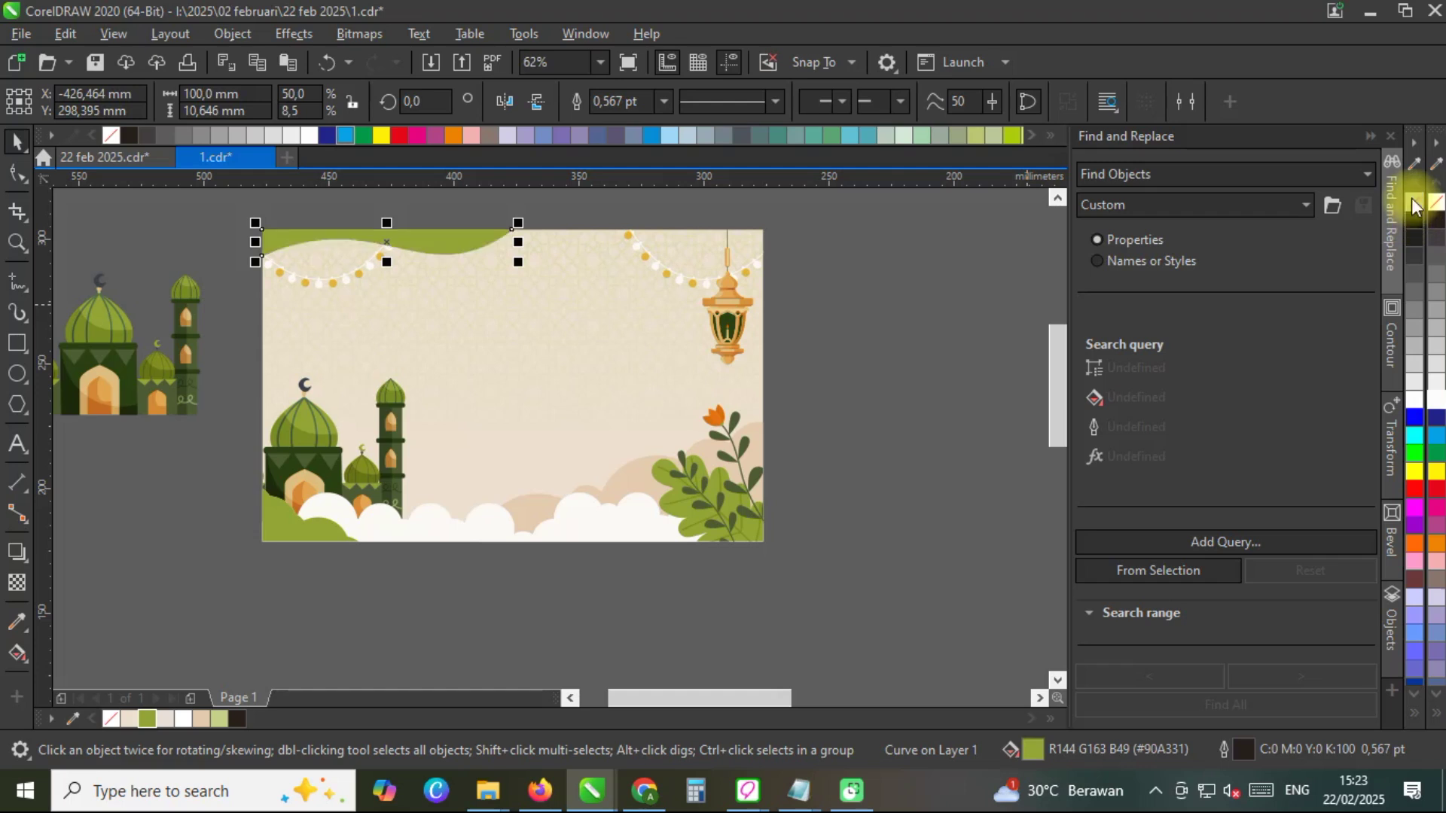
pyautogui.rightClick(411, 238)
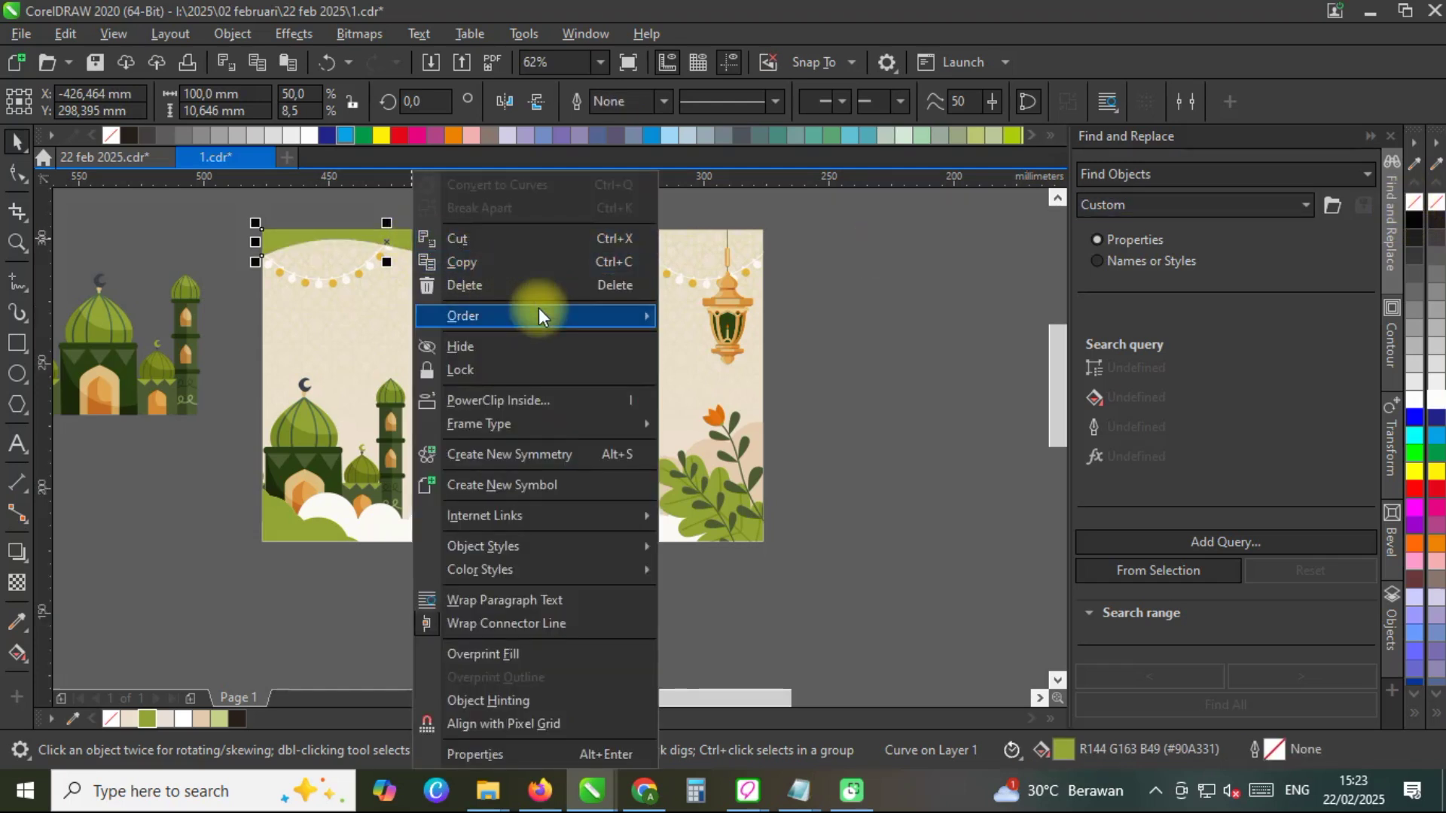
pyautogui.moveTo(539, 315)
pyautogui.click(751, 475)
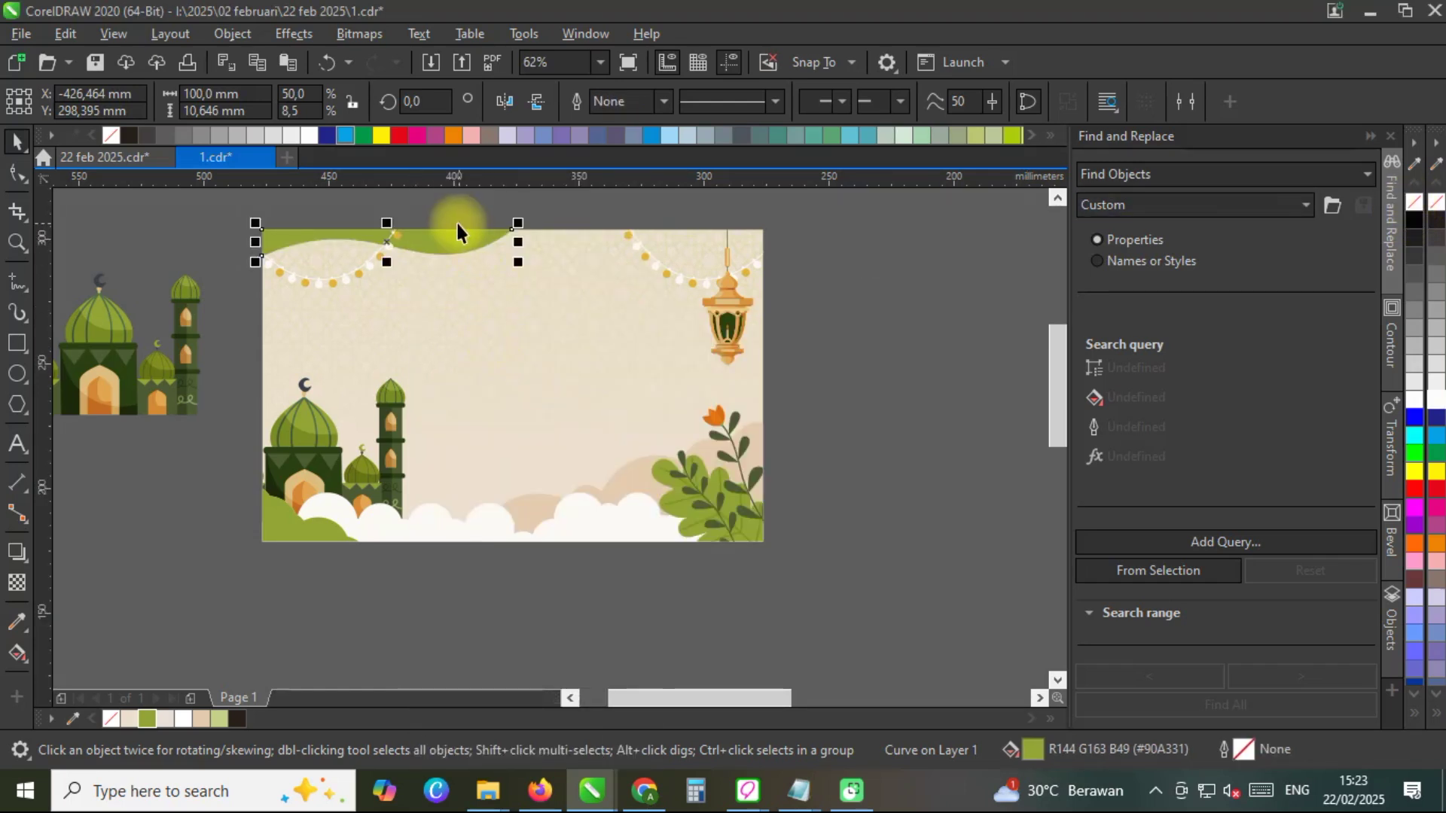
pyautogui.scroll(2, 452, 226)
pyautogui.scroll(-2, 407, 268)
# Add a horizontally mirrored copy of the wave, right-aligned to the background rectangle, and enlarge it to about 124.8 × 13.3 mm.
pyautogui.moveTo(406, 265); pyautogui.dragTo(470, 269)
pyautogui.click(505, 100)
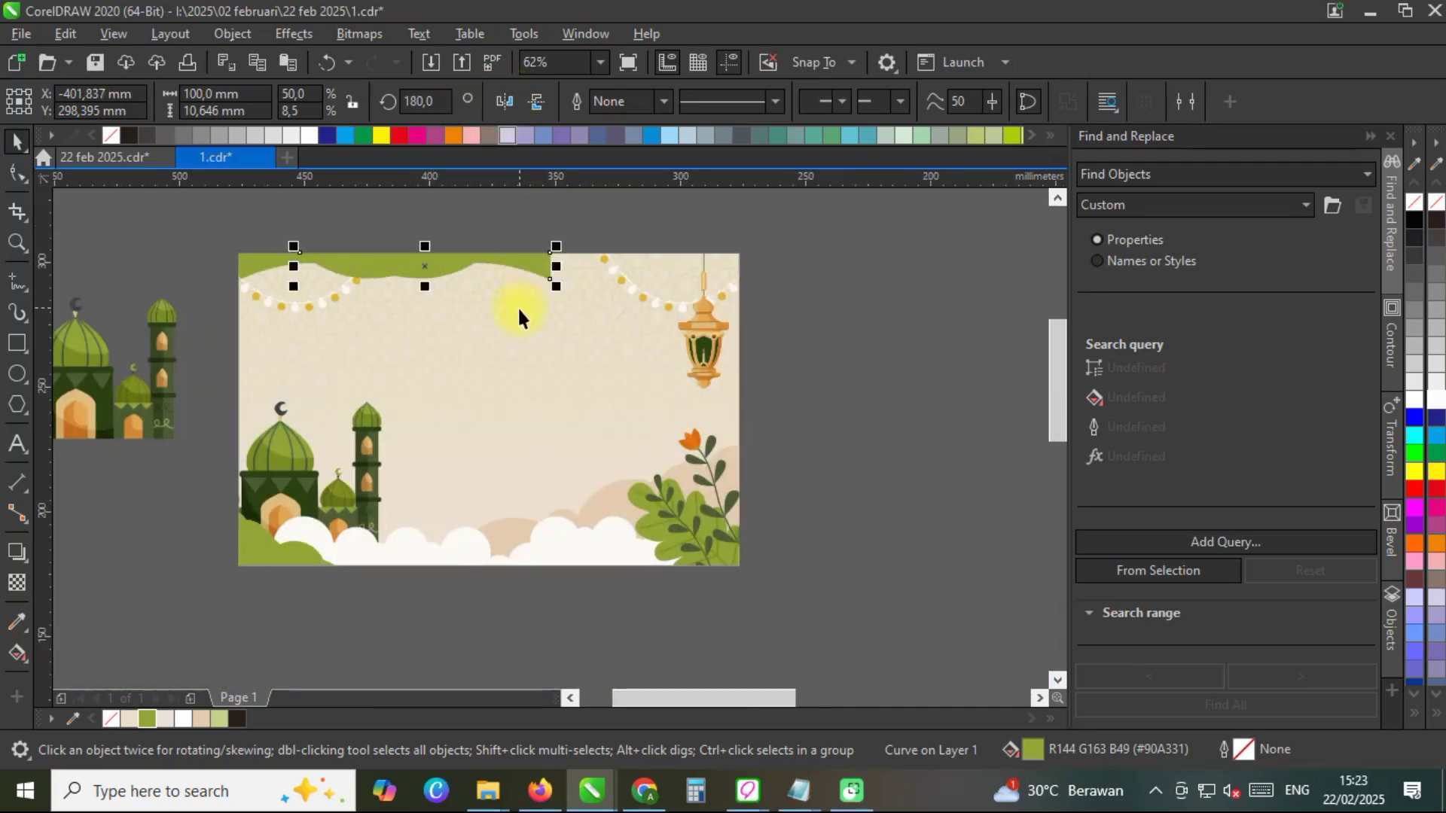
pyautogui.keyDown('shift'); pyautogui.click(519, 309); pyautogui.keyUp('shift')
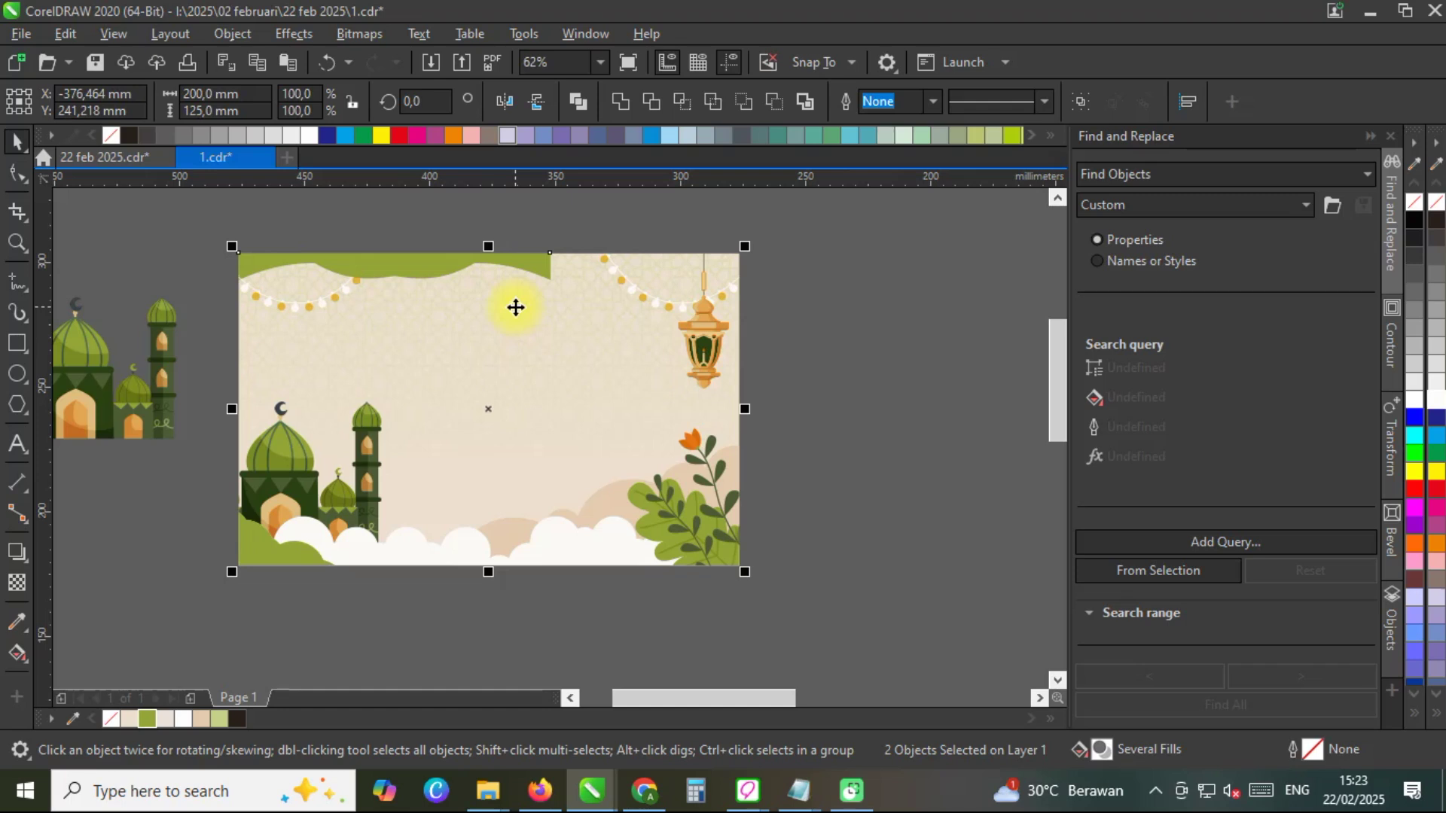
pyautogui.press('r')
pyautogui.click(612, 264)
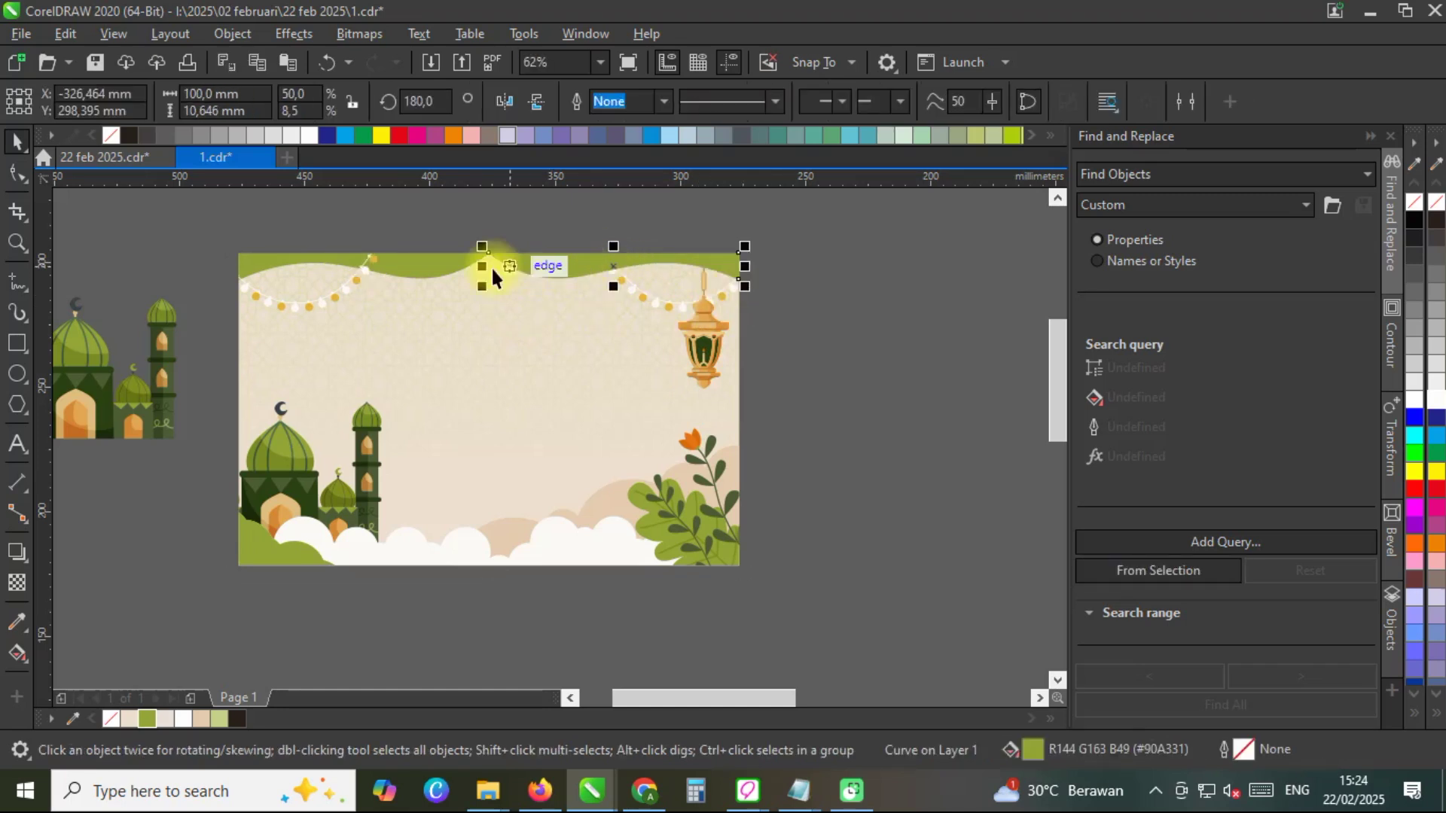
pyautogui.scroll(2, 475, 268)
pyautogui.moveTo(497, 301); pyautogui.dragTo(369, 328)
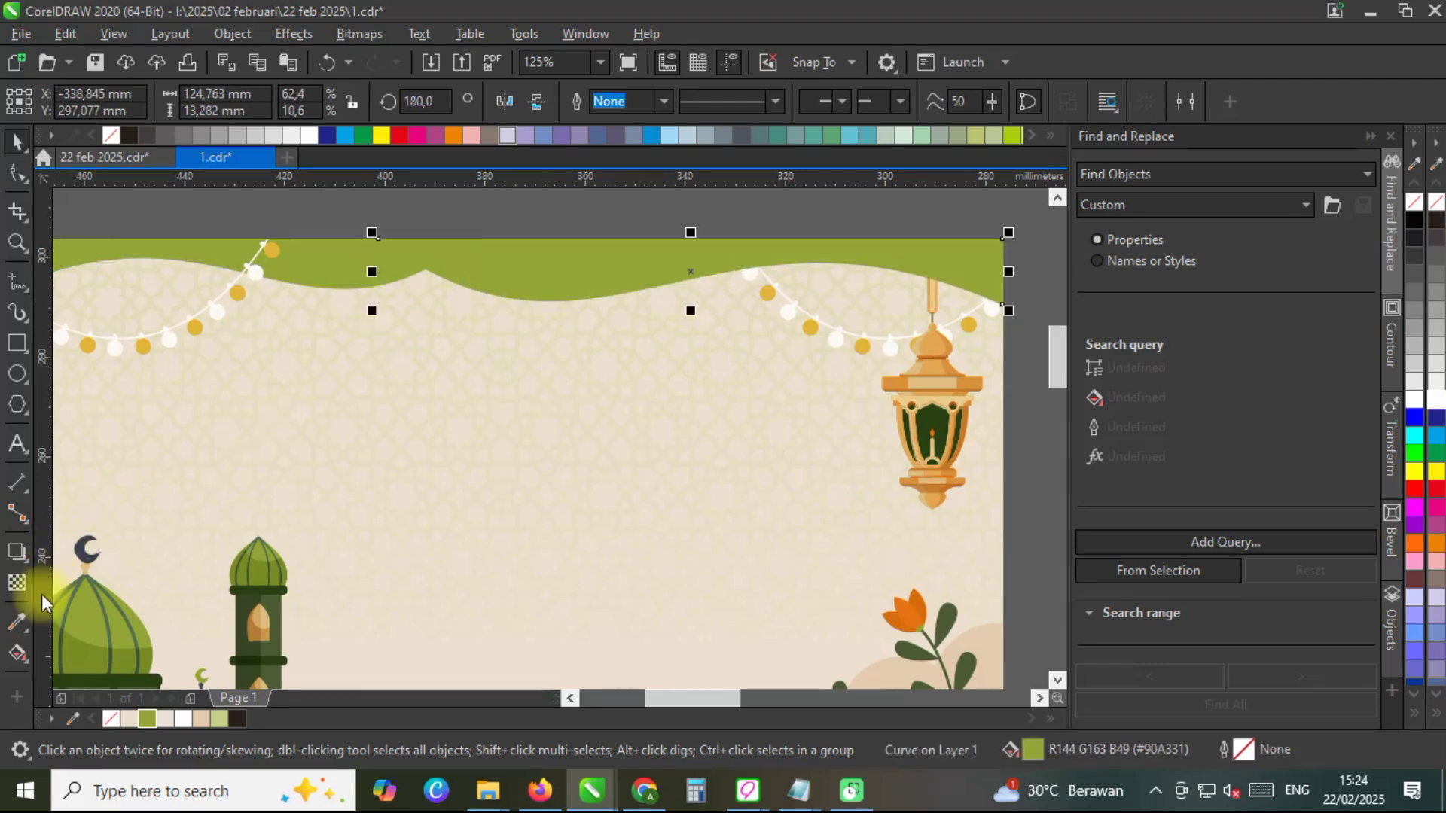
# Apply a linear fountain fill to the right wave, running from olive green to the dark green #263D0E sampled from the mosque.
pyautogui.click(23, 644)
pyautogui.scroll(-2, 733, 268)
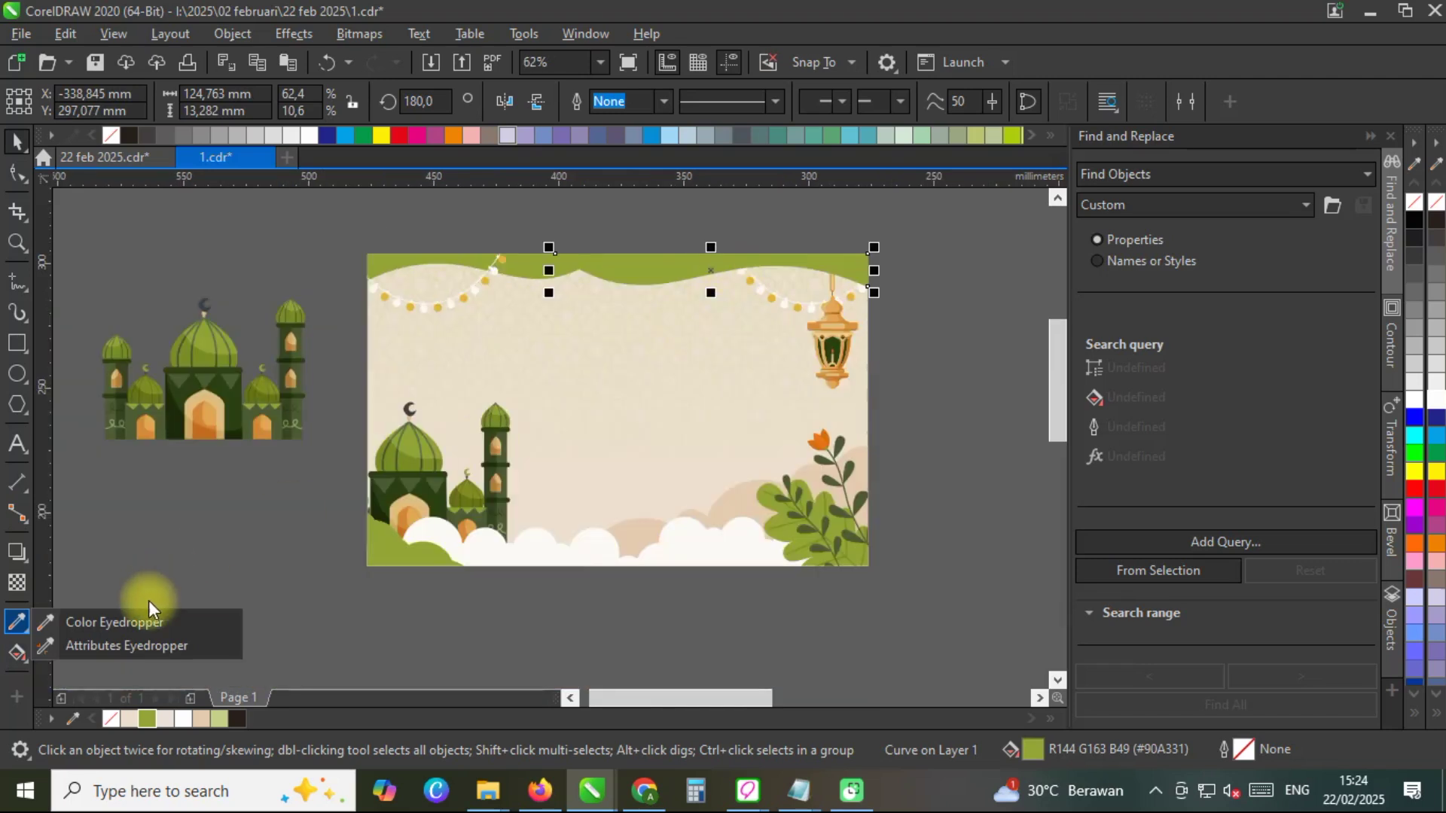
pyautogui.click(145, 614)
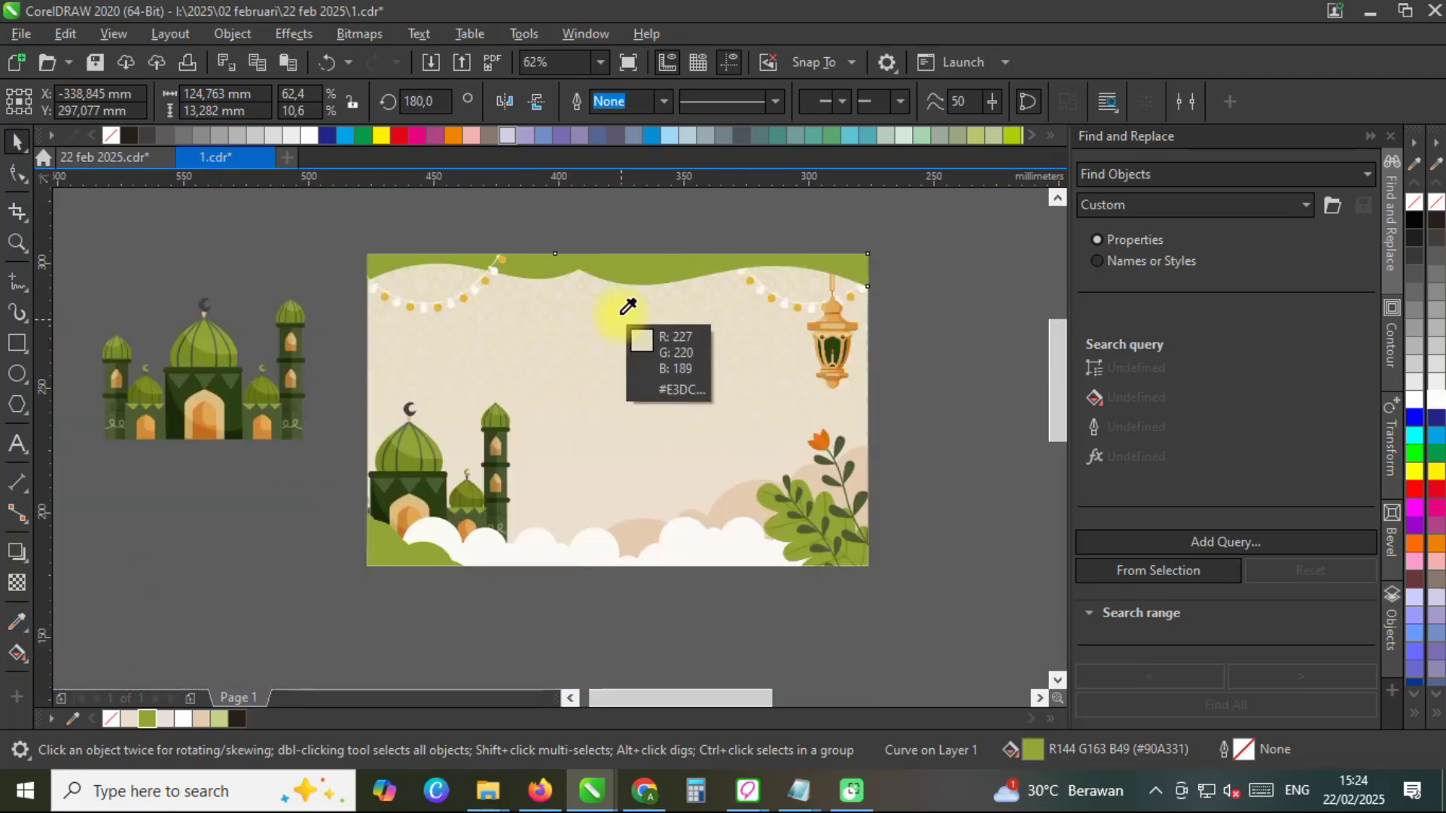
pyautogui.click(18, 652)
pyautogui.moveTo(874, 221); pyautogui.dragTo(409, 437)
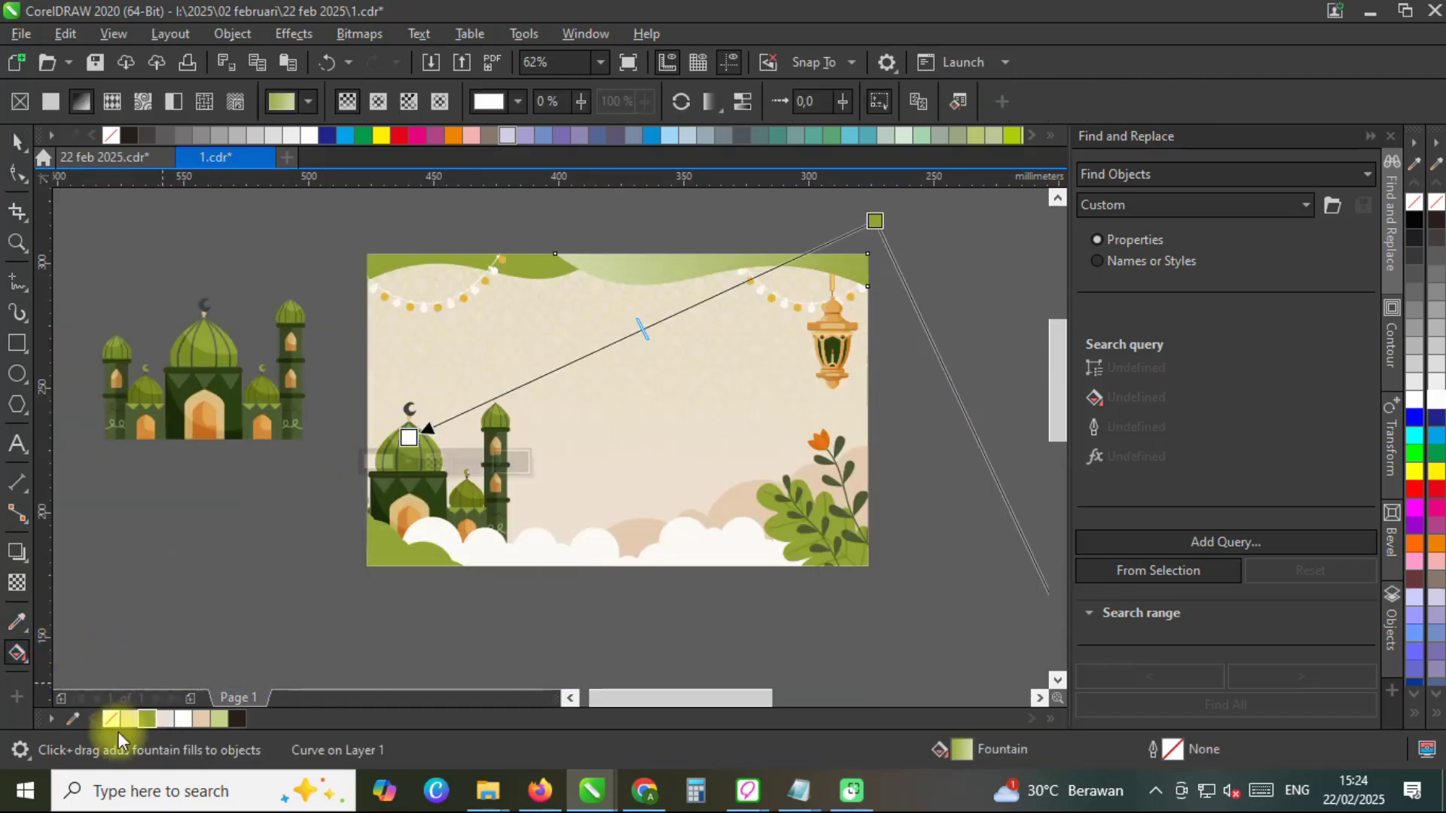
pyautogui.click(72, 719)
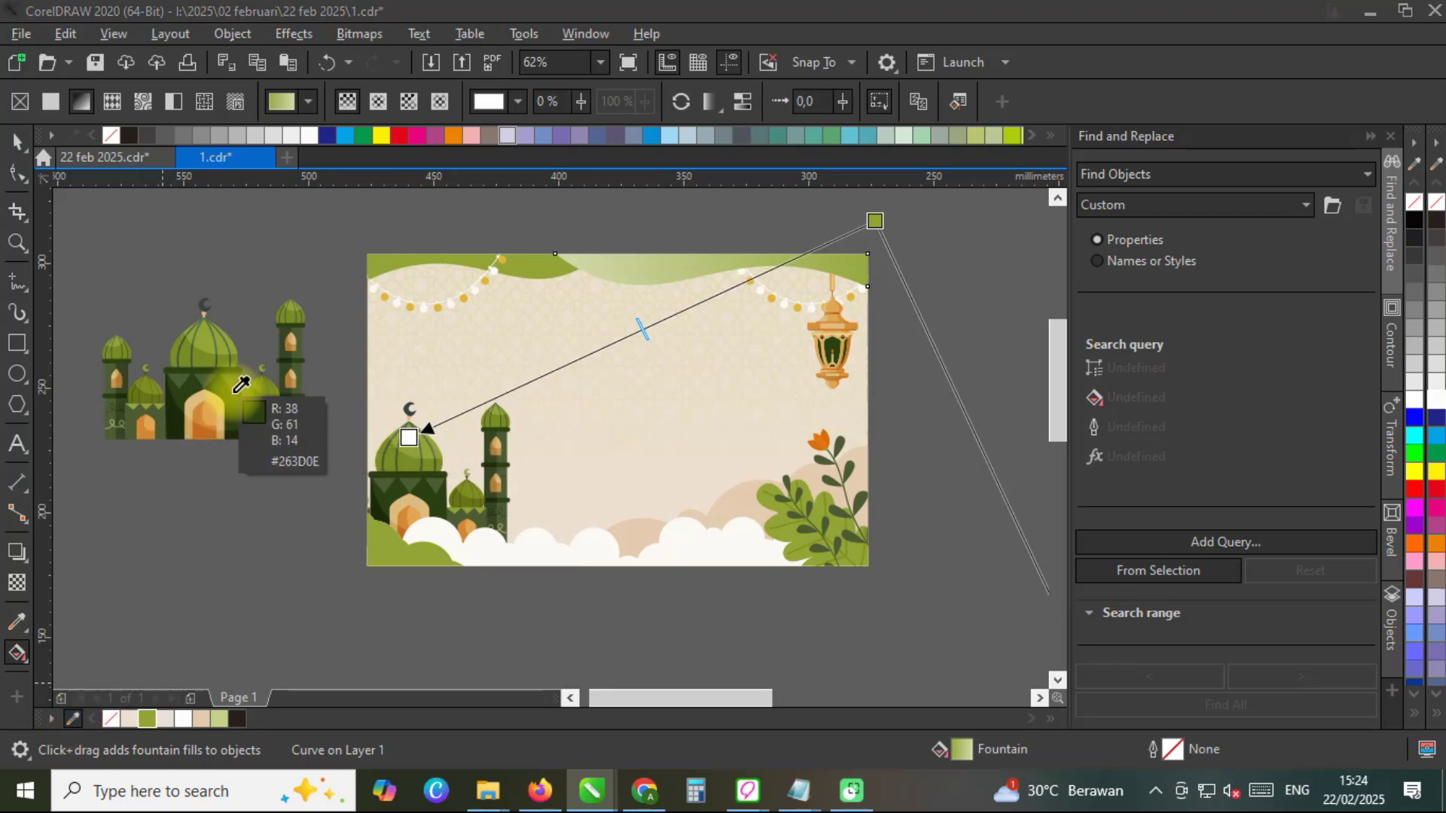
pyautogui.click(242, 381)
pyautogui.click(255, 718)
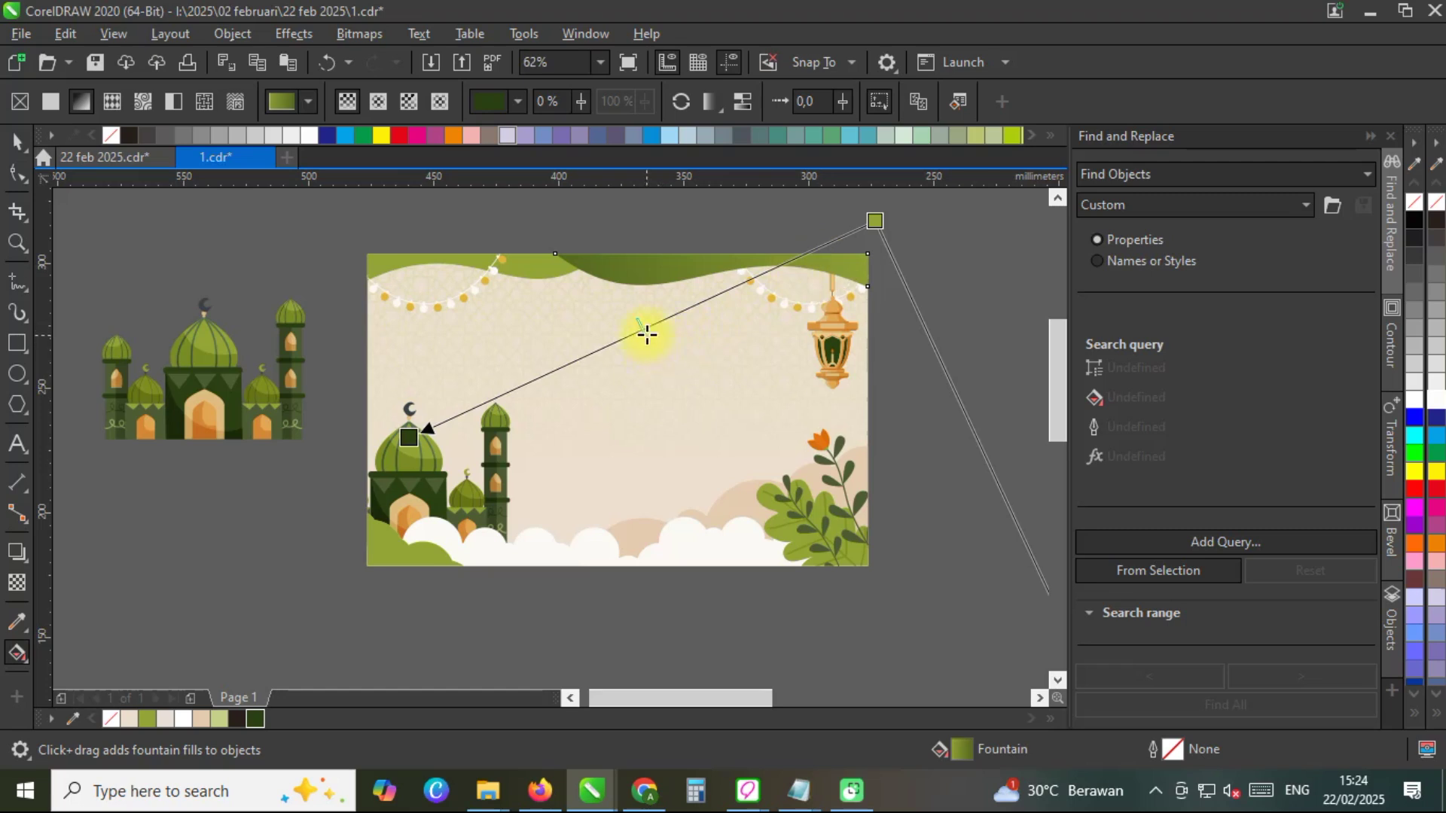
pyautogui.doubleClick(739, 286)
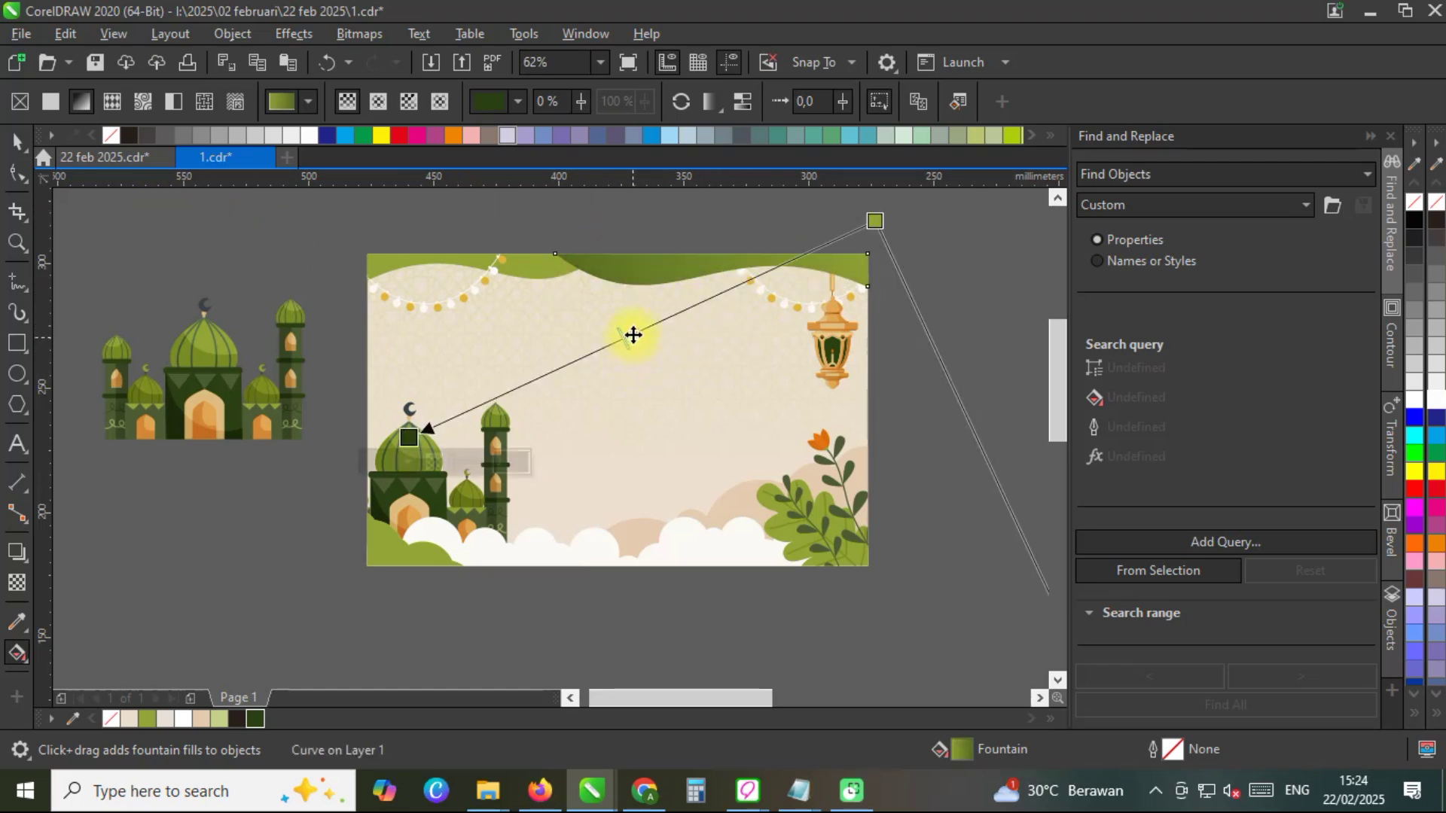
pyautogui.click(16, 141)
# Apply a linear fountain fill from olive to dark green on the left wave, ending beyond the rectangle's upper-left corner.
pyautogui.click(397, 253)
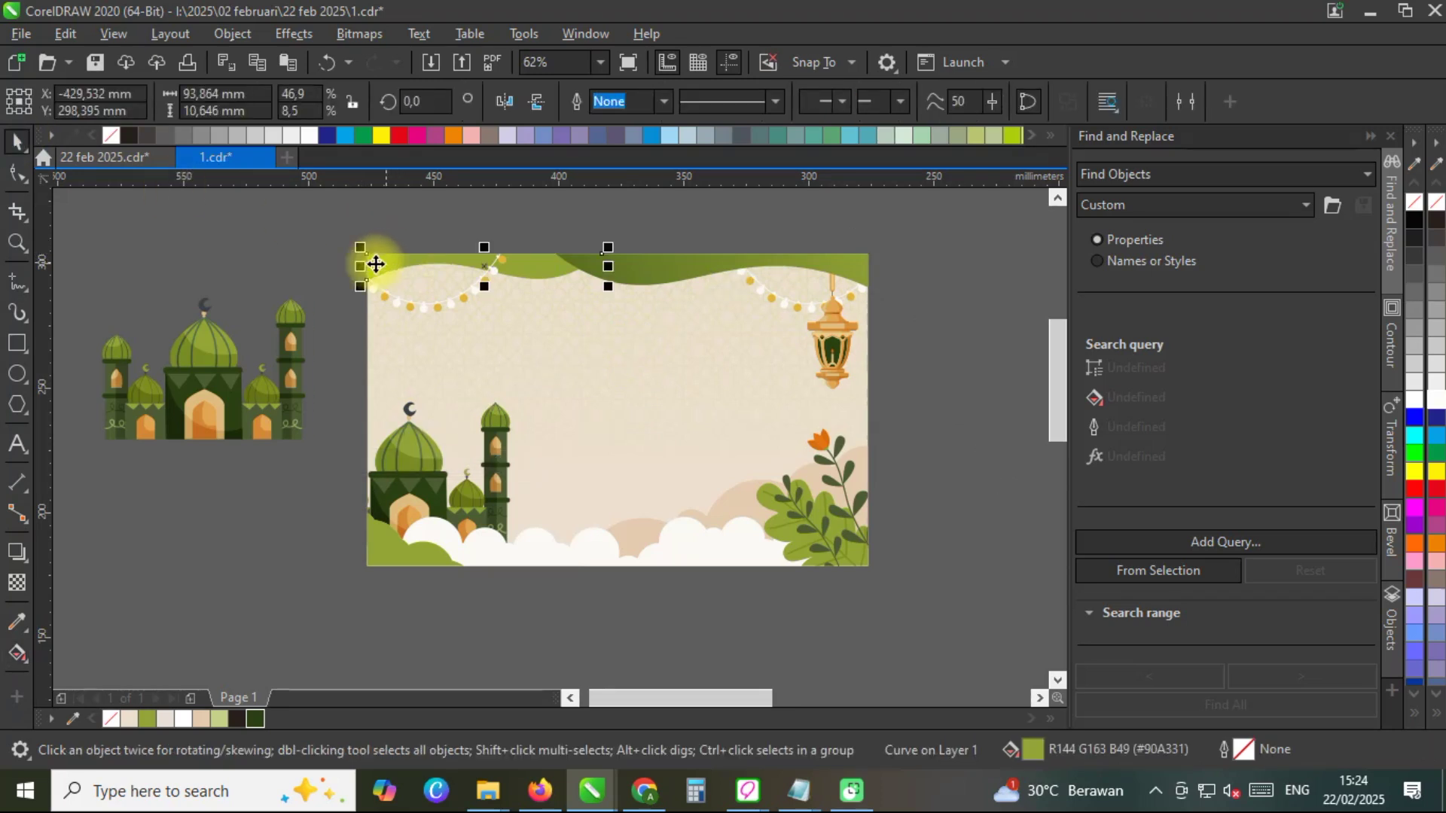
pyautogui.click(17, 622)
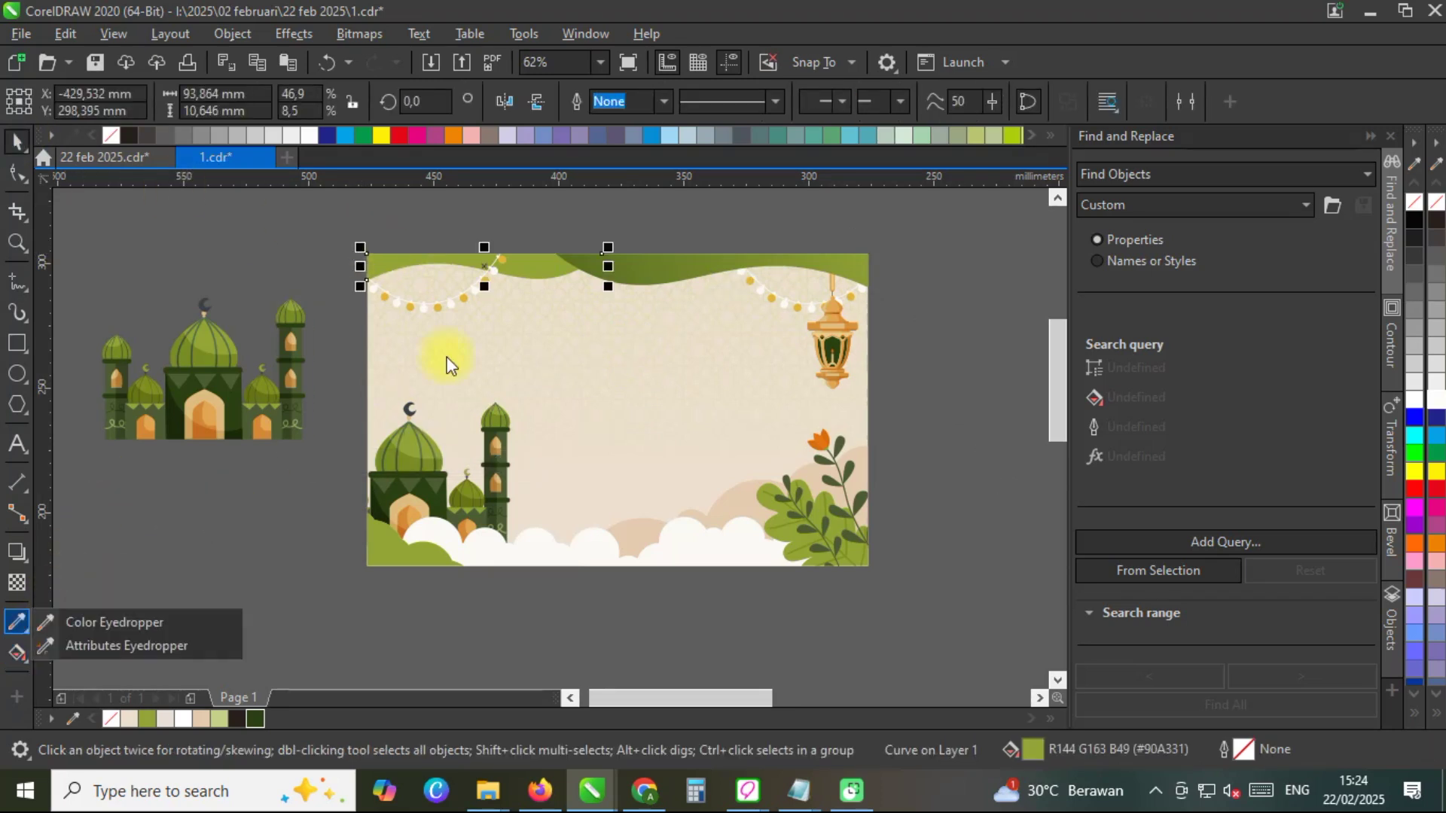
pyautogui.click(111, 622)
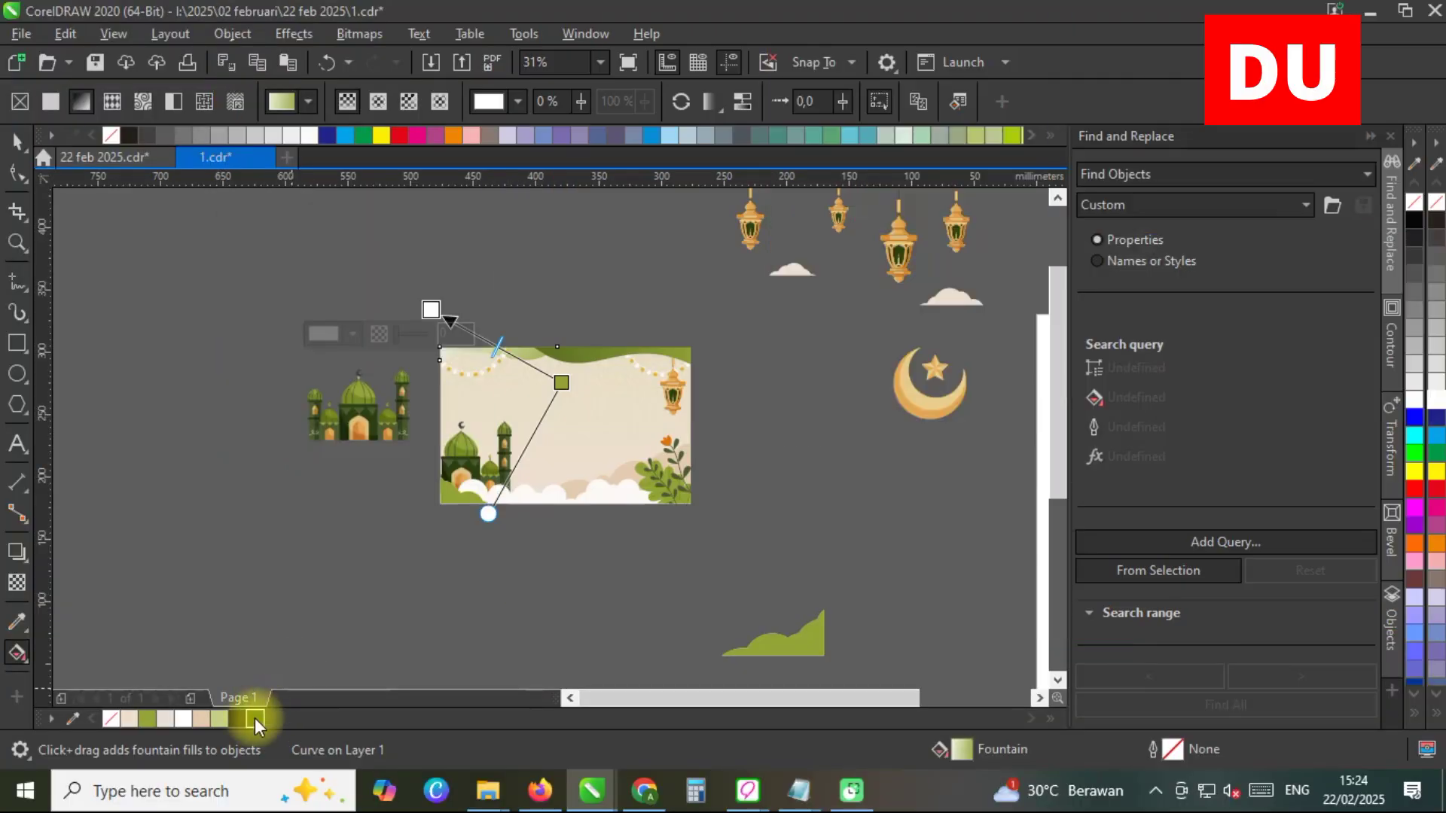
pyautogui.moveTo(255, 717); pyautogui.dragTo(423, 338)
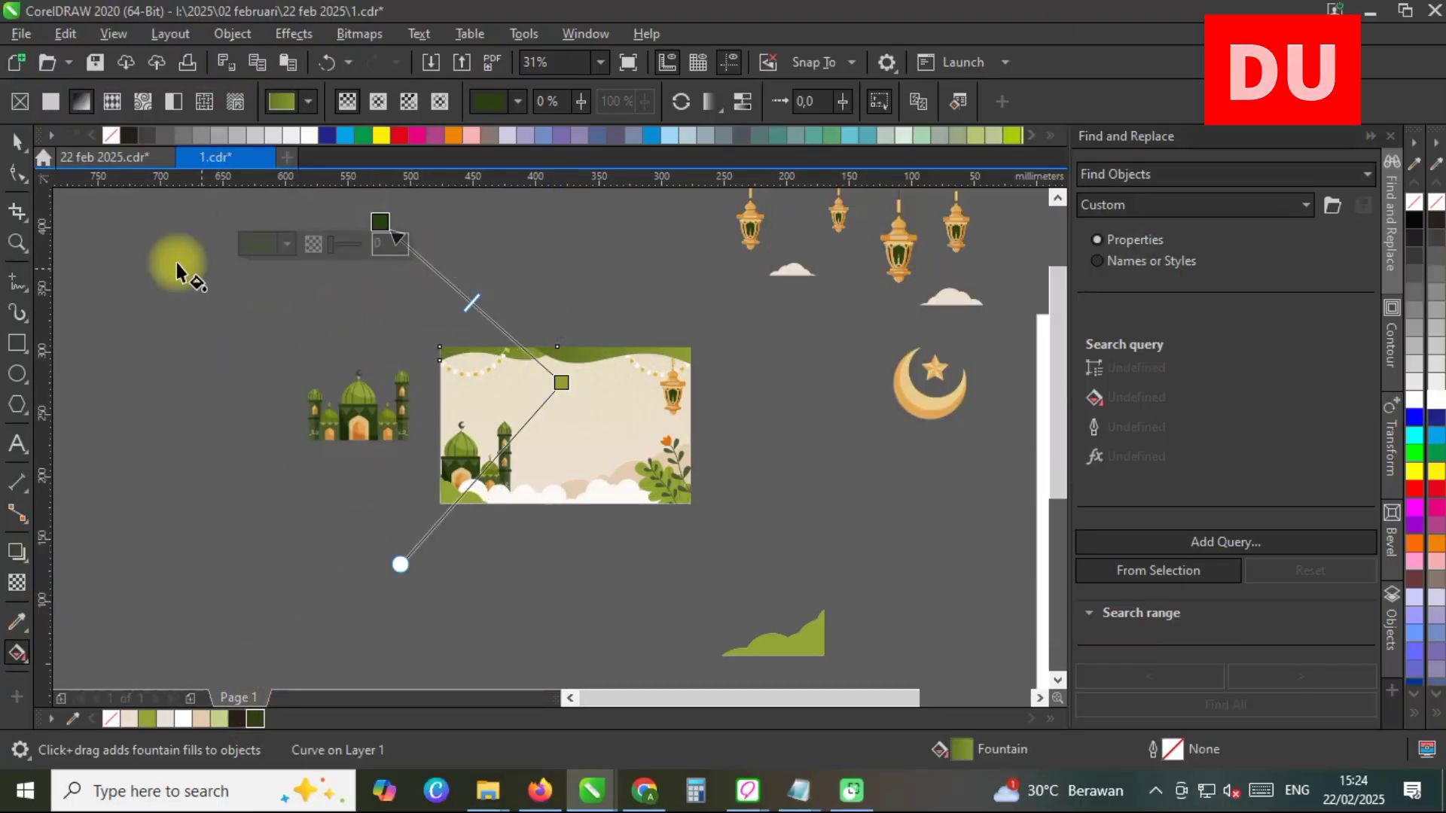
pyautogui.click(16, 141)
# Shrink the right wave to about 88.1 × 9.4 mm, anchored at the rectangle's upper-right corner.
pyautogui.scroll(5, 557, 332)
pyautogui.click(510, 397)
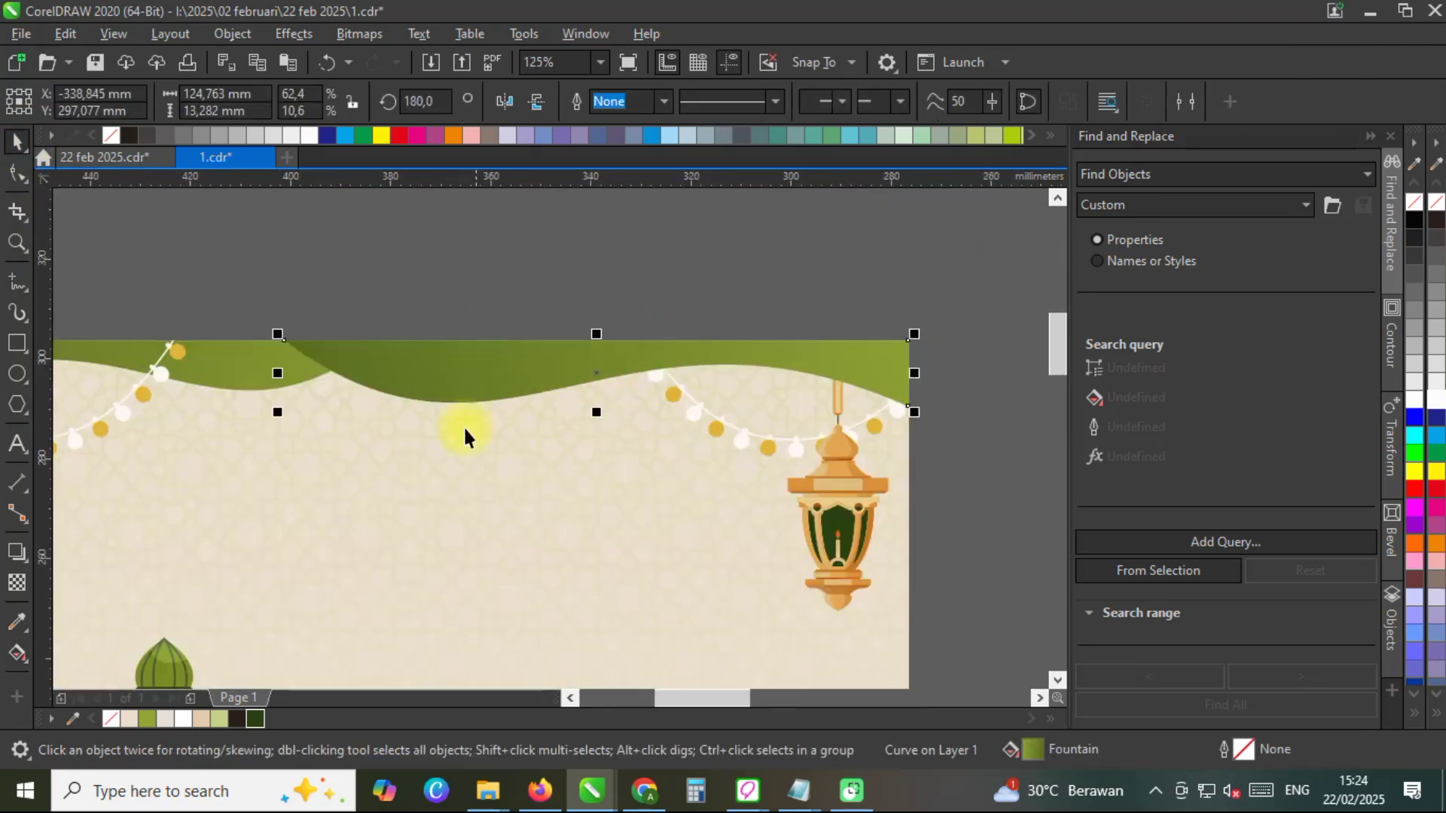
pyautogui.moveTo(277, 411); pyautogui.dragTo(461, 387)
pyautogui.scroll(-3, 778, 296)
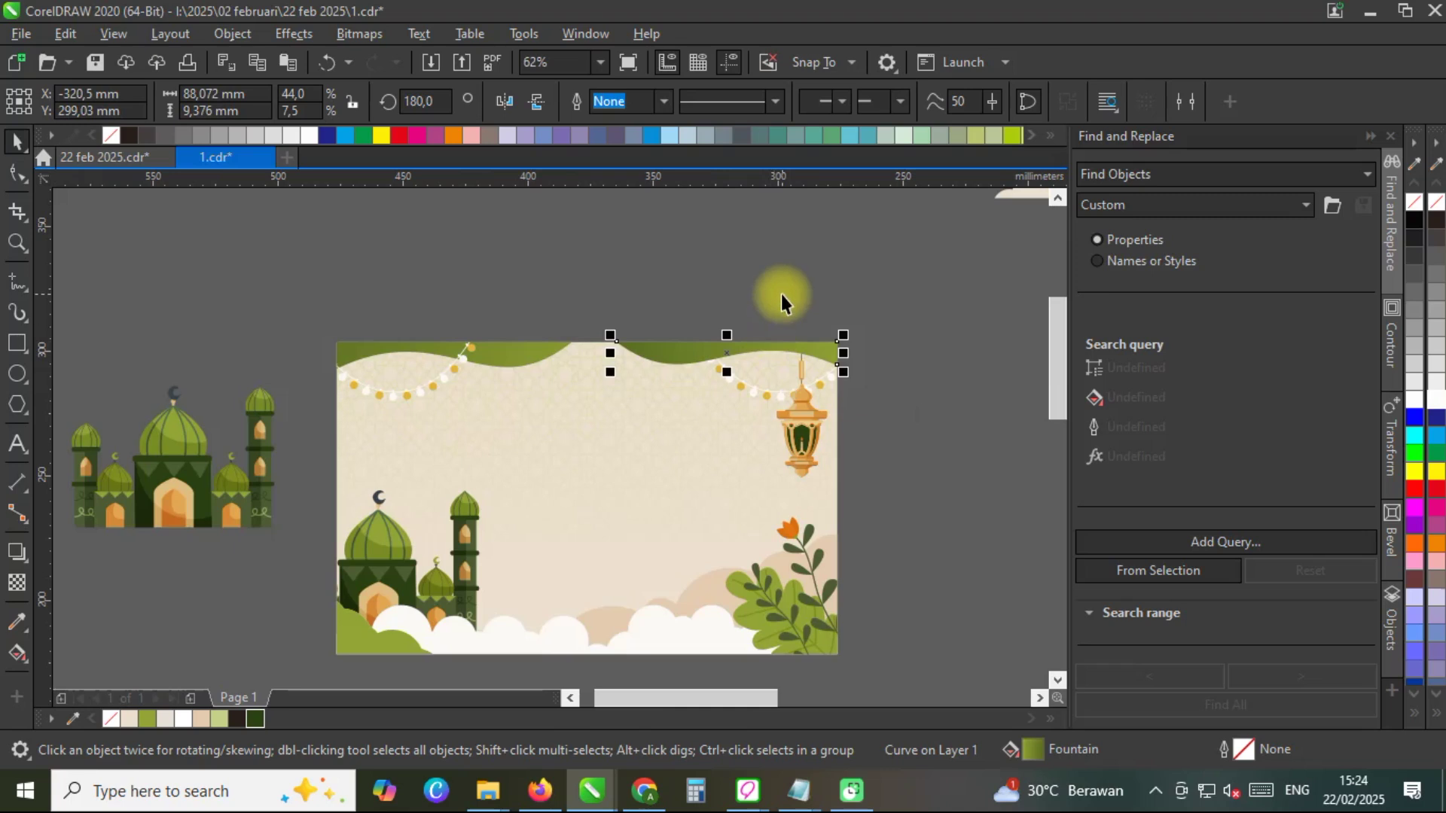
pyautogui.click(781, 293)
pyautogui.scroll(-2, 780, 291)
pyautogui.scroll(5, 713, 324)
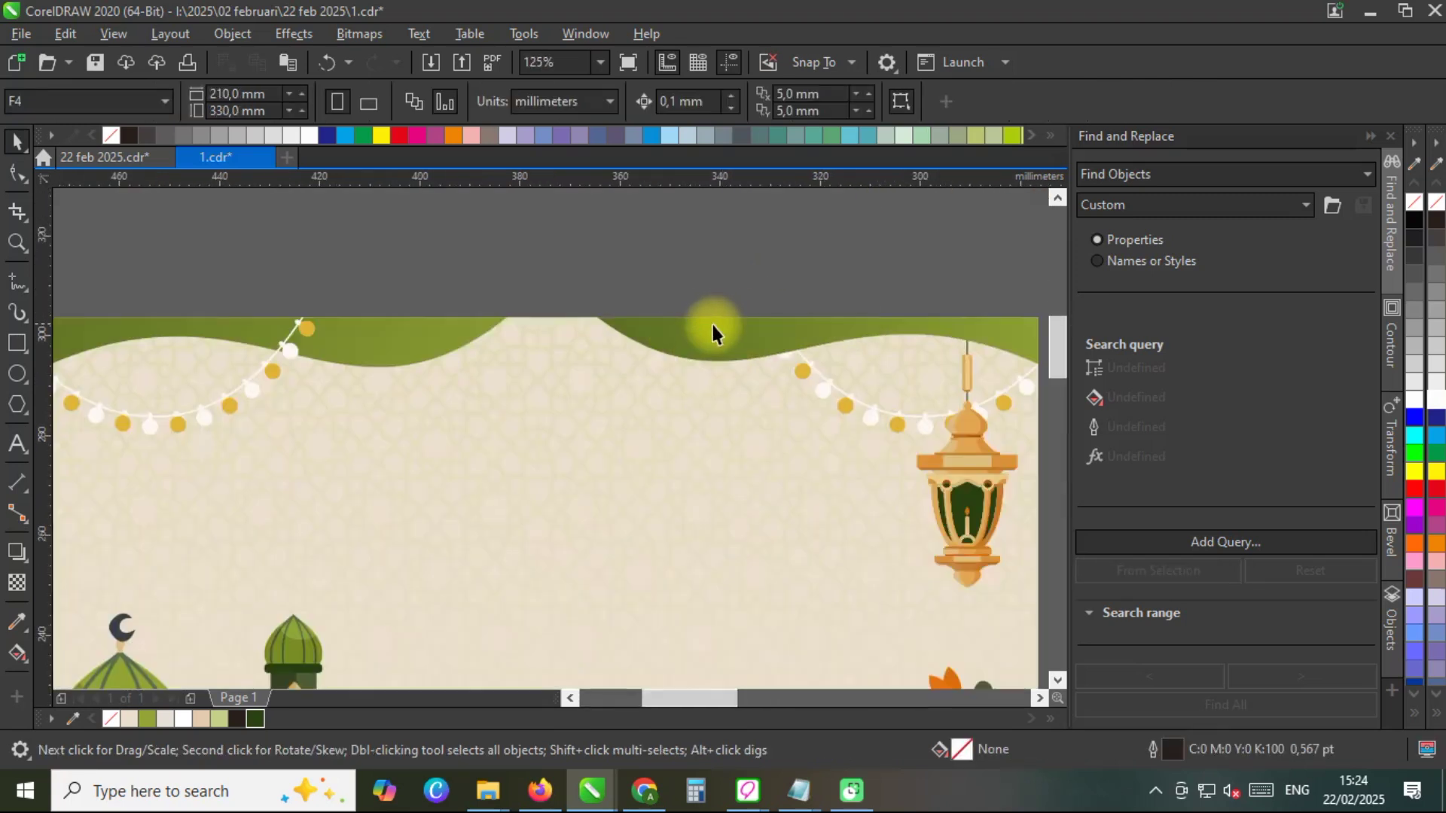
# Stretch the right wave's inner end until it meets the left wave along the top edge.
pyautogui.click(652, 329)
pyautogui.moveTo(590, 340); pyautogui.dragTo(498, 334)
pyautogui.scroll(-5, 591, 264)
pyautogui.click(702, 318)
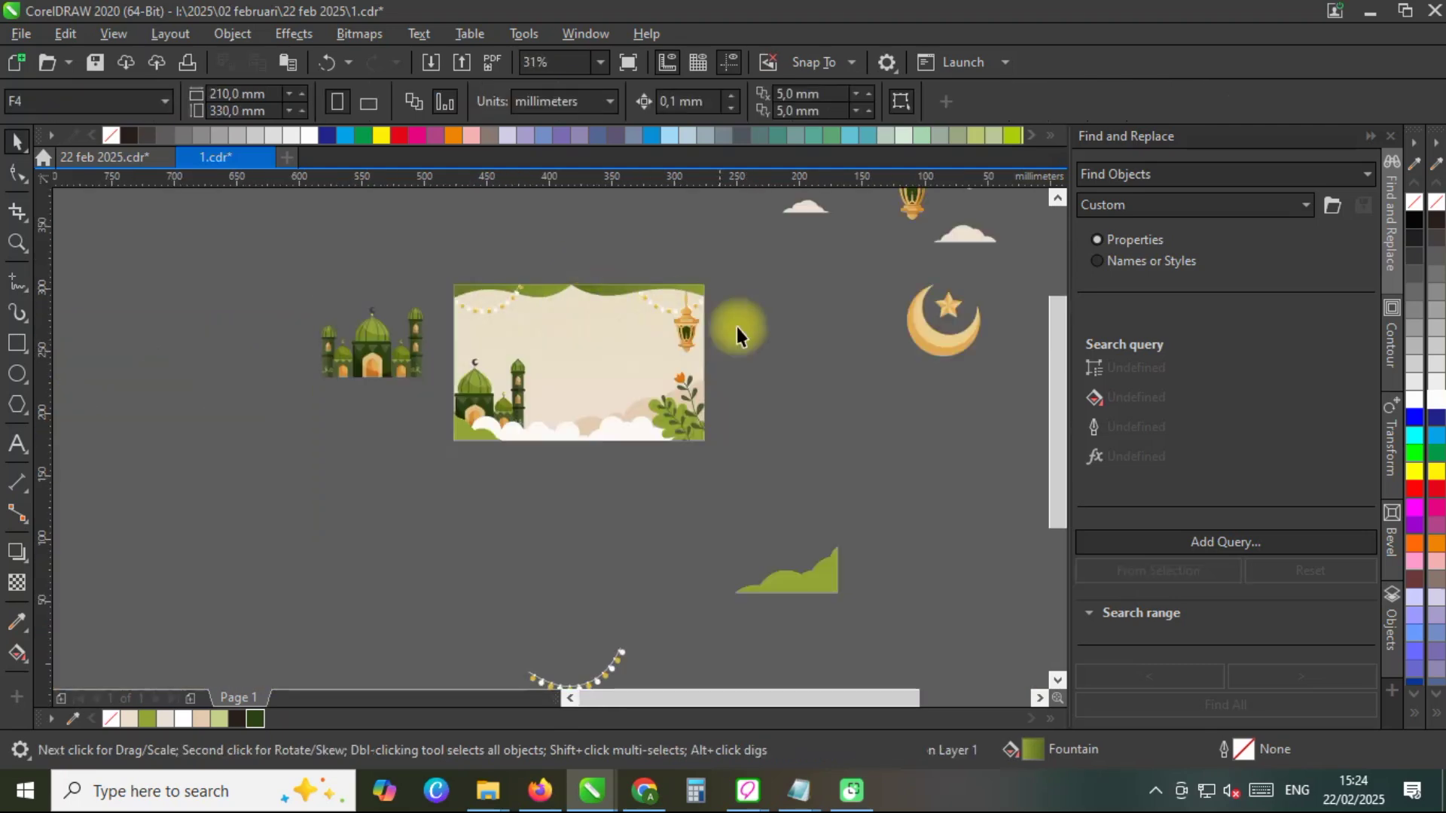
# Bring a copy of the larger cloud into the middle of the rectangle as a separate object and fill it white.
pyautogui.scroll(-1, 711, 322)
pyautogui.scroll(2, 729, 299)
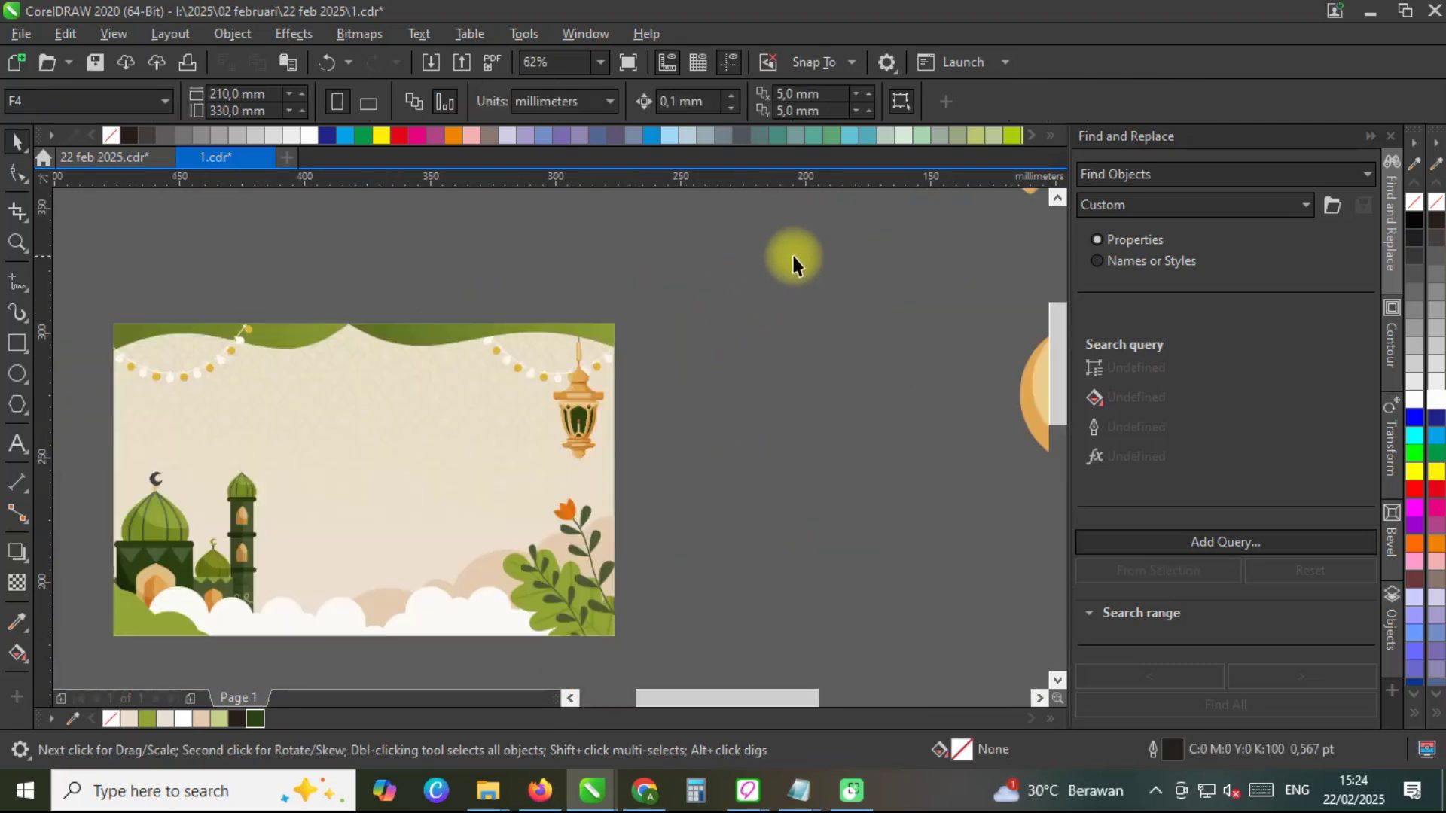
pyautogui.scroll(-1, 789, 256)
pyautogui.moveTo(945, 304); pyautogui.dragTo(808, 363)
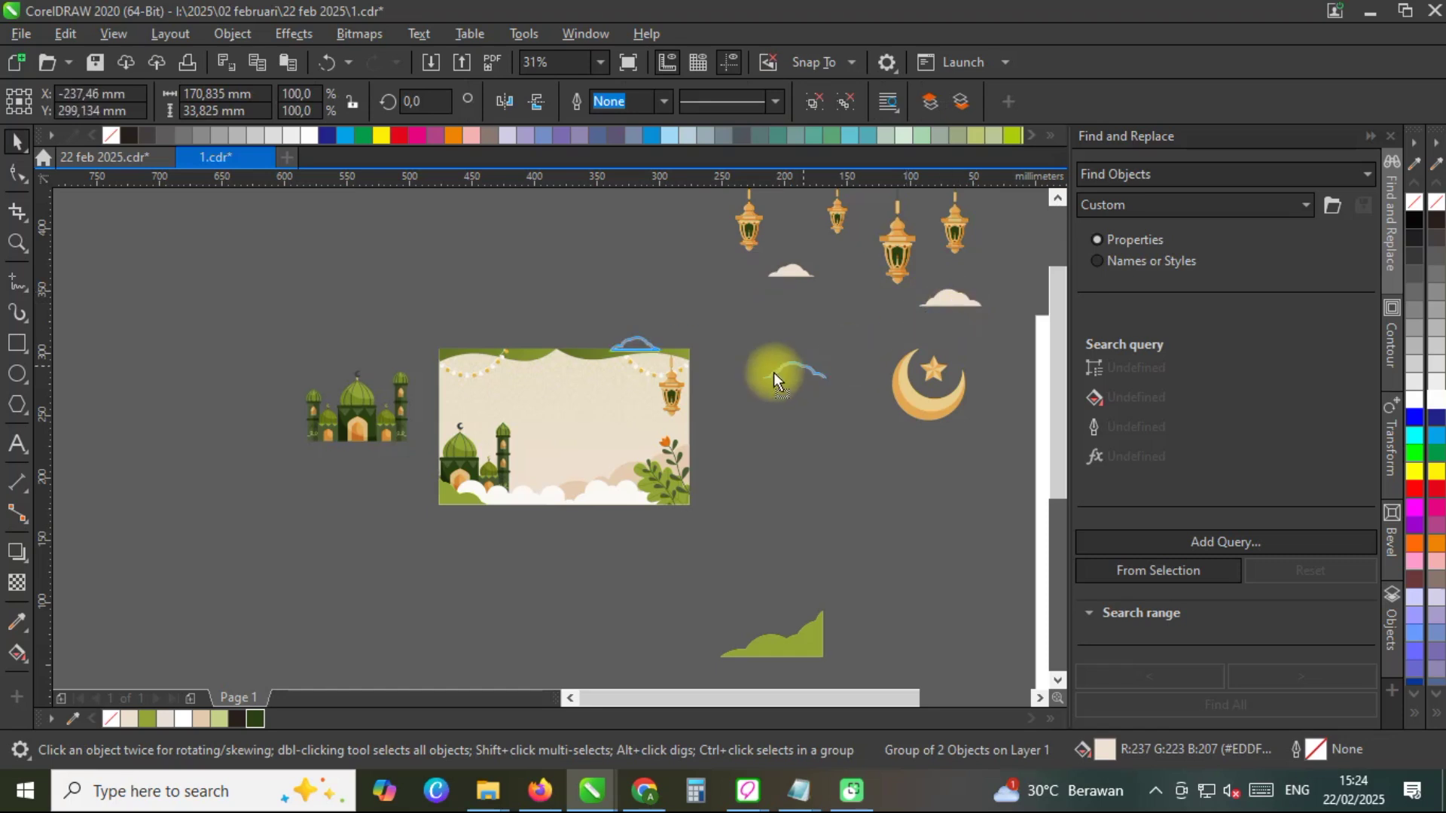
pyautogui.moveTo(694, 429); pyautogui.dragTo(633, 410)
pyautogui.press('Escape')
pyautogui.scroll(5, 632, 411)
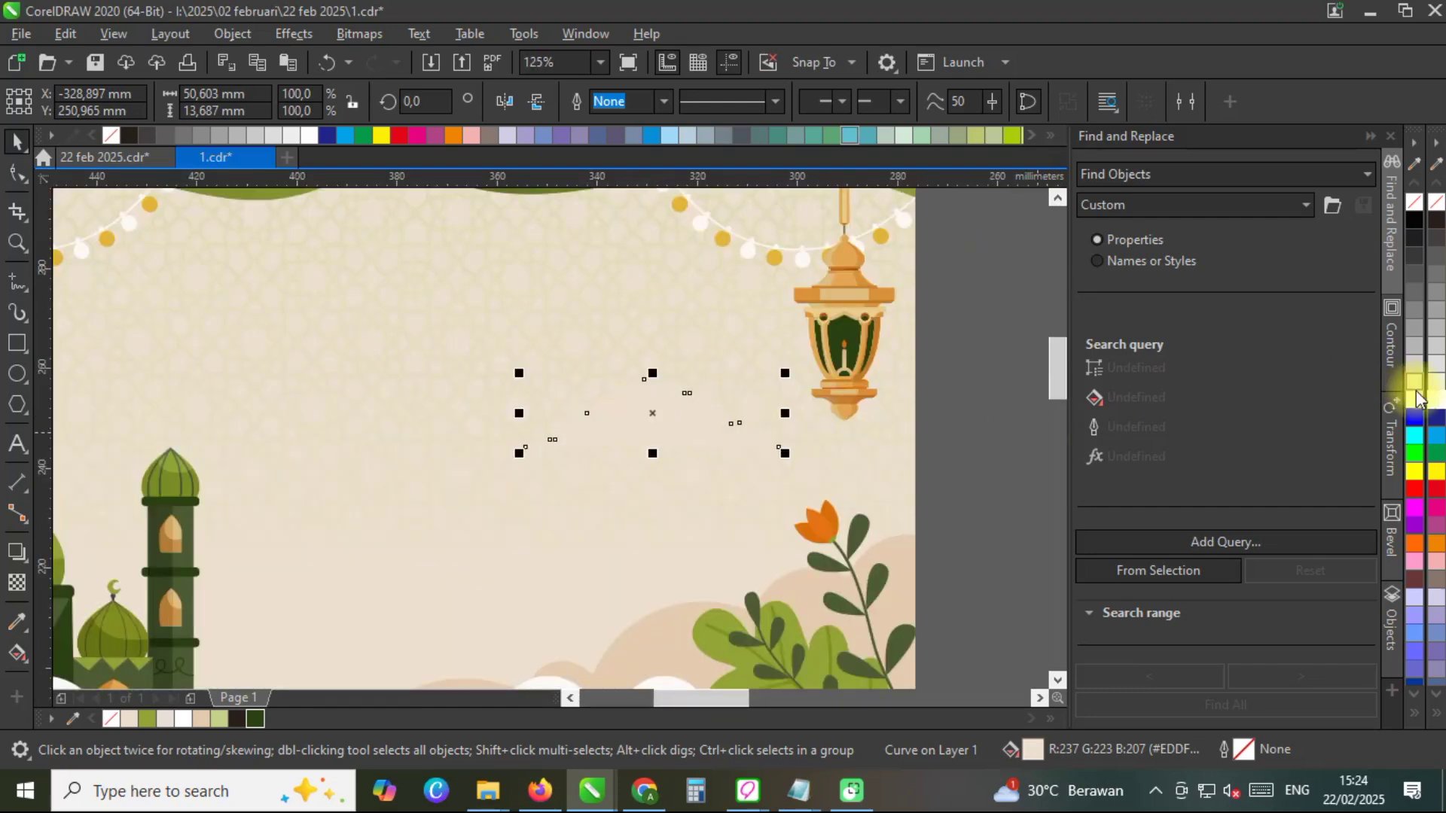
pyautogui.click(1432, 400)
# Place the white cloud above the plants and a copy shrunk to about 30.2 × 8.2 mm above the mosque dome.
pyautogui.moveTo(749, 468); pyautogui.dragTo(369, 414)
pyautogui.scroll(-3, 817, 461)
pyautogui.scroll(3, 515, 455)
pyautogui.scroll(-3, 368, 413)
pyautogui.scroll(3, 396, 345)
pyautogui.scroll(-5, 319, 349)
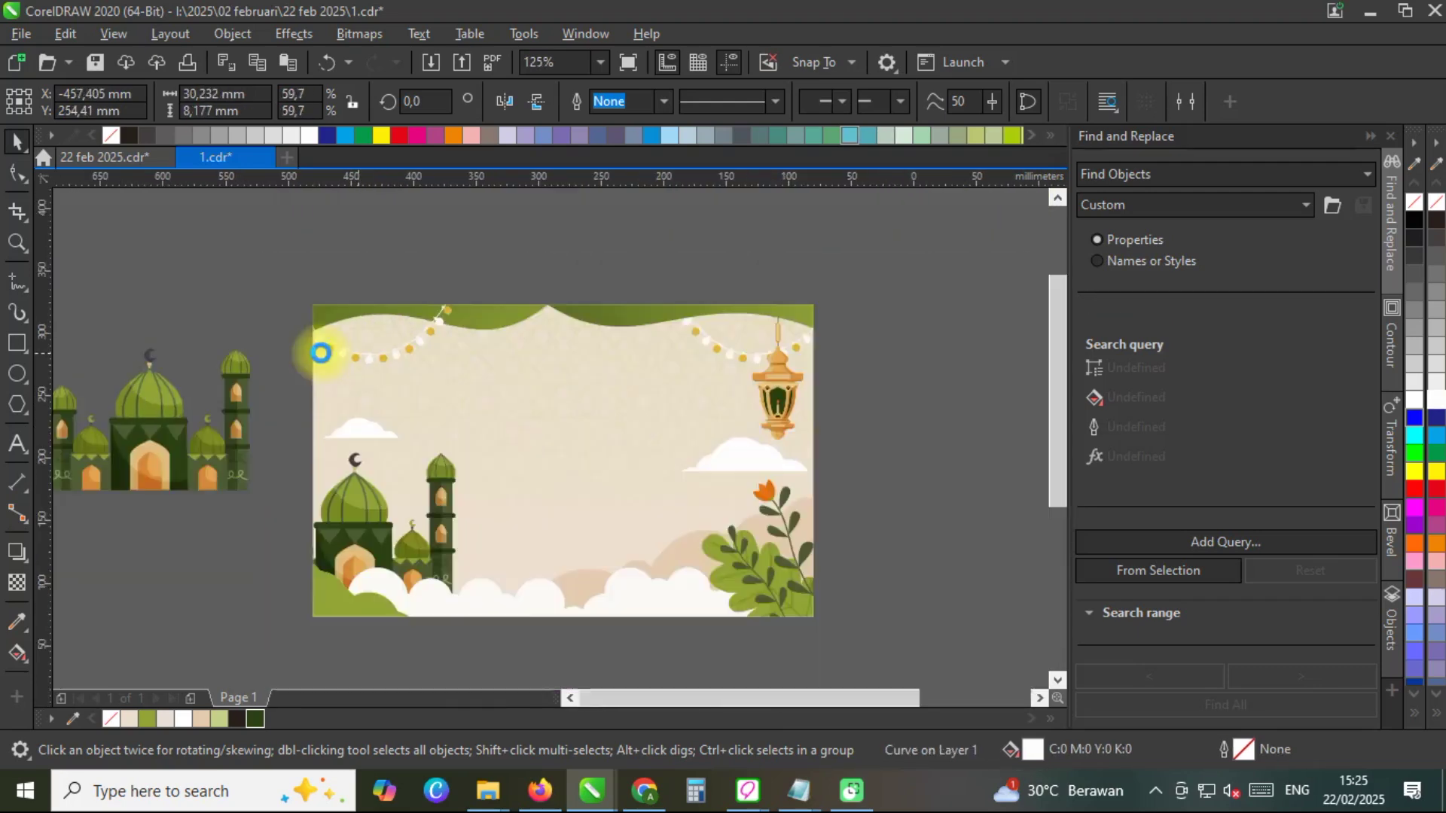
pyautogui.scroll(3, 517, 345)
# Copy the hanging lantern to the rectangle's upper-left area, shrink it to about 14.4 × 39.1 mm and hang it from the top edge.
pyautogui.click(520, 348)
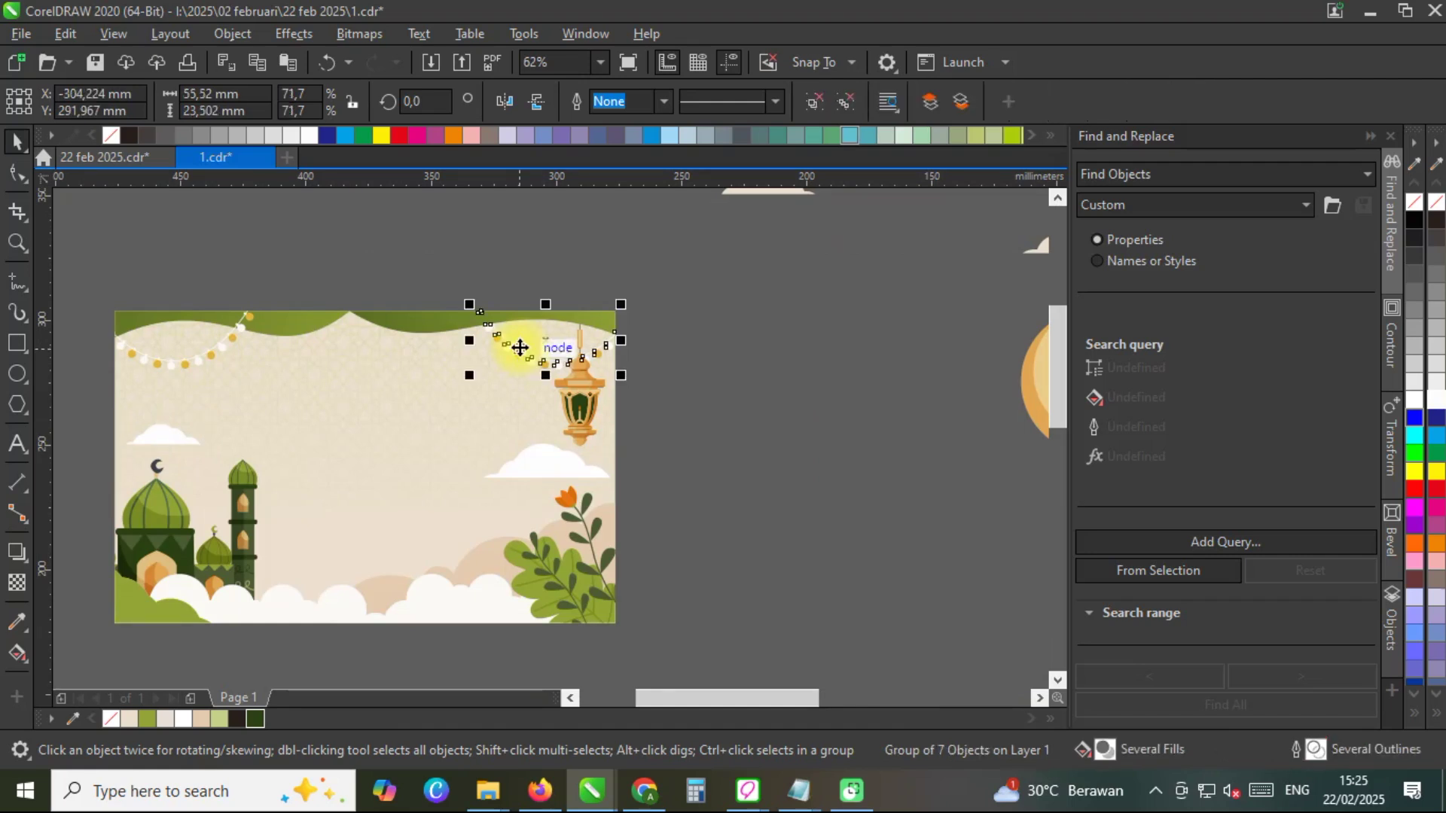
pyautogui.moveTo(586, 406); pyautogui.dragTo(170, 410)
pyautogui.scroll(3, 150, 314)
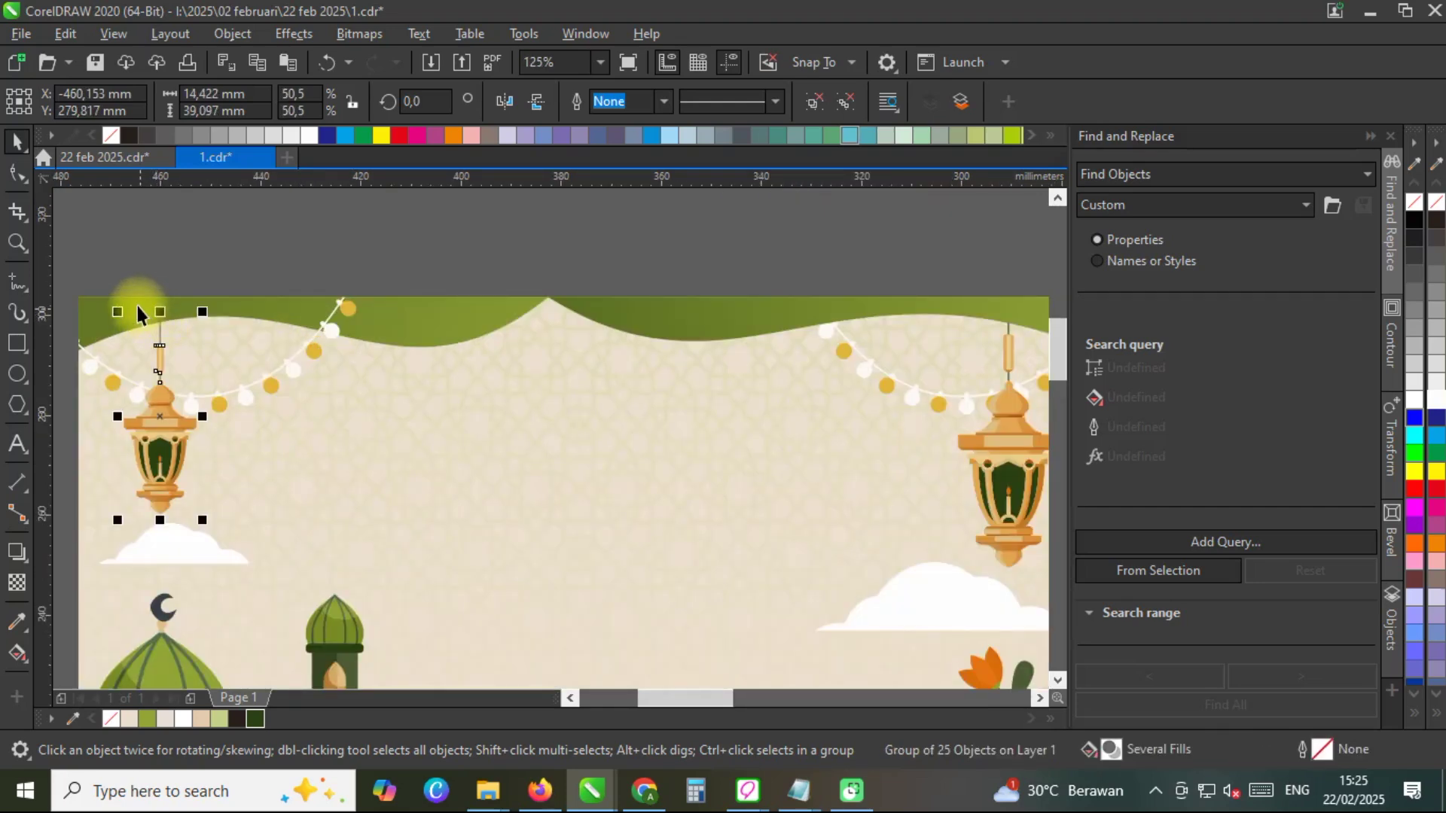
pyautogui.scroll(5, 139, 312)
pyautogui.moveTo(230, 362); pyautogui.dragTo(178, 279)
# Add another lantern copy just to the right of the upper-left one and shrink it to about 9.4 × 25.6 mm.
pyautogui.scroll(-5, 263, 345)
pyautogui.moveTo(257, 427); pyautogui.dragTo(331, 433)
pyautogui.moveTo(272, 504); pyautogui.dragTo(301, 378)
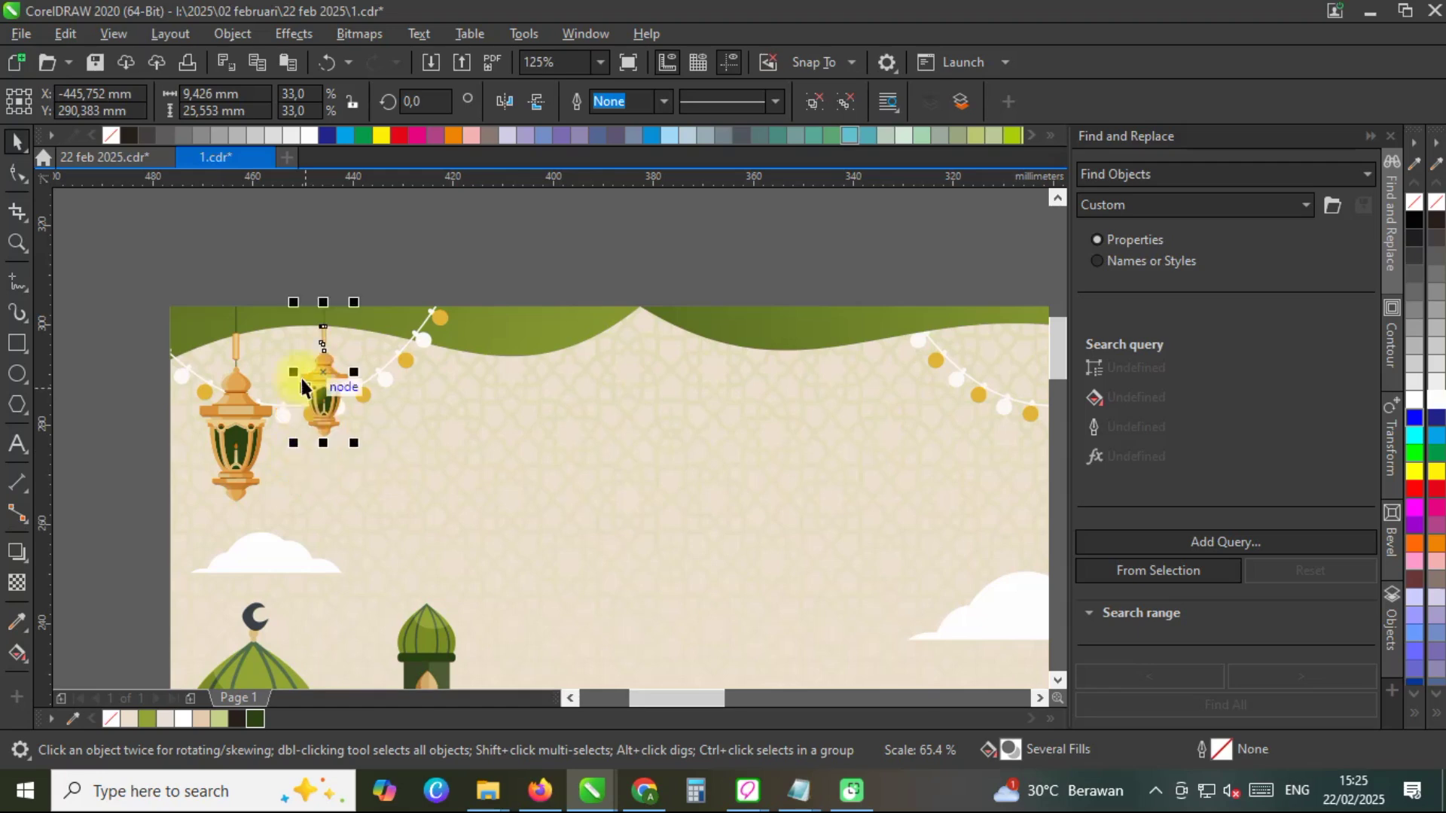
# Shift the small upper-left lantern slightly up and towards the larger one, and delete the big lantern near the rectangle's right edge.
pyautogui.scroll(5, 331, 320)
pyautogui.moveTo(336, 310); pyautogui.dragTo(296, 293)
pyautogui.scroll(-7, 305, 381)
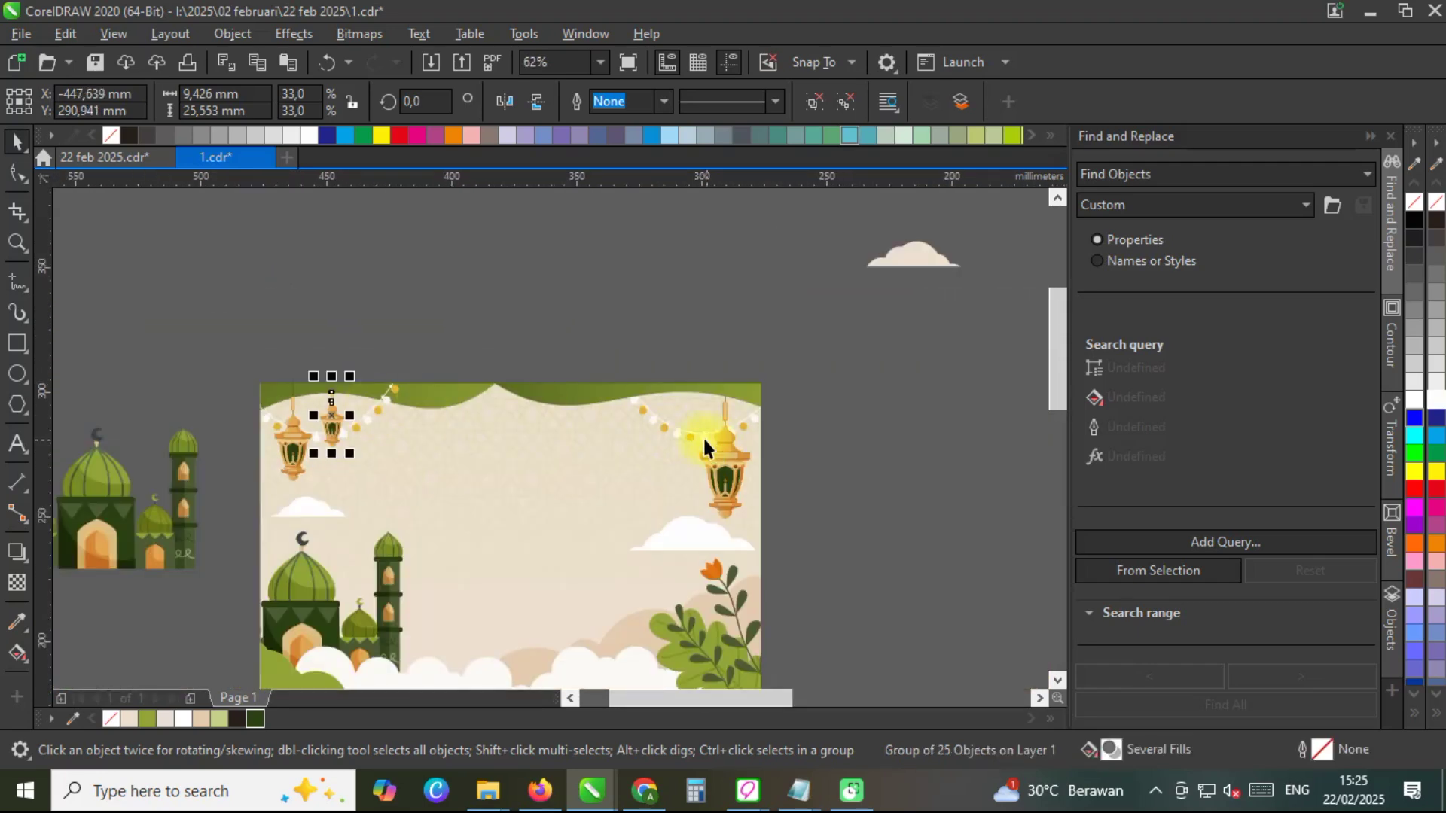
pyautogui.click(715, 444)
pyautogui.press('Delete')
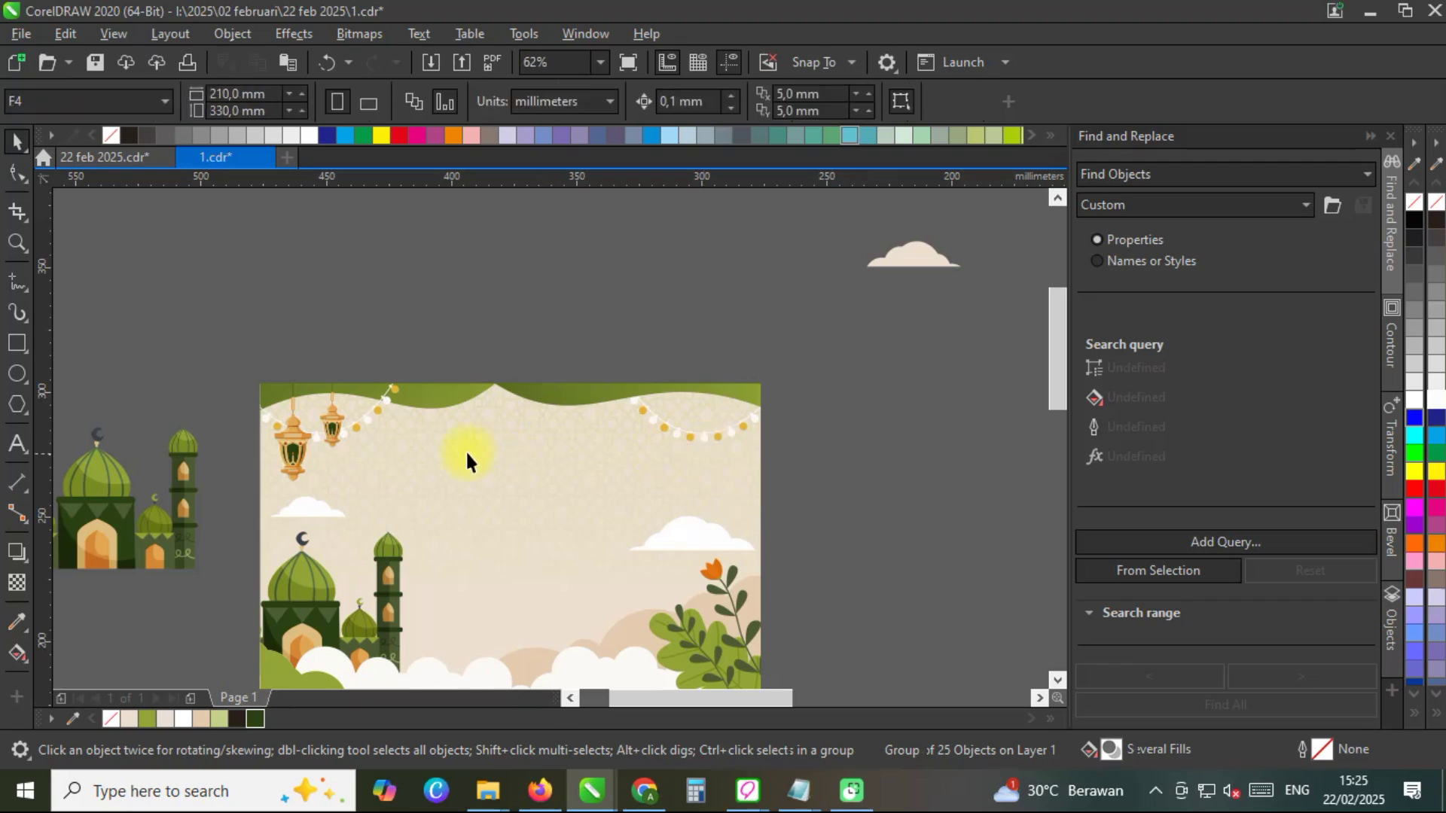
# Group the two upper-left lanterns and place a mirrored copy of the pair symmetrically at the rectangle's upper-right edge.
pyautogui.click(330, 426)
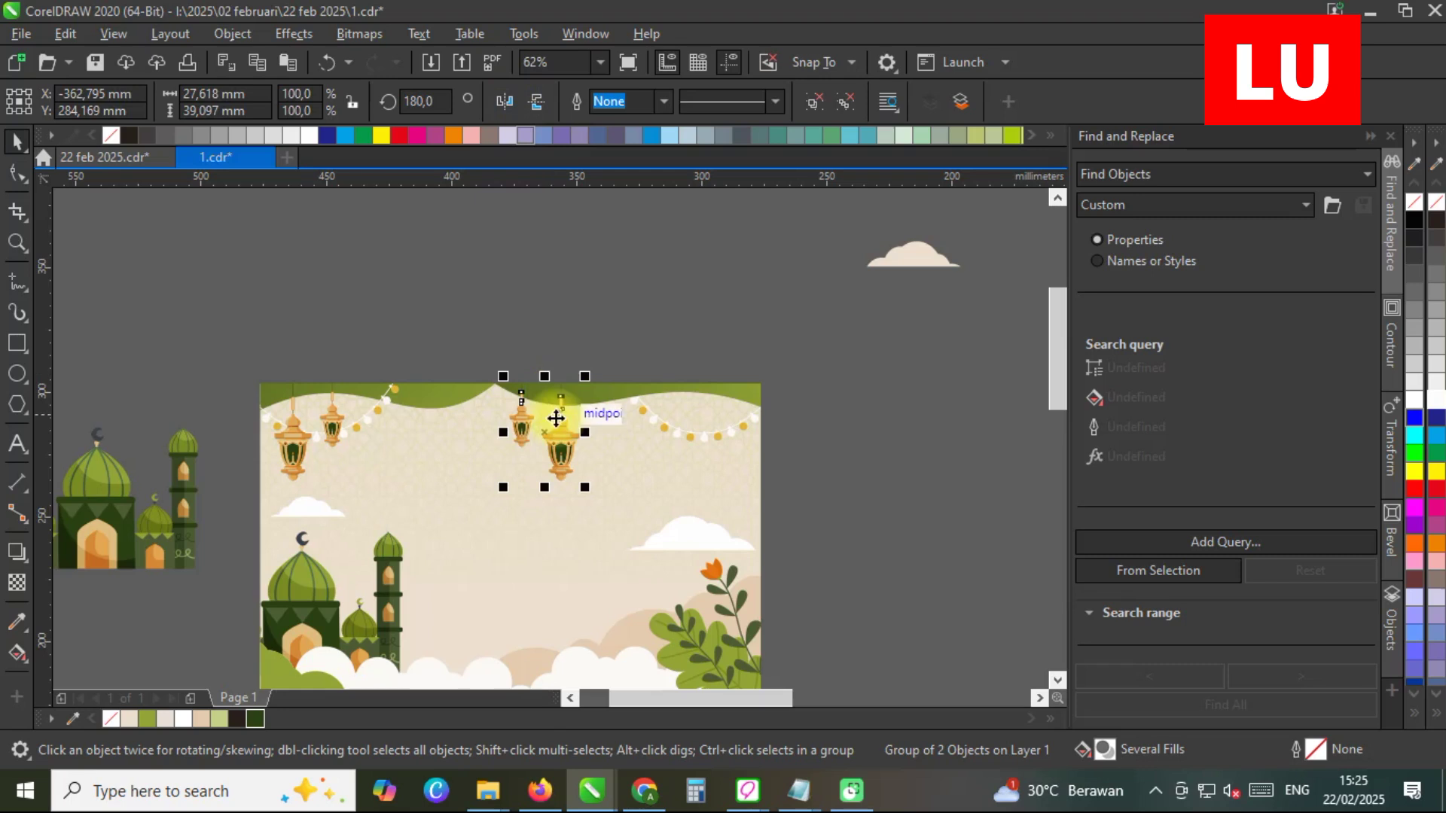
pyautogui.moveTo(555, 413); pyautogui.dragTo(768, 461)
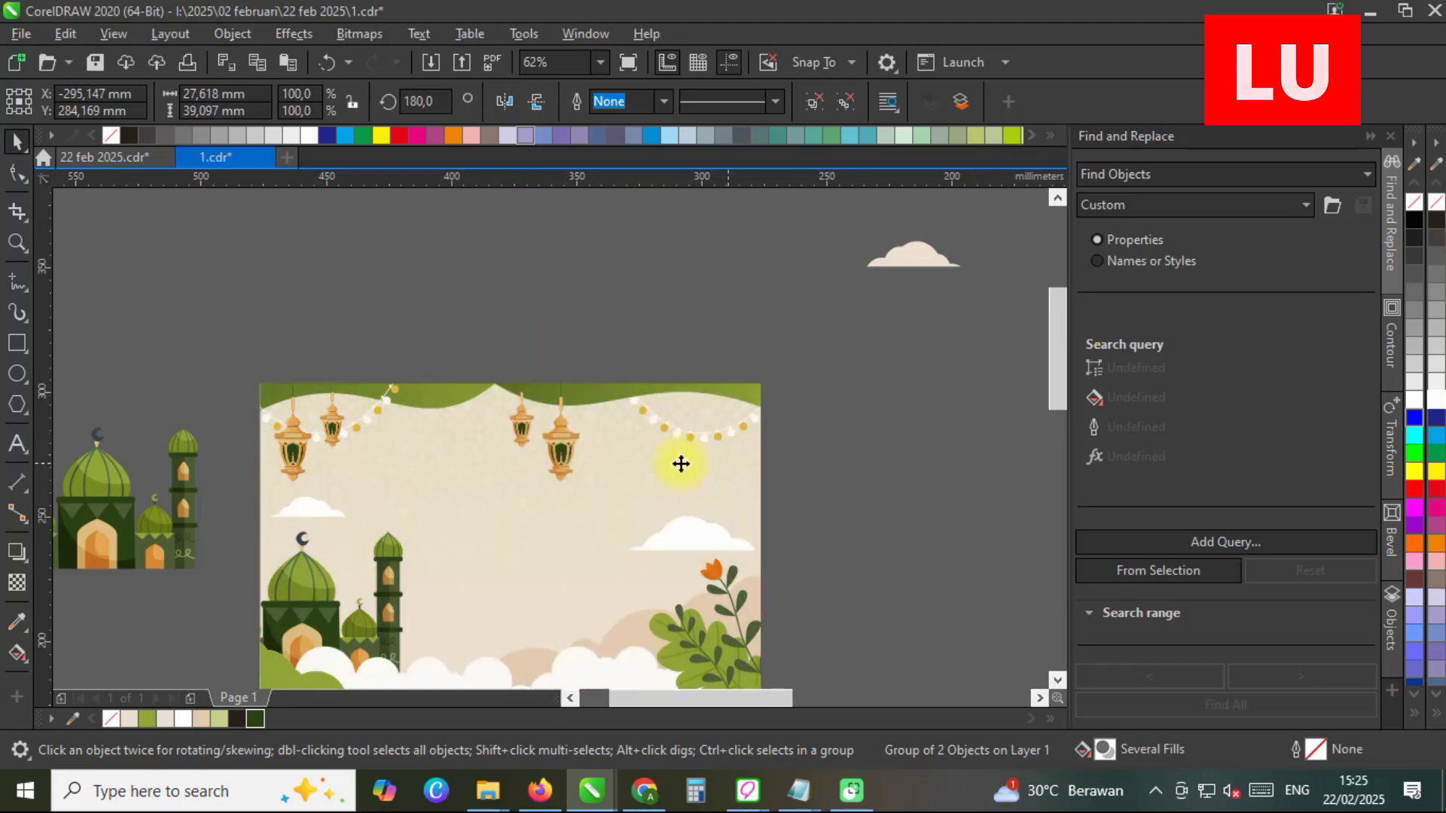
pyautogui.keyDown('shift'); pyautogui.click(300, 465); pyautogui.keyUp('shift')
pyautogui.keyDown('shift'); pyautogui.click(347, 456); pyautogui.keyUp('shift')
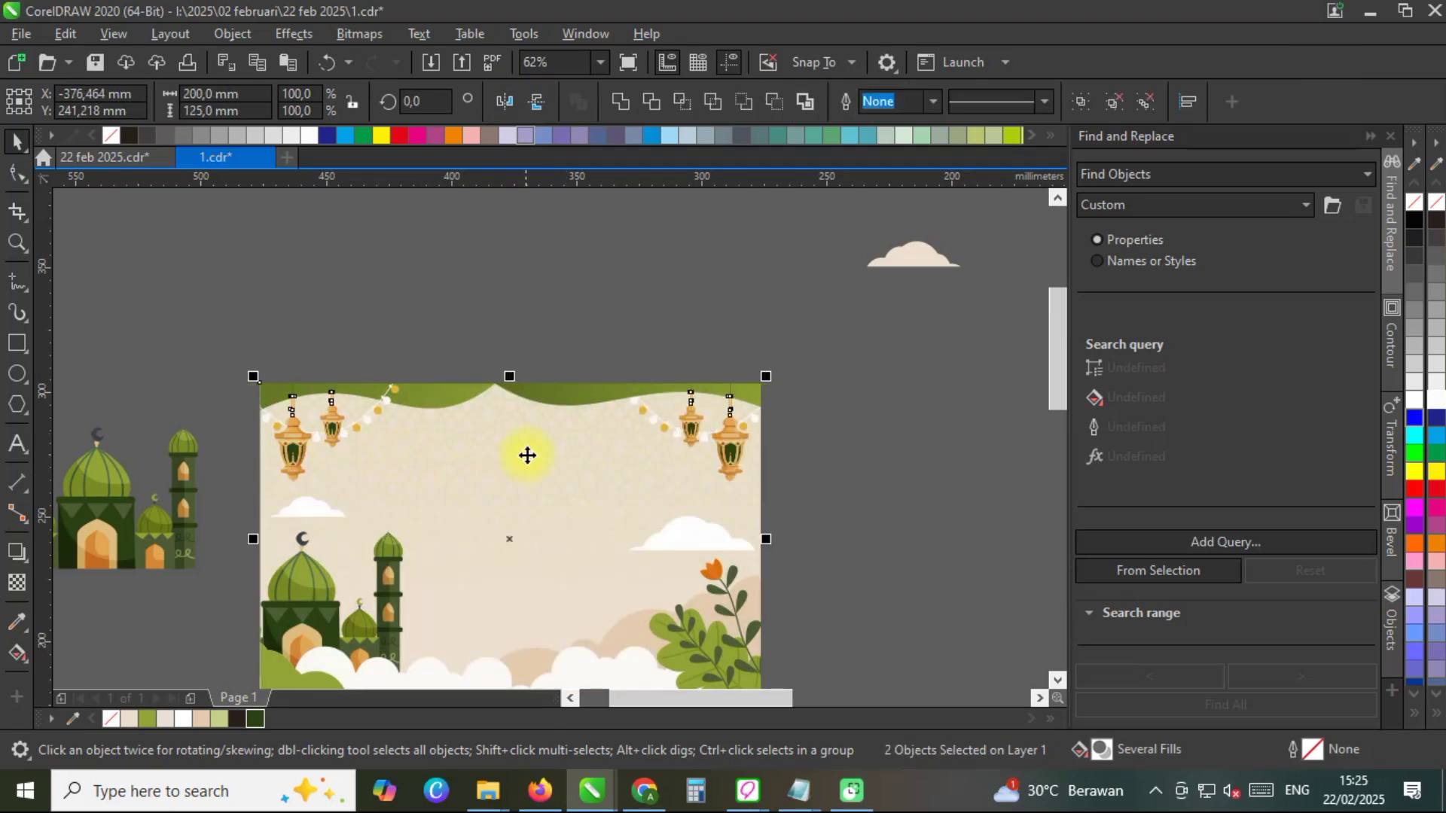
pyautogui.click(576, 324)
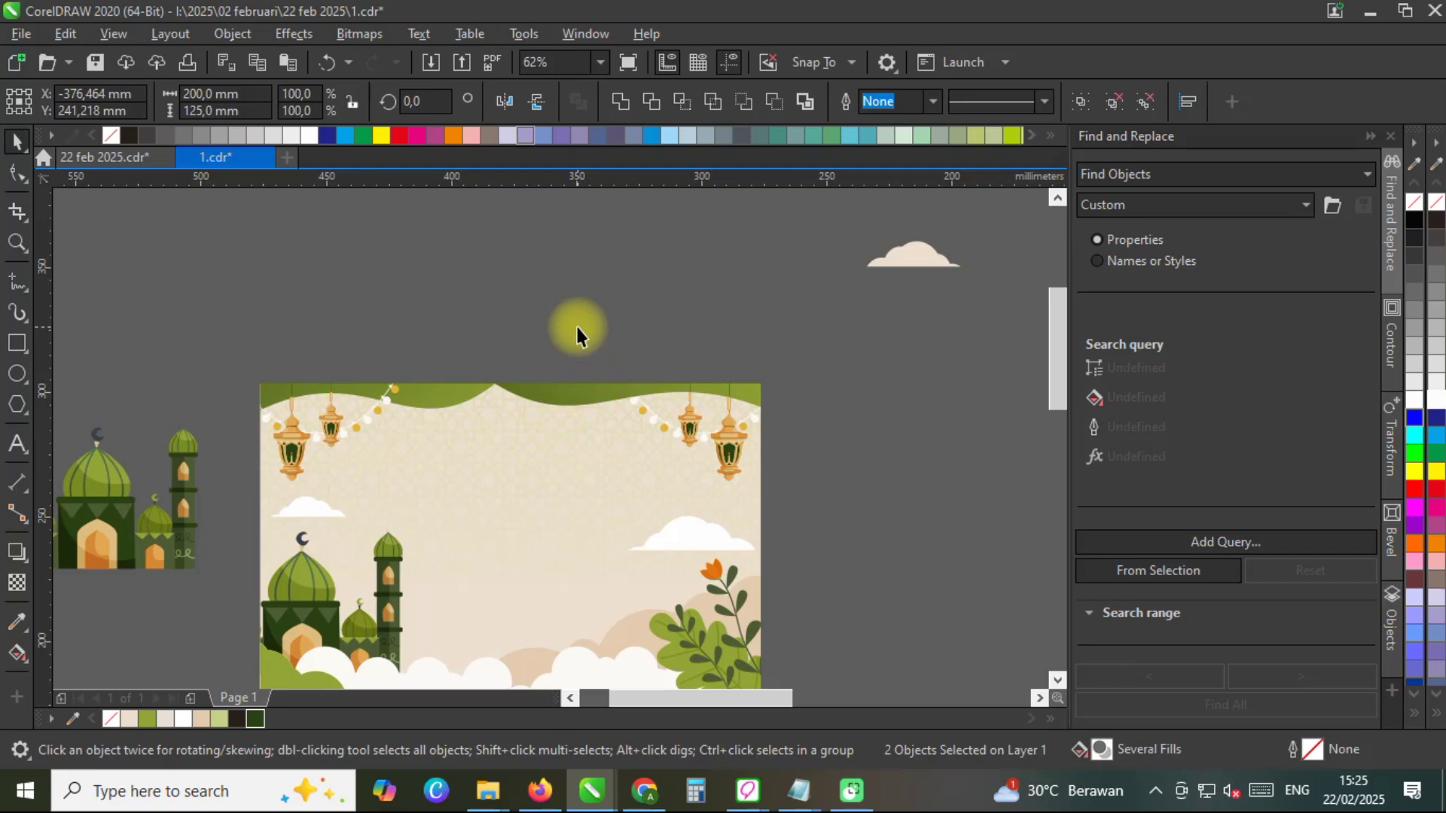
# Add the centre-aligned two-line text BAZAR / RAMADHAN in the middle of the banner and break it into separate lines.
pyautogui.click(16, 444)
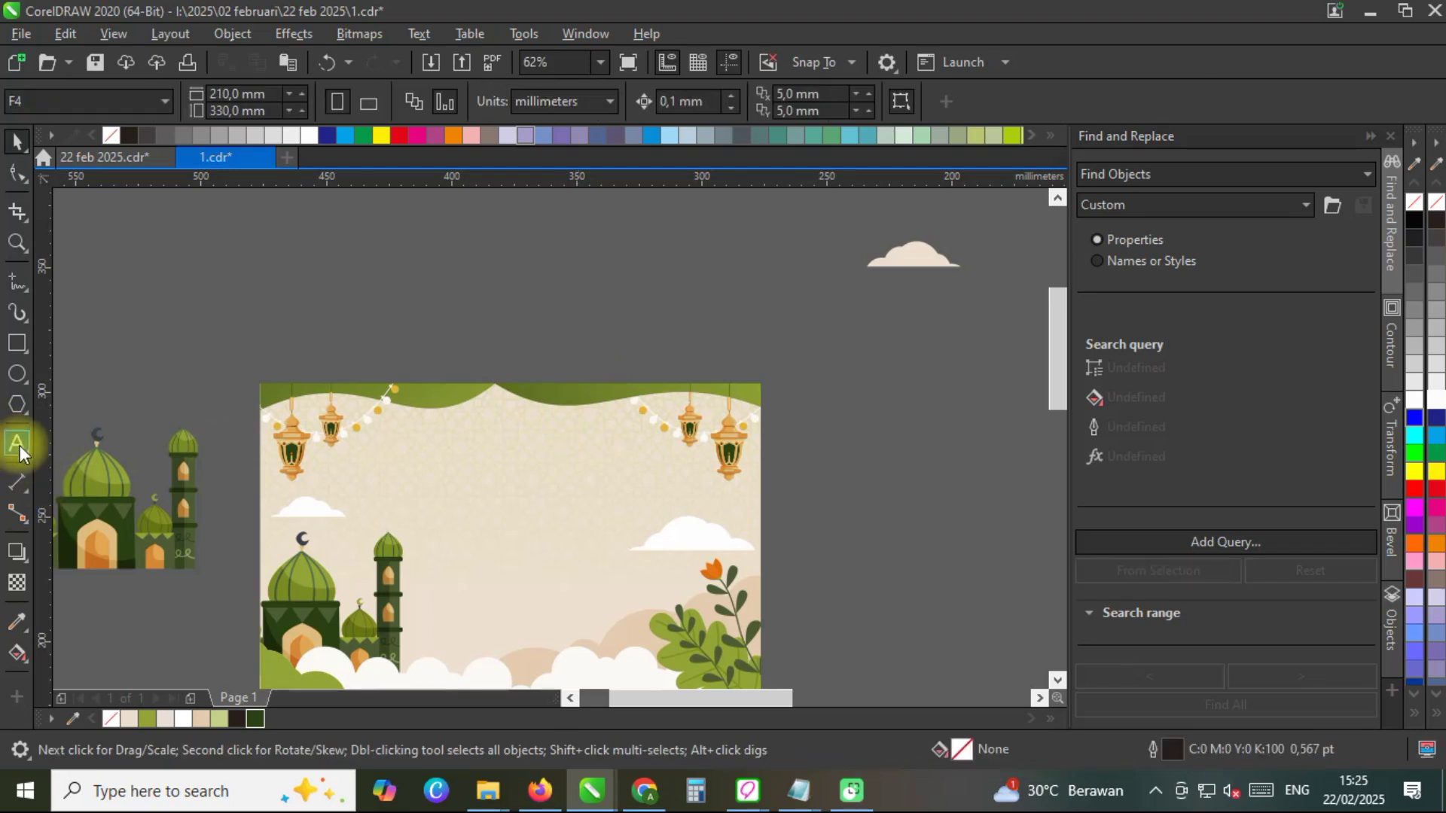
pyautogui.click(434, 491)
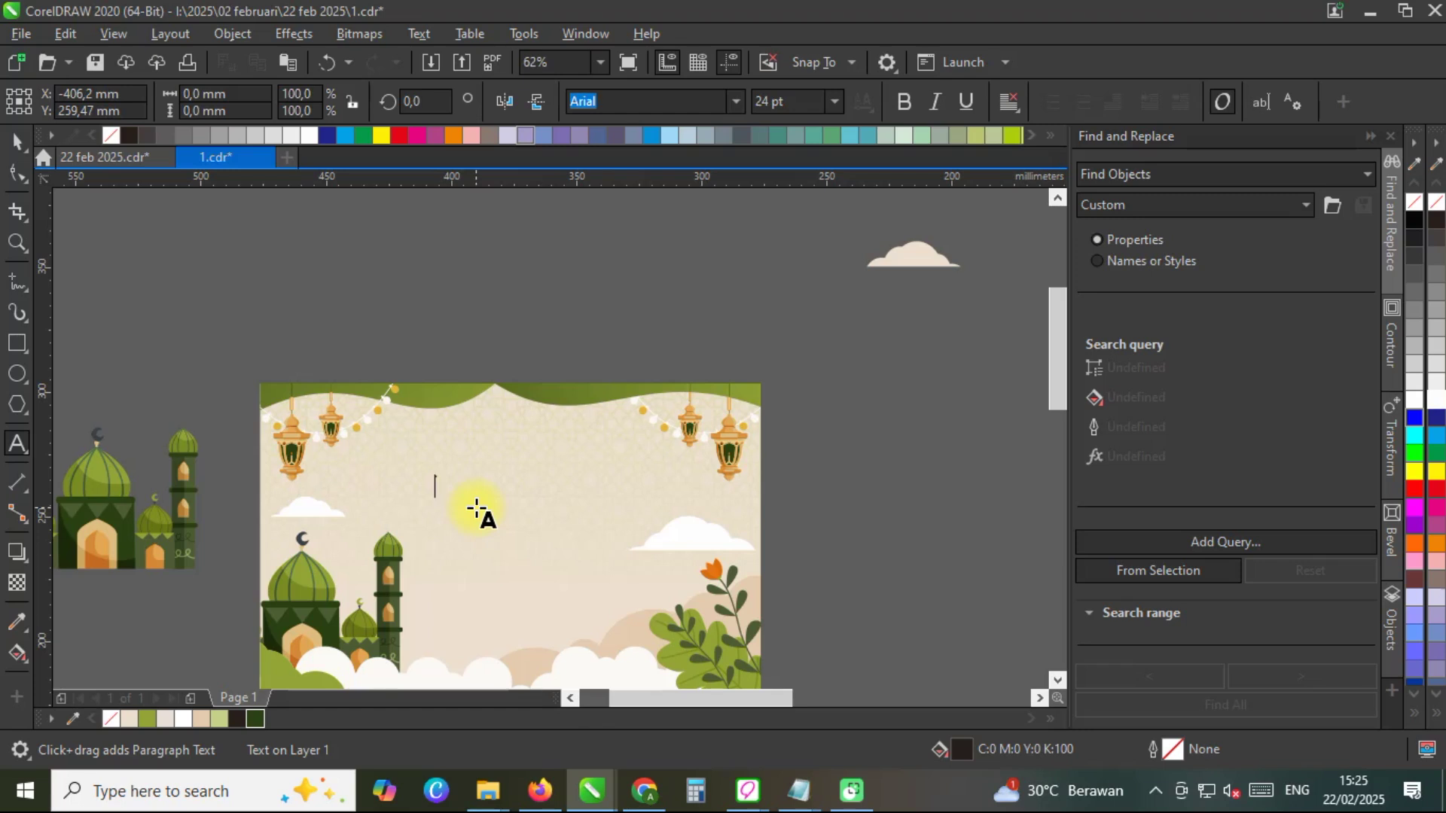
pyautogui.write('BAZAR')
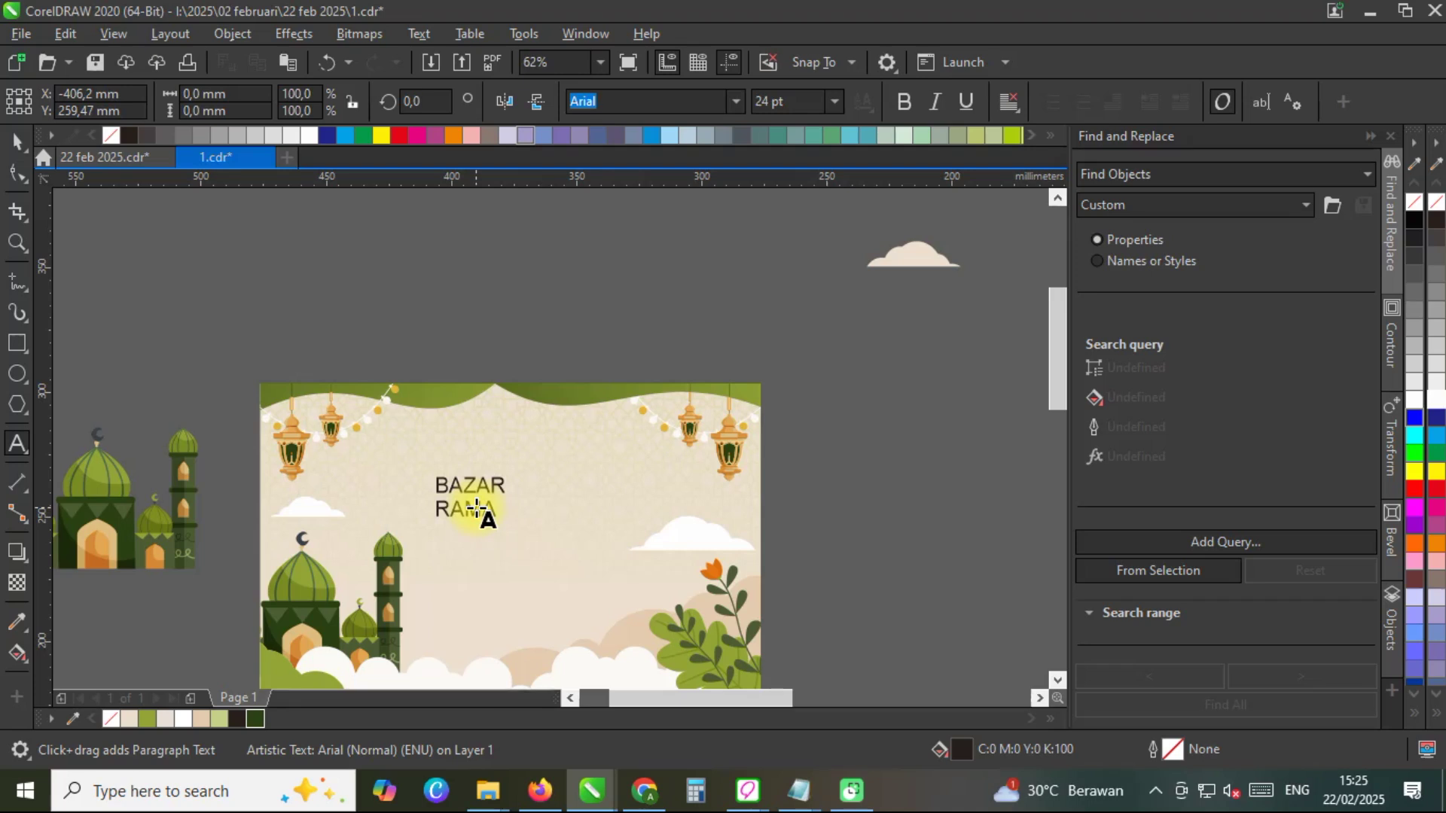
pyautogui.hotkey('ctrl', 'e')
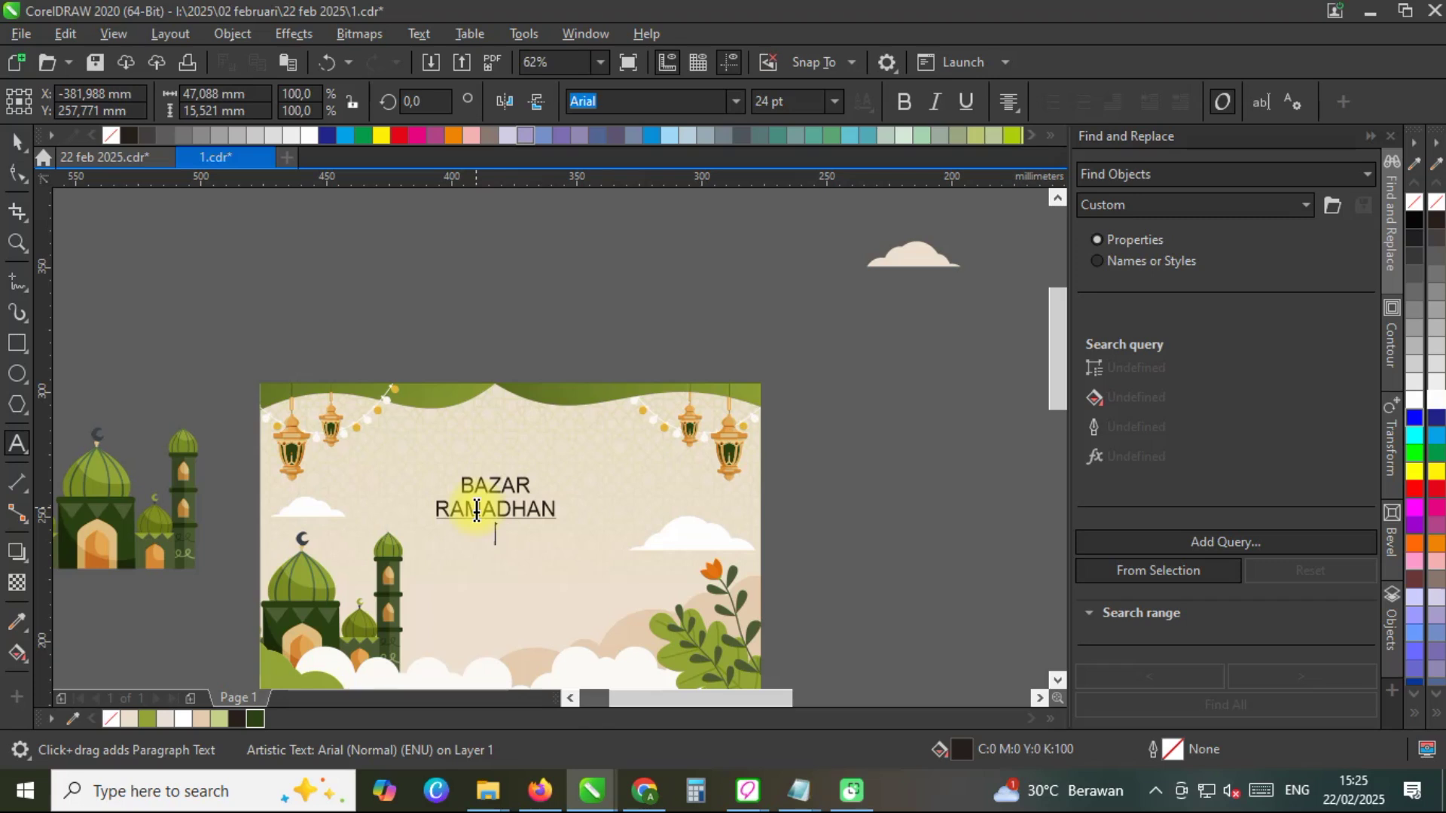
pyautogui.hotkey('ctrl', 'space')
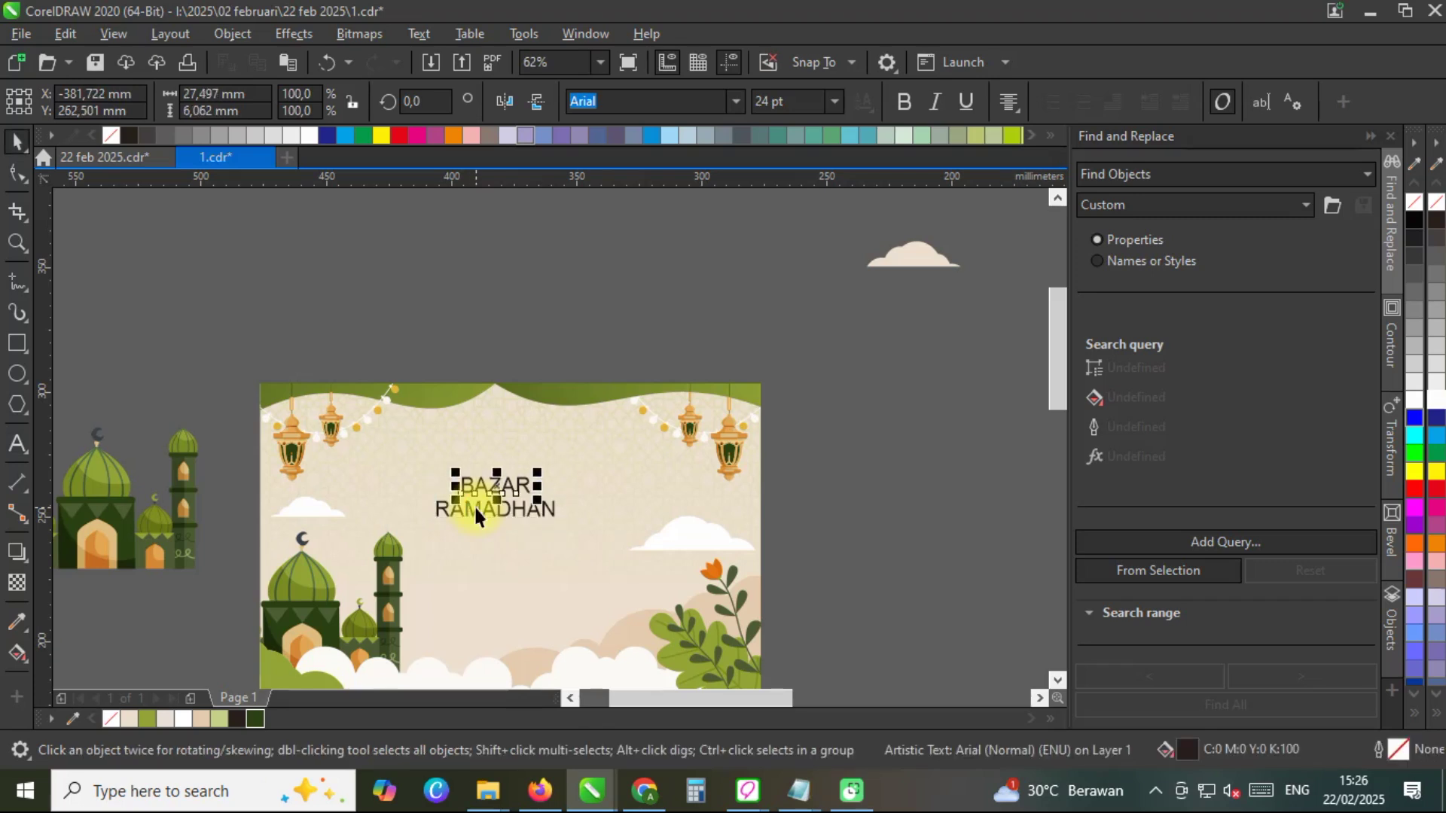
# Enlarge both title words to about 52.1 pt, move them up between the lanterns and set their font to Bronzier Medium.
pyautogui.keyDown('shift'); pyautogui.click(474, 506); pyautogui.keyUp('shift')
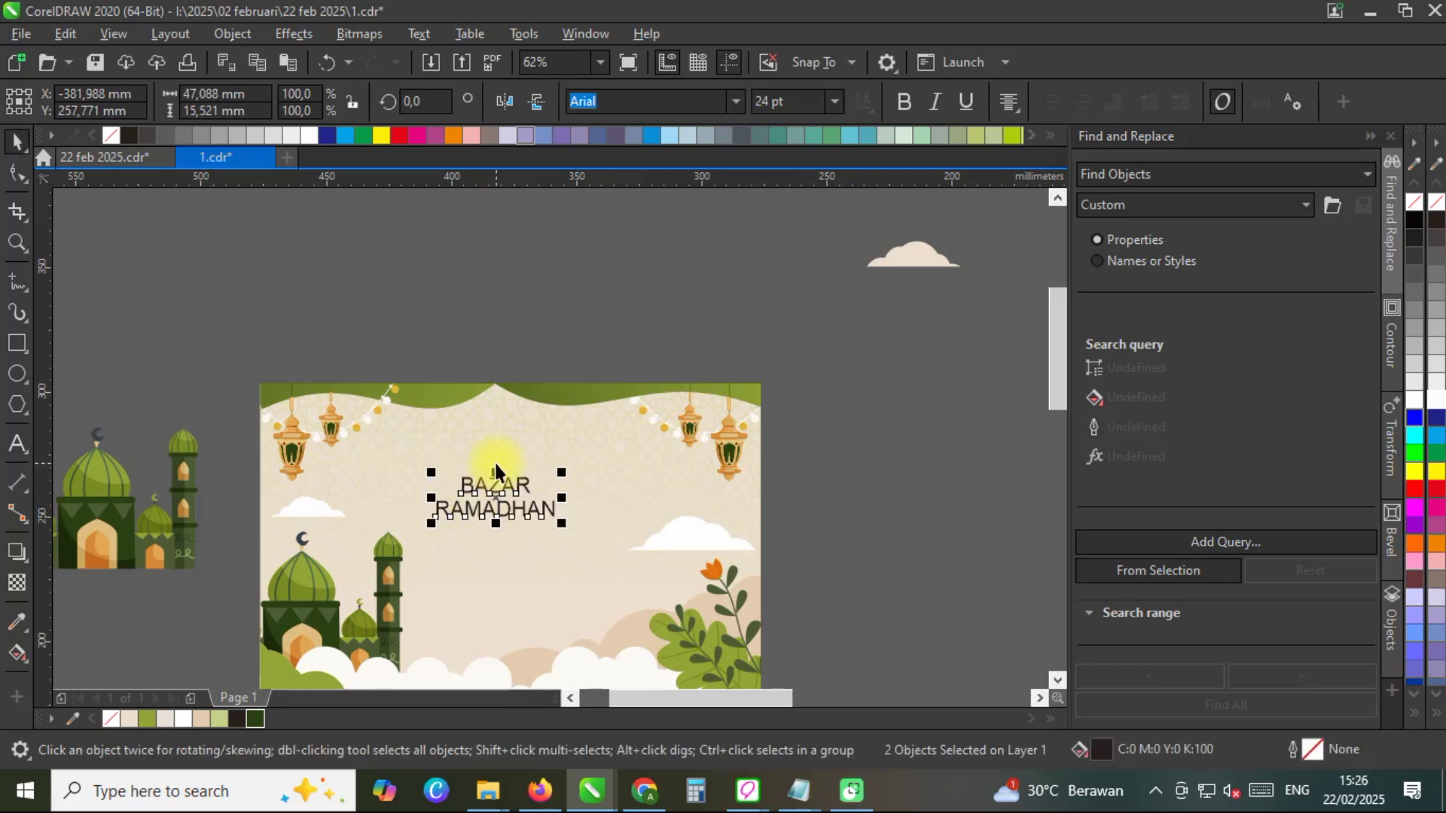
pyautogui.moveTo(562, 523); pyautogui.dragTo(584, 568)
pyautogui.moveTo(552, 521); pyautogui.dragTo(553, 503)
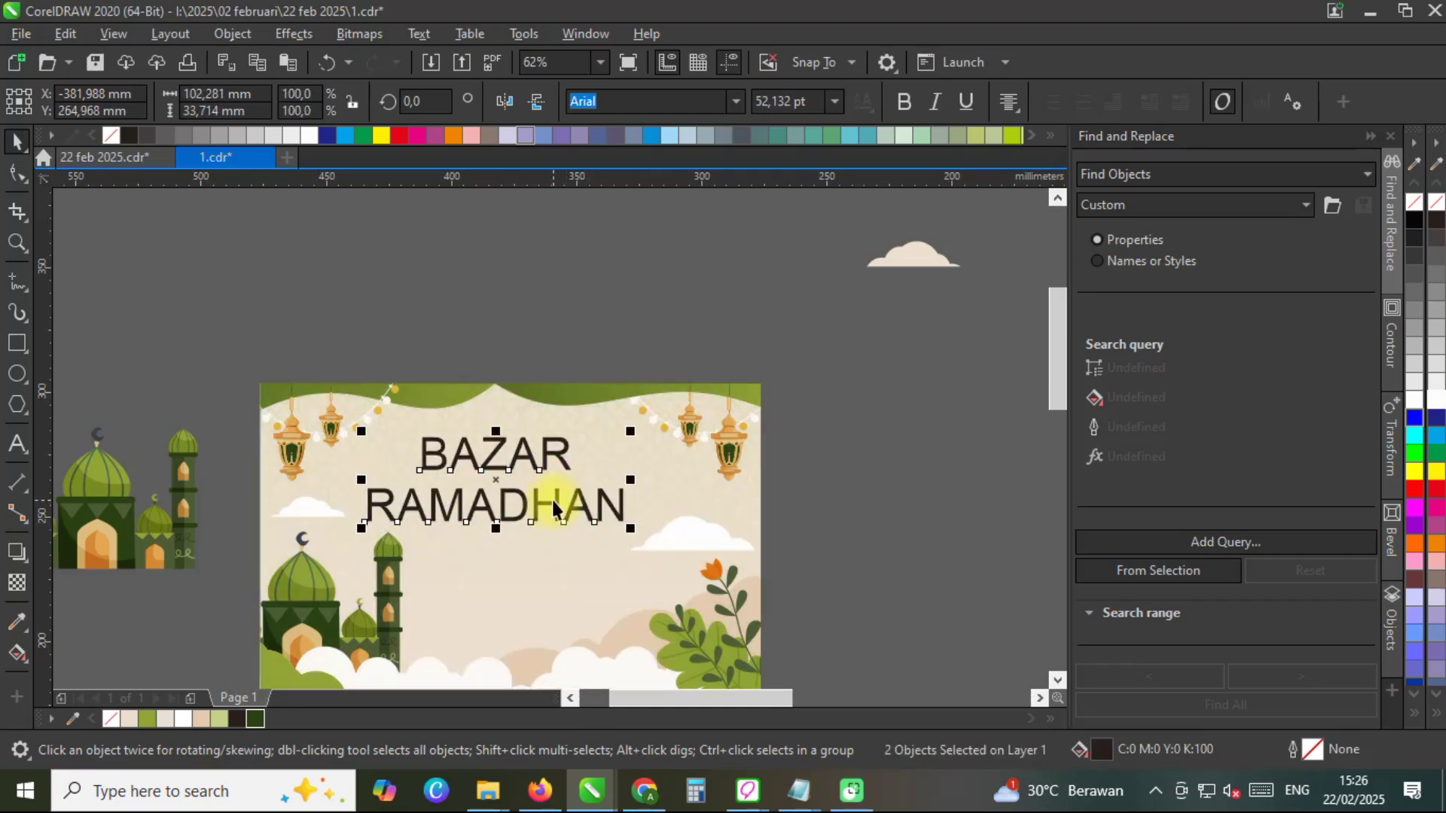
pyautogui.write('Bronzier Medium')
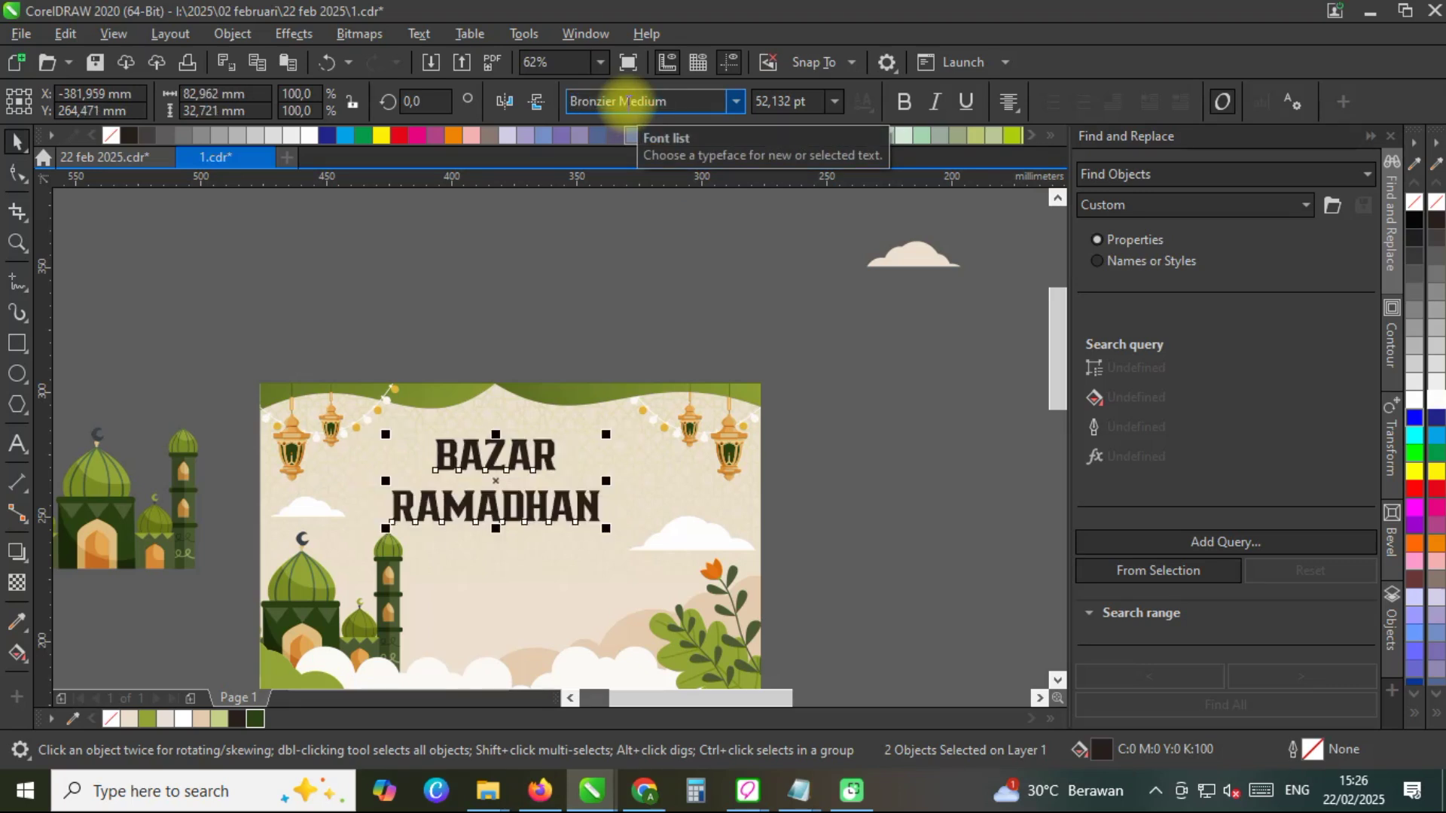
# Apply an Envelope to the word BAZAR and raise the middle of its top and bottom edges into an upward arch.
pyautogui.scroll(2, 595, 527)
pyautogui.click(662, 469)
pyautogui.click(465, 402)
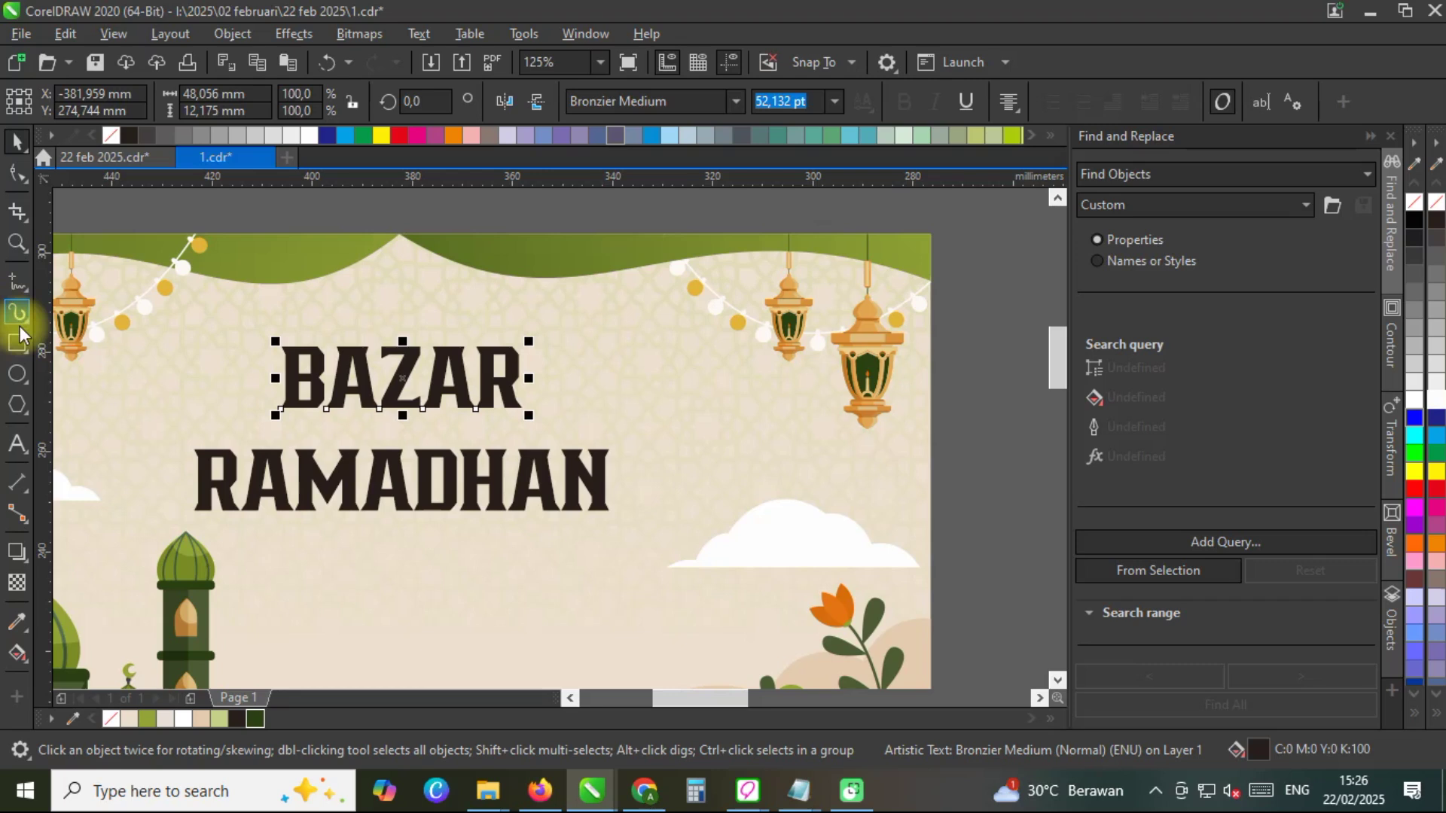
pyautogui.click(28, 562)
pyautogui.click(29, 562)
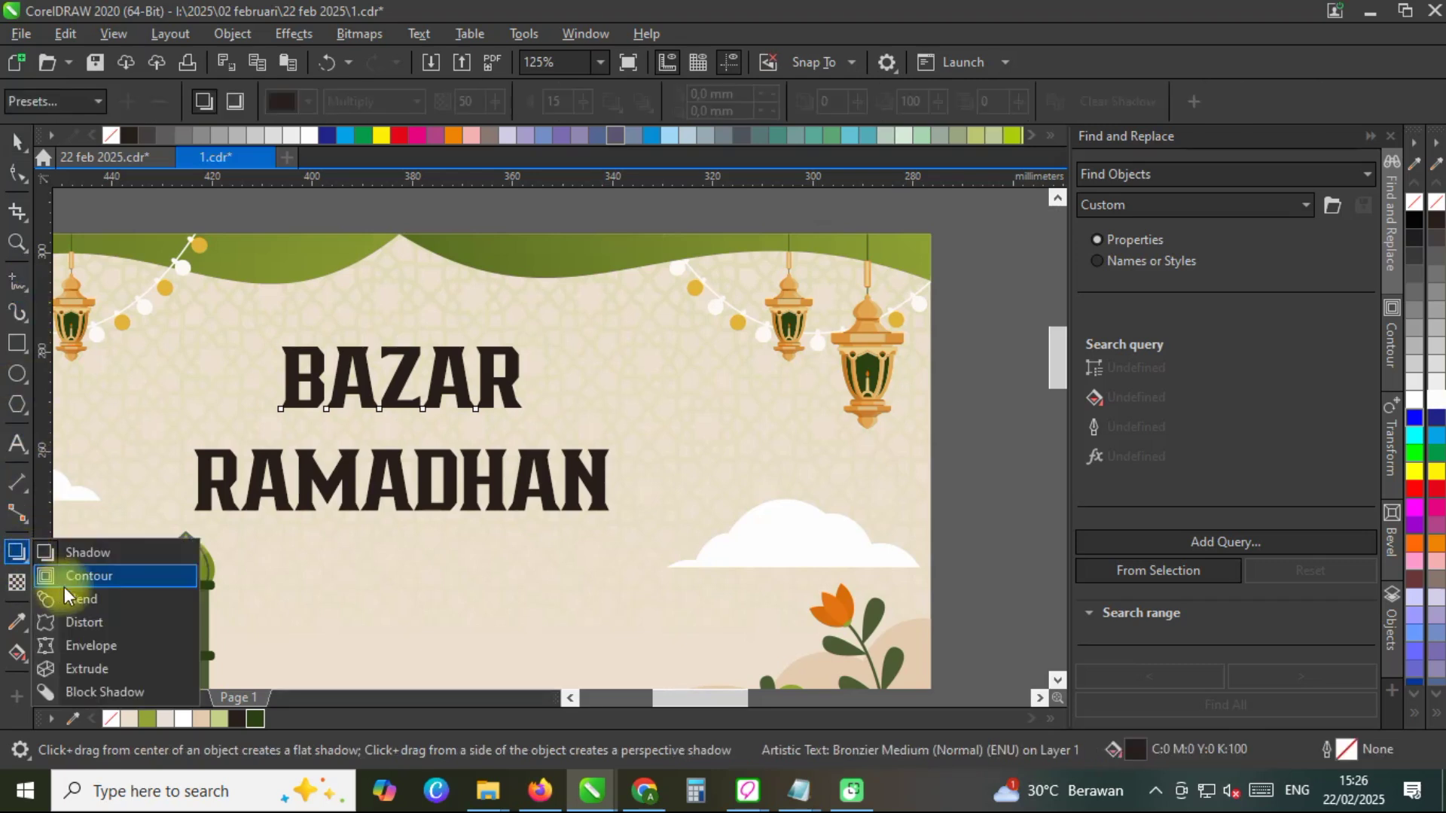
pyautogui.click(89, 646)
pyautogui.click(400, 405)
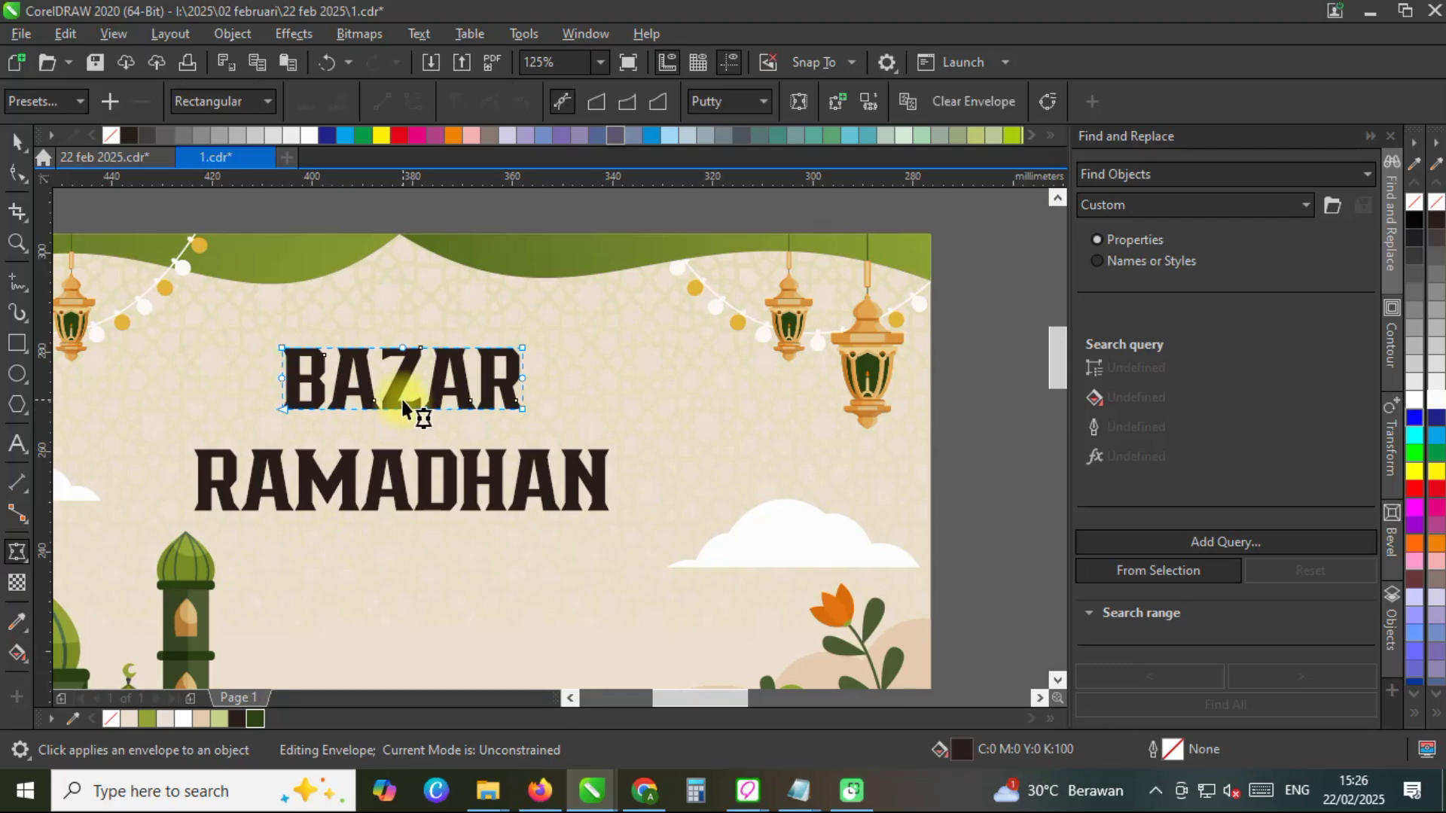
pyautogui.scroll(1, 403, 406)
pyautogui.scroll(1, 395, 350)
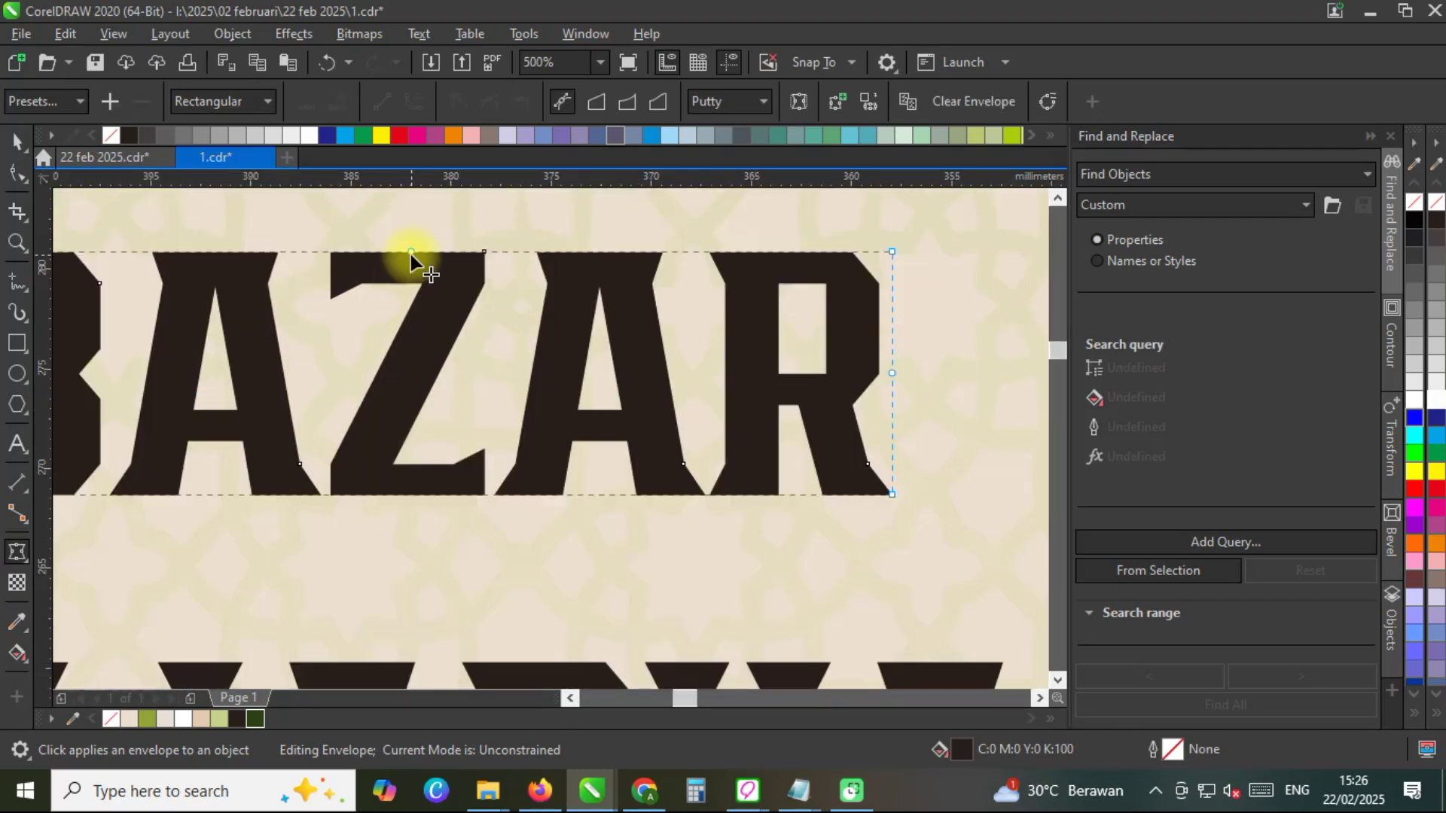
pyautogui.scroll(-1, 420, 278)
pyautogui.moveTo(418, 278); pyautogui.dragTo(418, 238)
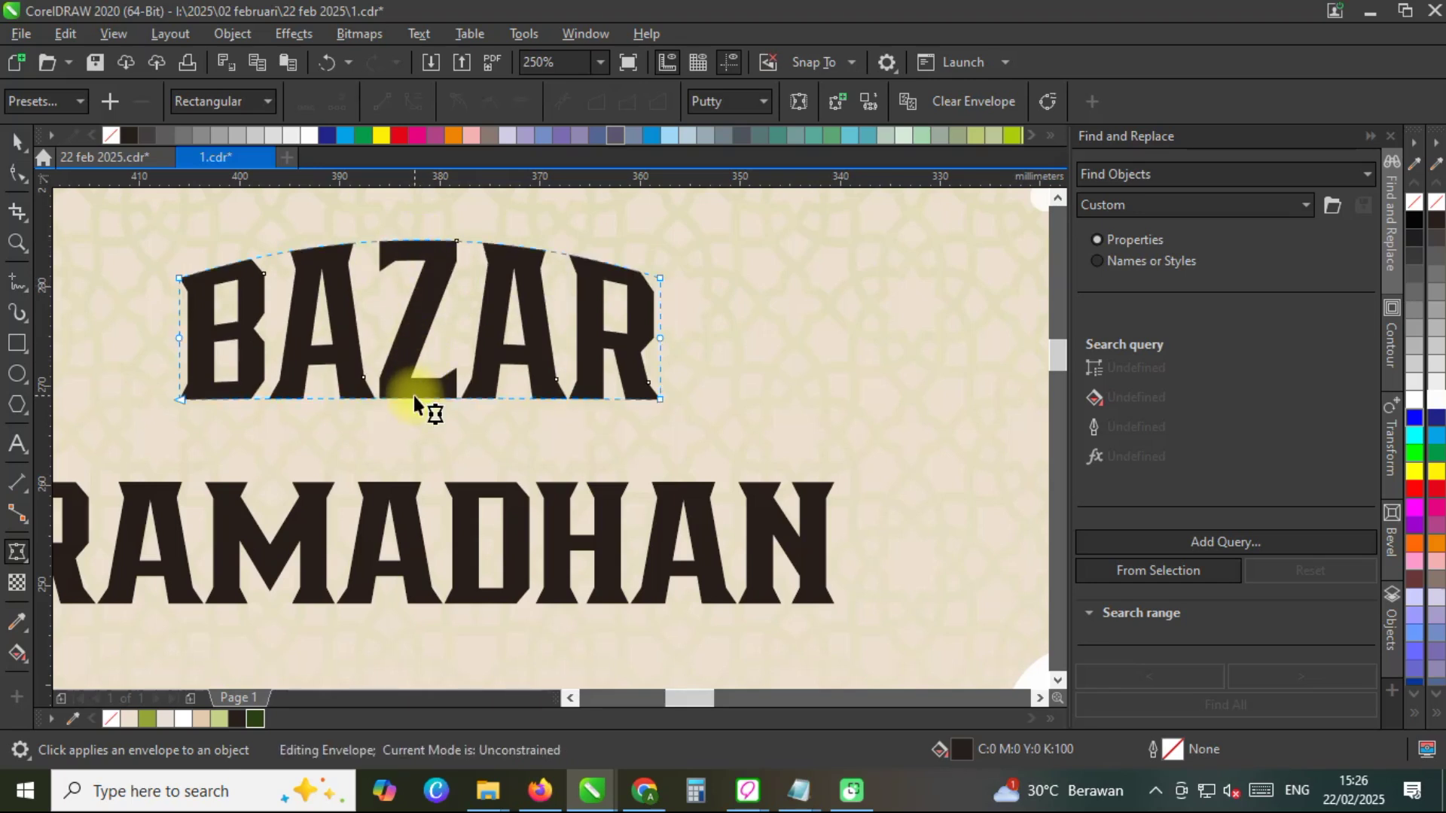
pyautogui.moveTo(412, 395); pyautogui.dragTo(414, 369)
pyautogui.scroll(-2, 420, 424)
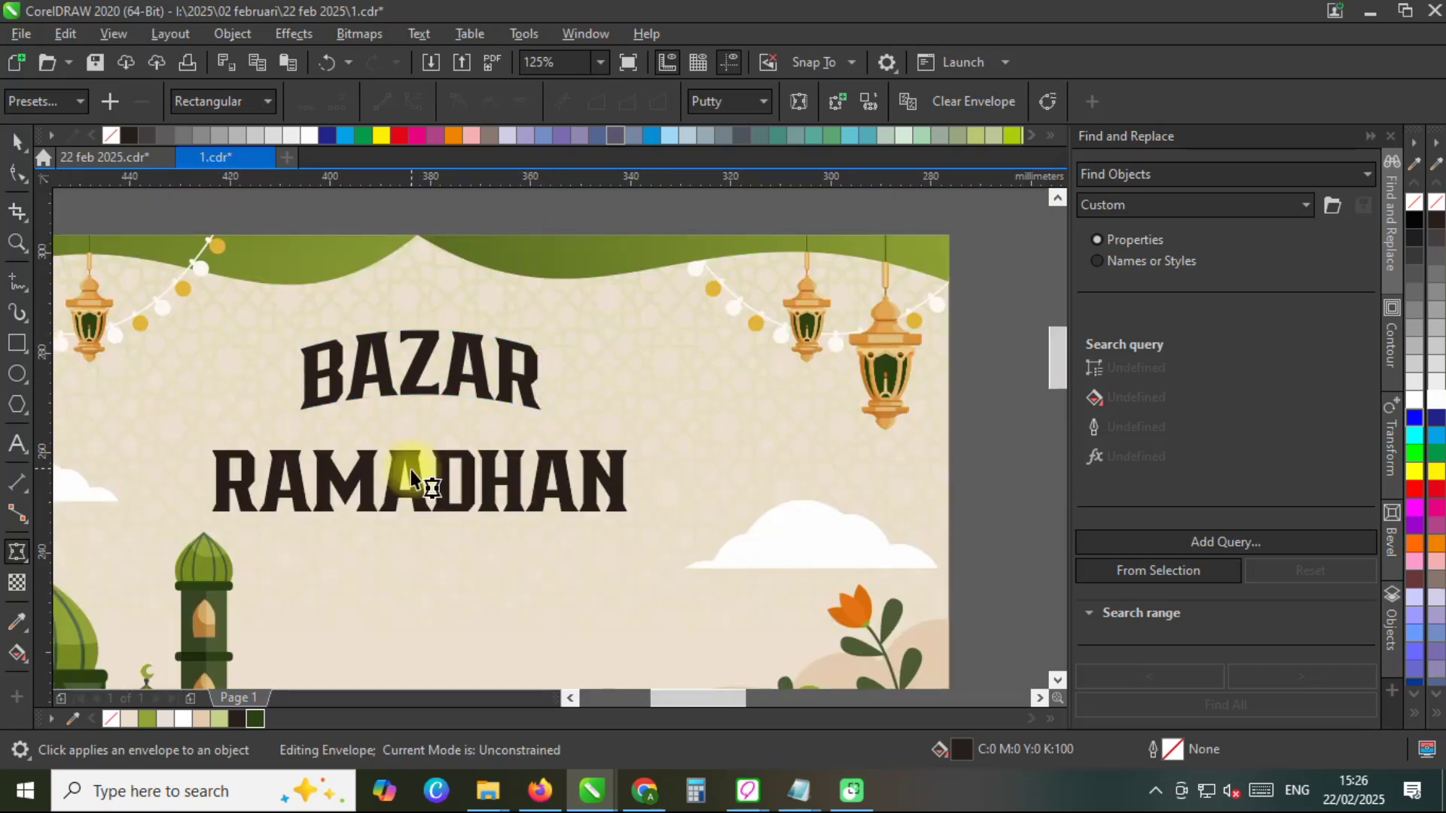
# Apply an Envelope to the word RAMADHAN and arch the middle of its top and bottom edges upward.
pyautogui.click(410, 497)
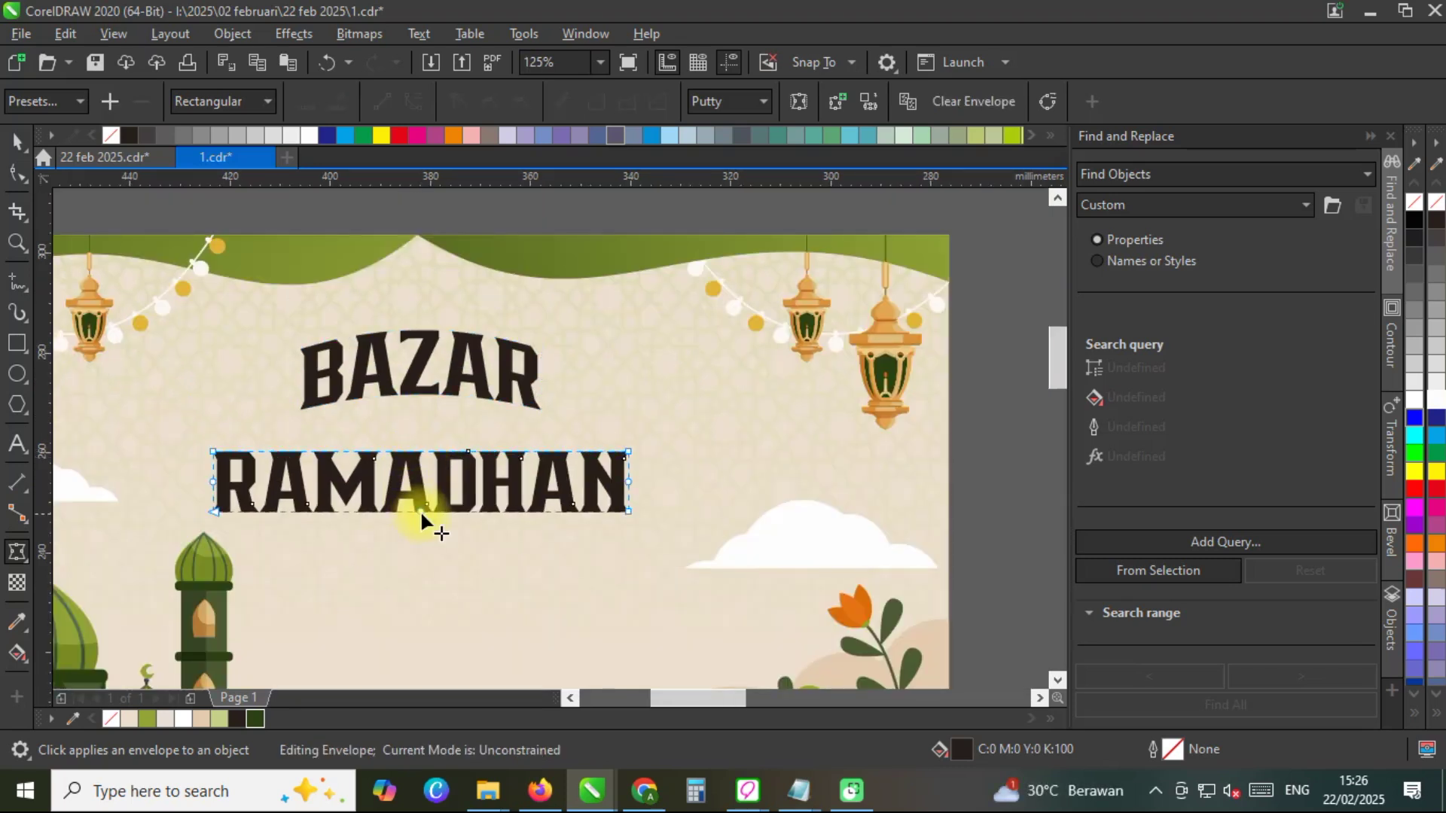
pyautogui.moveTo(417, 442); pyautogui.dragTo(419, 423)
pyautogui.moveTo(410, 512); pyautogui.dragTo(417, 494)
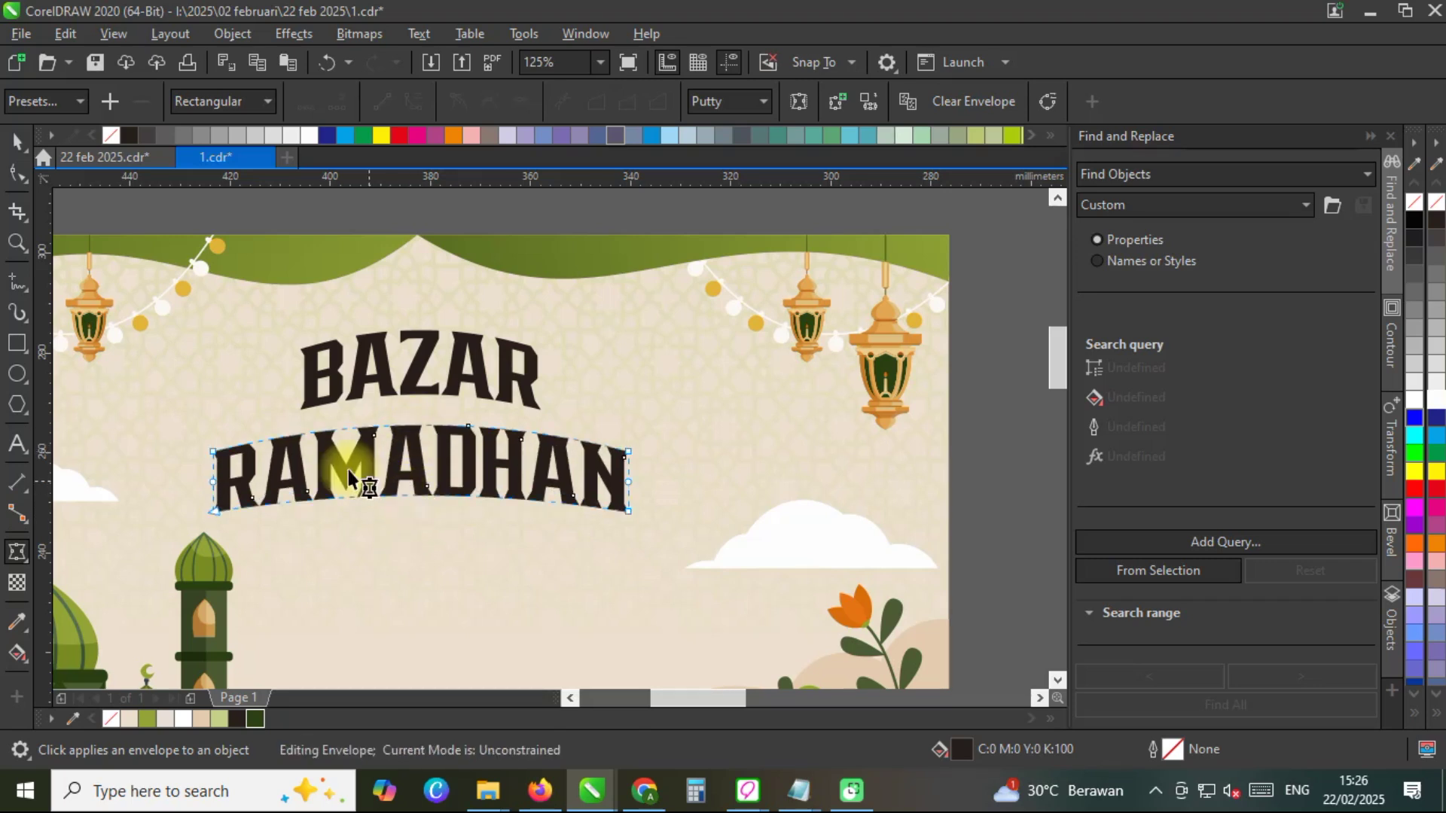
pyautogui.click(17, 141)
# Enlarge the two arched title words together about their centre to about 117.2 × 51.6 mm.
pyautogui.scroll(-2, 551, 419)
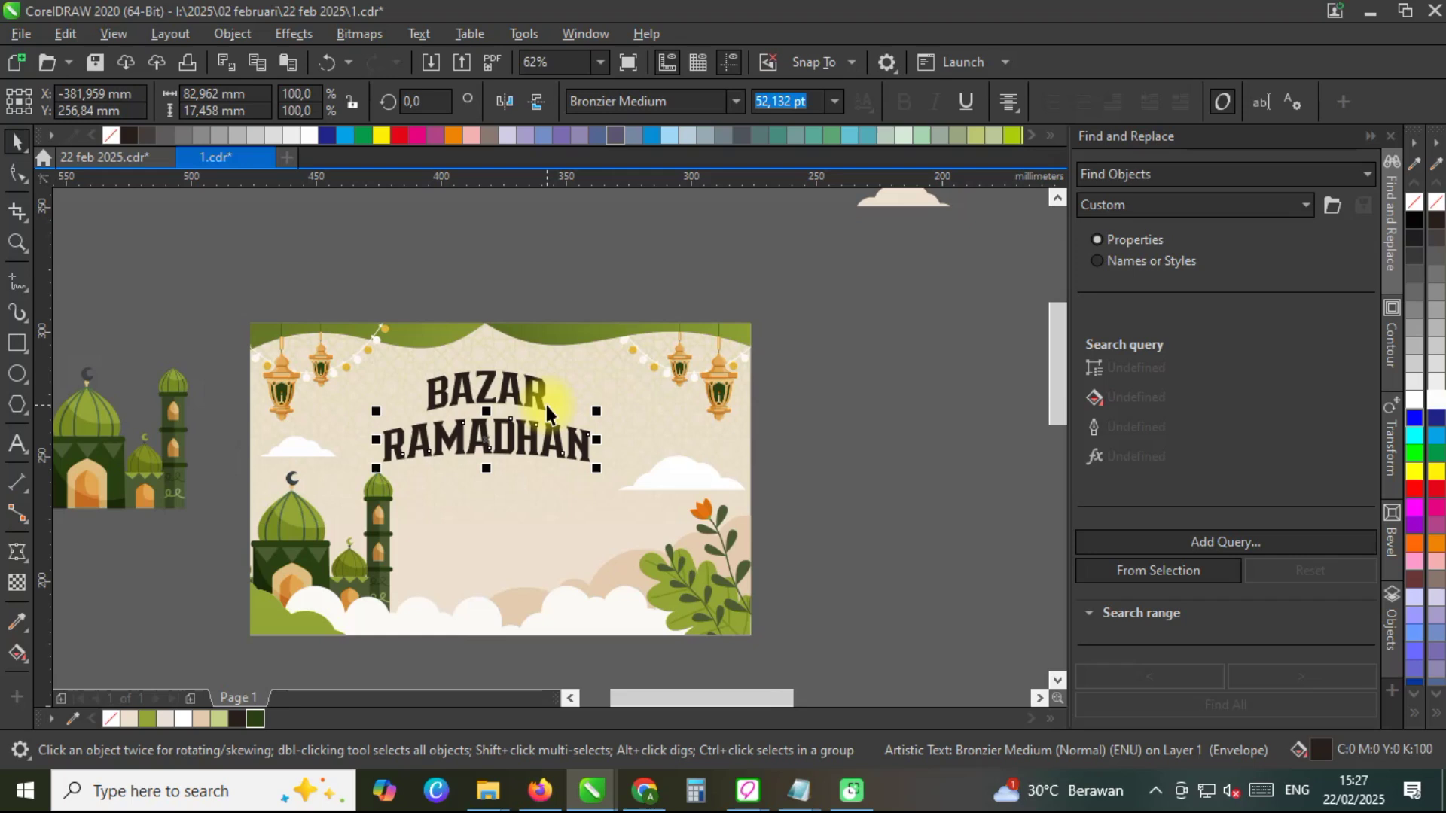
pyautogui.keyDown('shift'); pyautogui.click(536, 394); pyautogui.keyUp('shift')
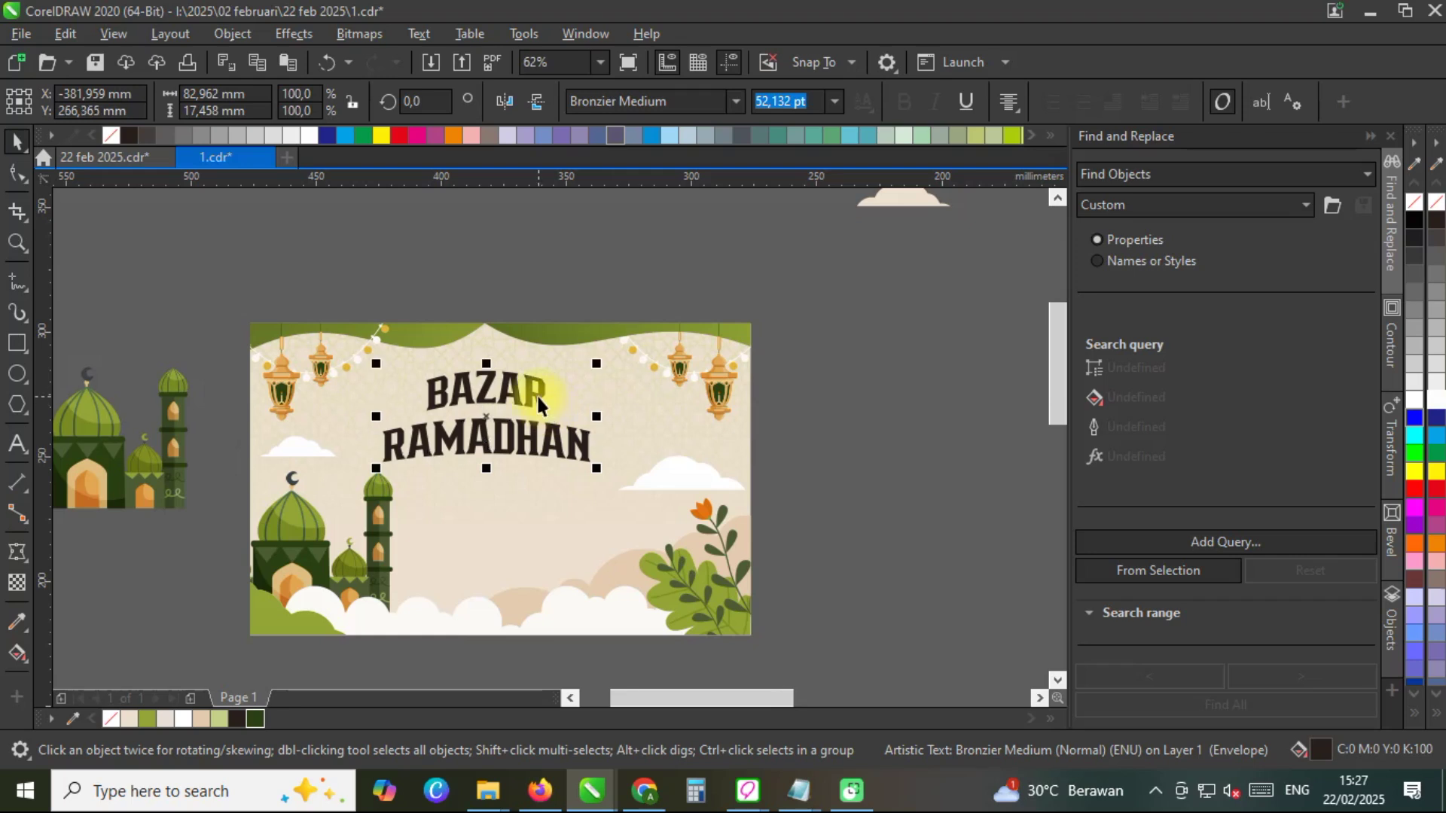
pyautogui.moveTo(589, 473); pyautogui.dragTo(631, 494)
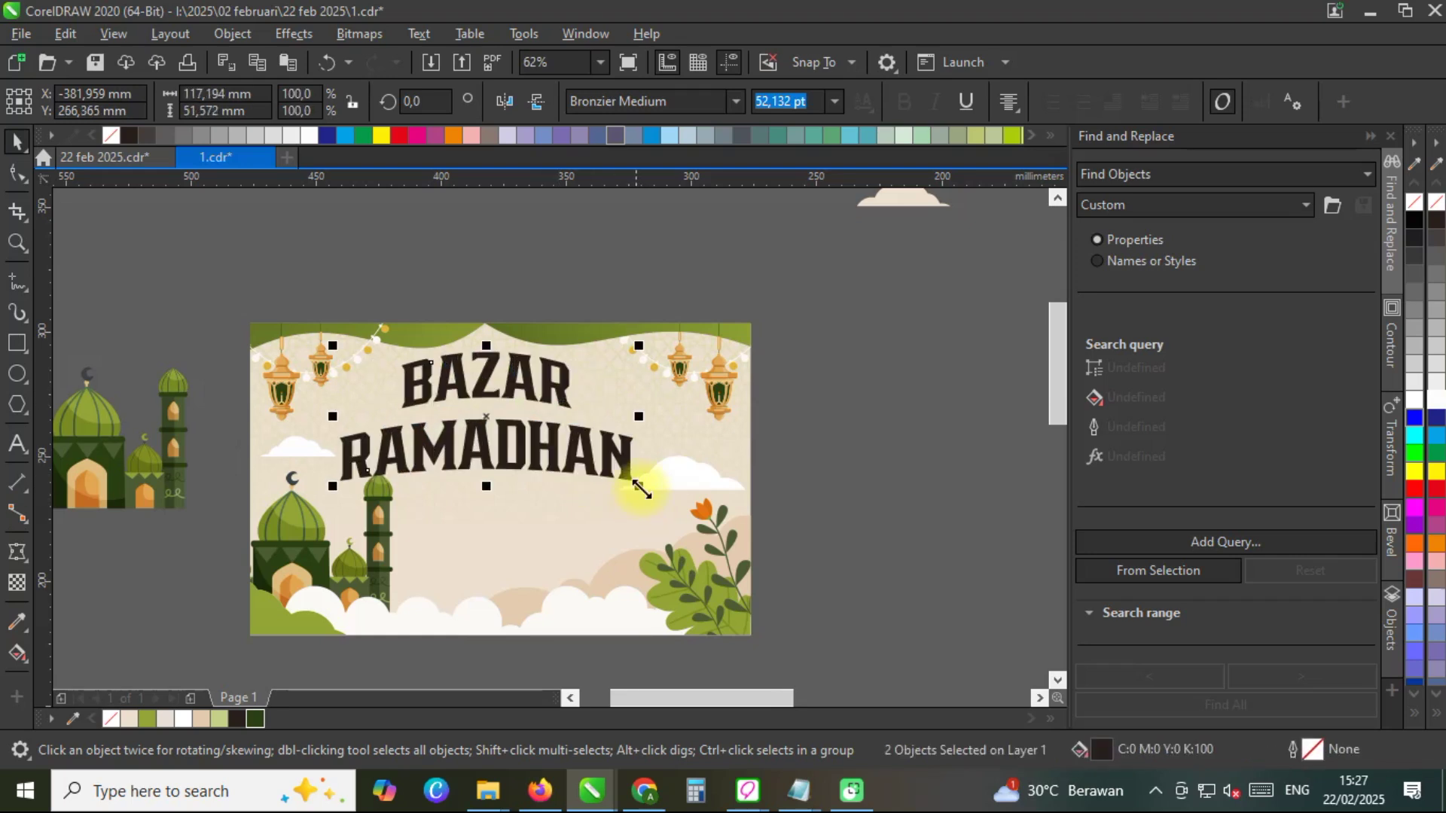
pyautogui.click(838, 426)
# Move the word BAZAR down closer to RAMADHAN and enlarge it to about 81.1 × 26.9 mm.
pyautogui.scroll(3, 558, 399)
pyautogui.click(505, 387)
pyautogui.click(483, 348)
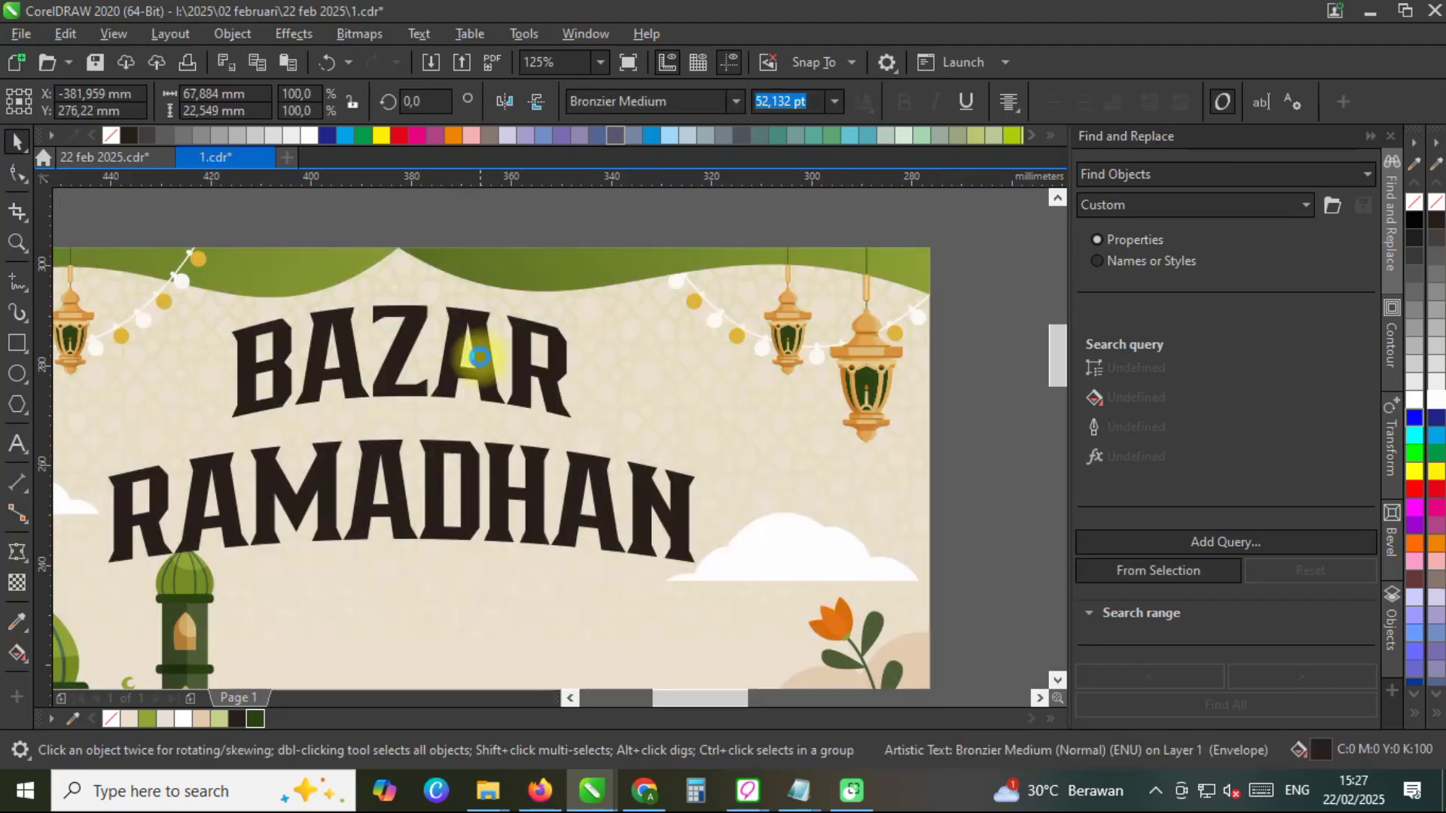
pyautogui.moveTo(480, 357); pyautogui.dragTo(481, 382)
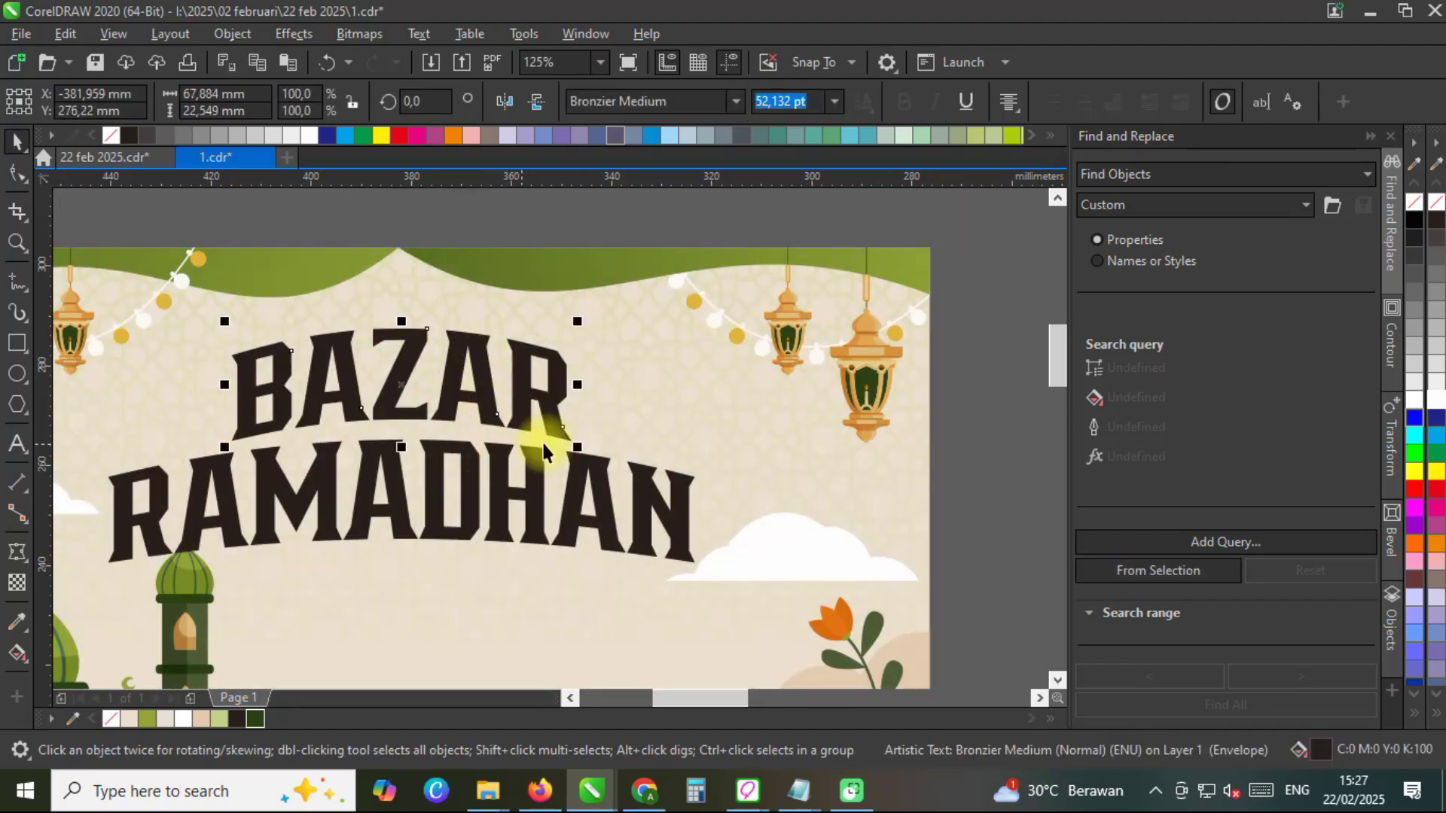
pyautogui.moveTo(580, 452)
pyautogui.mouseDown()
pyautogui.moveTo(612, 477)
pyautogui.moveTo(585, 413)
pyautogui.moveTo(562, 467)
pyautogui.mouseUp()
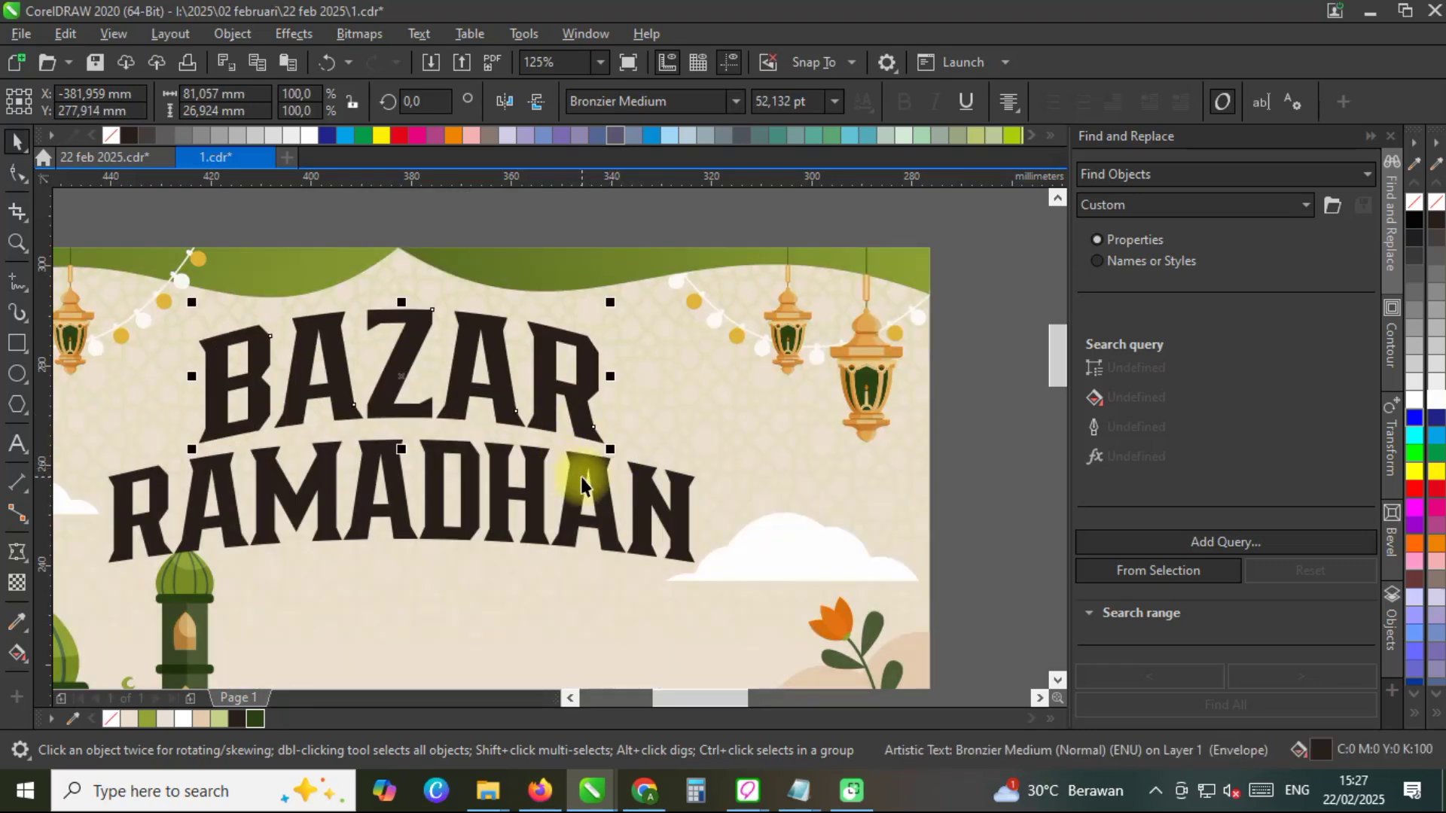
# Scale both title words together to about 115.2 × 49.9 mm and fill them with yellow C0 M20 Y100 K0.
pyautogui.keyDown('shift'); pyautogui.click(578, 482); pyautogui.keyUp('shift')
pyautogui.moveTo(698, 568)
pyautogui.mouseDown()
pyautogui.moveTo(574, 435)
pyautogui.moveTo(574, 392)
pyautogui.moveTo(696, 559)
pyautogui.mouseUp()
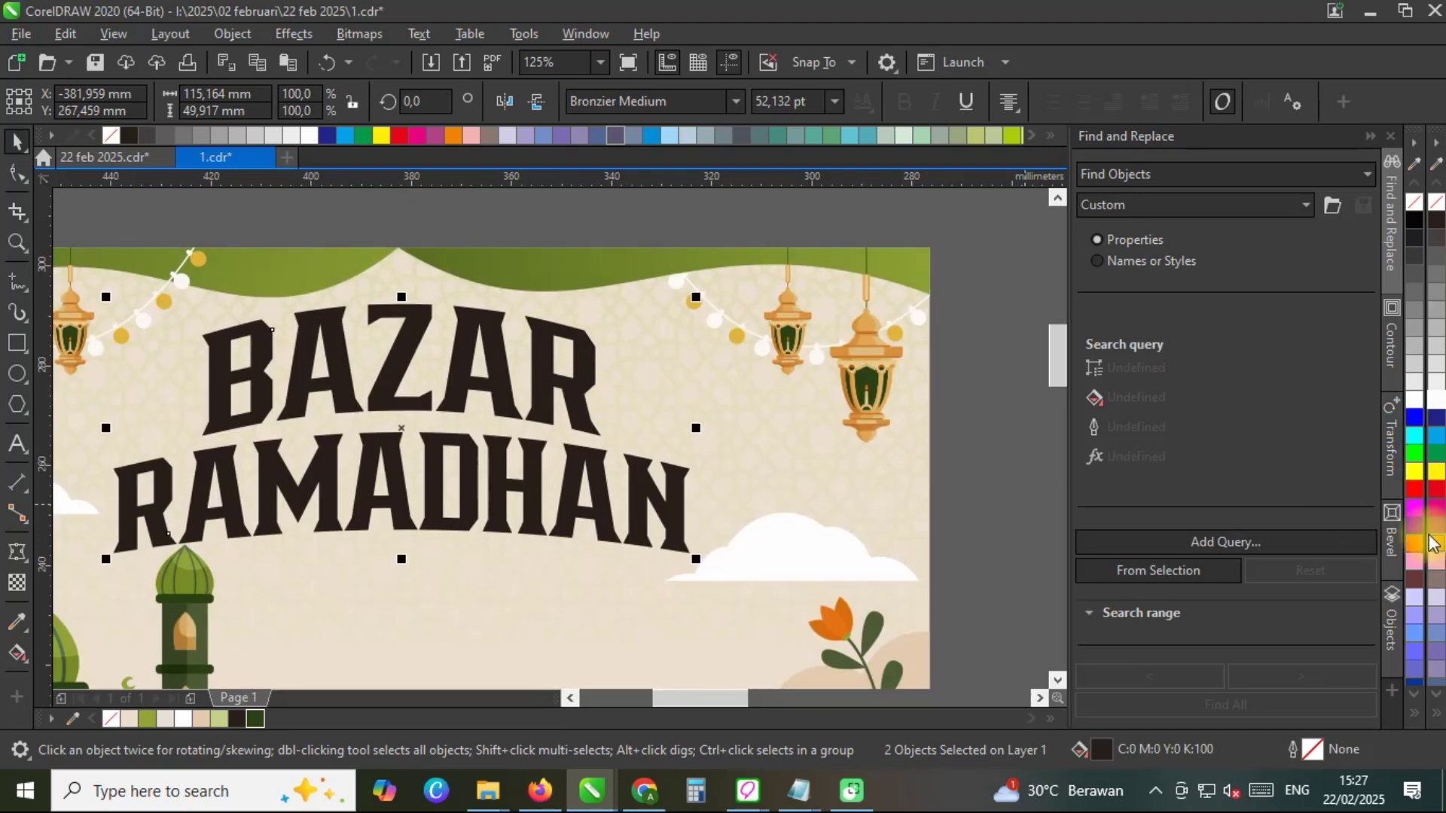
pyautogui.scroll(-3, 953, 140)
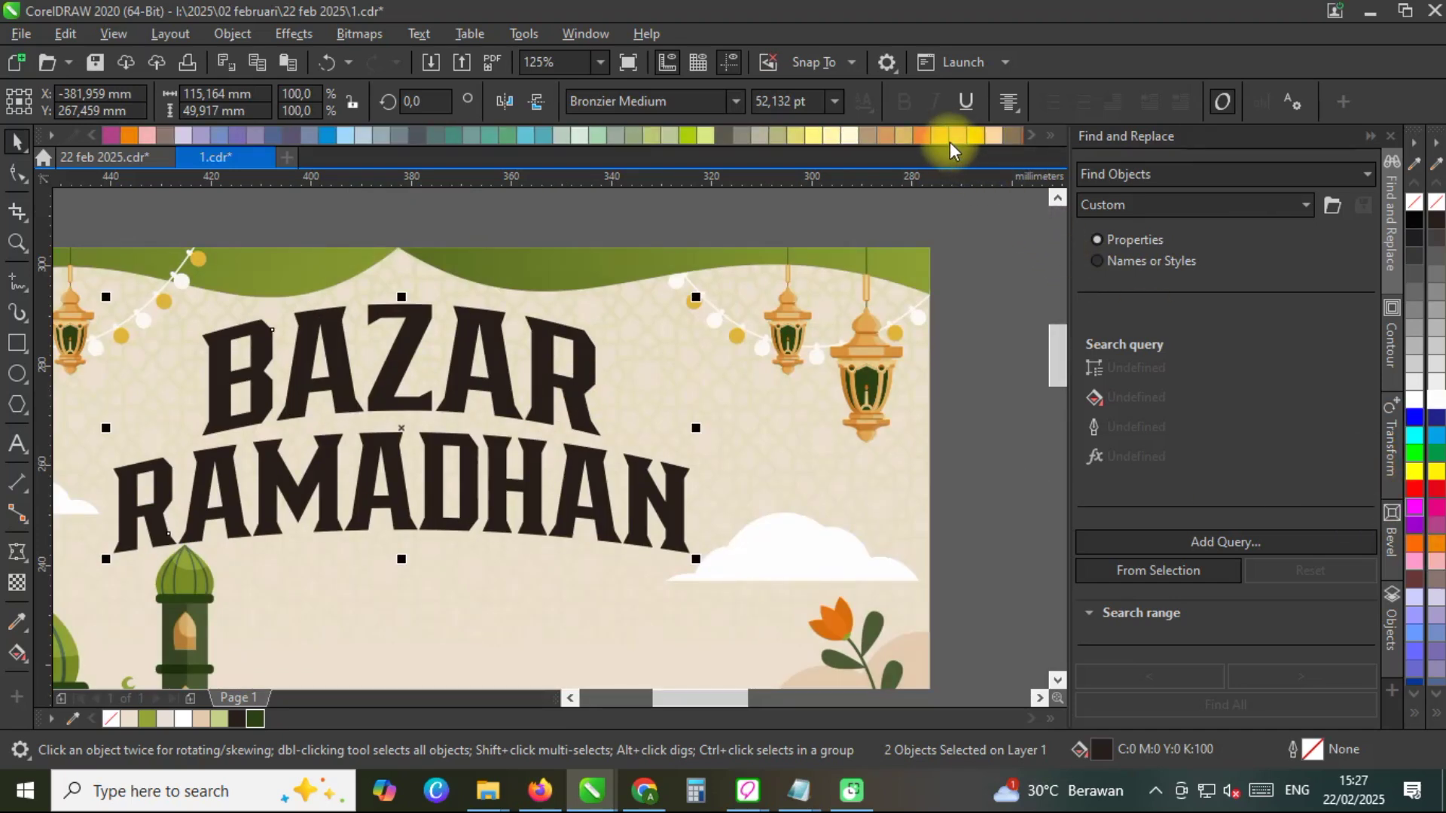
pyautogui.click(976, 136)
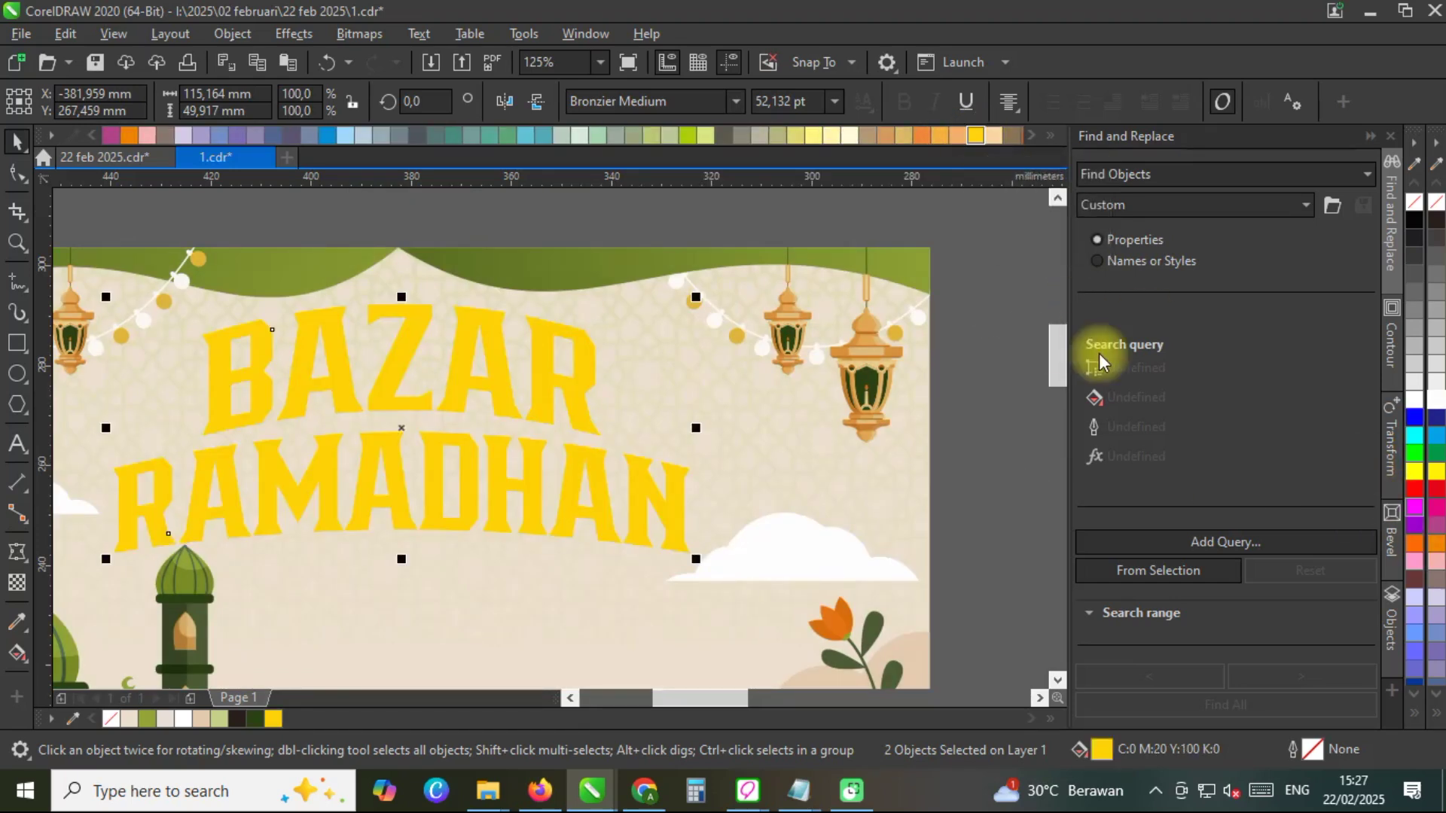
# Give both title words a dark green R38 G61 B14 outline, 8 pt wide, with round corners and placed behind the fill.
pyautogui.rightClick(1414, 220)
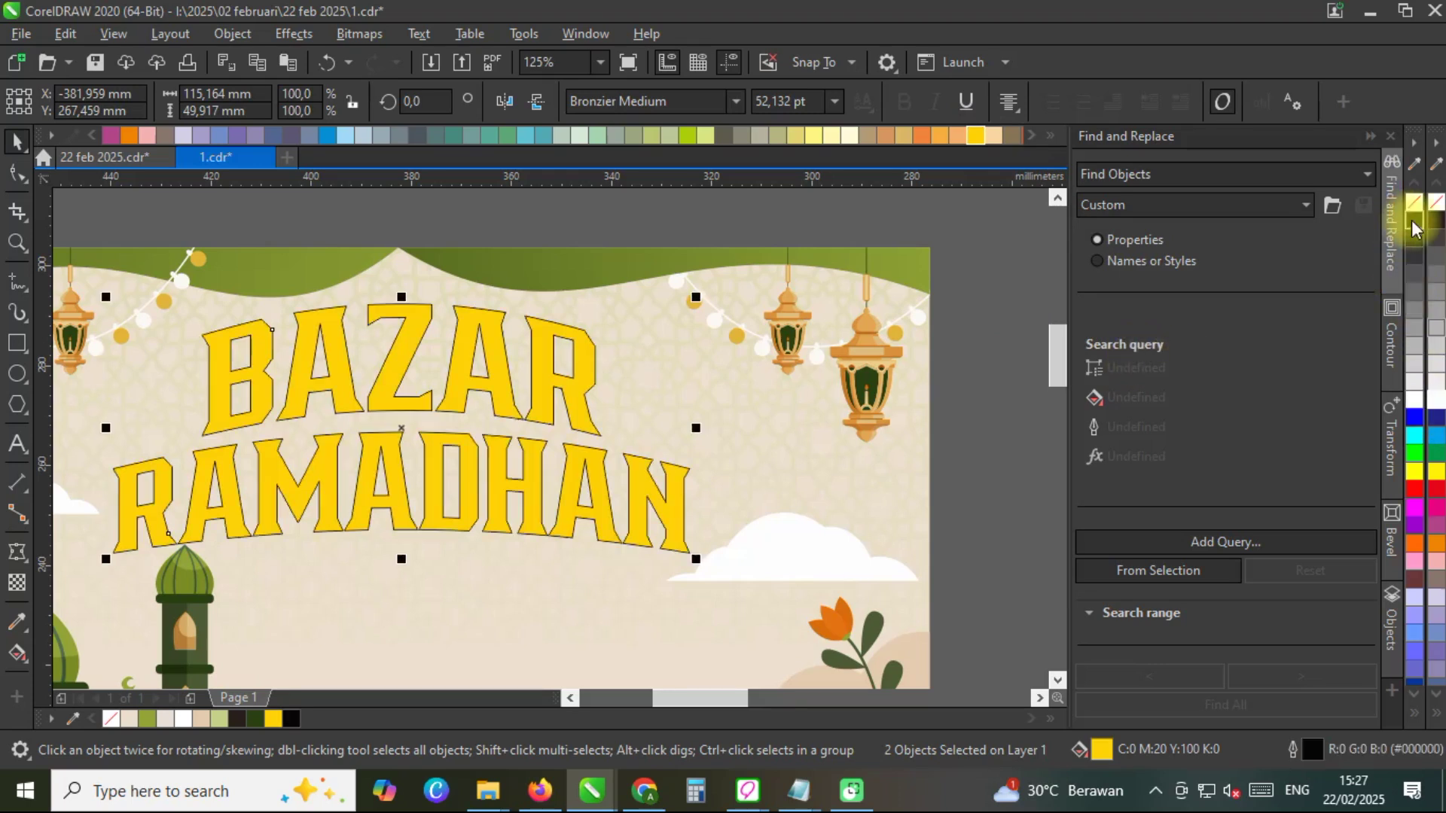
pyautogui.rightClick(256, 718)
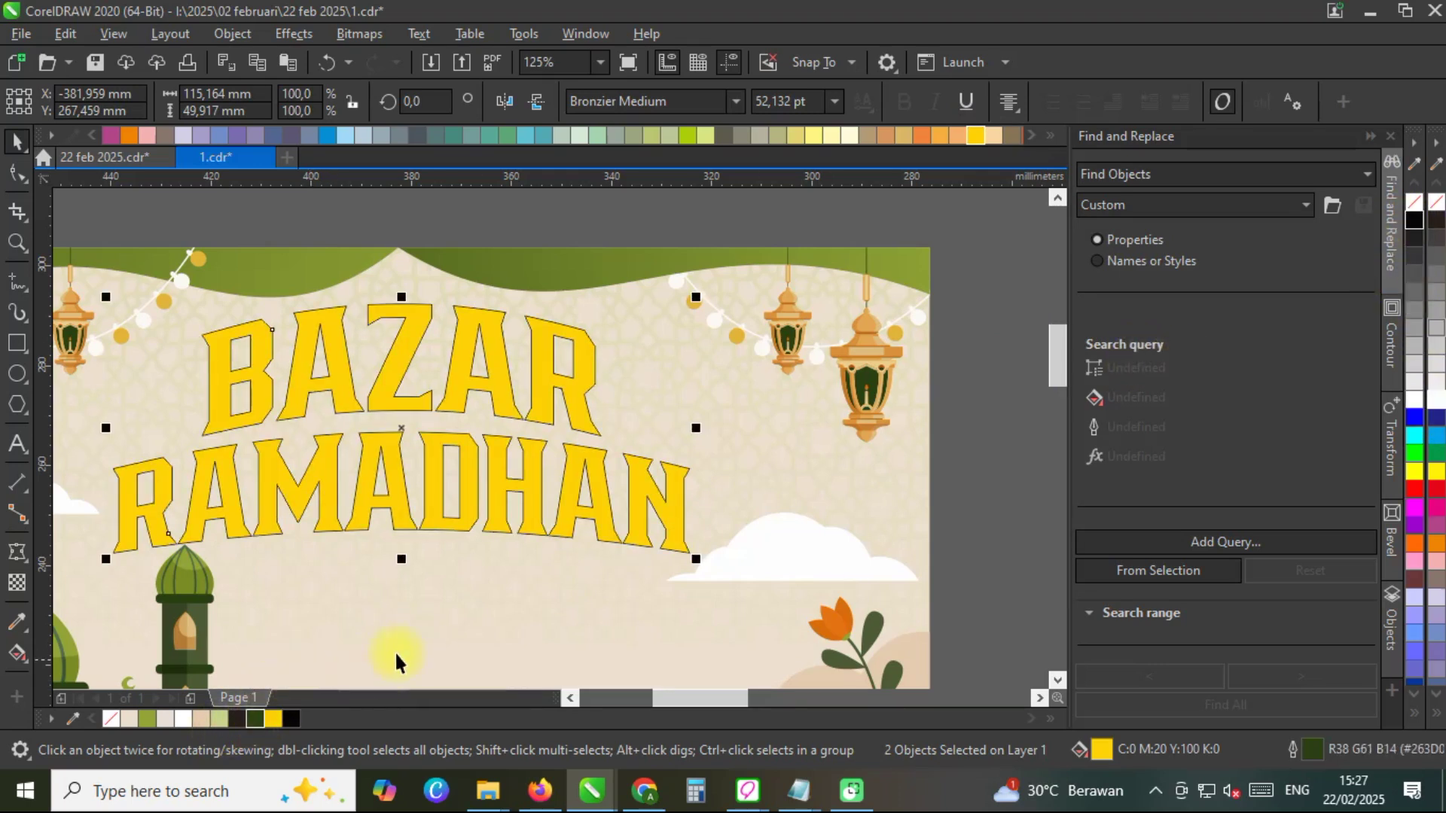
pyautogui.press('F12')
pyautogui.write('8')
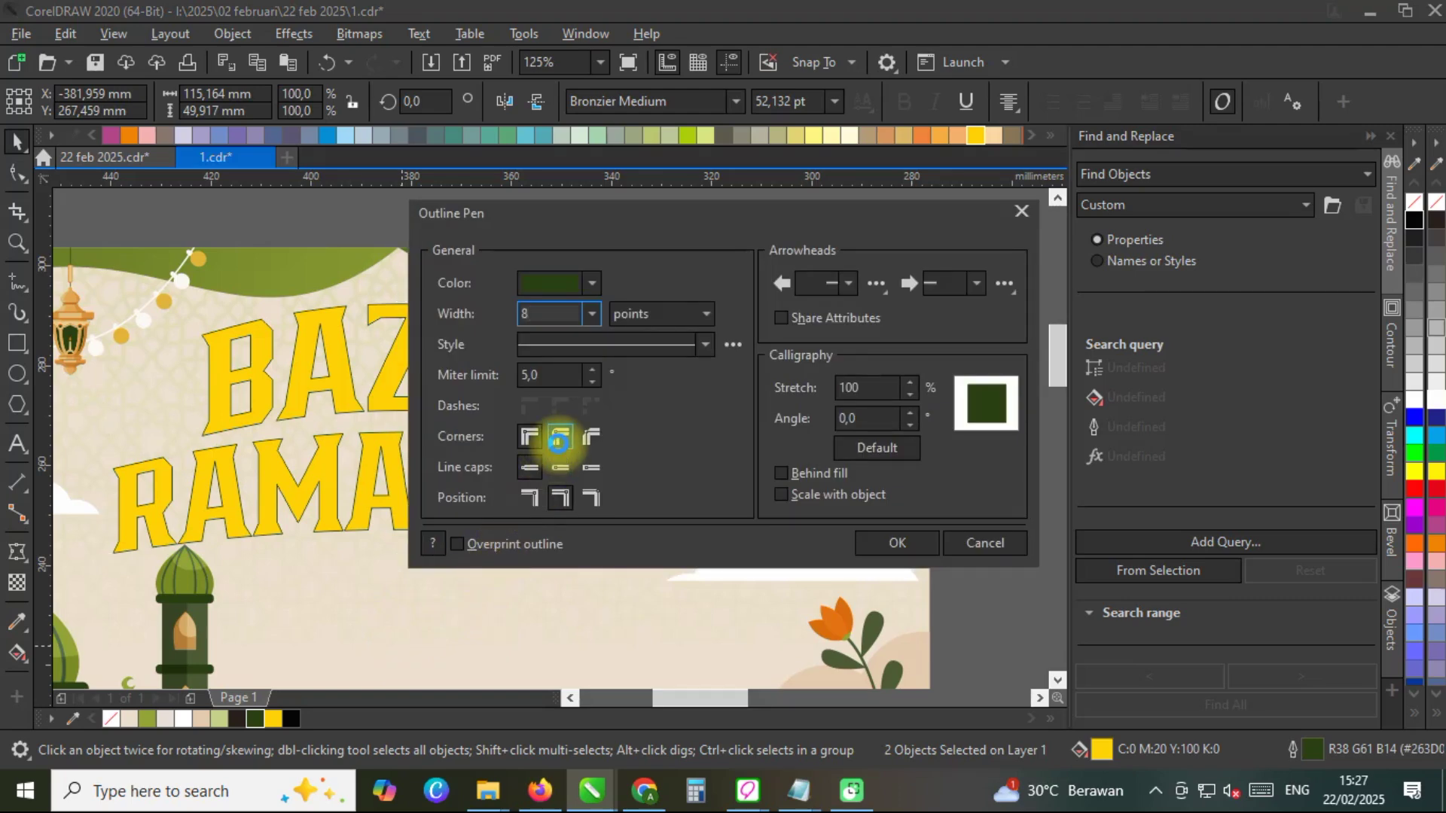
pyautogui.click(558, 438)
pyautogui.click(800, 472)
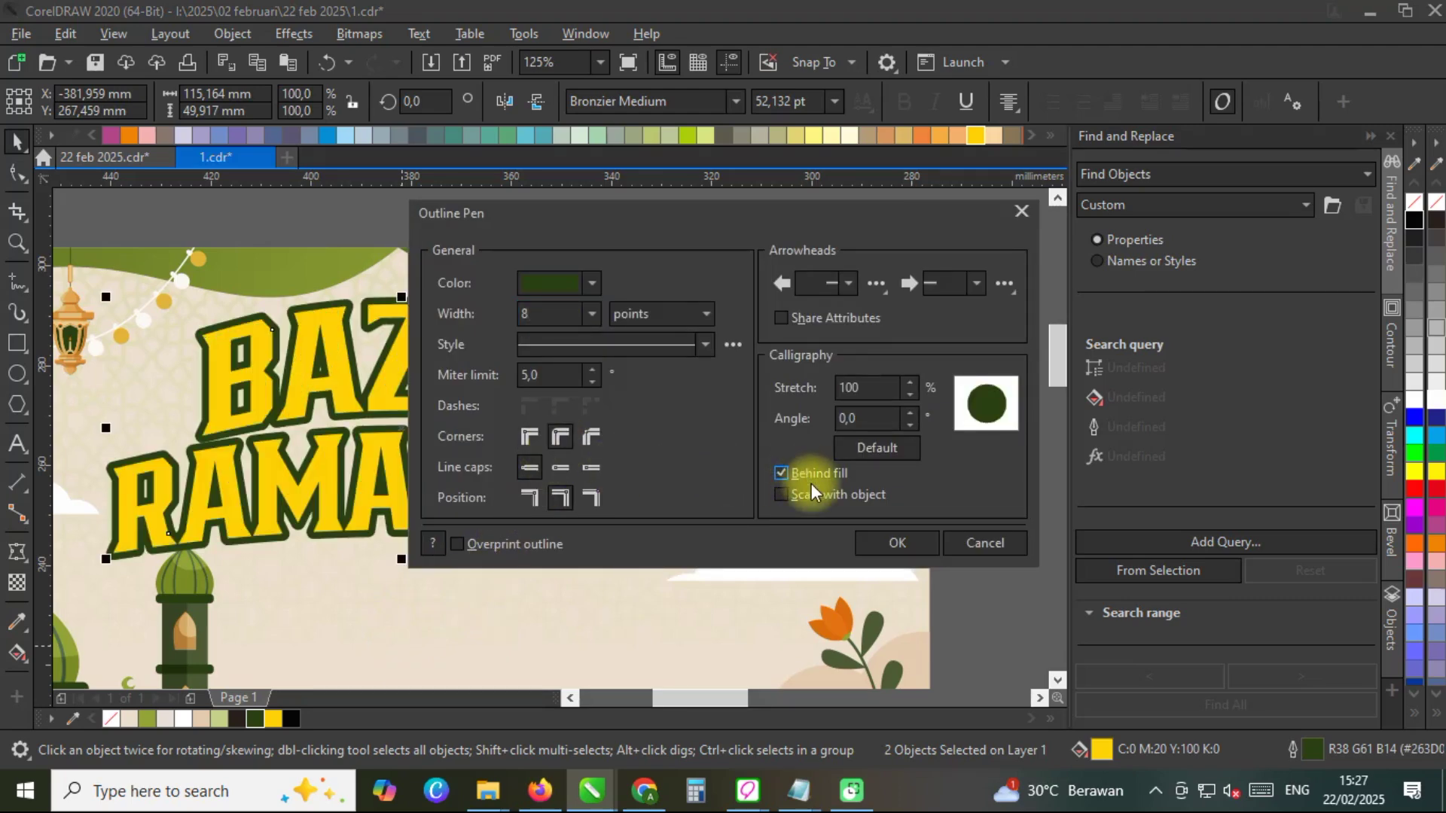
pyautogui.click(896, 535)
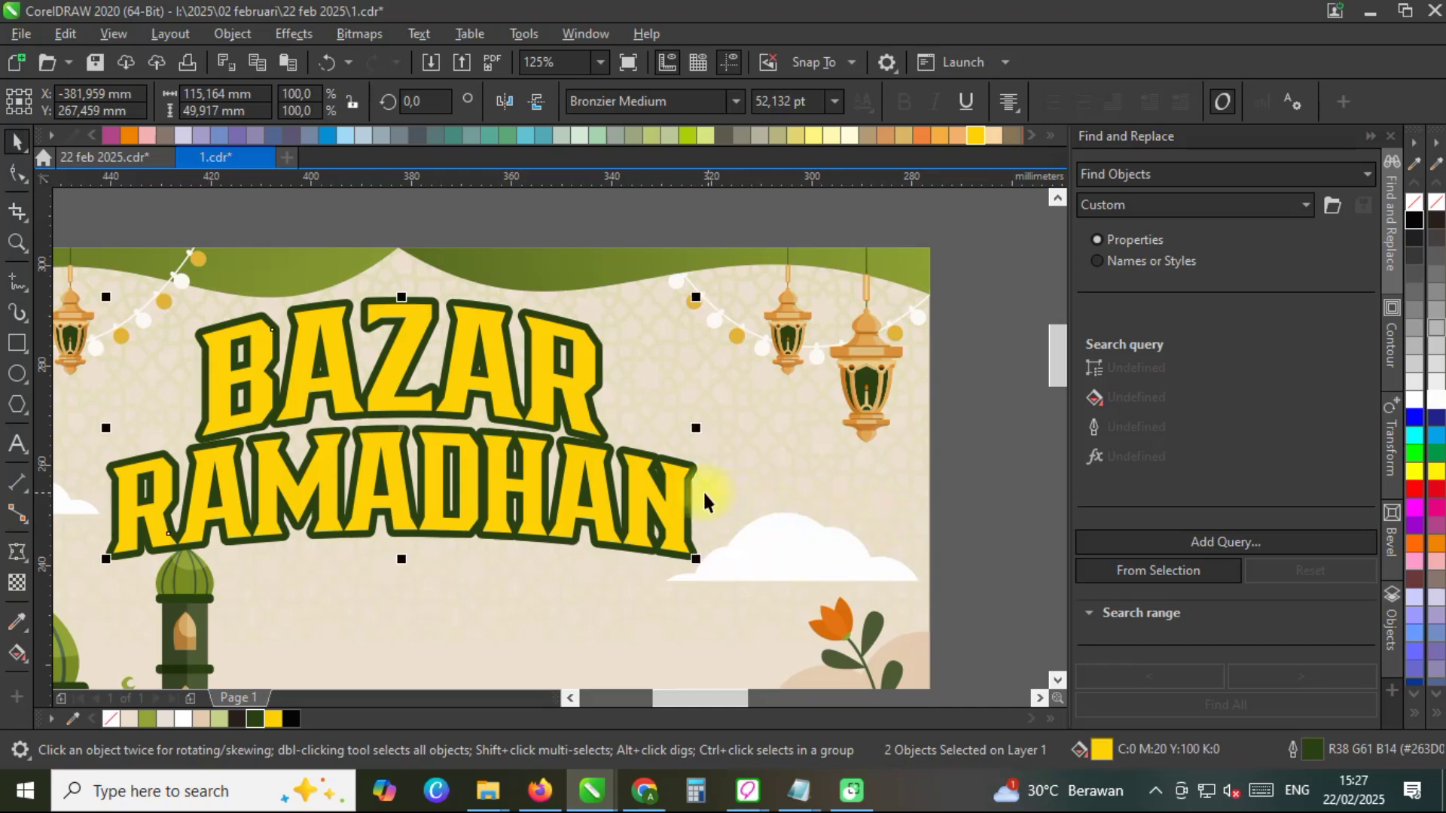
# Add a copy of the title with a white 12 pt outline and order it behind the green-outlined words.
pyautogui.press('F12')
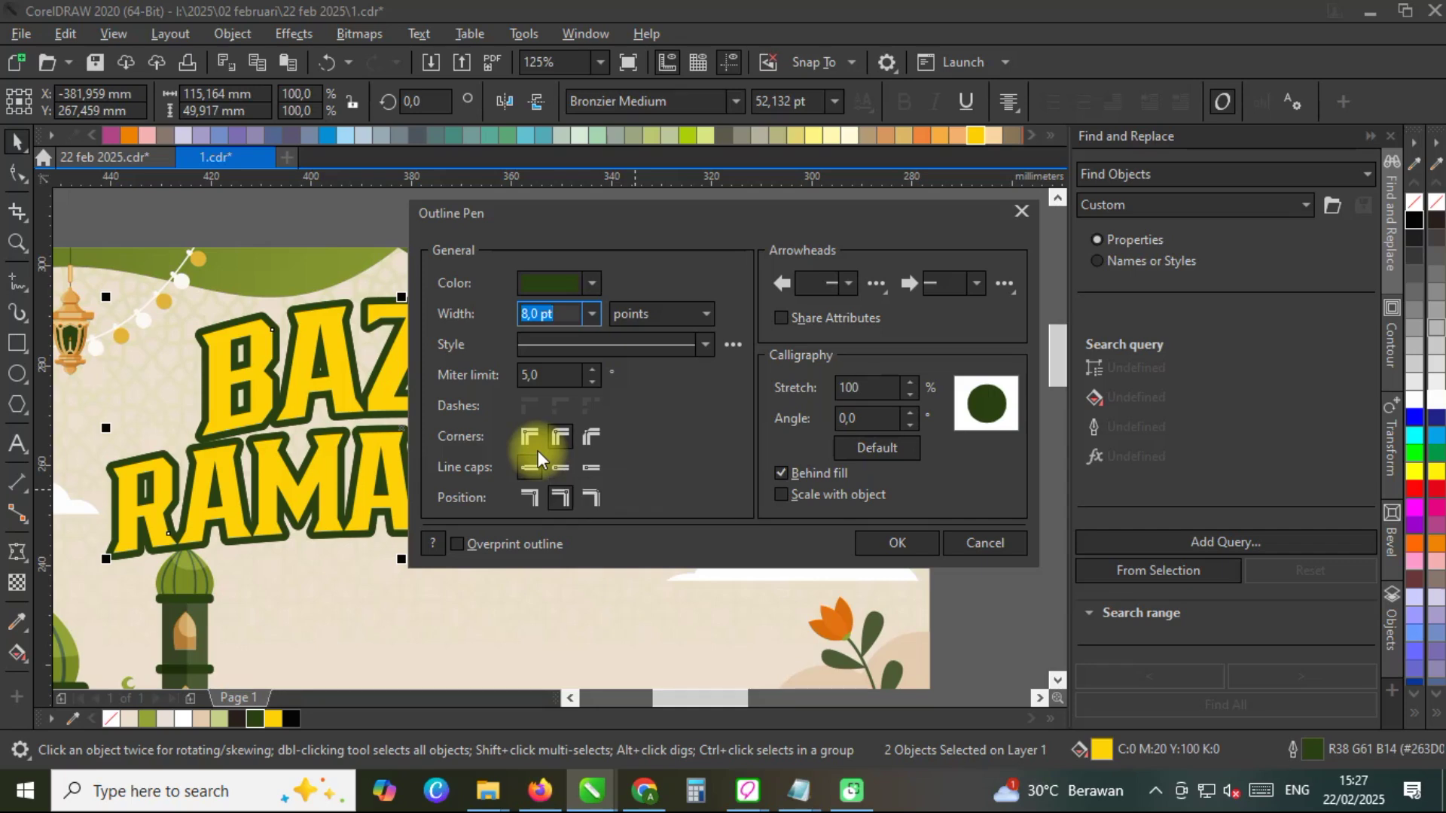
pyautogui.write('10')
pyautogui.press('Return')
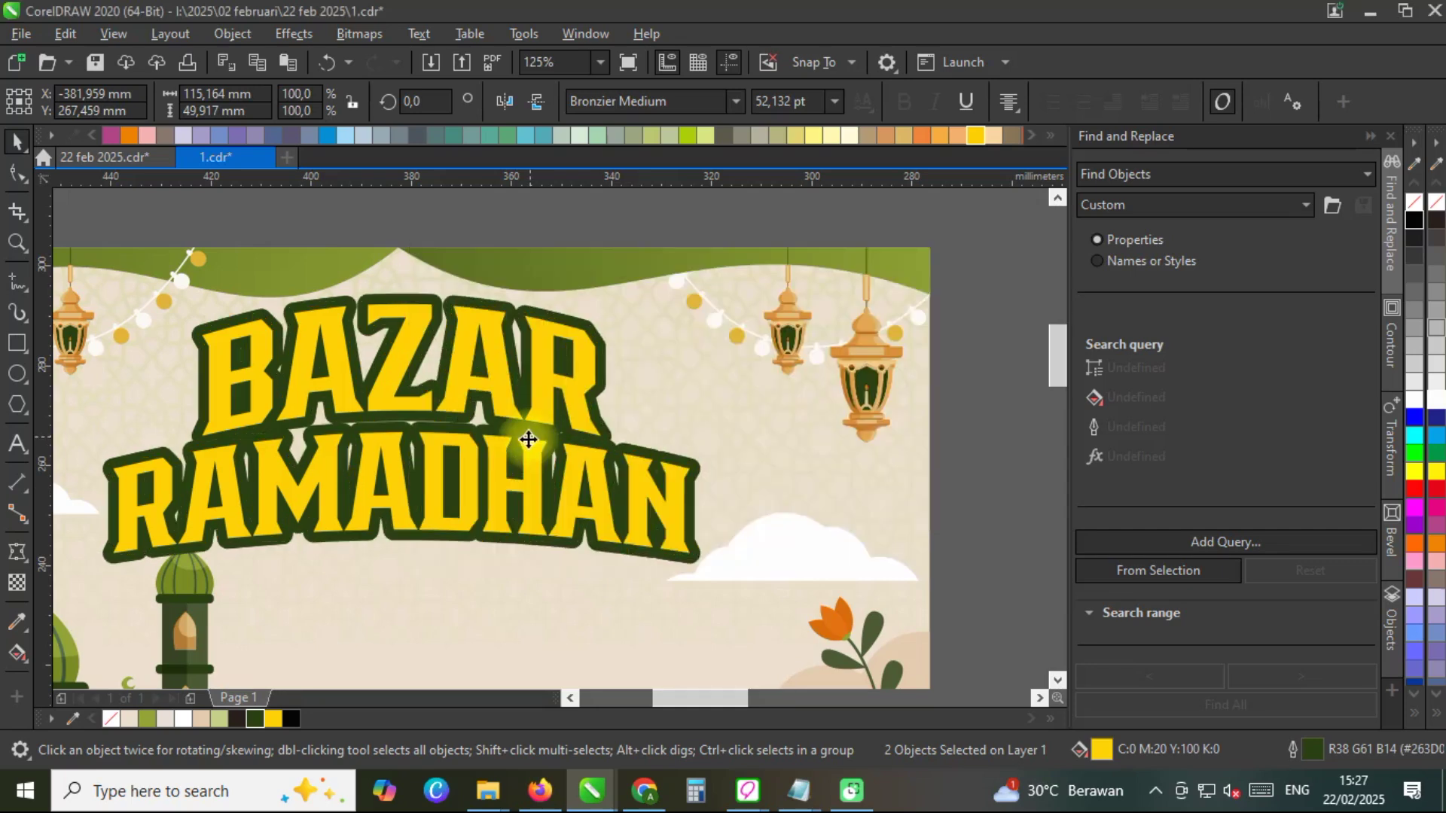
pyautogui.rightClick(1414, 400)
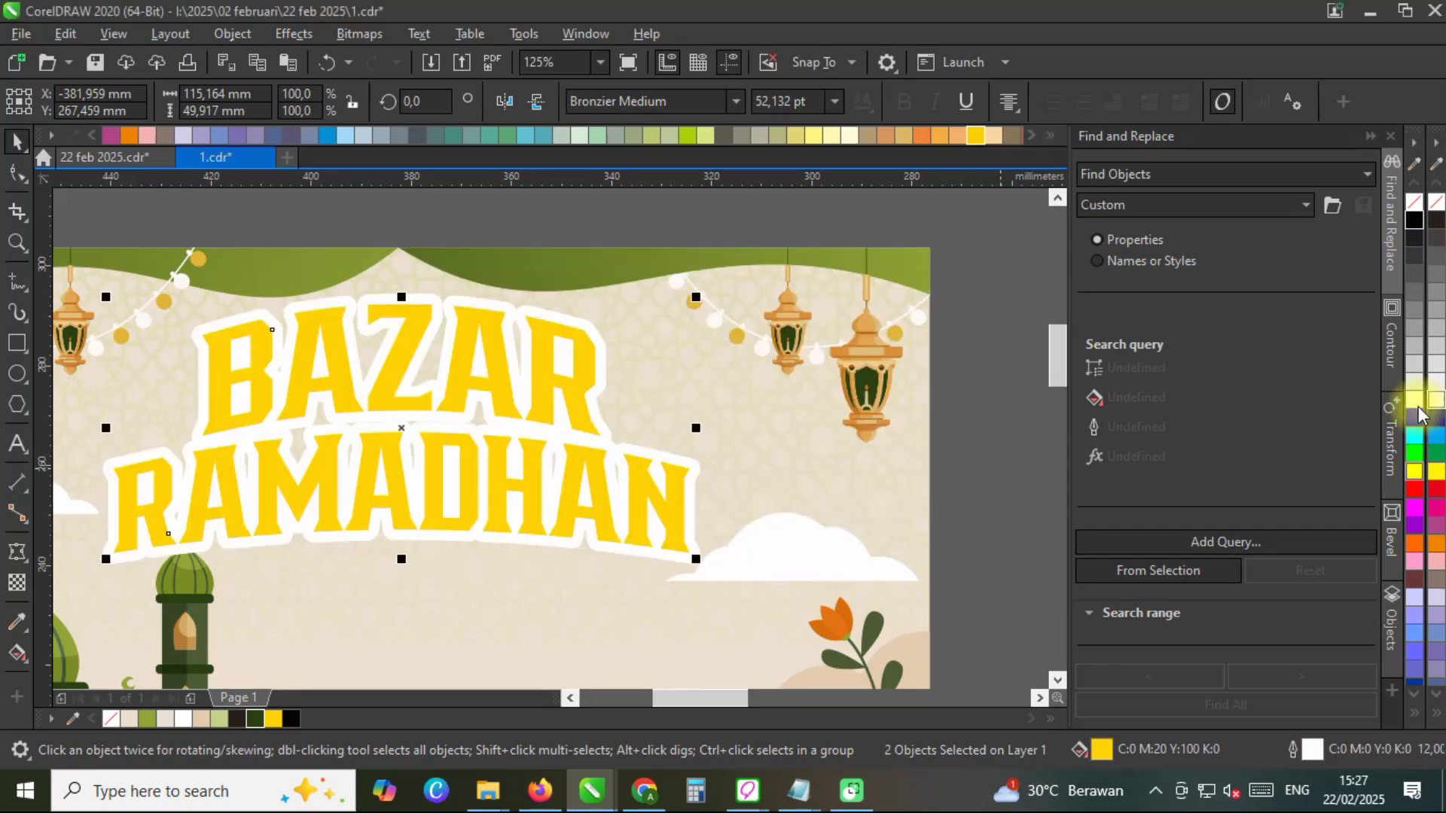
pyautogui.rightClick(518, 453)
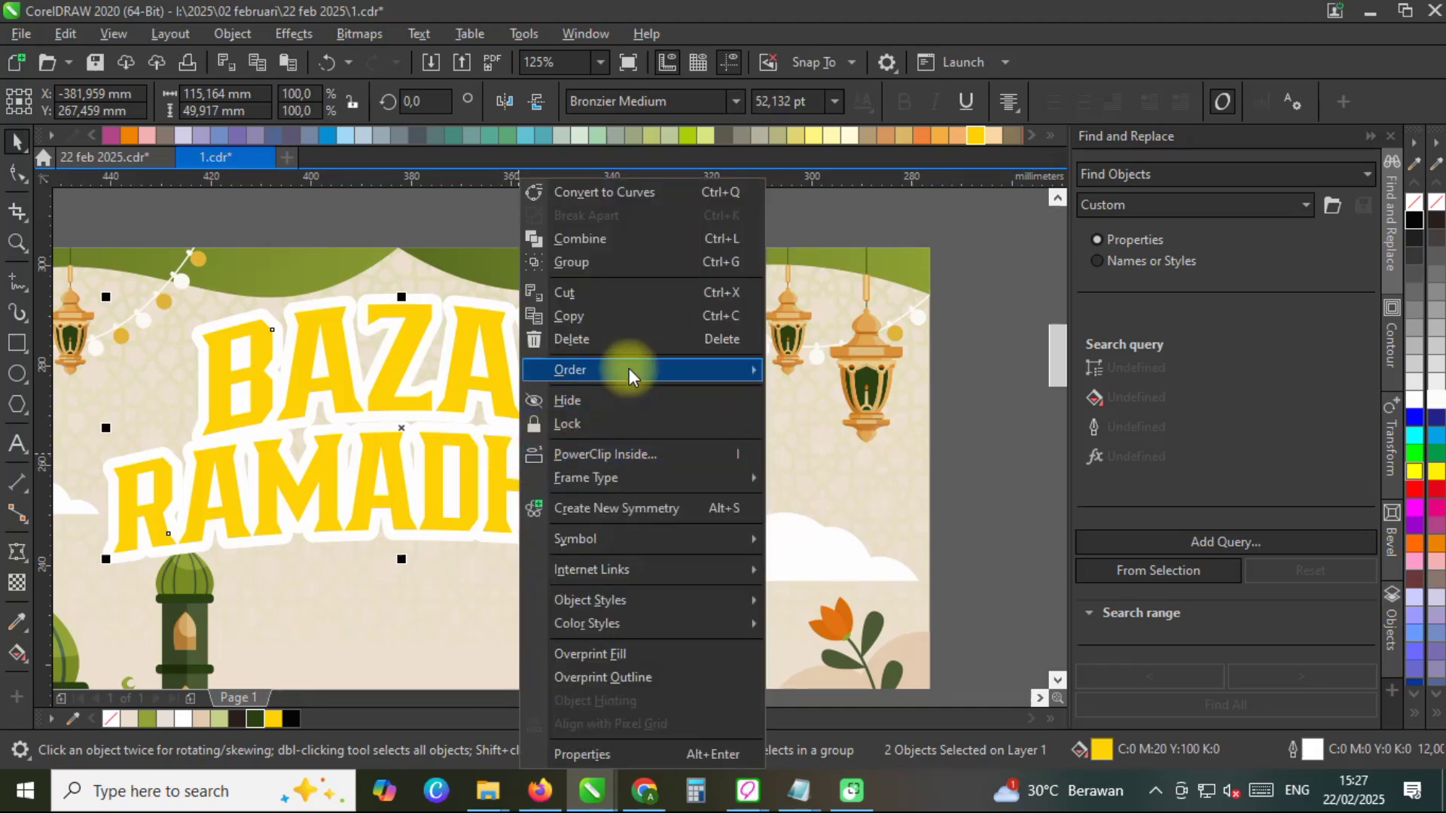
pyautogui.moveTo(629, 369)
pyautogui.click(873, 529)
pyautogui.click(581, 576)
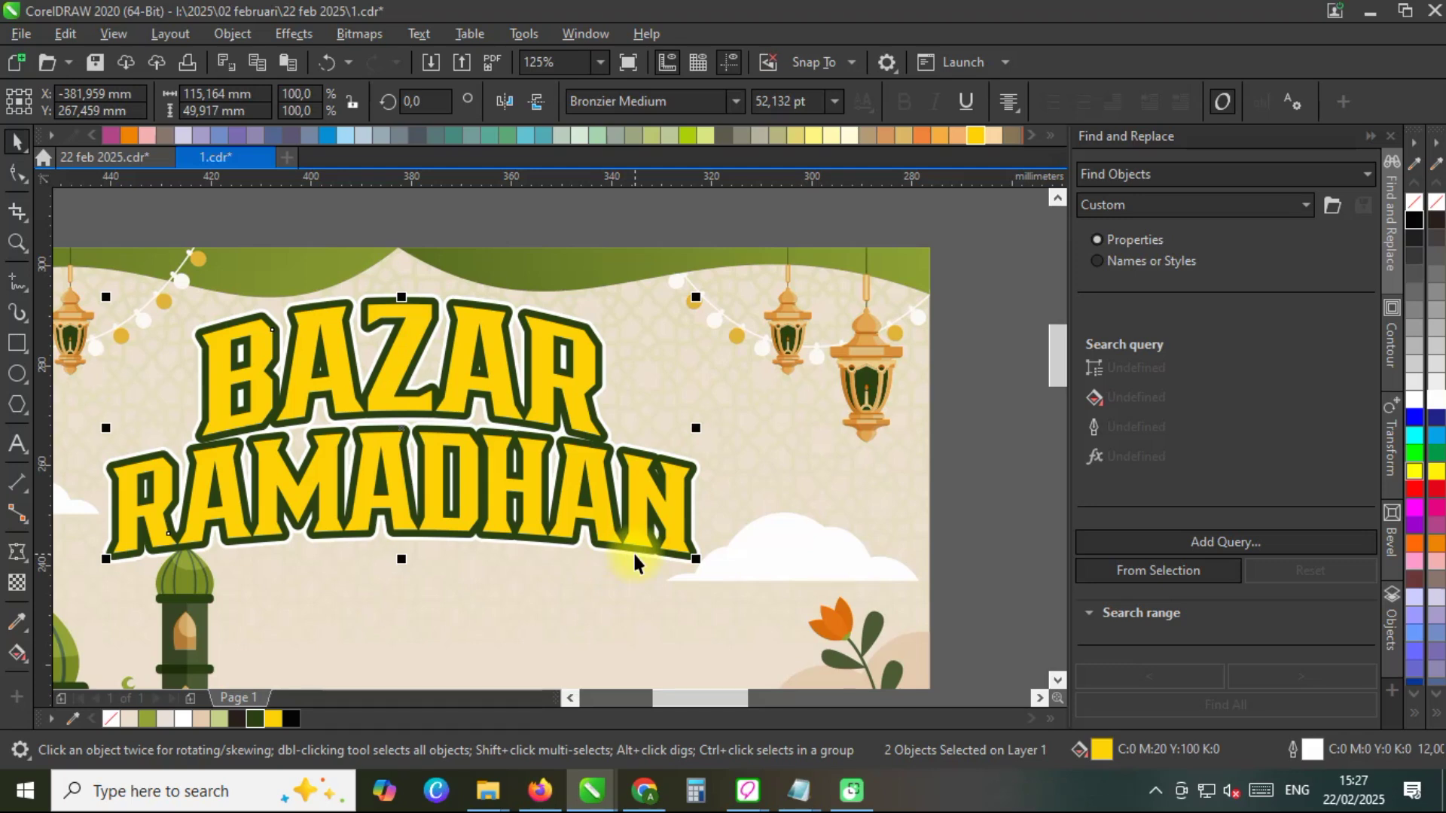
# Copy the white-outlined title about 1.2 mm right and 1.4 mm down, fill and outline it dark green, and order it behind the title.
pyautogui.scroll(2, 634, 541)
pyautogui.moveTo(648, 578); pyautogui.dragTo(650, 580)
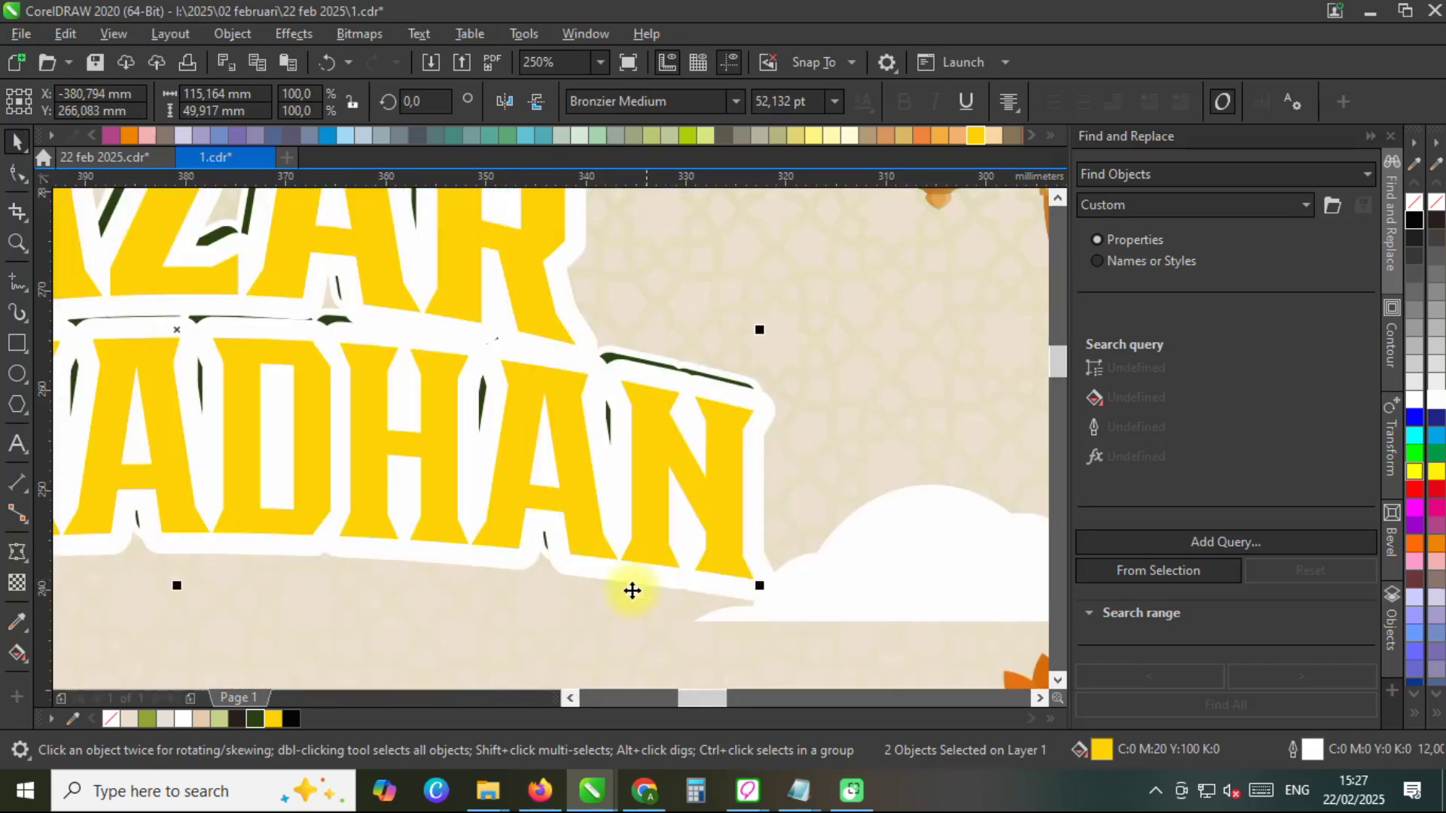
pyautogui.click(255, 719)
pyautogui.rightClick(255, 718)
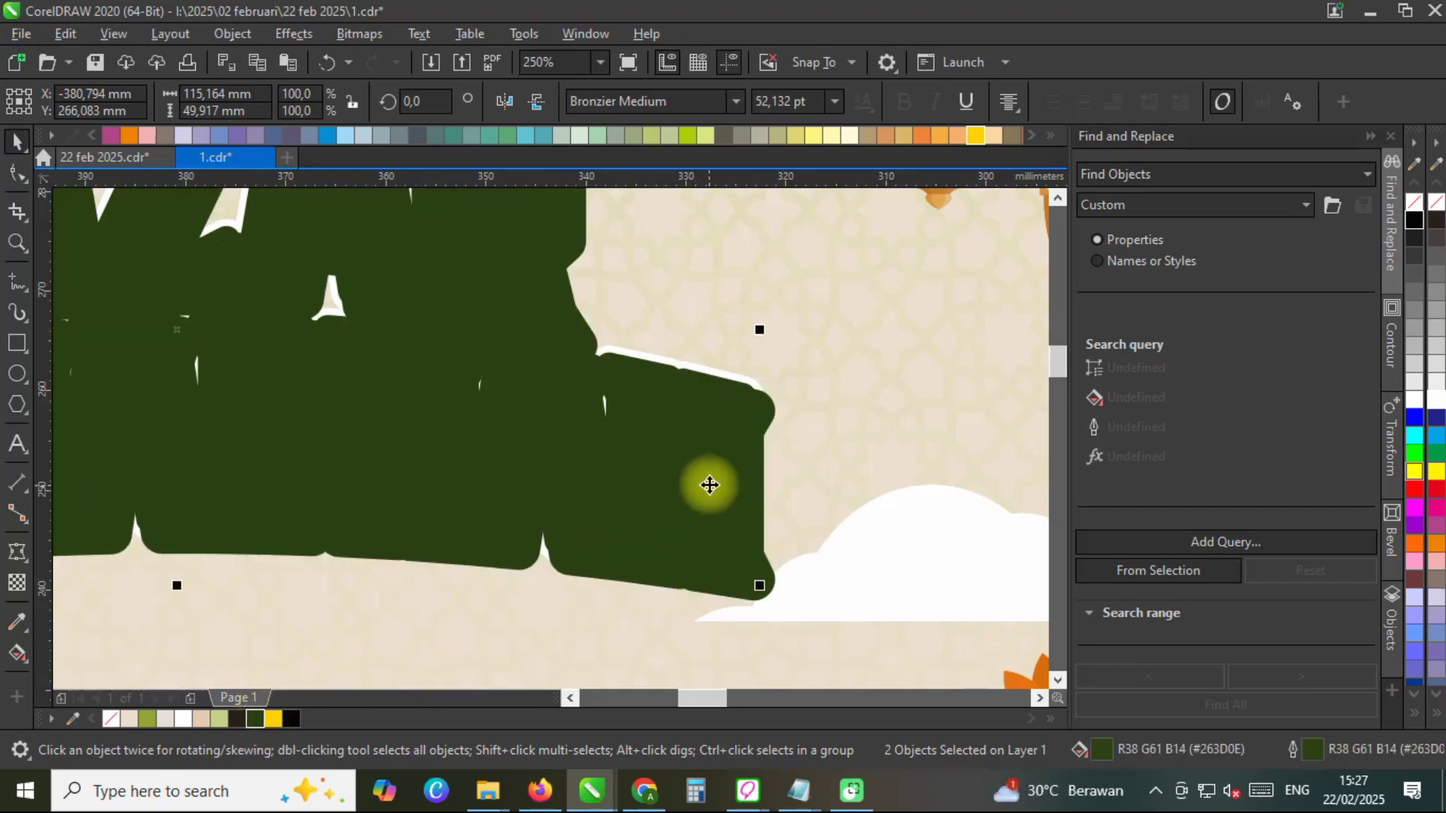
pyautogui.scroll(-2, 709, 485)
pyautogui.click(708, 481)
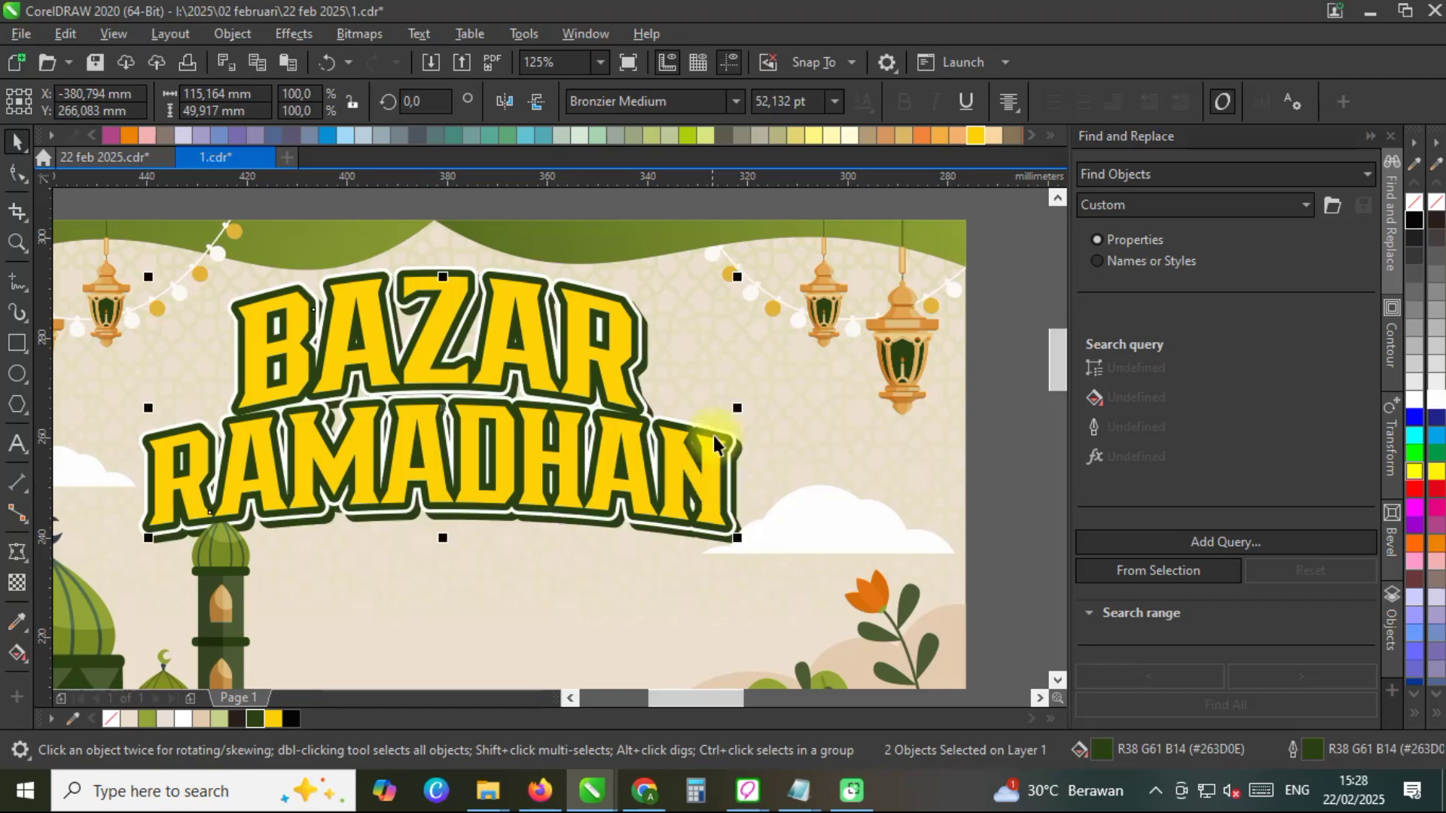
# Select all the title layers without the background cloud and stretch them horizontally about their centre until the front lettering spans about 122.3 mm.
pyautogui.scroll(-2, 693, 390)
pyautogui.click(877, 458)
pyautogui.moveTo(882, 485); pyautogui.dragTo(416, 315)
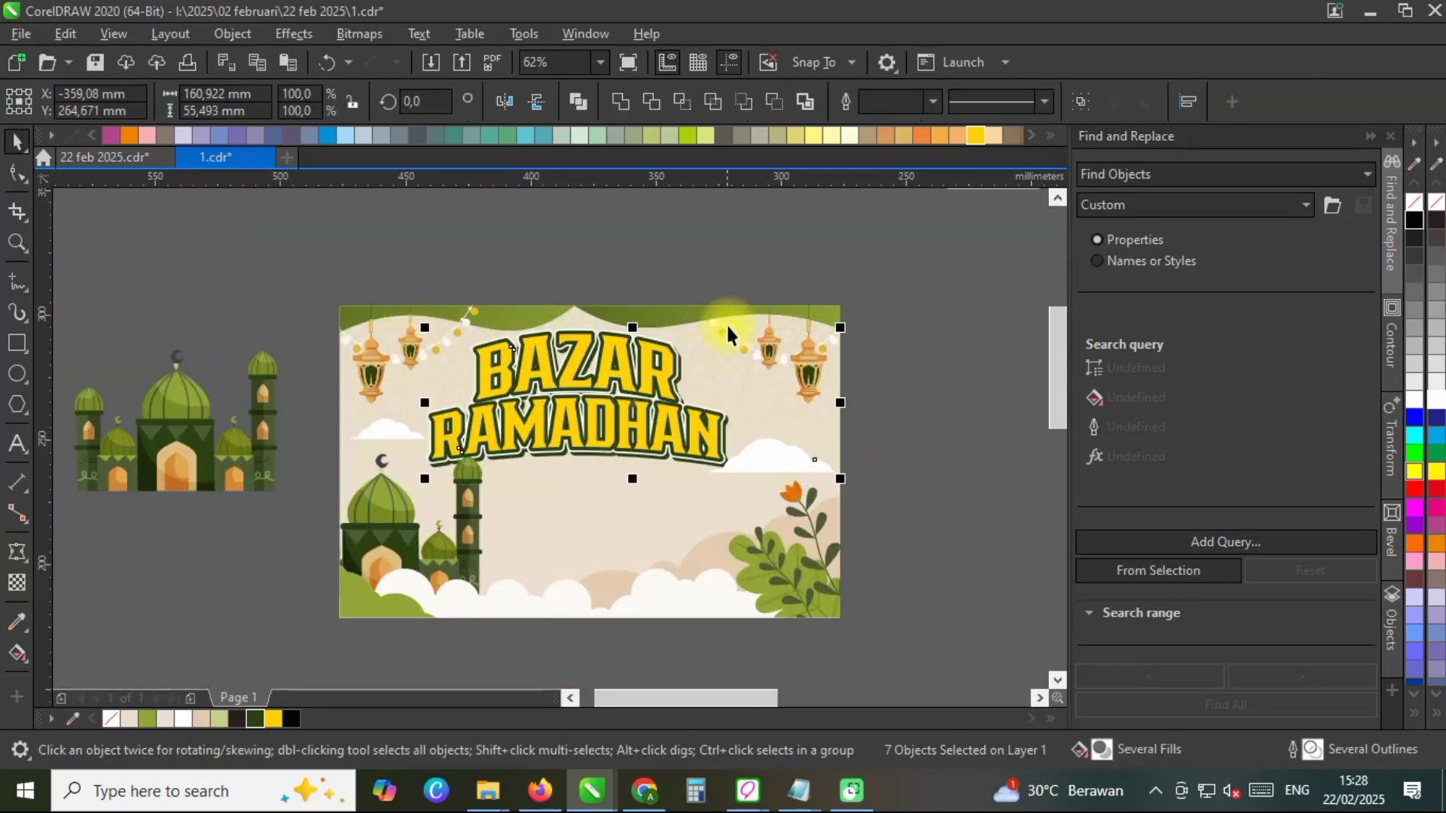
pyautogui.moveTo(412, 480); pyautogui.dragTo(413, 480)
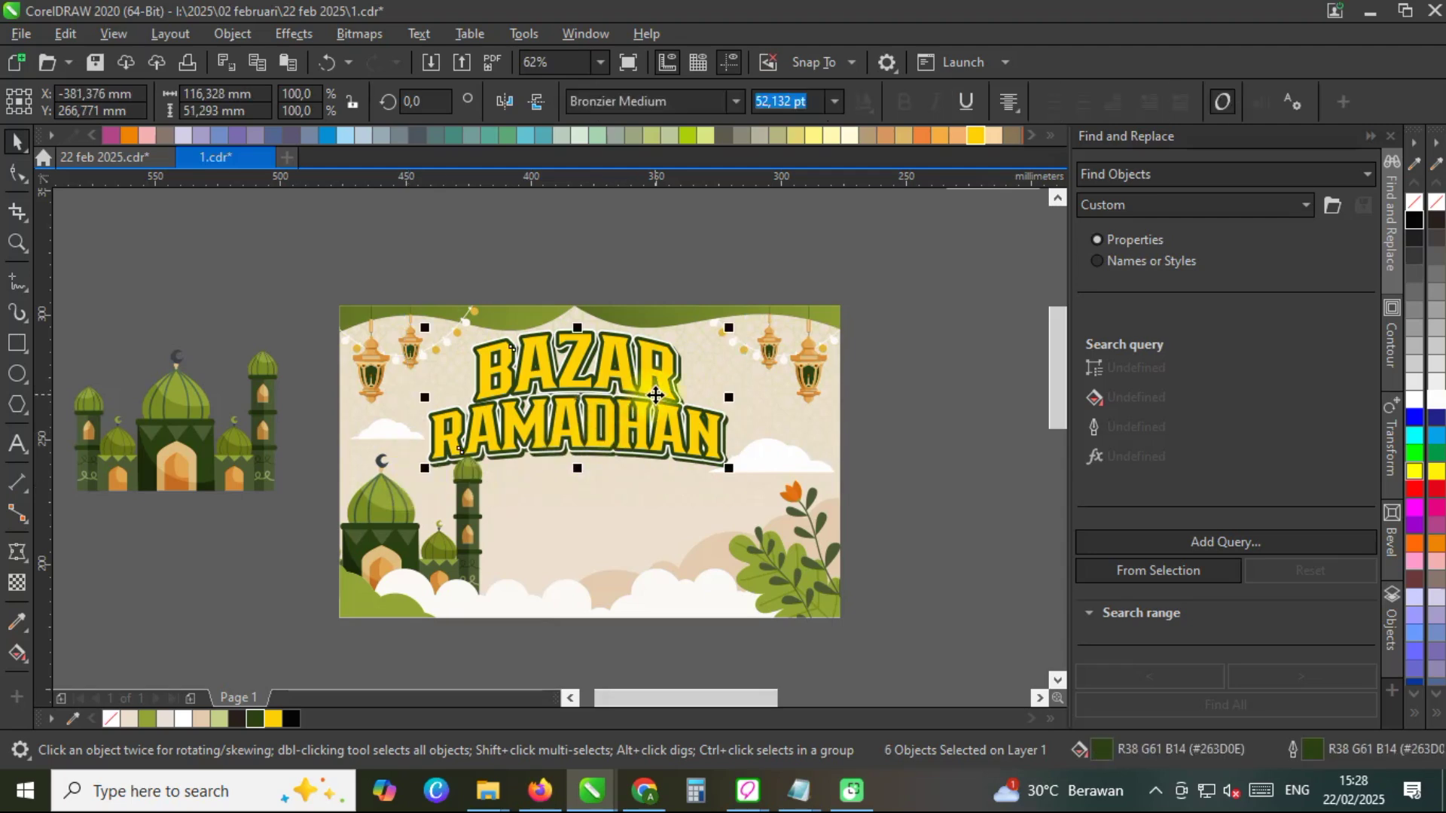
pyautogui.scroll(3, 655, 395)
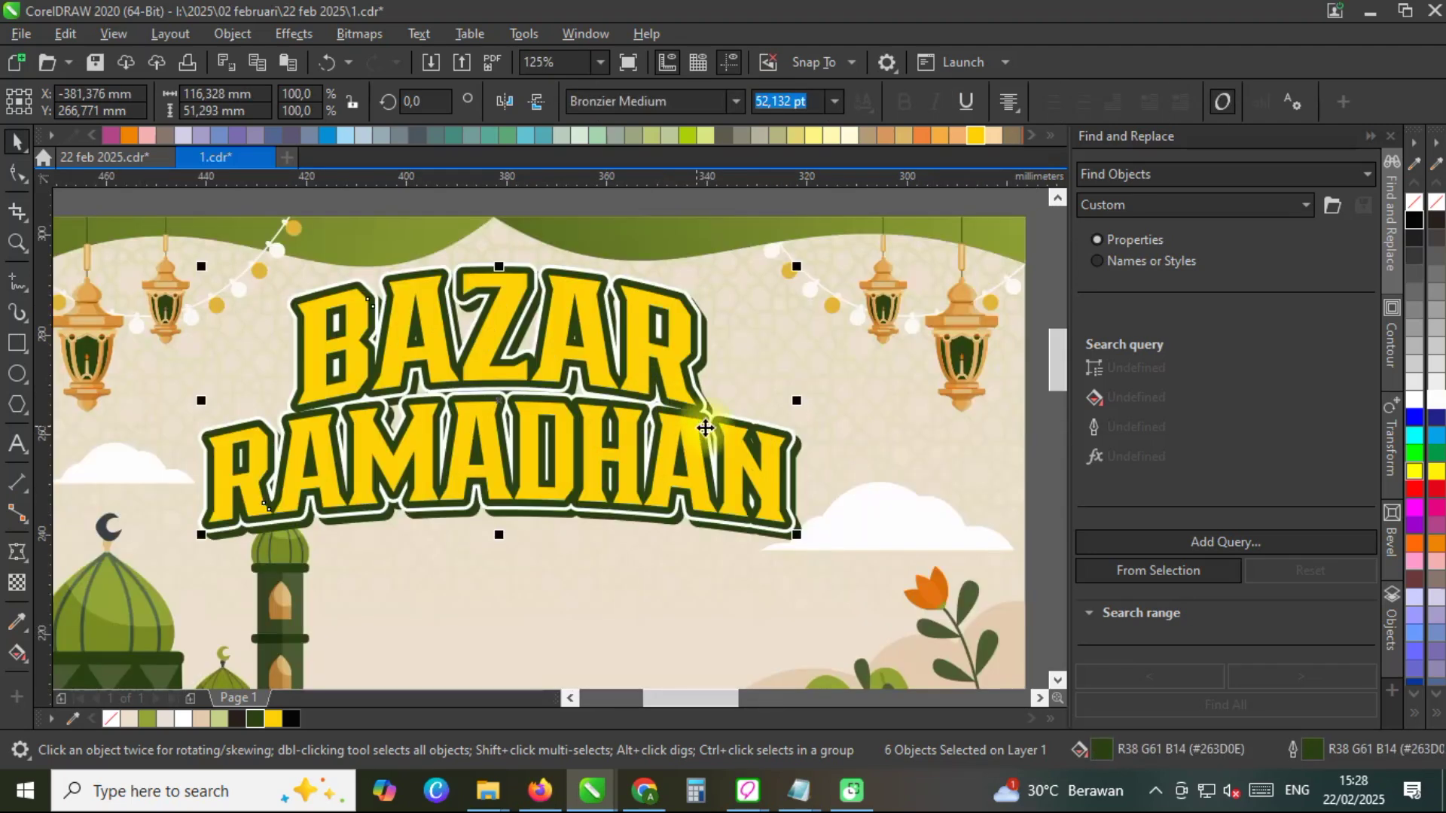
pyautogui.moveTo(800, 404); pyautogui.dragTo(820, 414)
# Apply a vertical linear fountain fill from yellow down to red to the front word BAZAR.
pyautogui.click(698, 372)
pyautogui.keyDown('ctrl'); pyautogui.click(682, 365); pyautogui.keyUp('ctrl')
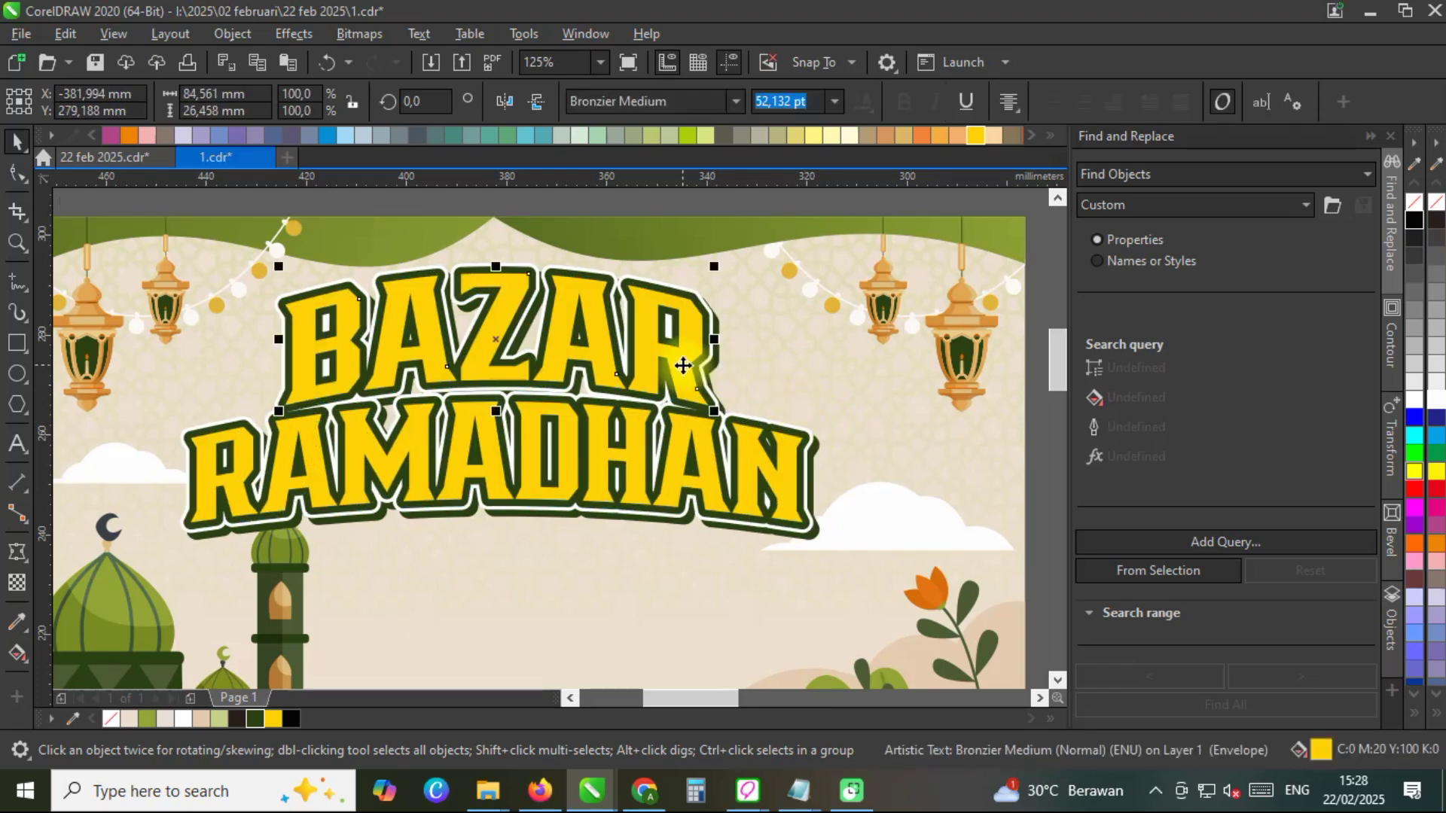
pyautogui.click(17, 652)
pyautogui.moveTo(587, 300); pyautogui.dragTo(595, 441)
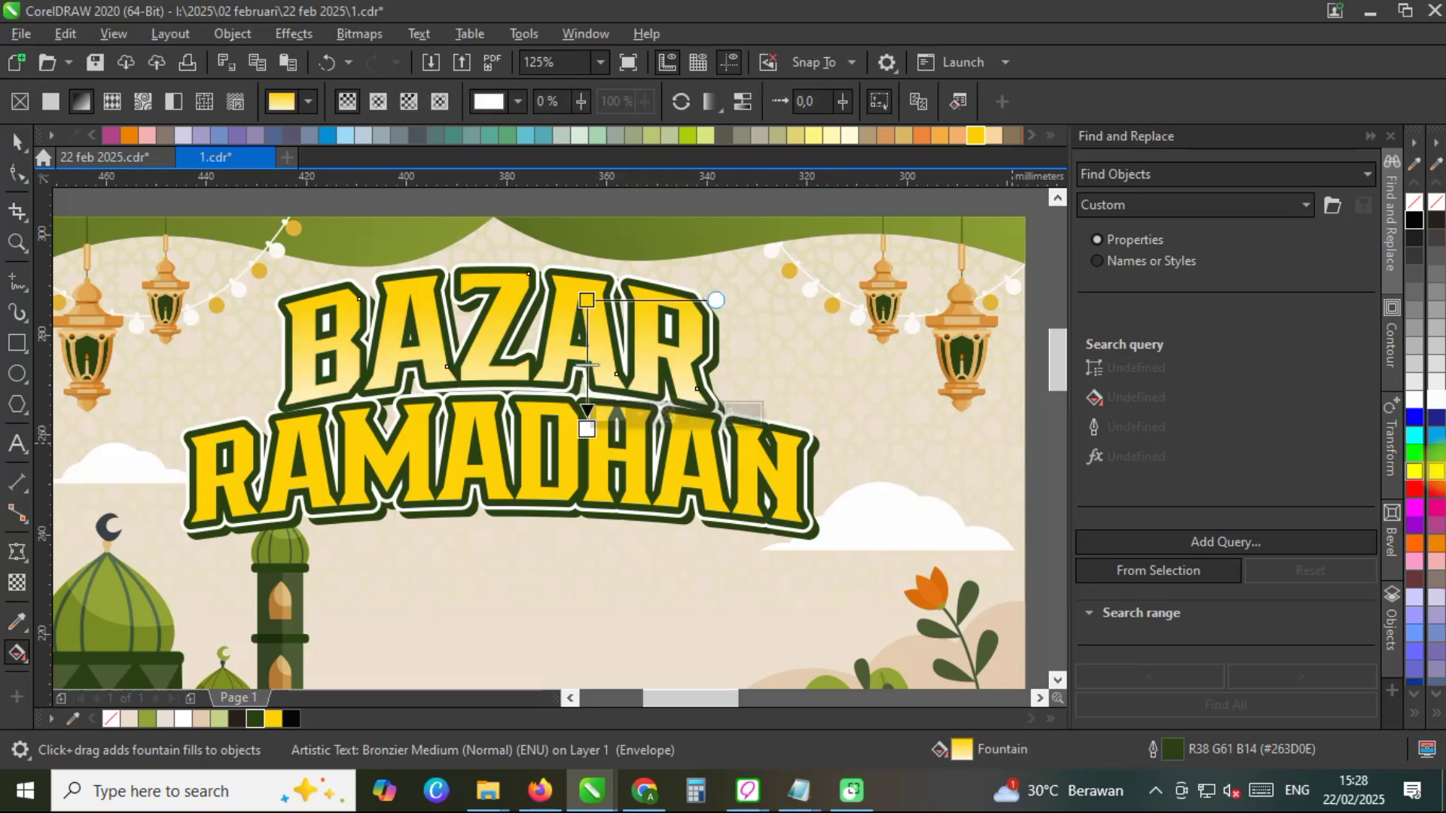
pyautogui.moveTo(849, 495); pyautogui.dragTo(586, 479)
# Apply a vertical linear fountain fill from yellow down to red to the front word RAMADHAN.
pyautogui.click(526, 433)
pyautogui.moveTo(543, 425); pyautogui.dragTo(543, 541)
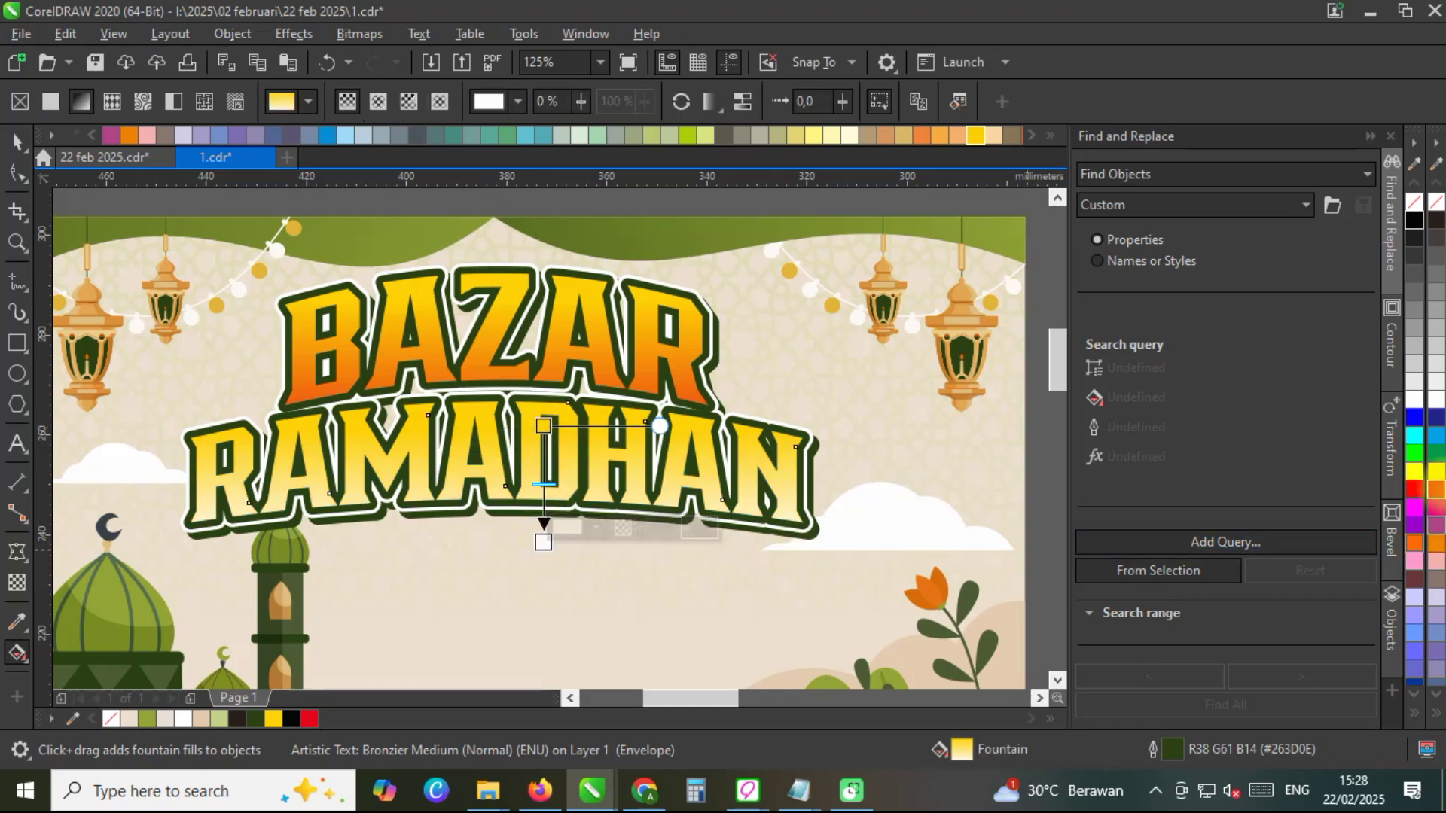
pyautogui.moveTo(1362, 512); pyautogui.dragTo(541, 531)
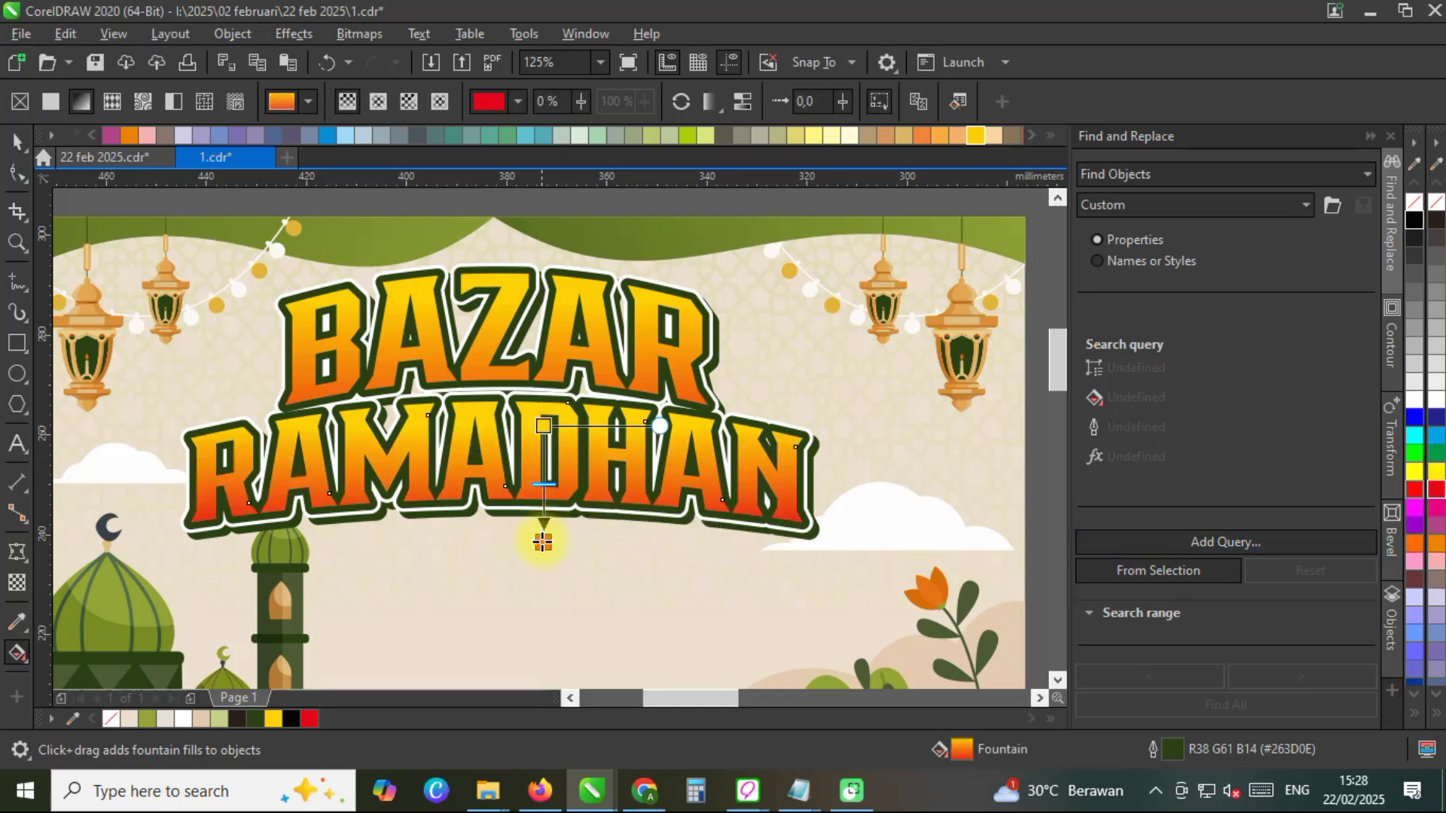
# Remove the outline from both gradient-filled front words.
pyautogui.click(595, 343)
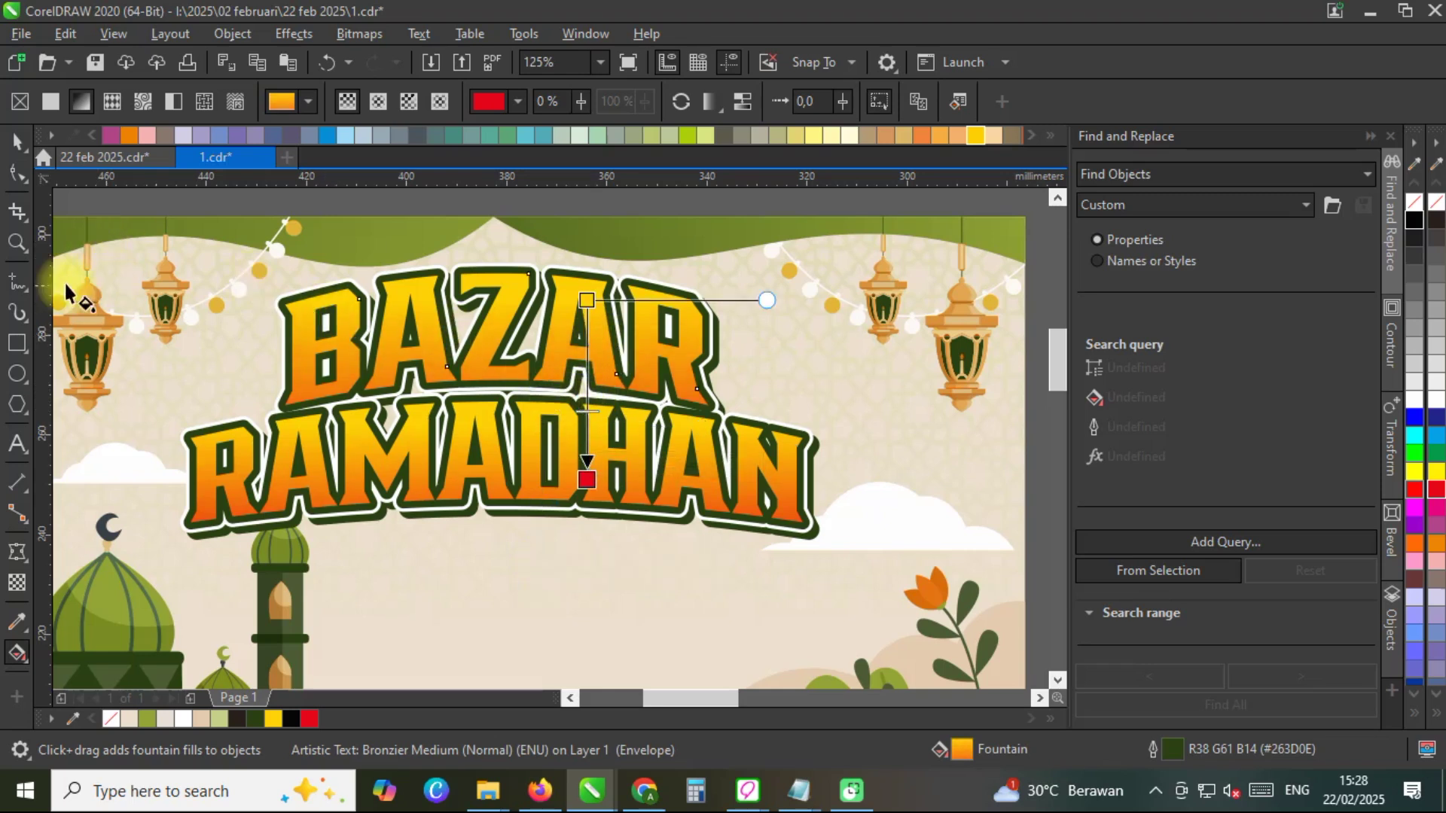
pyautogui.click(17, 141)
pyautogui.keyDown('shift'); pyautogui.click(425, 449); pyautogui.keyUp('shift')
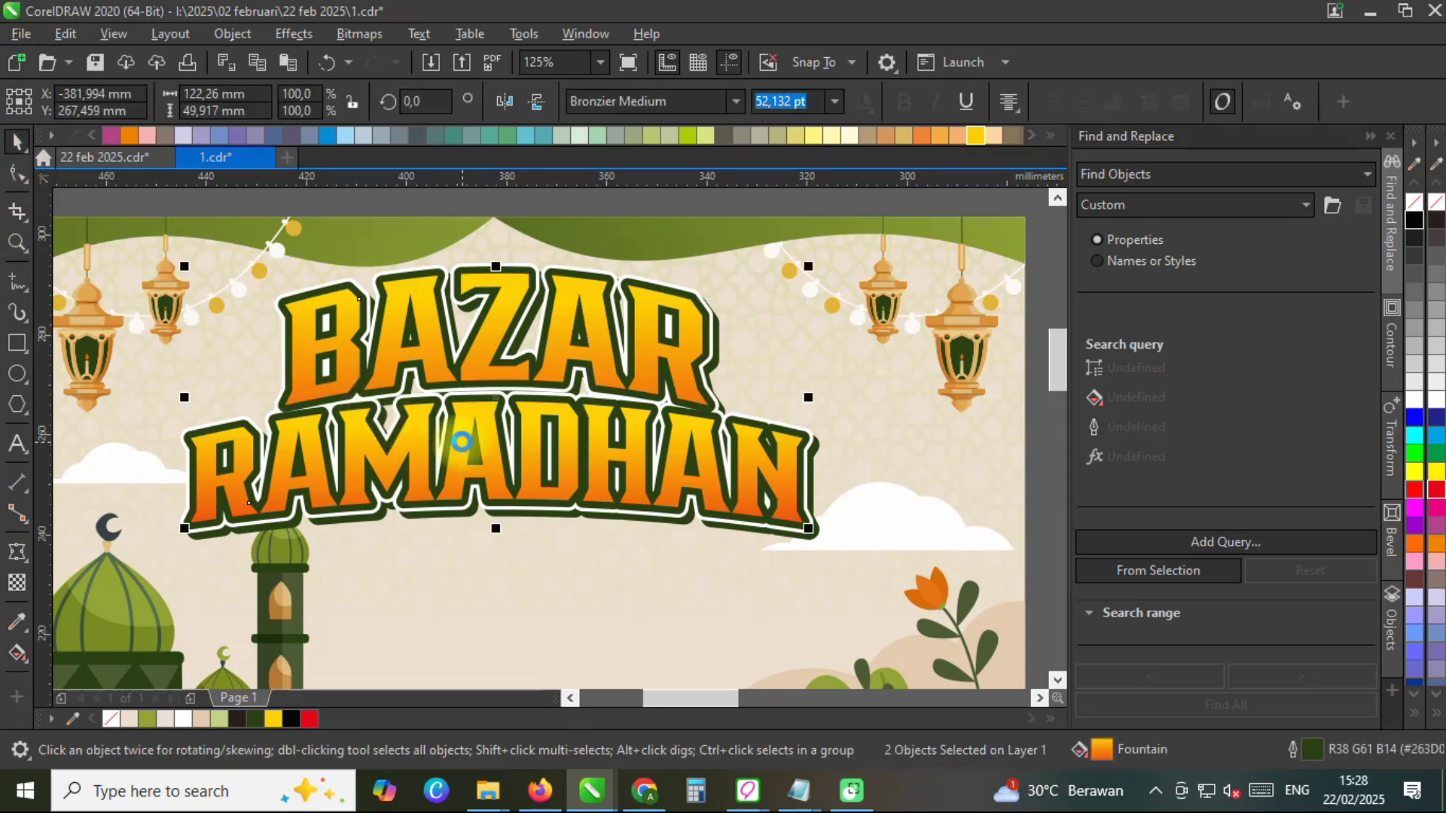
pyautogui.rightClick(1412, 202)
# Apply a one-step inside contour with a 0.54 mm offset and white fill to the front word BAZAR.
pyautogui.click(756, 358)
pyautogui.click(685, 363)
pyautogui.click(1393, 348)
pyautogui.click(1272, 261)
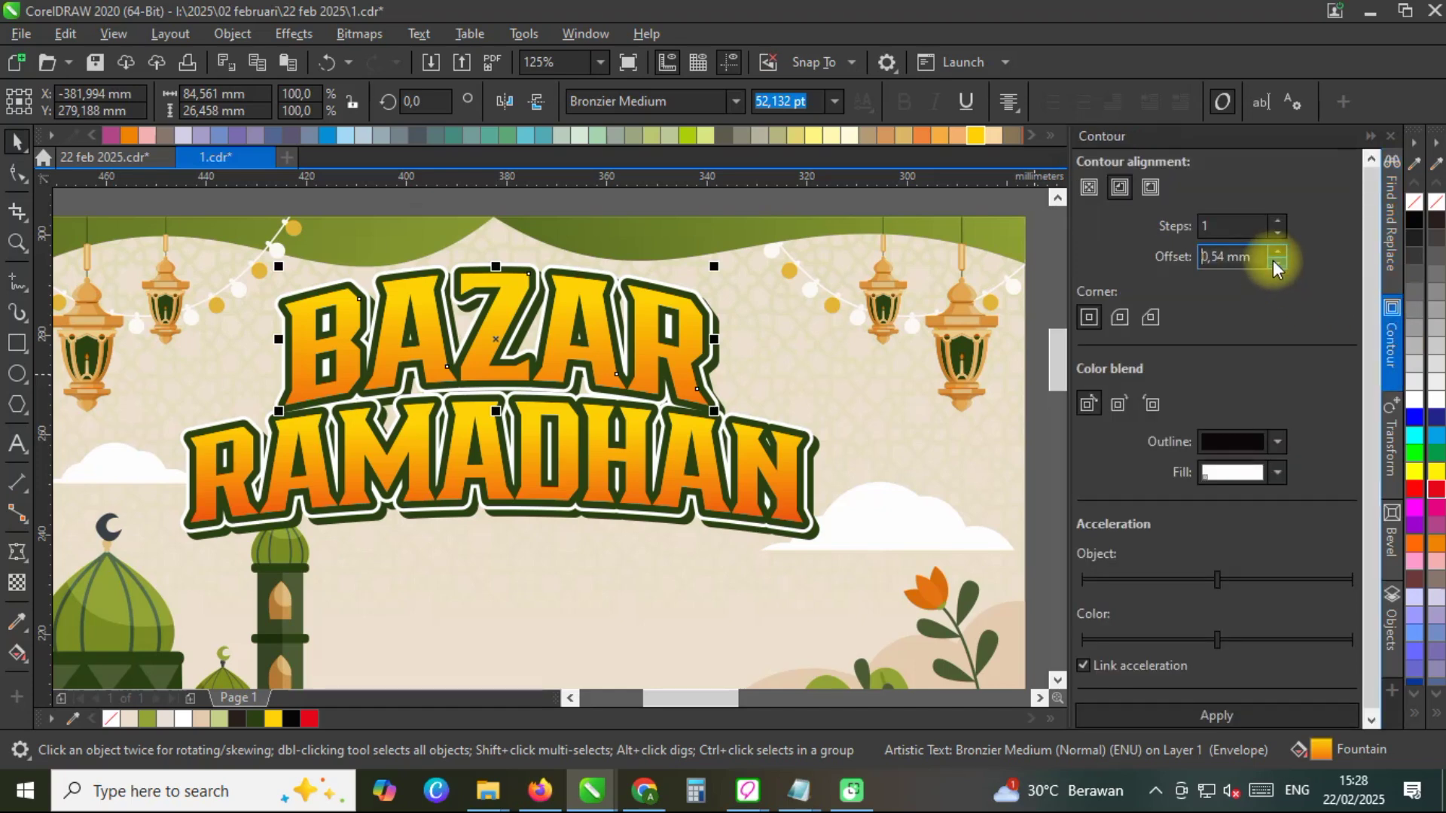
pyautogui.click(1252, 714)
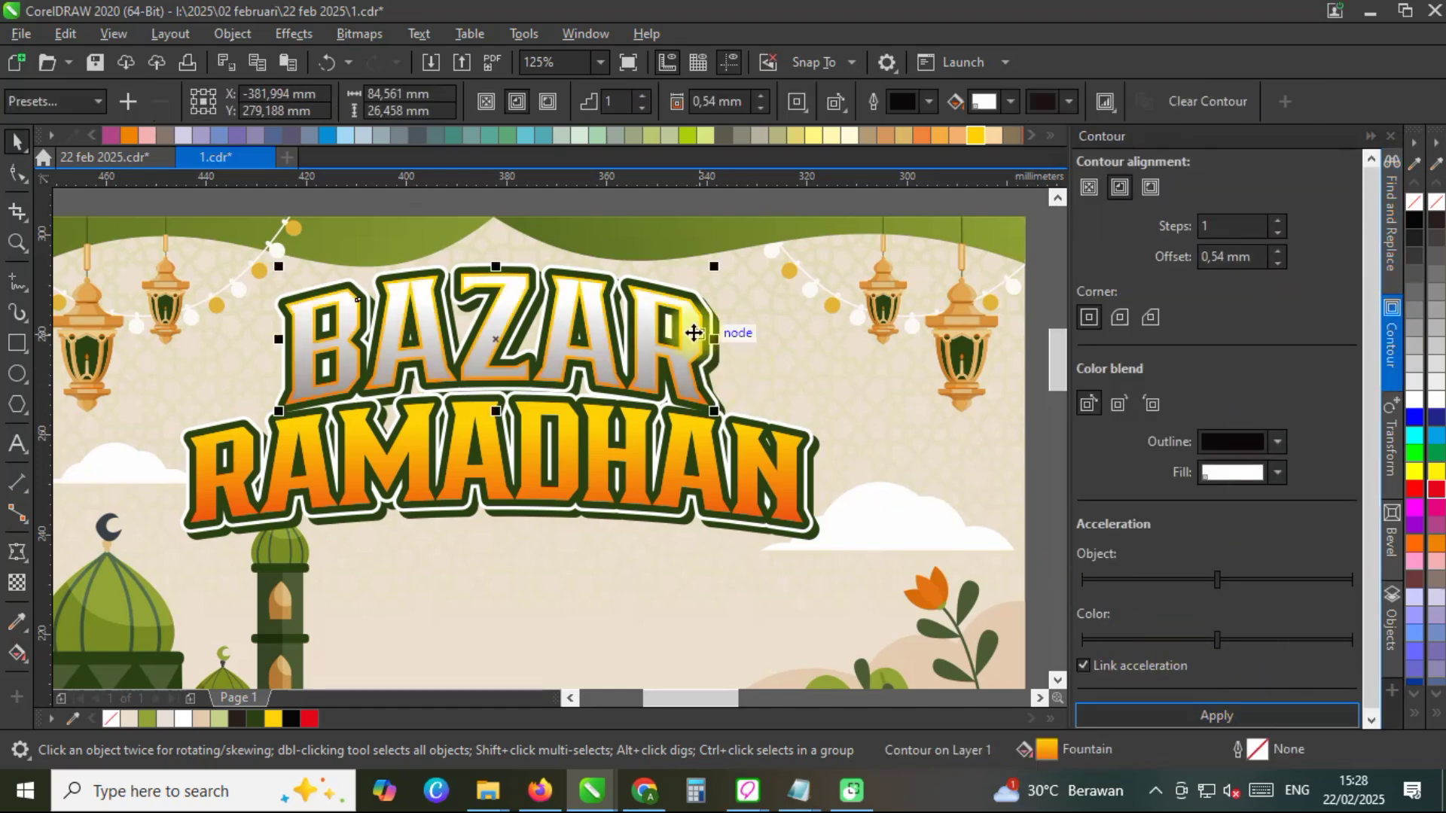
pyautogui.scroll(2, 693, 320)
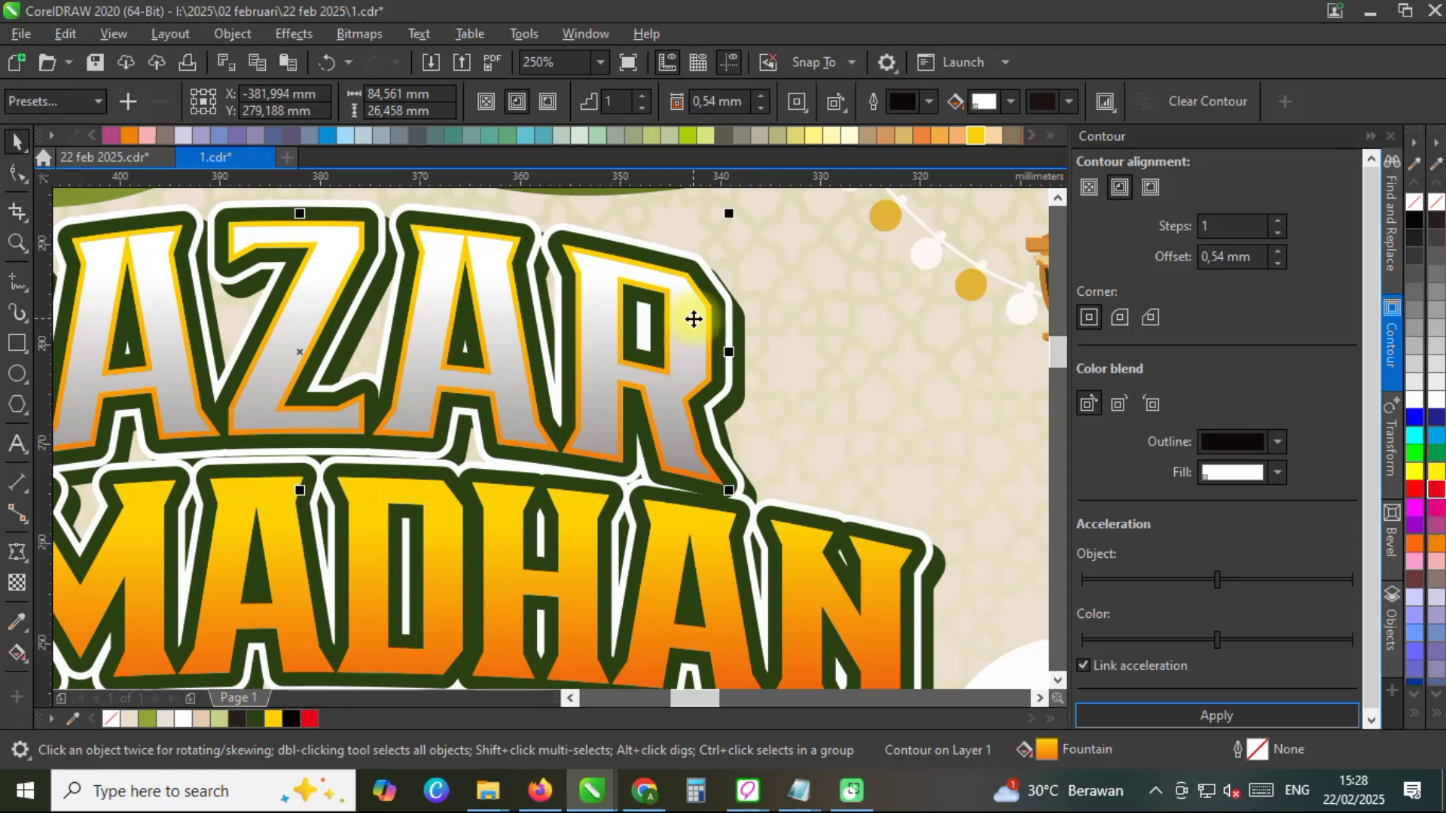
# Set the offset of BAZAR's inside contour to 0.4 mm.
pyautogui.click(1217, 258)
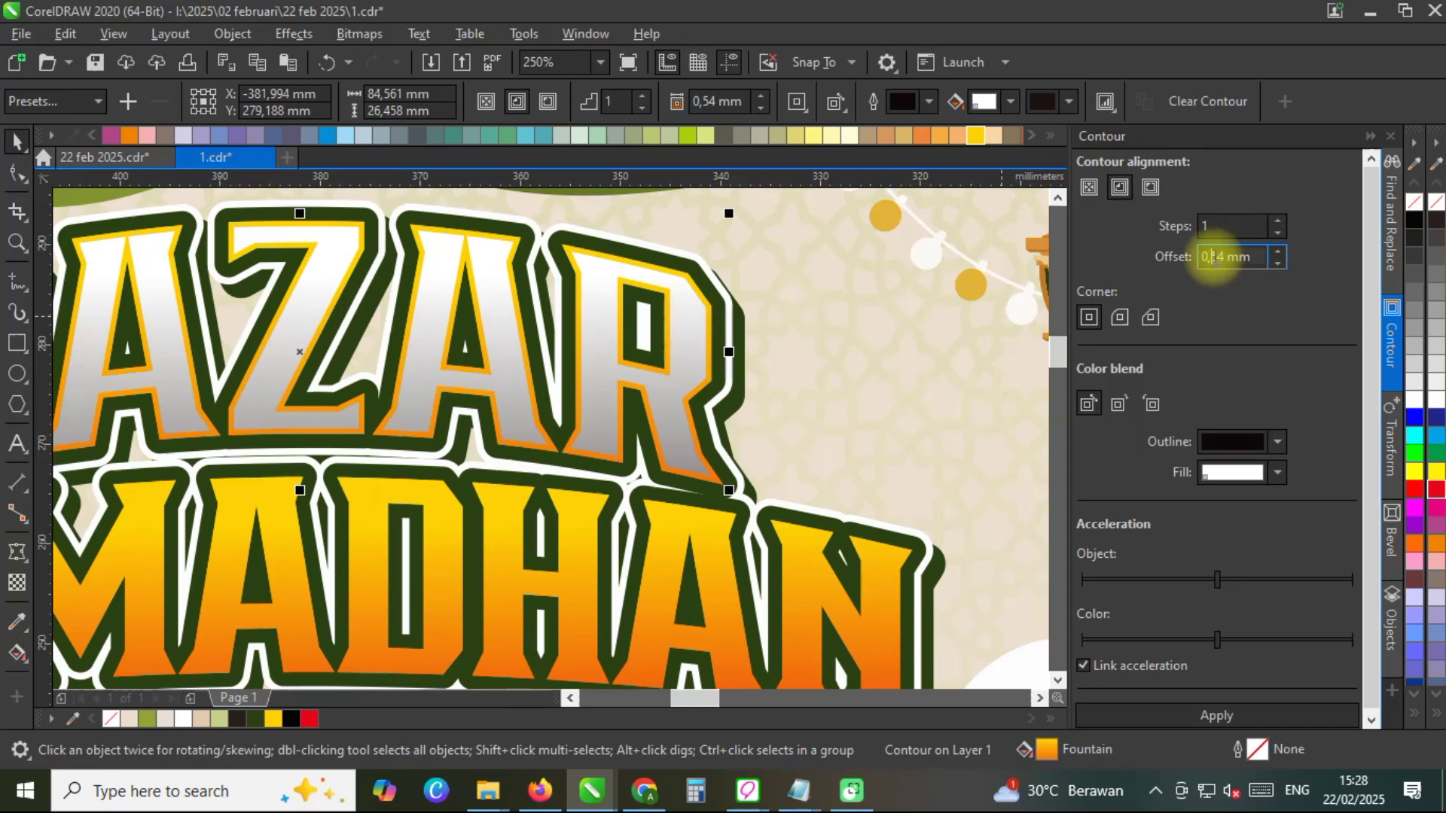
pyautogui.press('BackSpace')
pyautogui.press('Return')
pyautogui.click(844, 322)
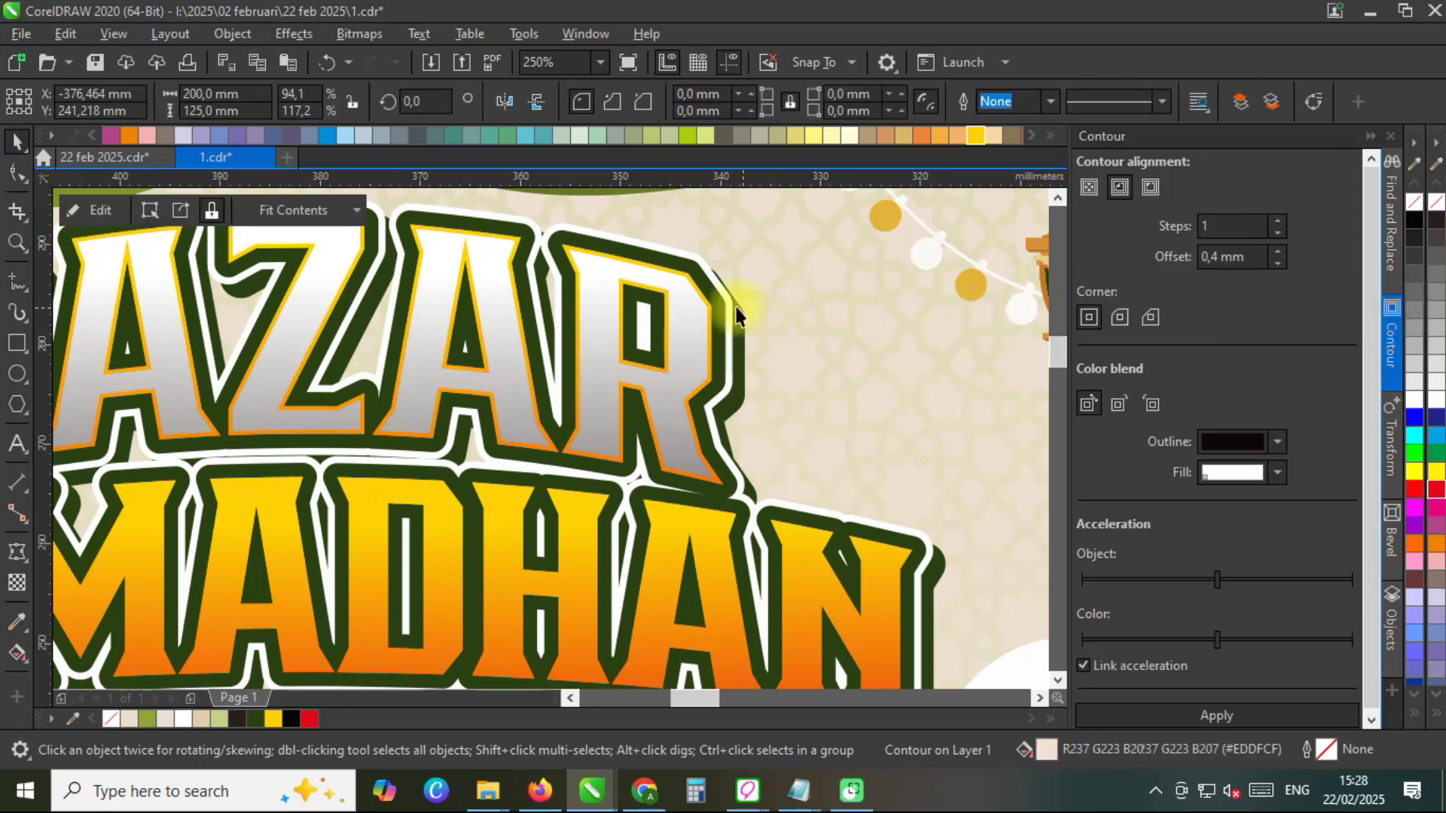
# Break the BAZAR contour group apart and select the inner white-to-grey curve on its own.
pyautogui.scroll(2, 722, 302)
pyautogui.click(686, 295)
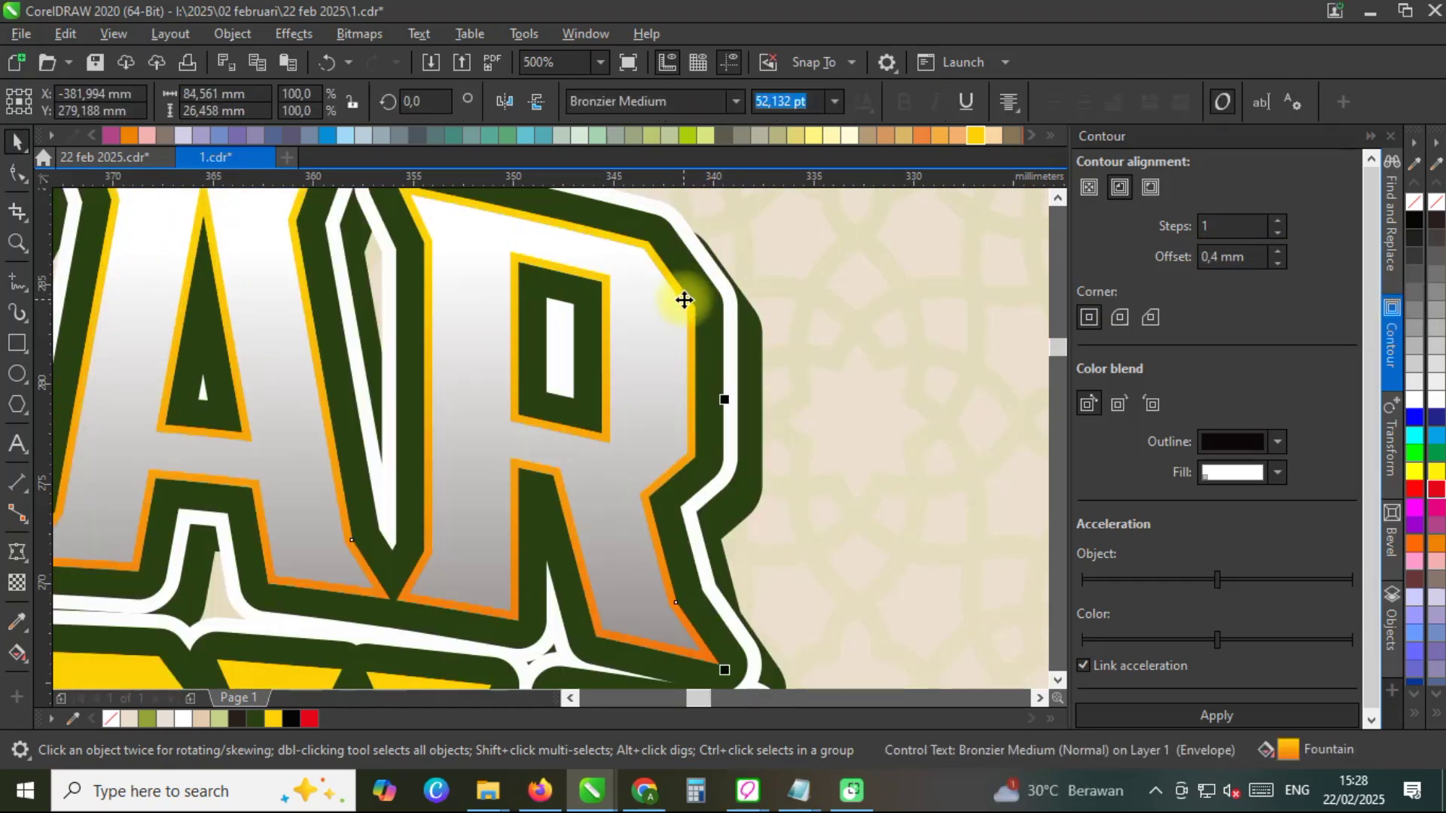
pyautogui.click(667, 382)
pyautogui.click(665, 374)
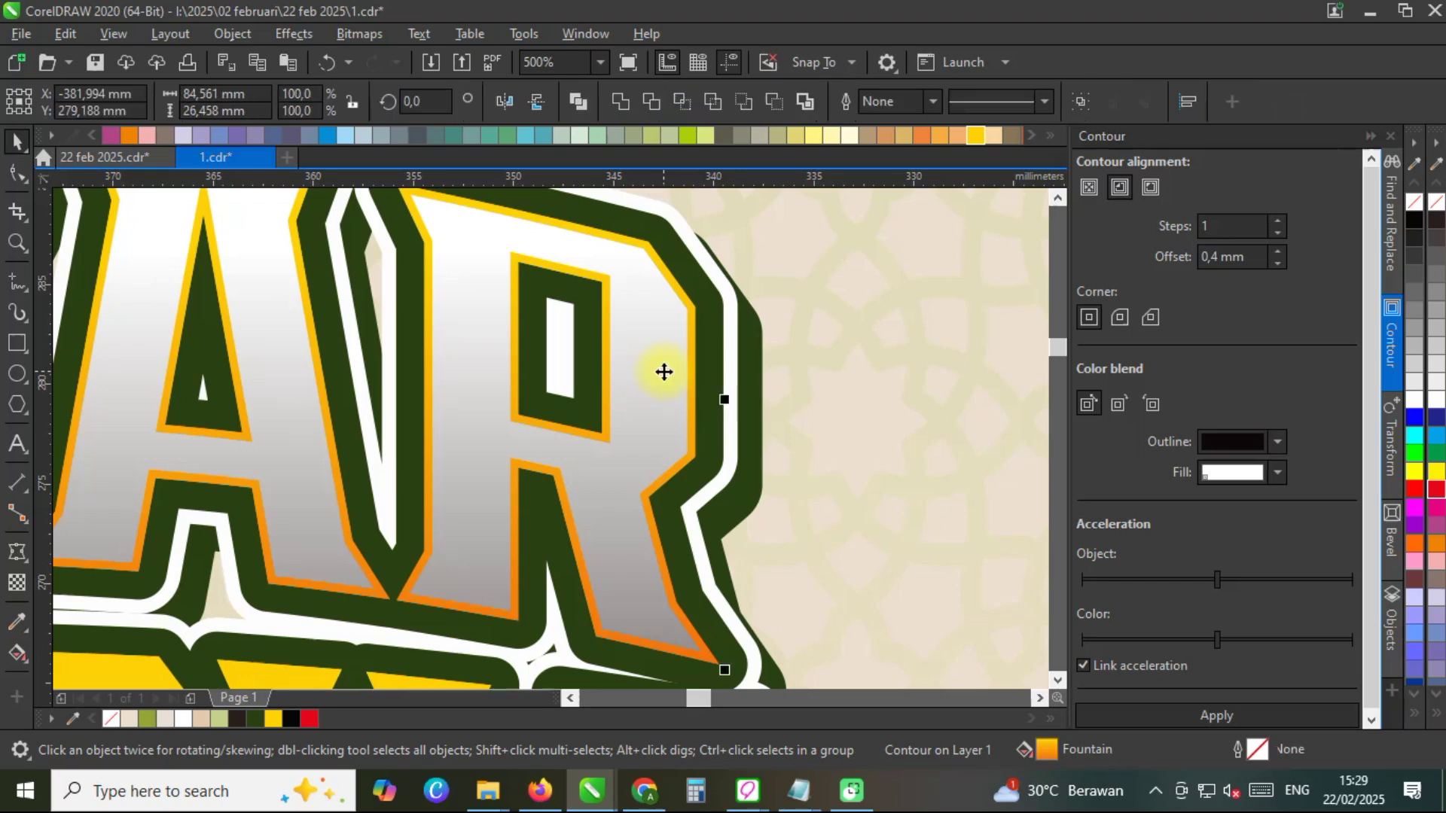
pyautogui.scroll(-1, 833, 351)
pyautogui.click(645, 403)
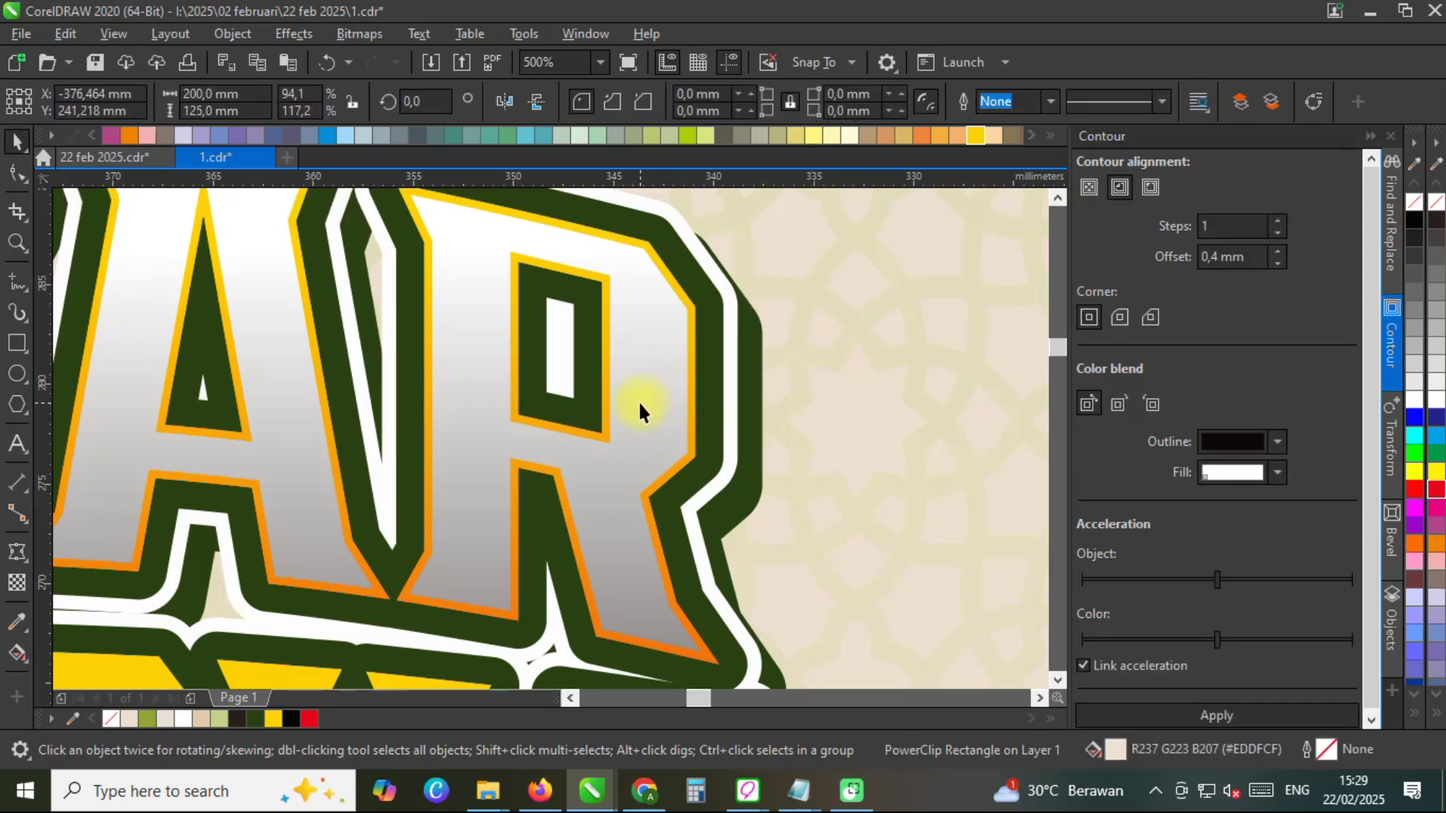
pyautogui.click(645, 403)
pyautogui.scroll(-2, 931, 407)
pyautogui.scroll(-1, 930, 407)
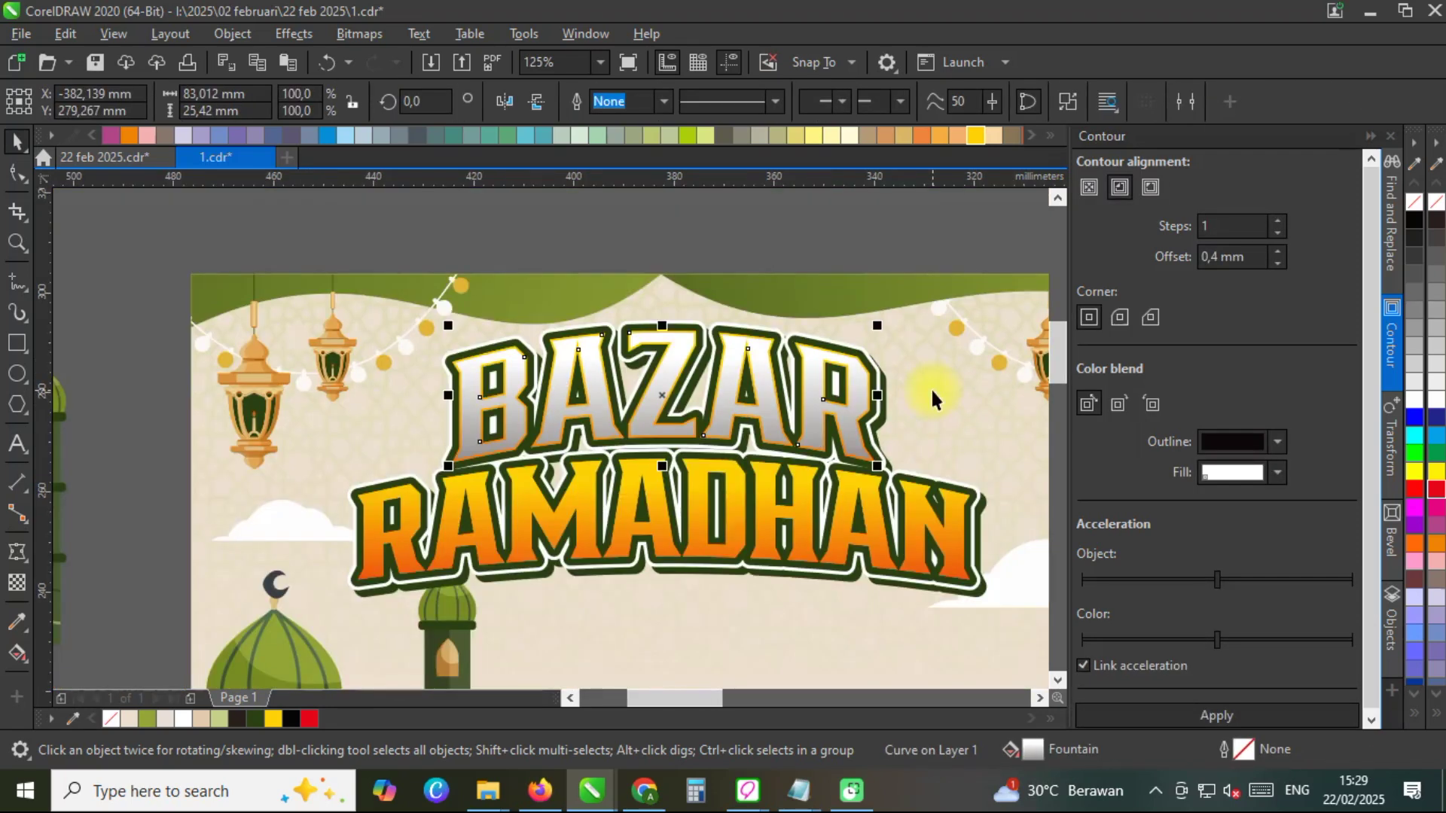
# Nudge the inner BAZAR curve about 0.7 mm left and 0.5 mm up, toward the upper-left edges of the gradient letters.
pyautogui.scroll(1, 828, 412)
pyautogui.scroll(2, 775, 273)
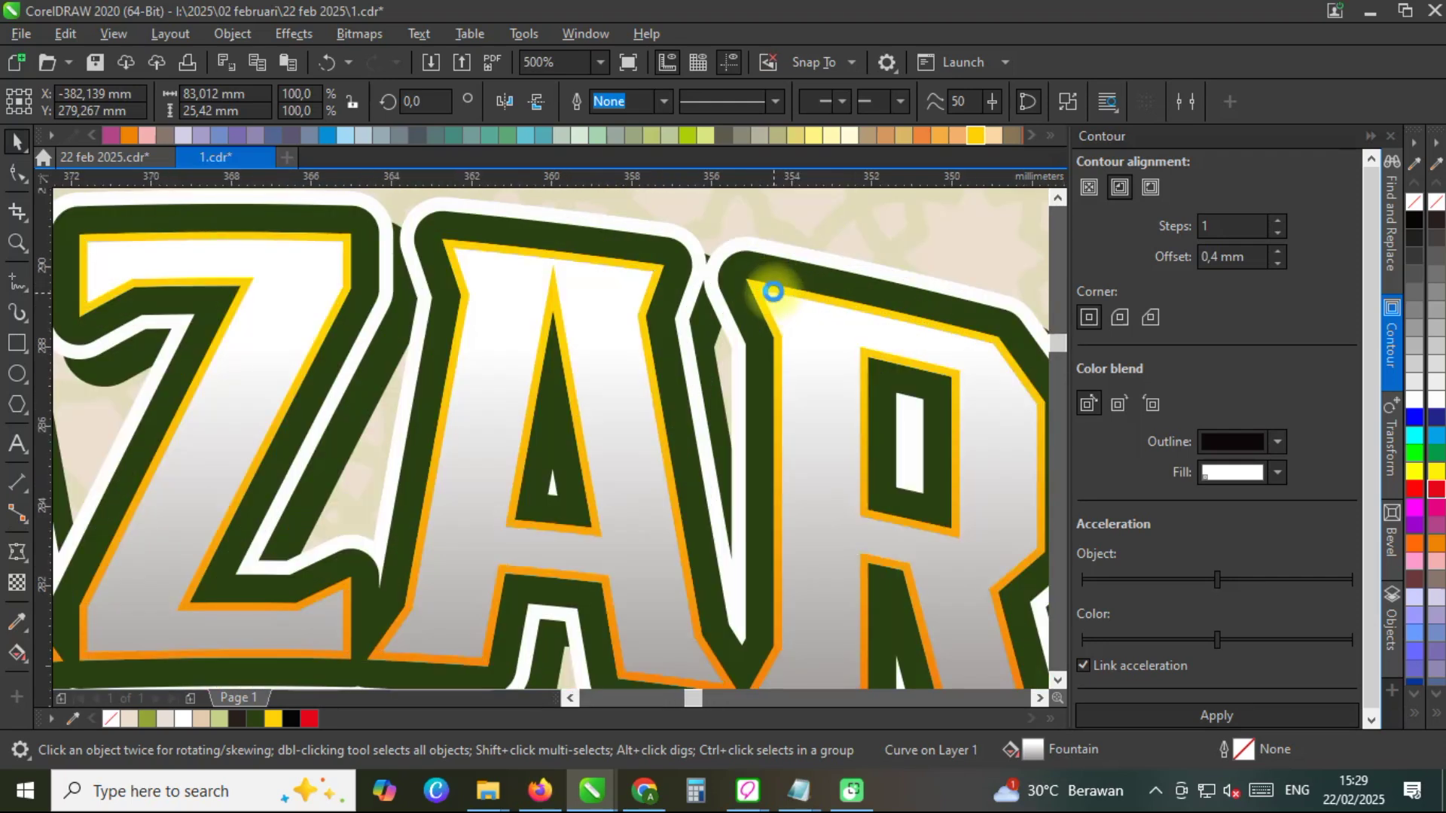
pyautogui.press('Left')
pyautogui.press('Left')
pyautogui.press('Left')
pyautogui.press('Left')
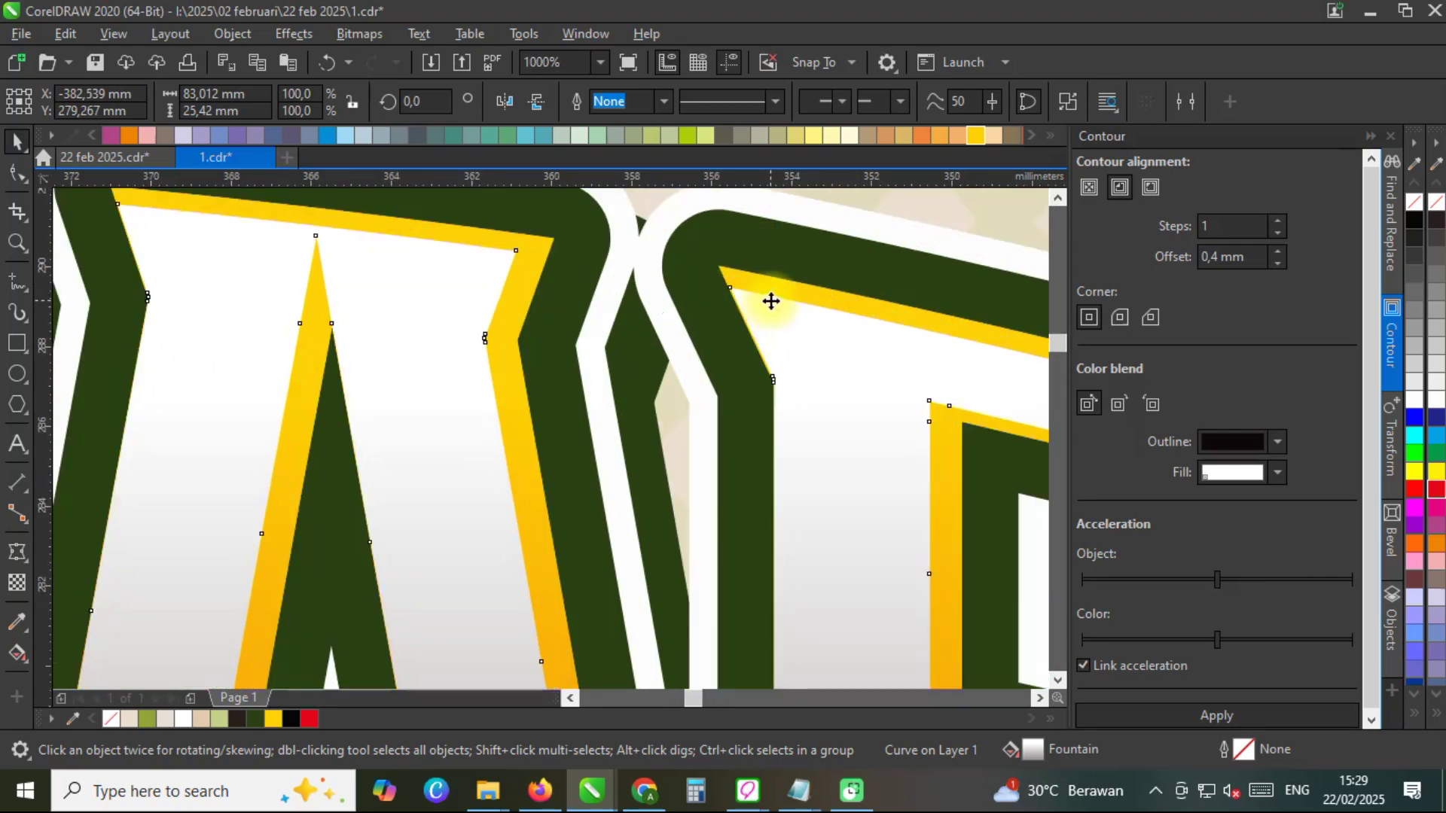
pyautogui.press('Up')
pyautogui.press('Up')
pyautogui.press('Up')
pyautogui.press('Up')
pyautogui.press('Left')
pyautogui.press('Left')
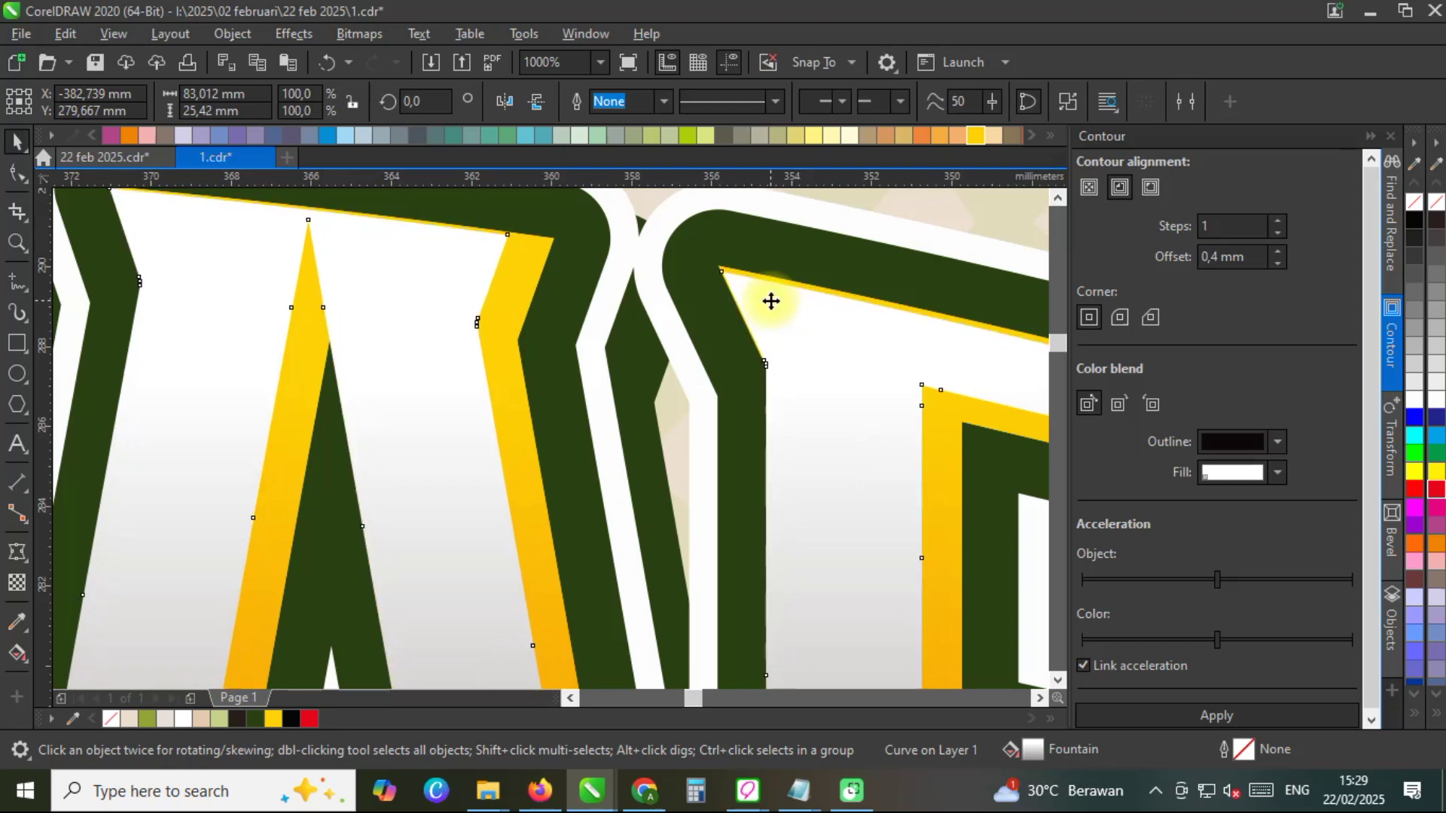
pyautogui.press('Up')
pyautogui.press('Left')
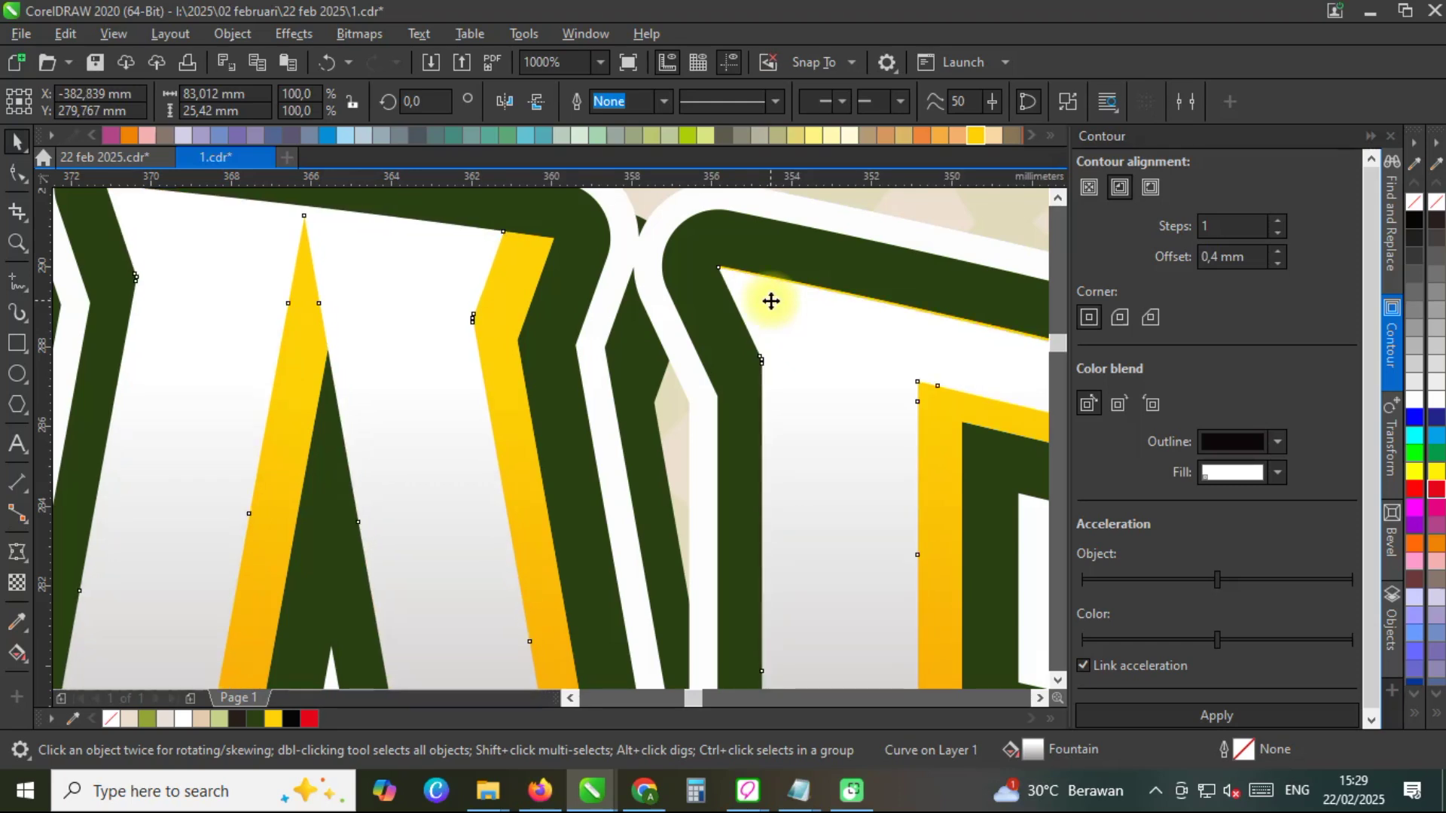
# Nudge the inner white-to-grey BAZAR curve about 0.8 mm down and 0.1 mm left over the gradient letters.
pyautogui.scroll(-2, 810, 325)
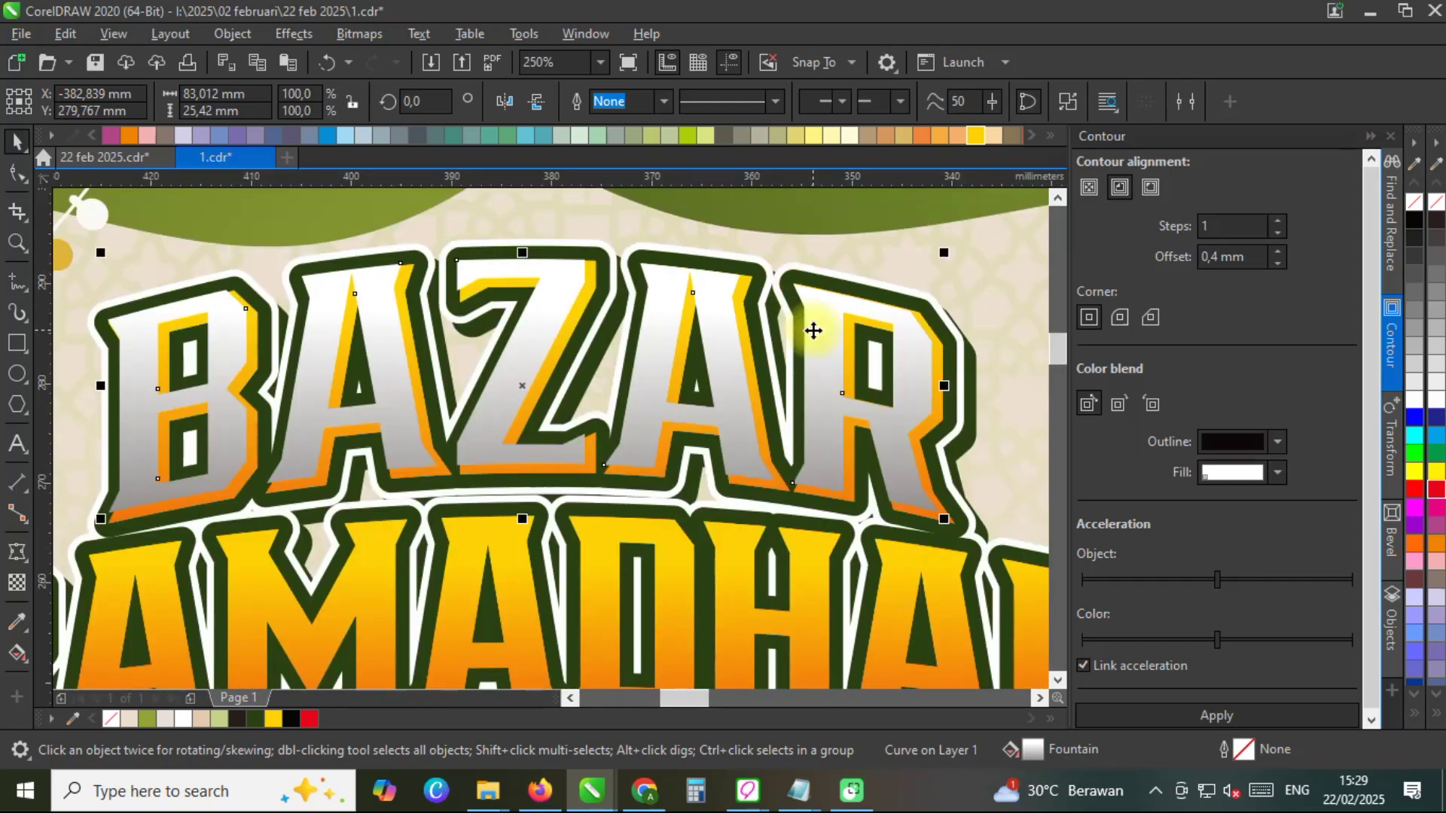
pyautogui.press('Down')
pyautogui.press('Down')
pyautogui.press('Down')
pyautogui.press('Down')
pyautogui.press('Down')
pyautogui.press('Down')
pyautogui.press('Down')
pyautogui.press('Down')
pyautogui.press('Down')
pyautogui.press('Down')
pyautogui.press('Right')
pyautogui.press('Right')
pyautogui.press('Right')
pyautogui.press('Up')
pyautogui.press('Up')
pyautogui.press('Left')
pyautogui.press('Left')
pyautogui.press('Left')
pyautogui.press('Left')
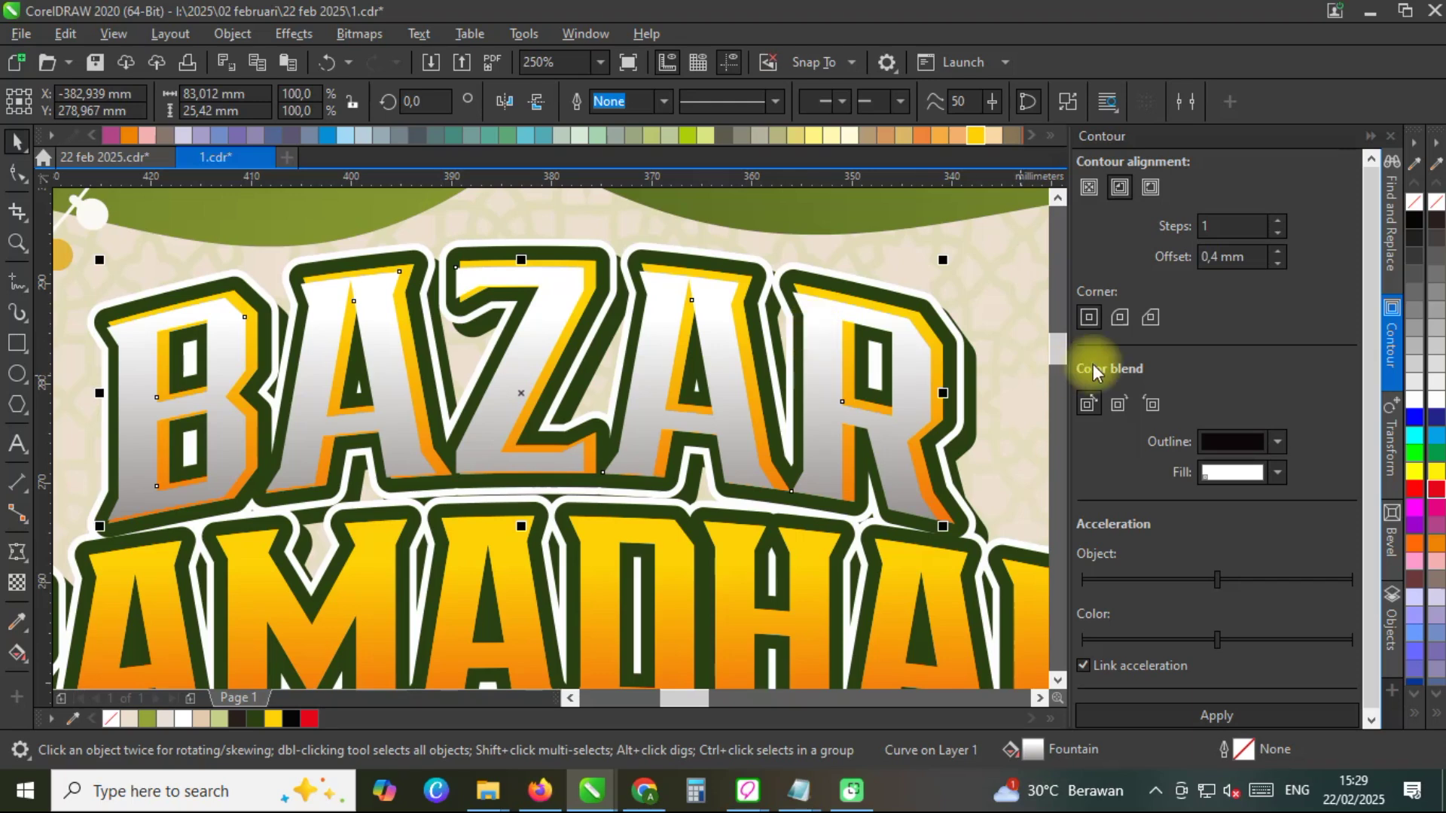
# Trim the yellow-orange BAZAR curve with the inner white-to-grey curve, leaving highlight strips, and delete the inner curve.
pyautogui.scroll(3, 816, 511)
pyautogui.scroll(2, 816, 512)
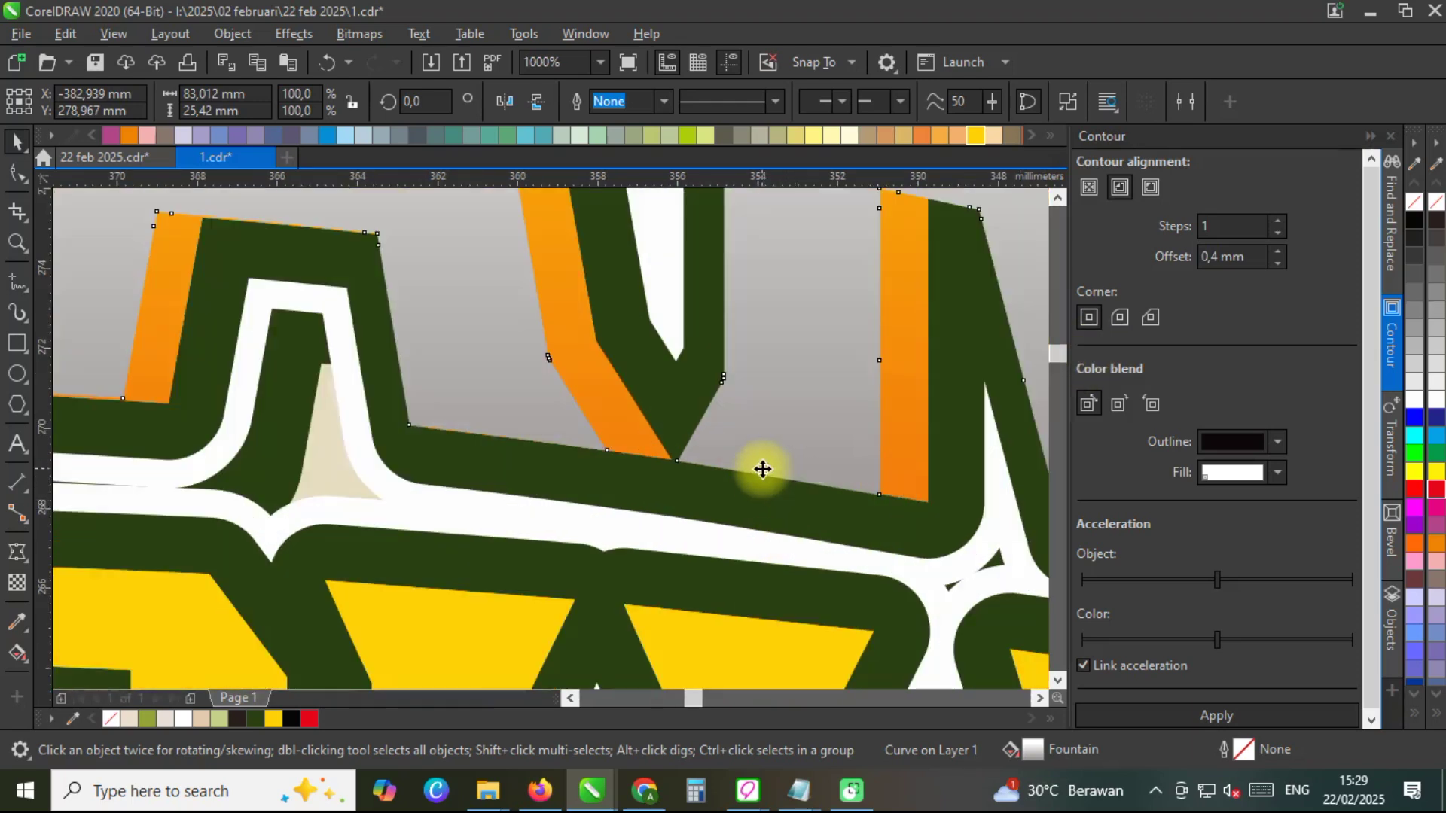
pyautogui.scroll(-5, 761, 467)
pyautogui.scroll(6, 798, 326)
pyautogui.keyDown('shift'); pyautogui.click(794, 315); pyautogui.keyUp('shift')
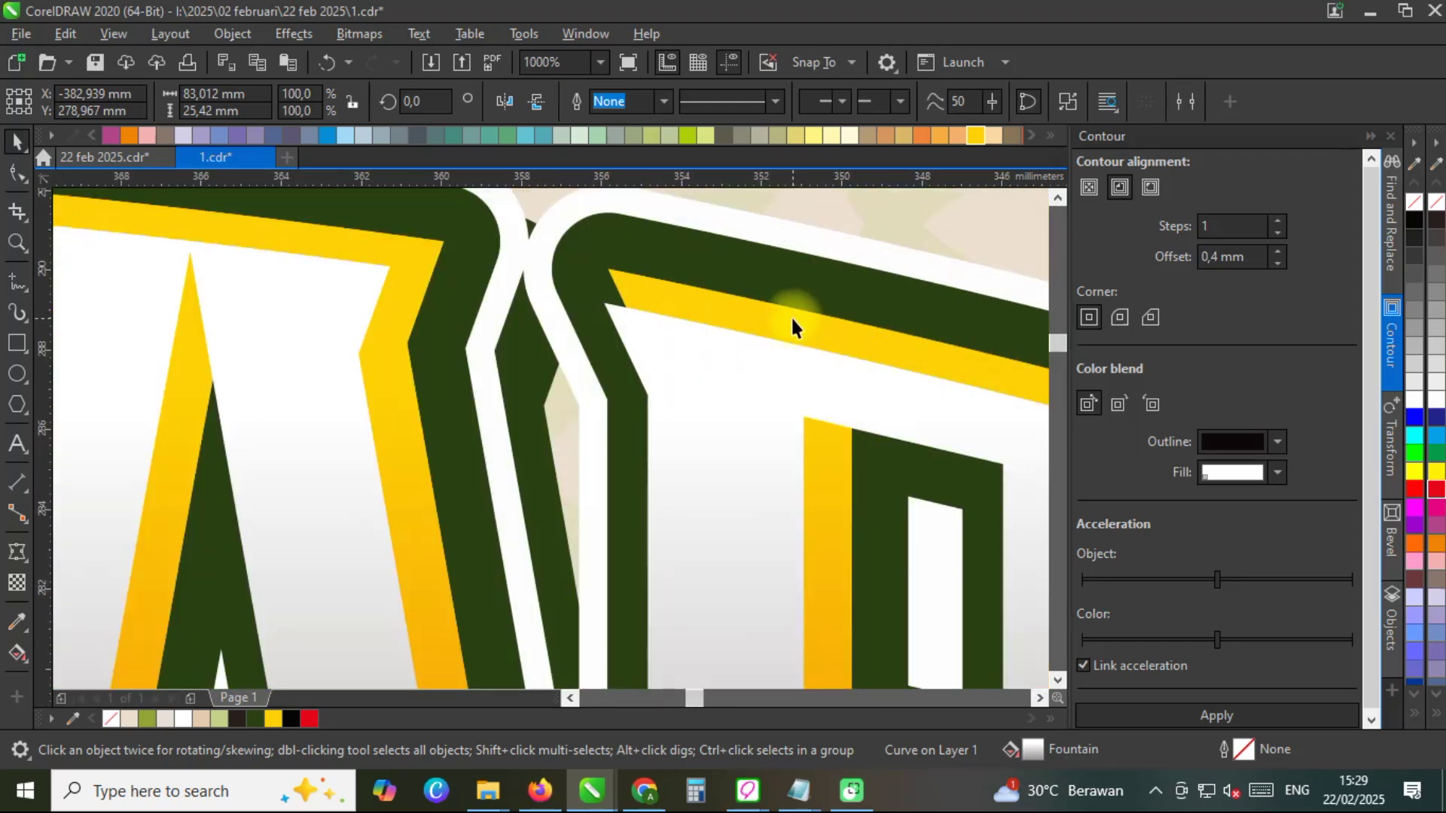
pyautogui.click(652, 103)
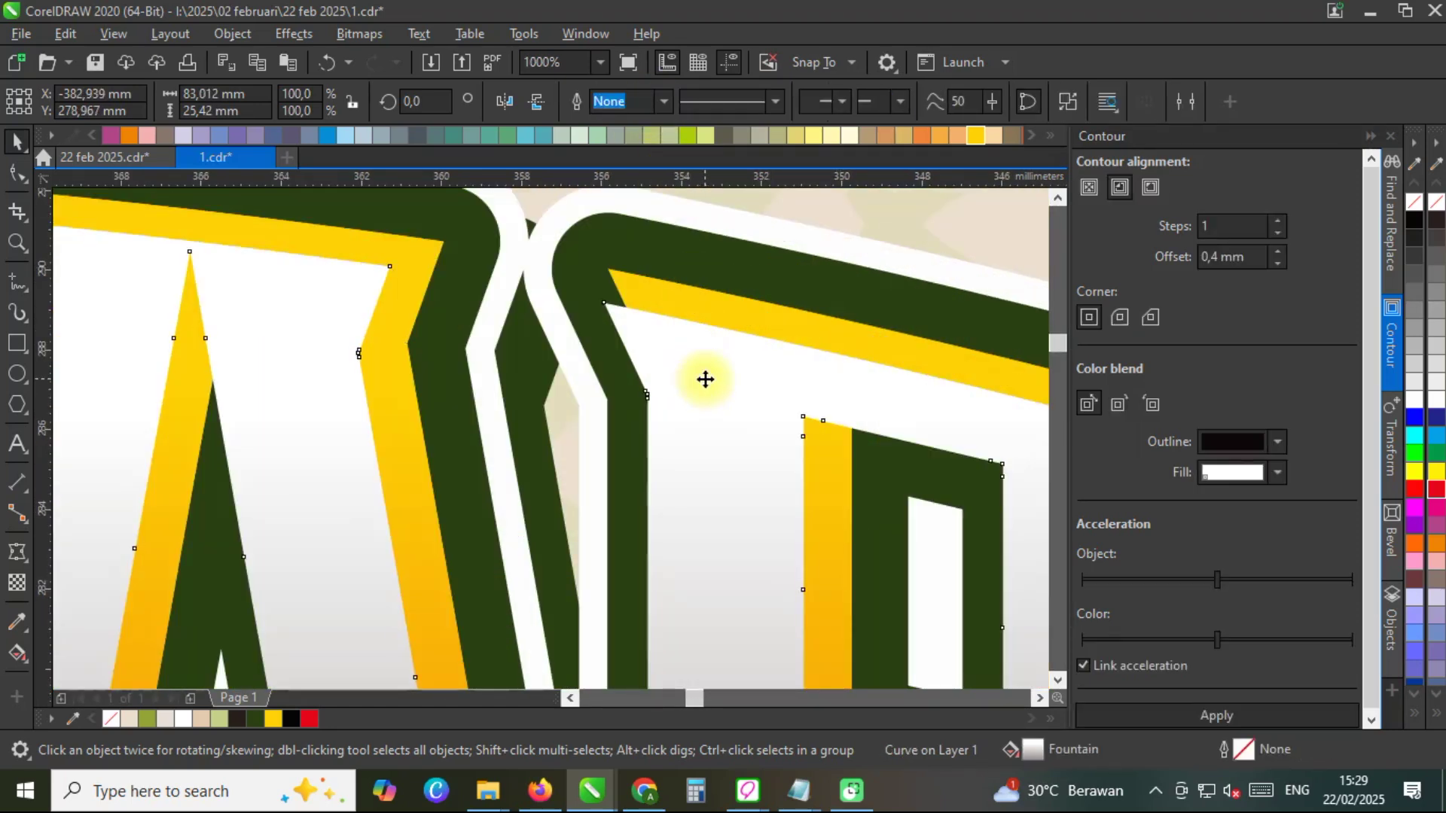
pyautogui.scroll(-4, 707, 359)
pyautogui.scroll(2, 772, 381)
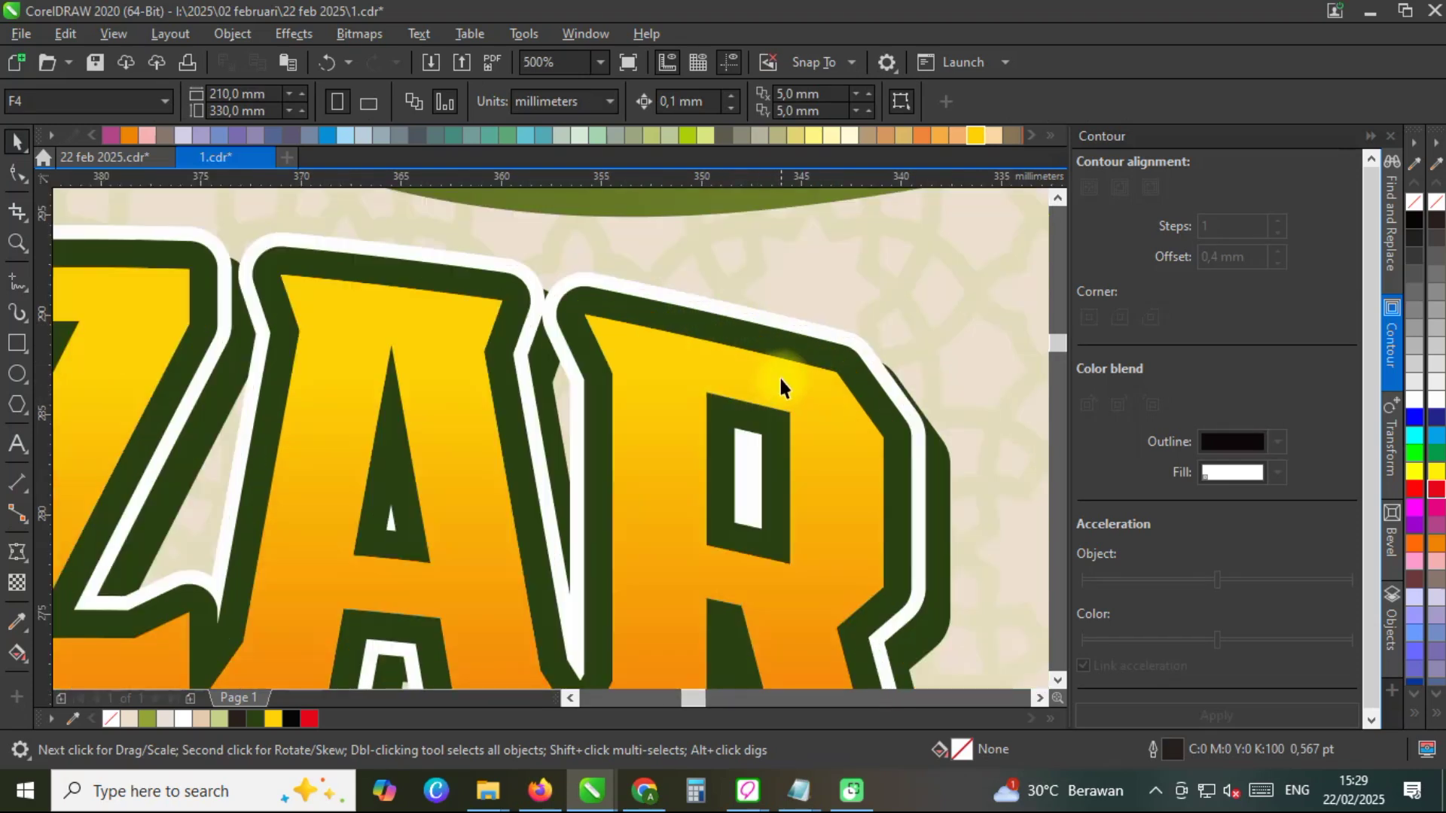
# Fill the trimmed BAZAR highlight strips with pale yellow C:0 M:0 Y:40 K:0 and apply uniform transparency to them.
pyautogui.click(783, 367)
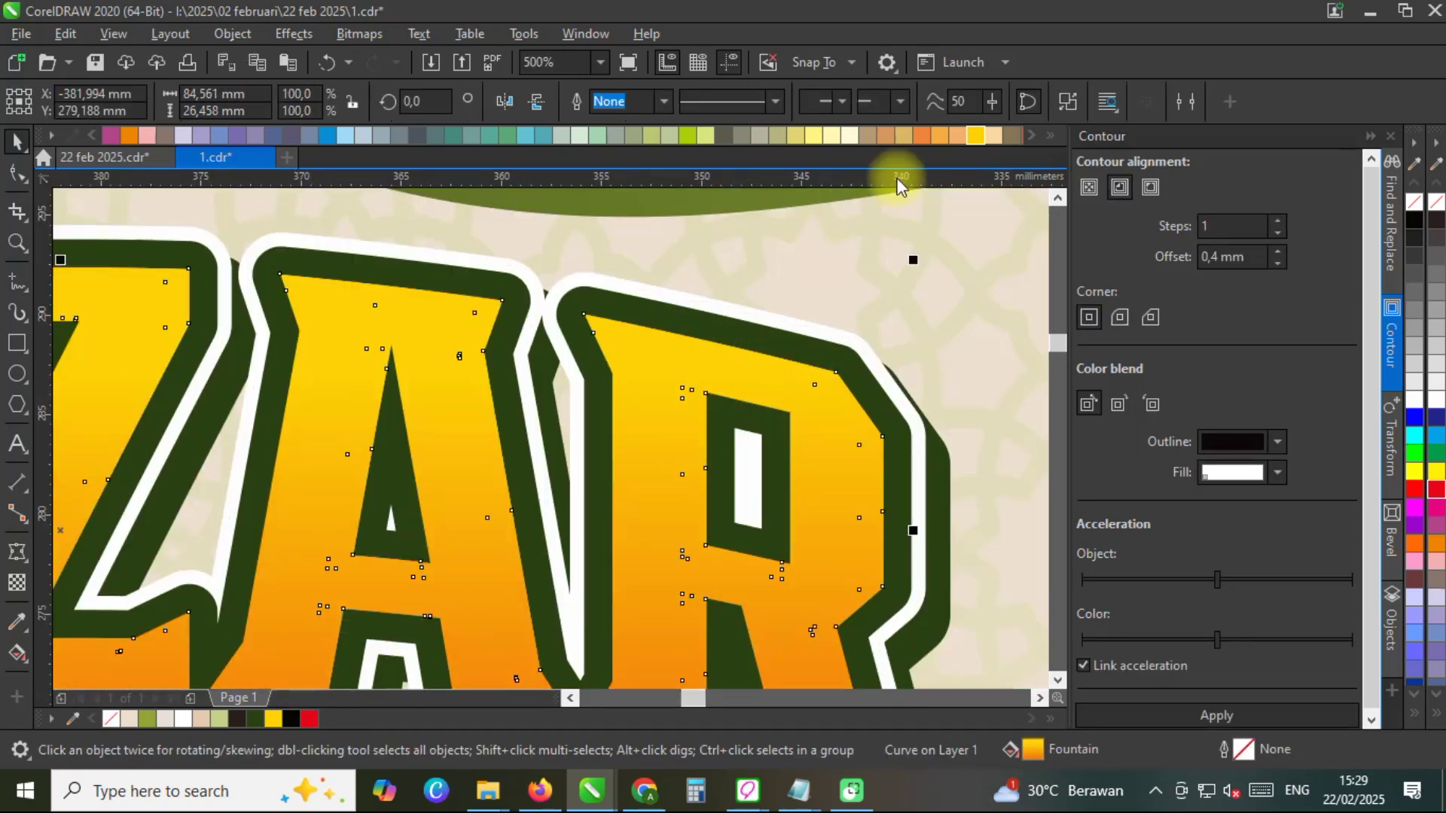
pyautogui.click(843, 134)
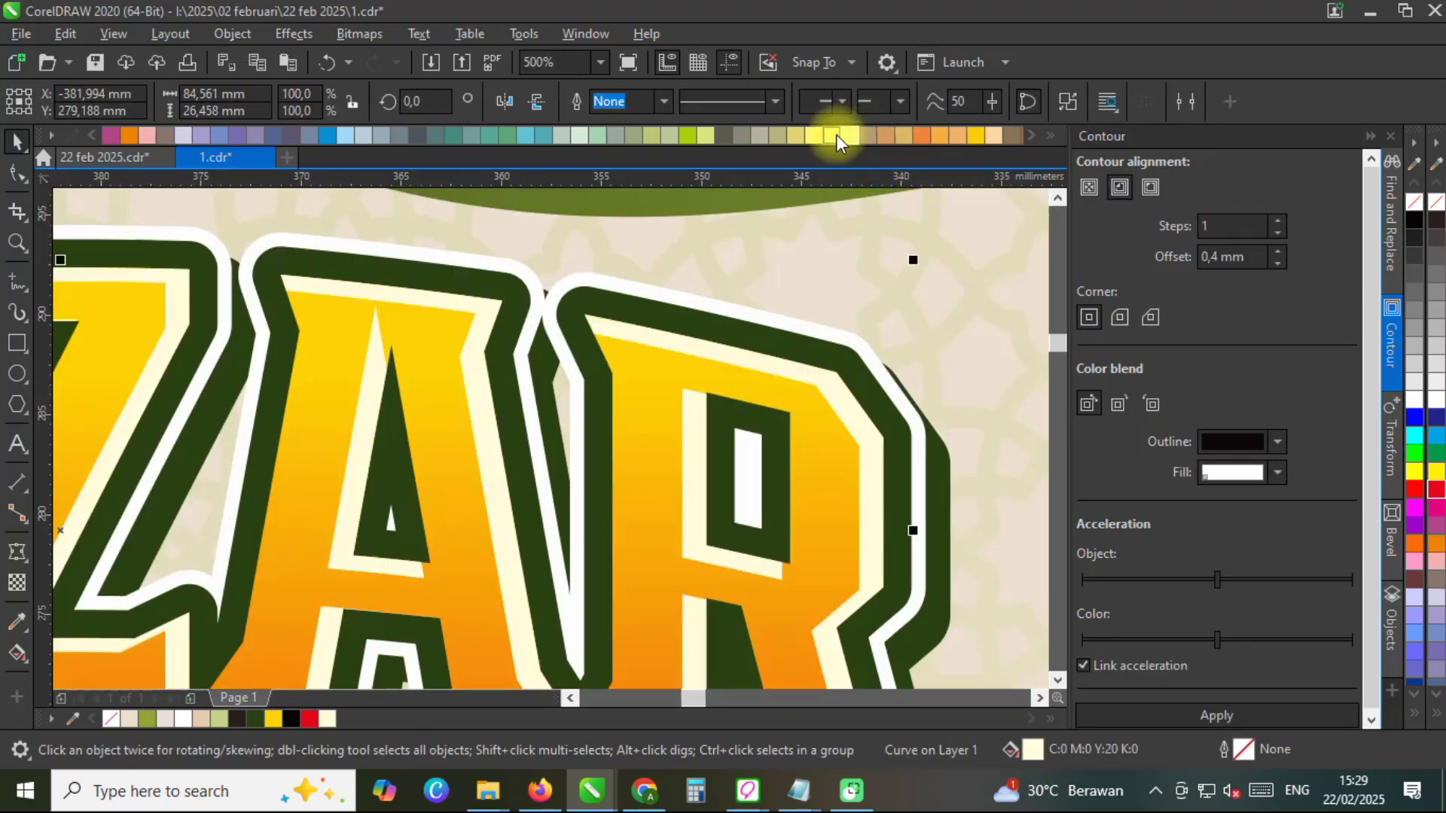
pyautogui.scroll(-4, 841, 305)
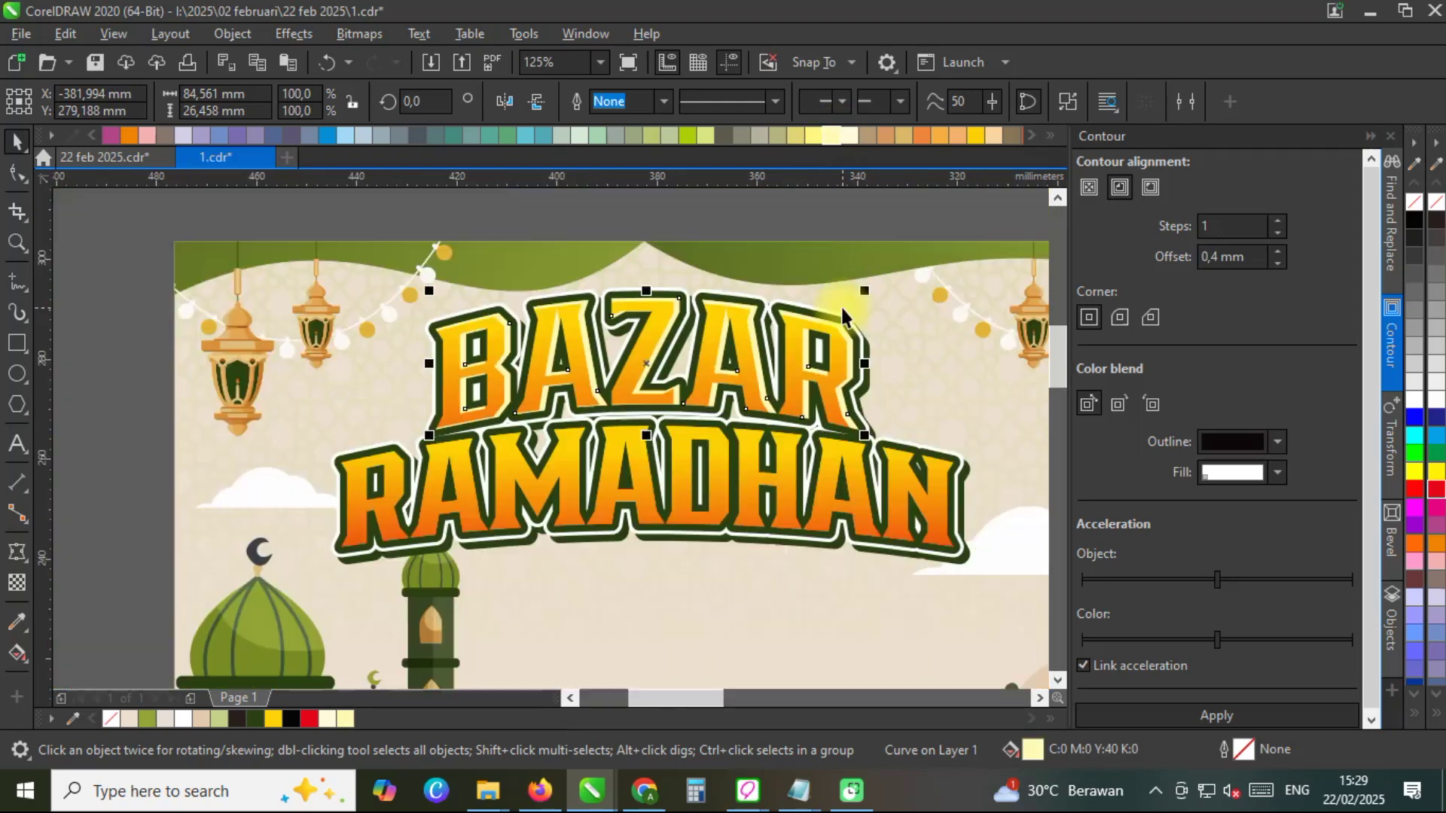
pyautogui.click(16, 586)
pyautogui.click(46, 110)
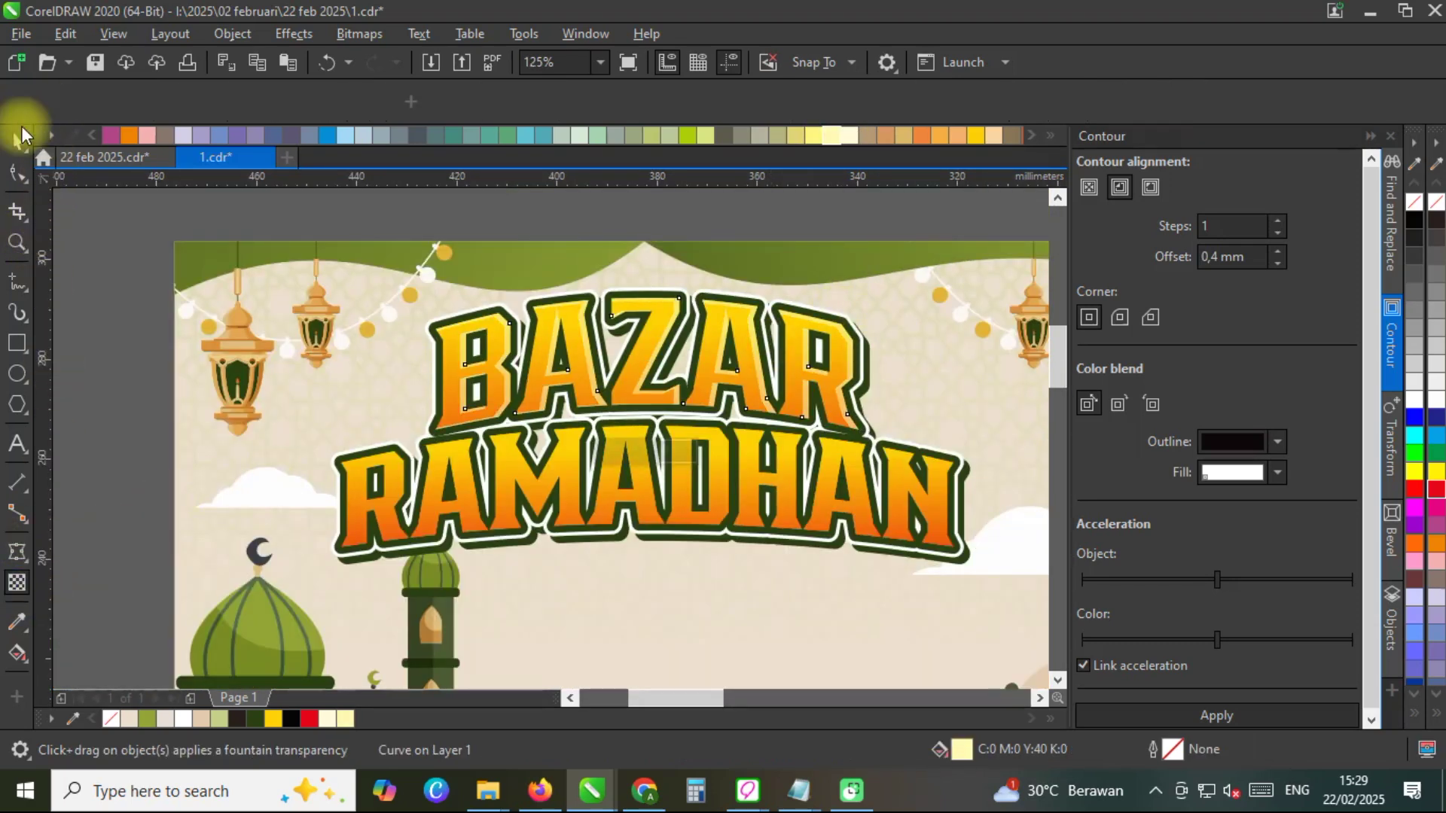
pyautogui.click(16, 141)
pyautogui.click(106, 424)
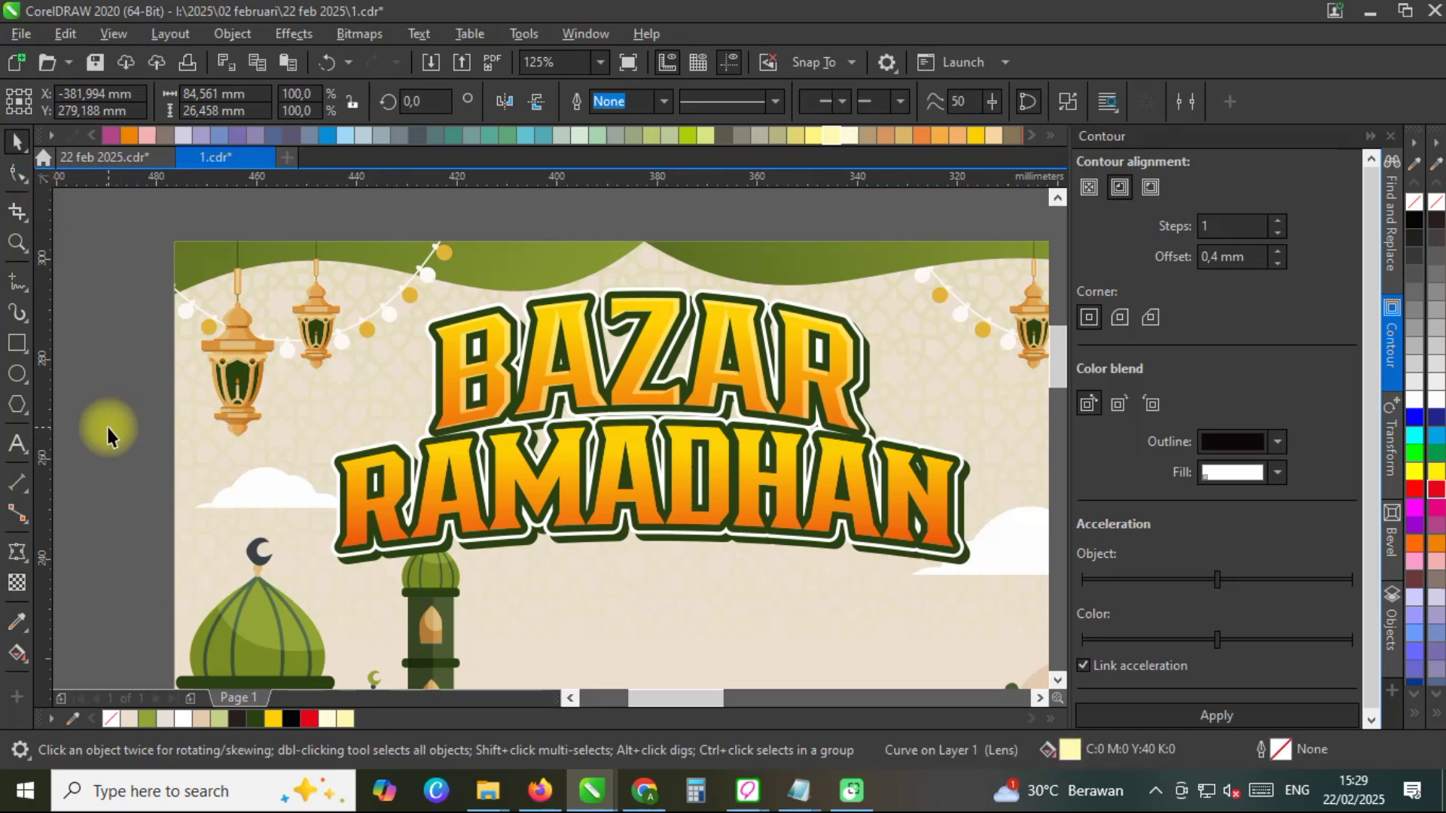
pyautogui.scroll(-2, 935, 410)
pyautogui.scroll(2, 742, 405)
pyautogui.click(743, 405)
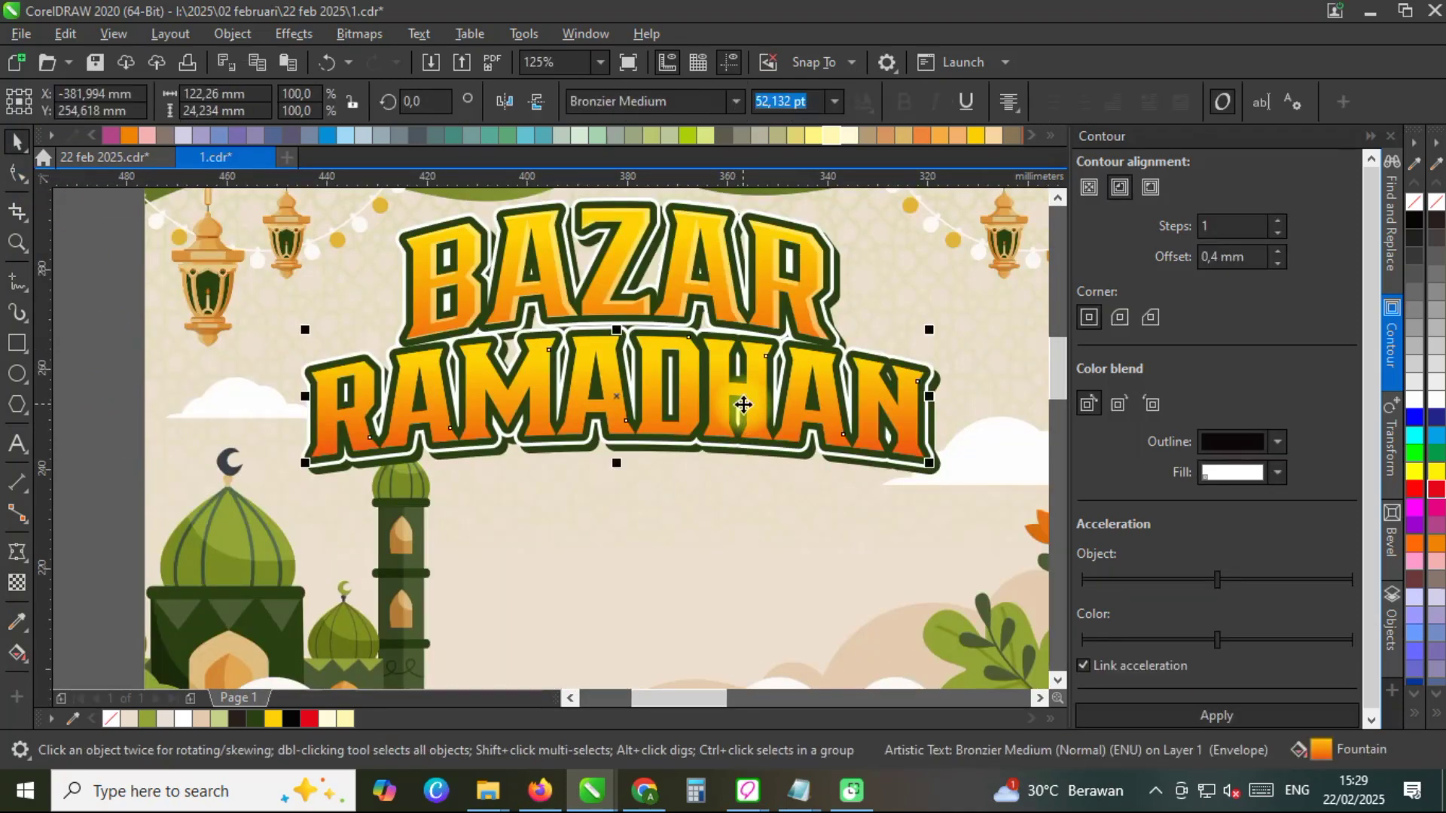
pyautogui.click(1241, 708)
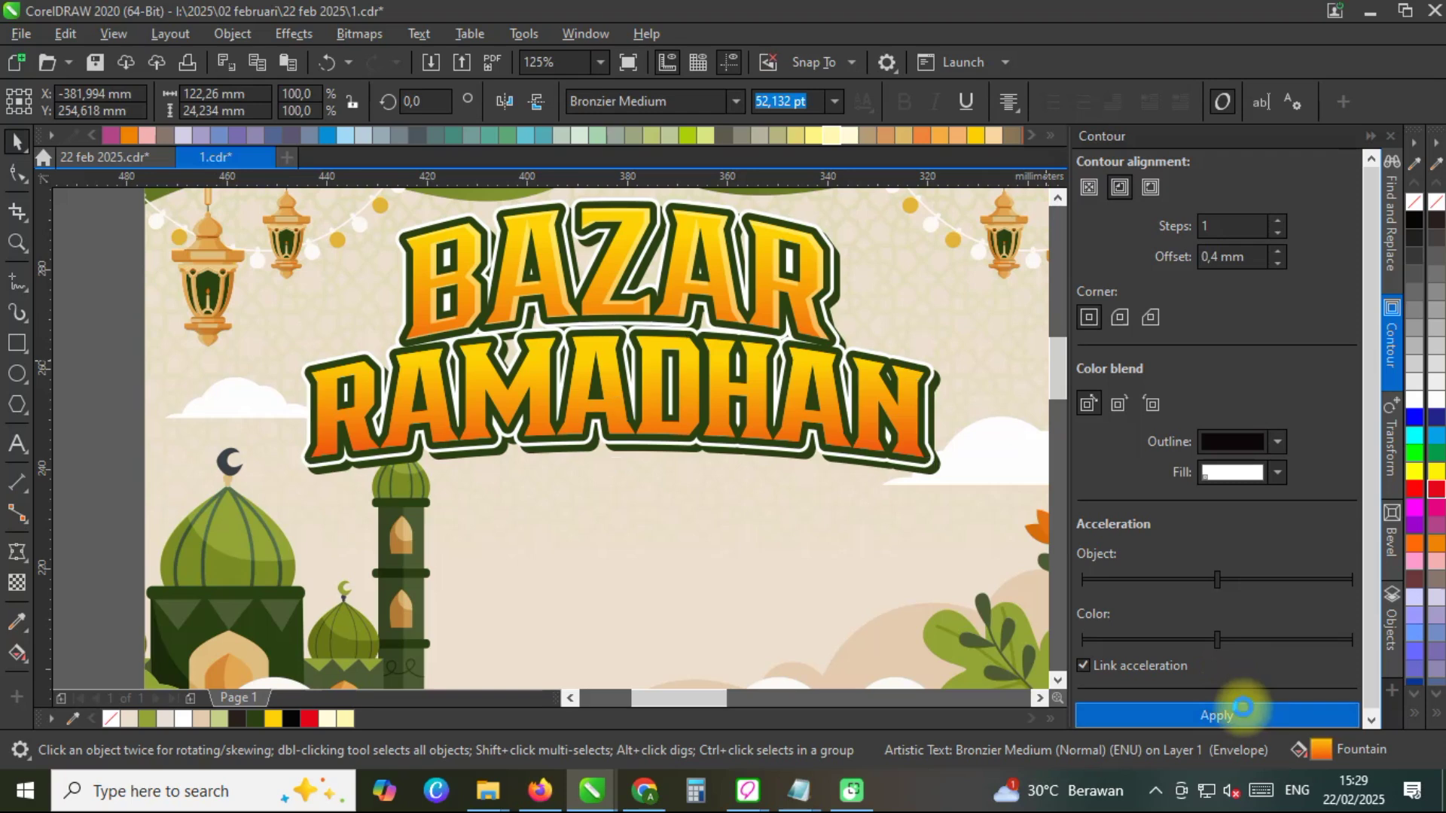
pyautogui.rightClick(1412, 207)
pyautogui.moveTo(898, 408); pyautogui.dragTo(813, 420)
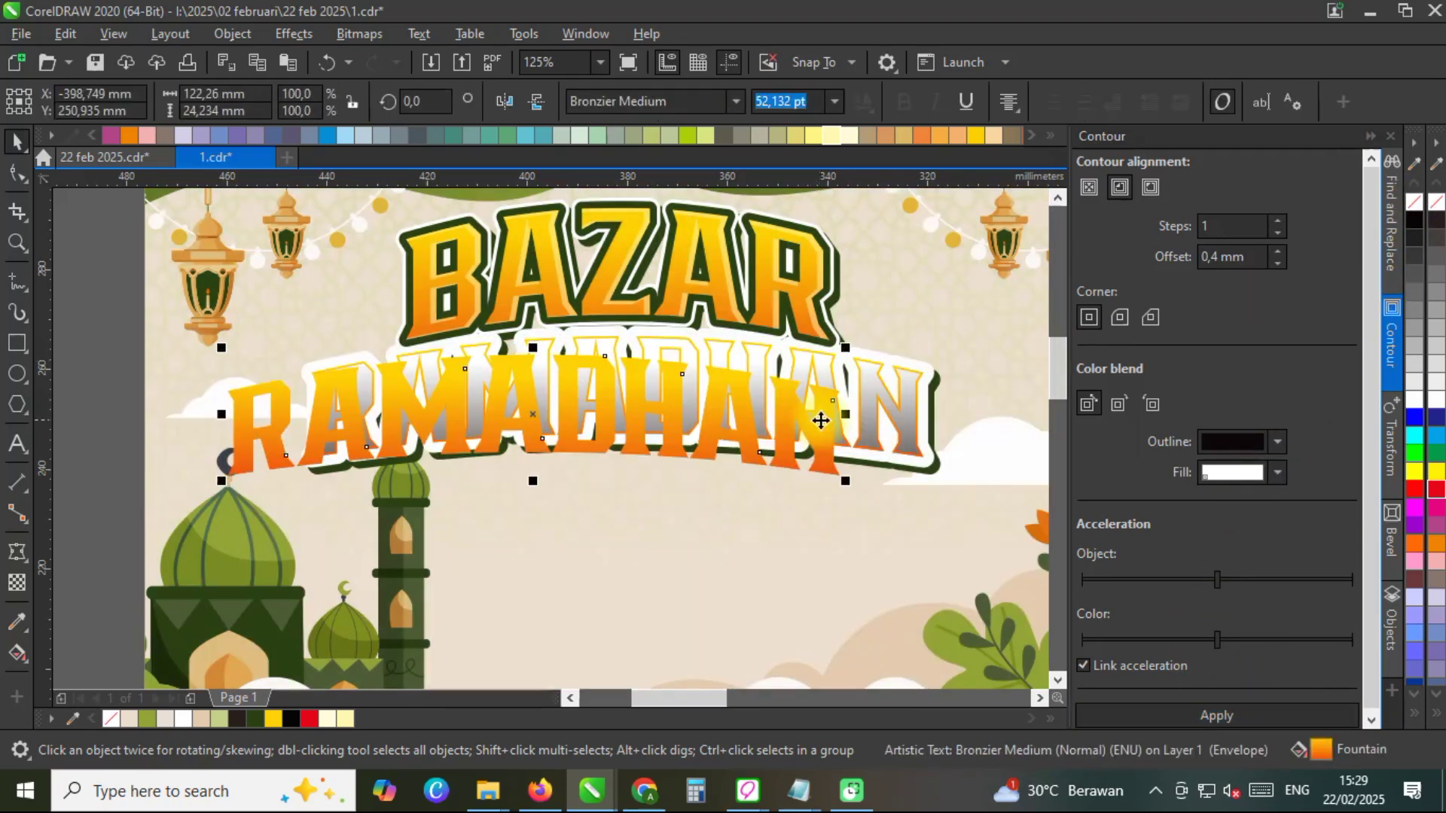
pyautogui.hotkey('ctrl', 'z')
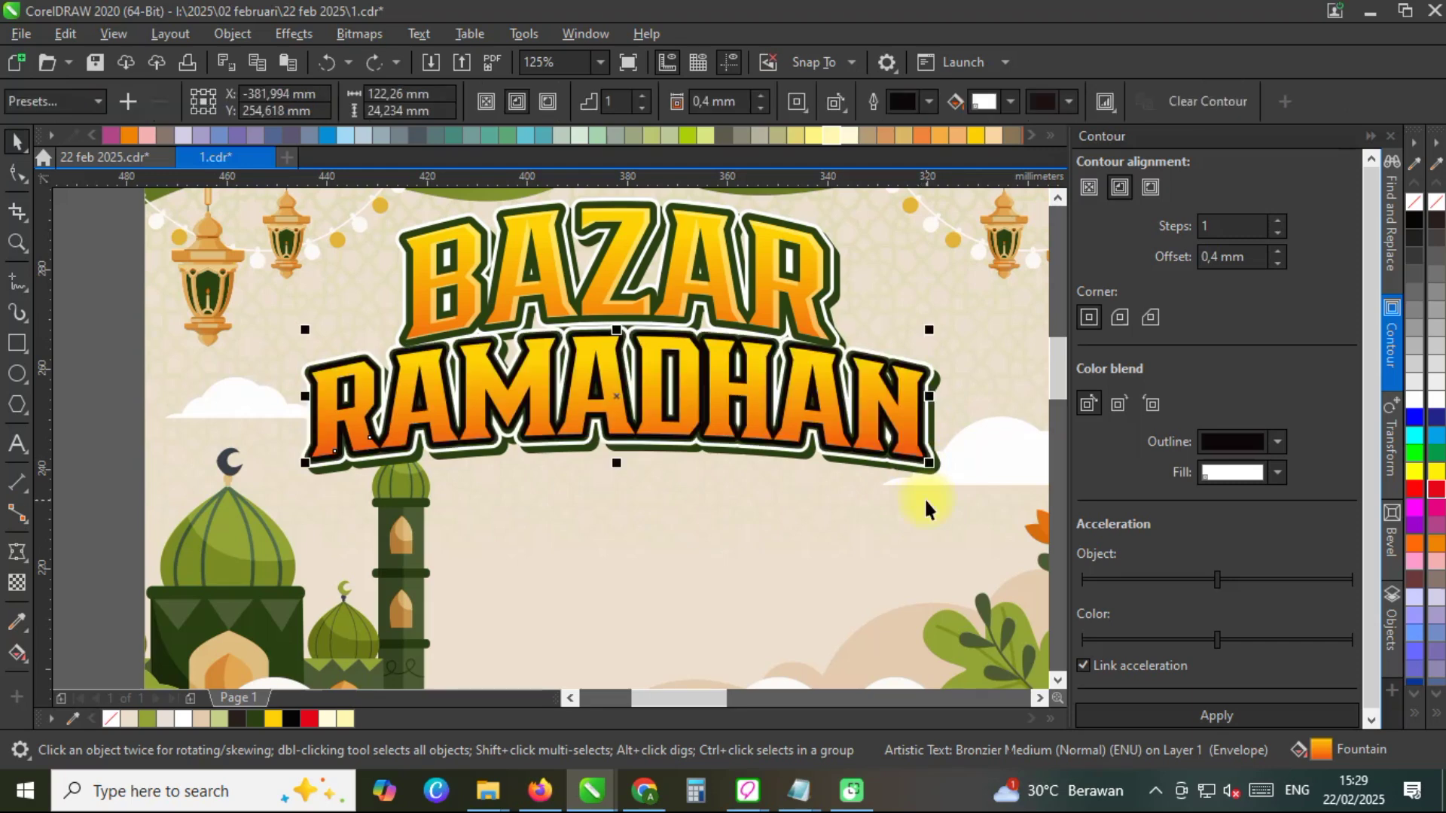
pyautogui.click(910, 425)
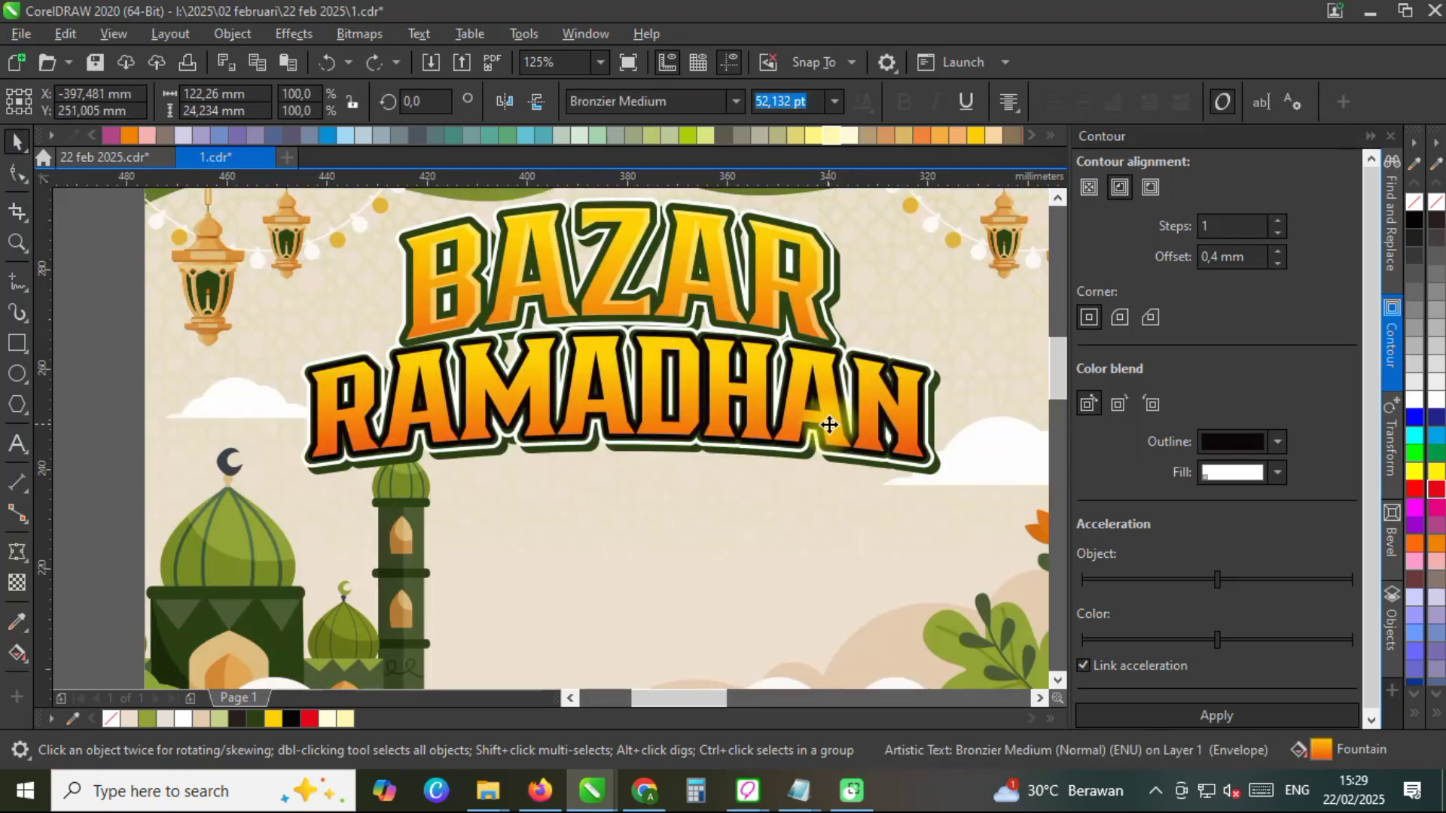
pyautogui.moveTo(905, 408); pyautogui.dragTo(829, 426)
pyautogui.hotkey('ctrl', 'z')
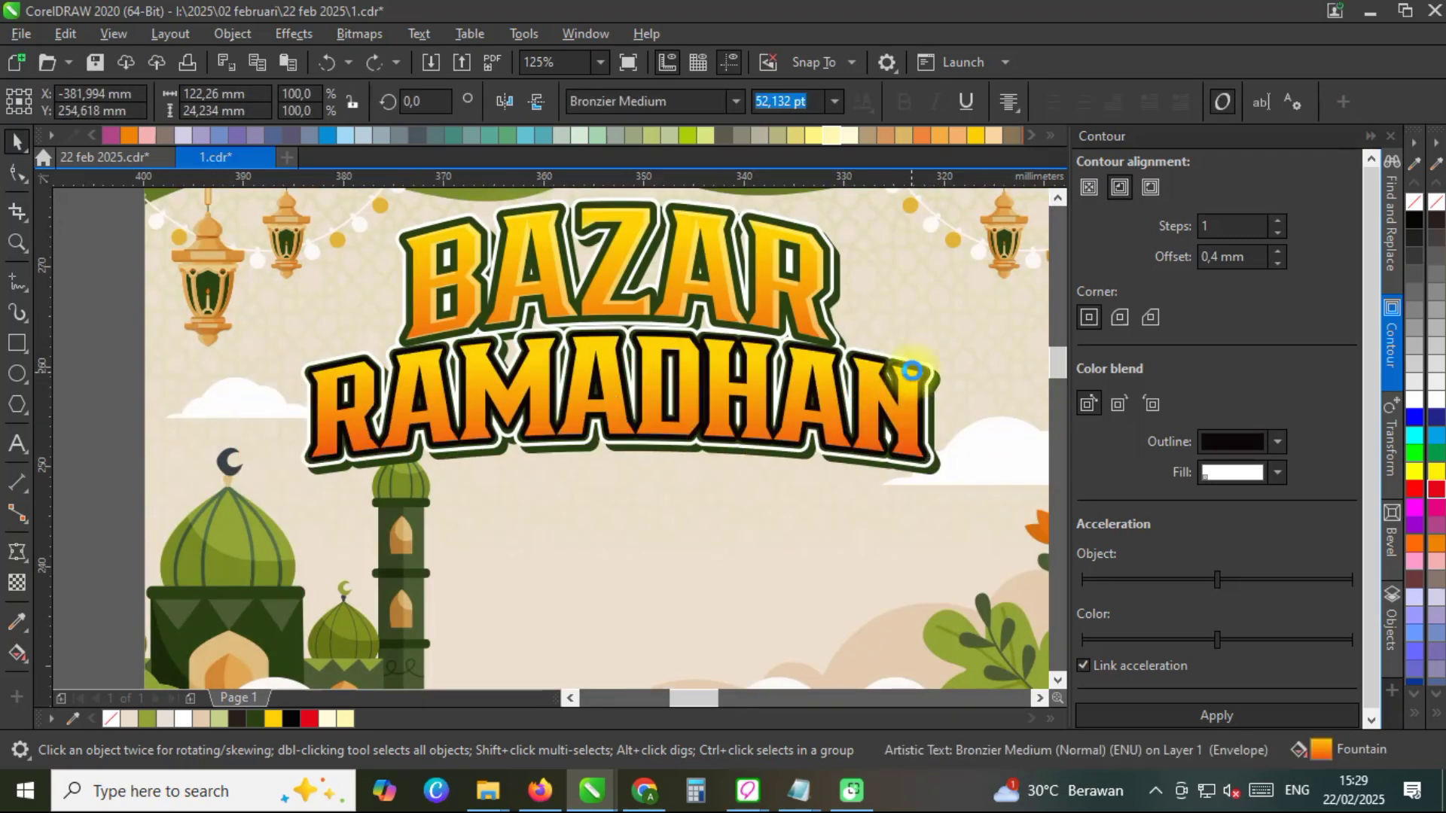
pyautogui.scroll(5, 922, 363)
pyautogui.click(921, 336)
pyautogui.scroll(-3, 920, 338)
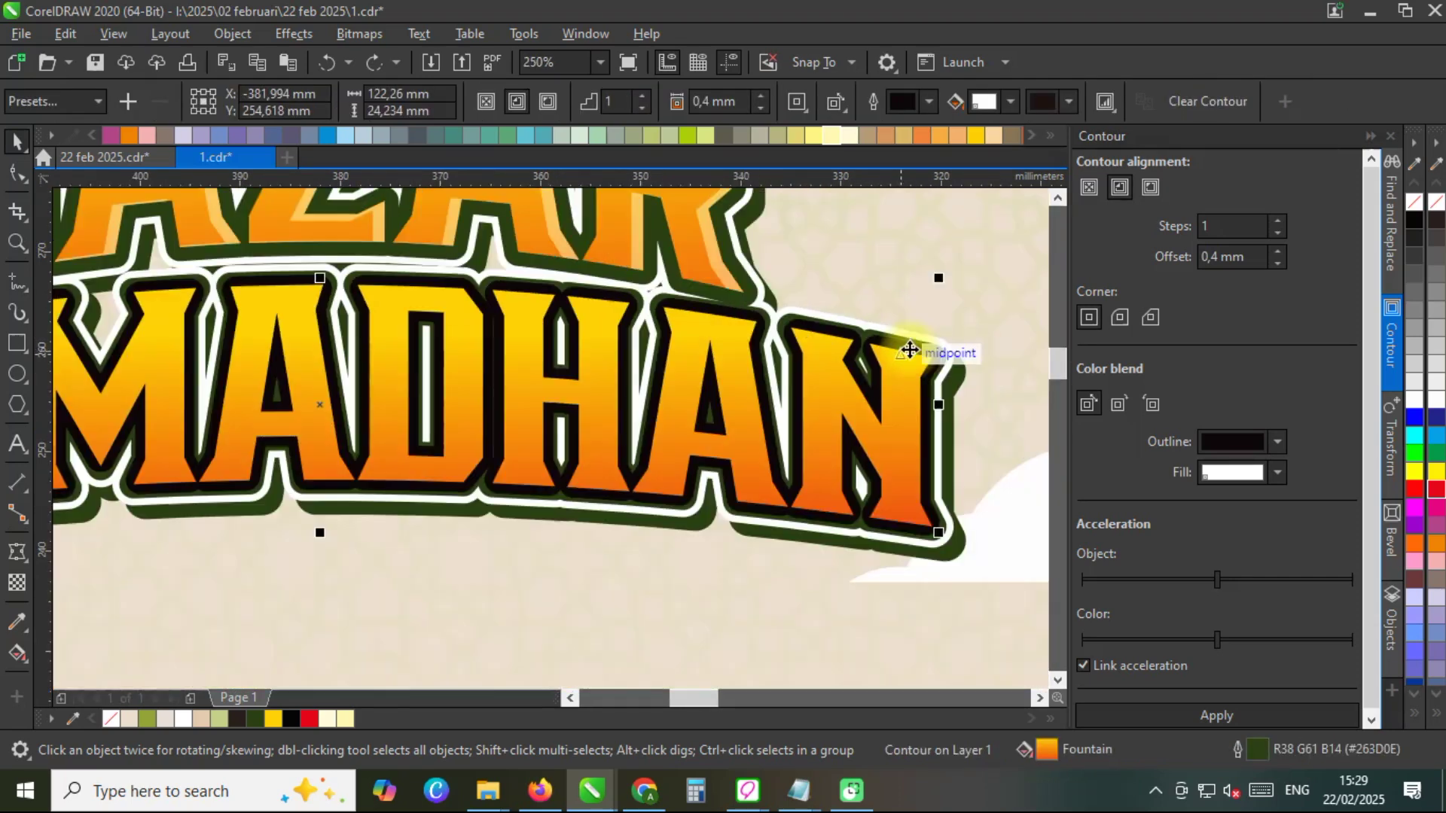
pyautogui.moveTo(910, 345); pyautogui.dragTo(905, 313)
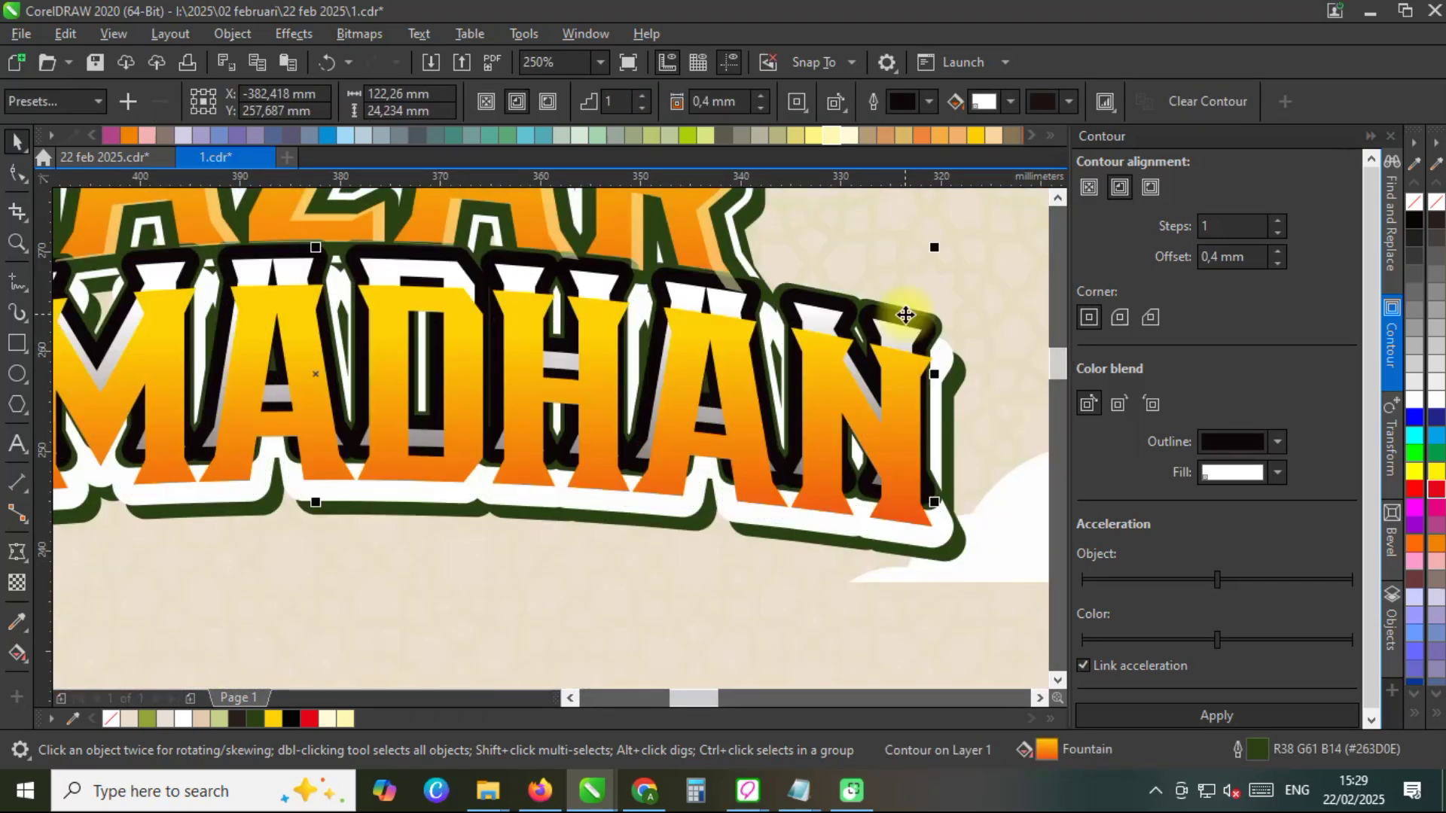
pyautogui.hotkey('ctrl', 'z')
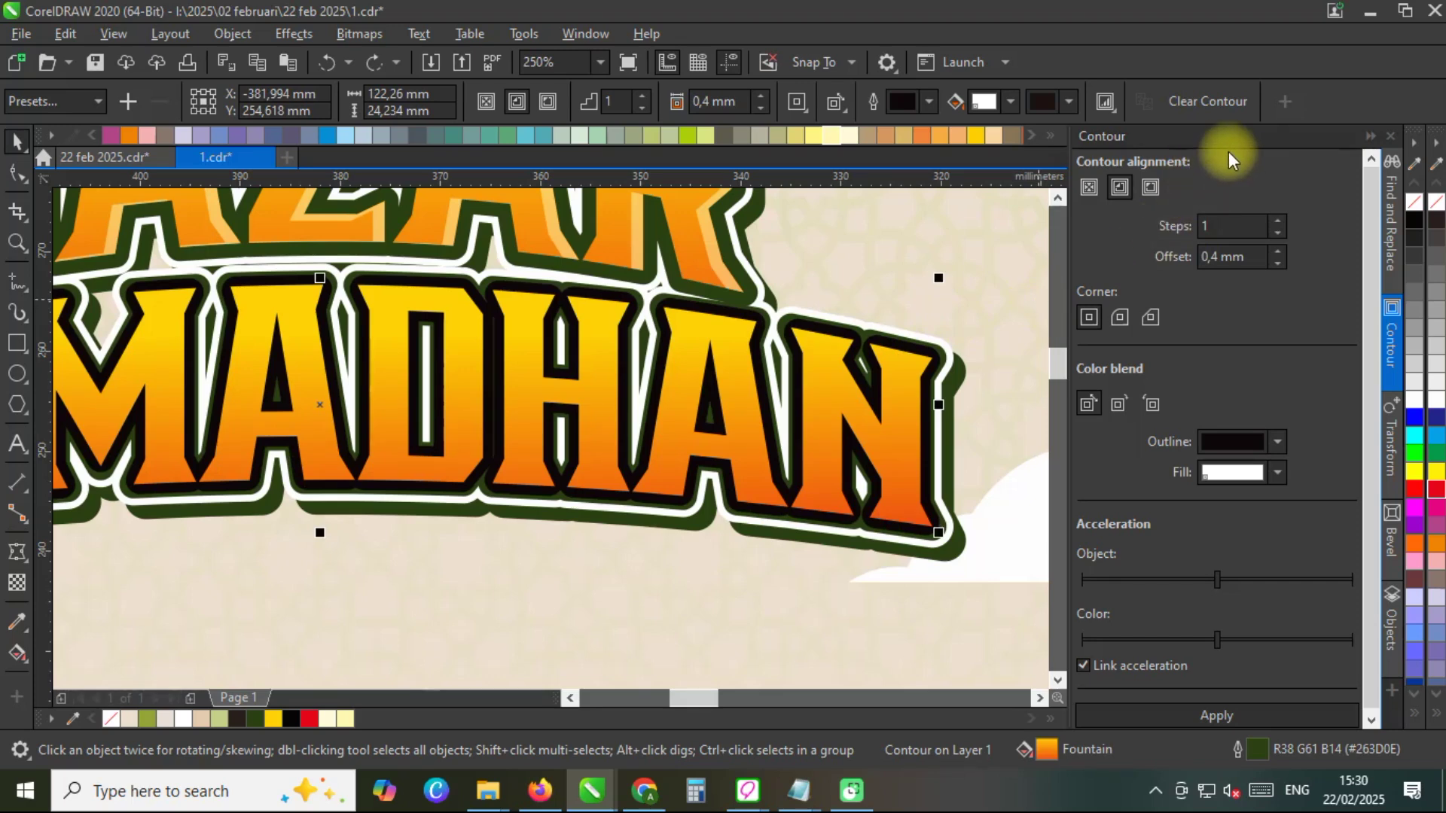
pyautogui.click(1220, 110)
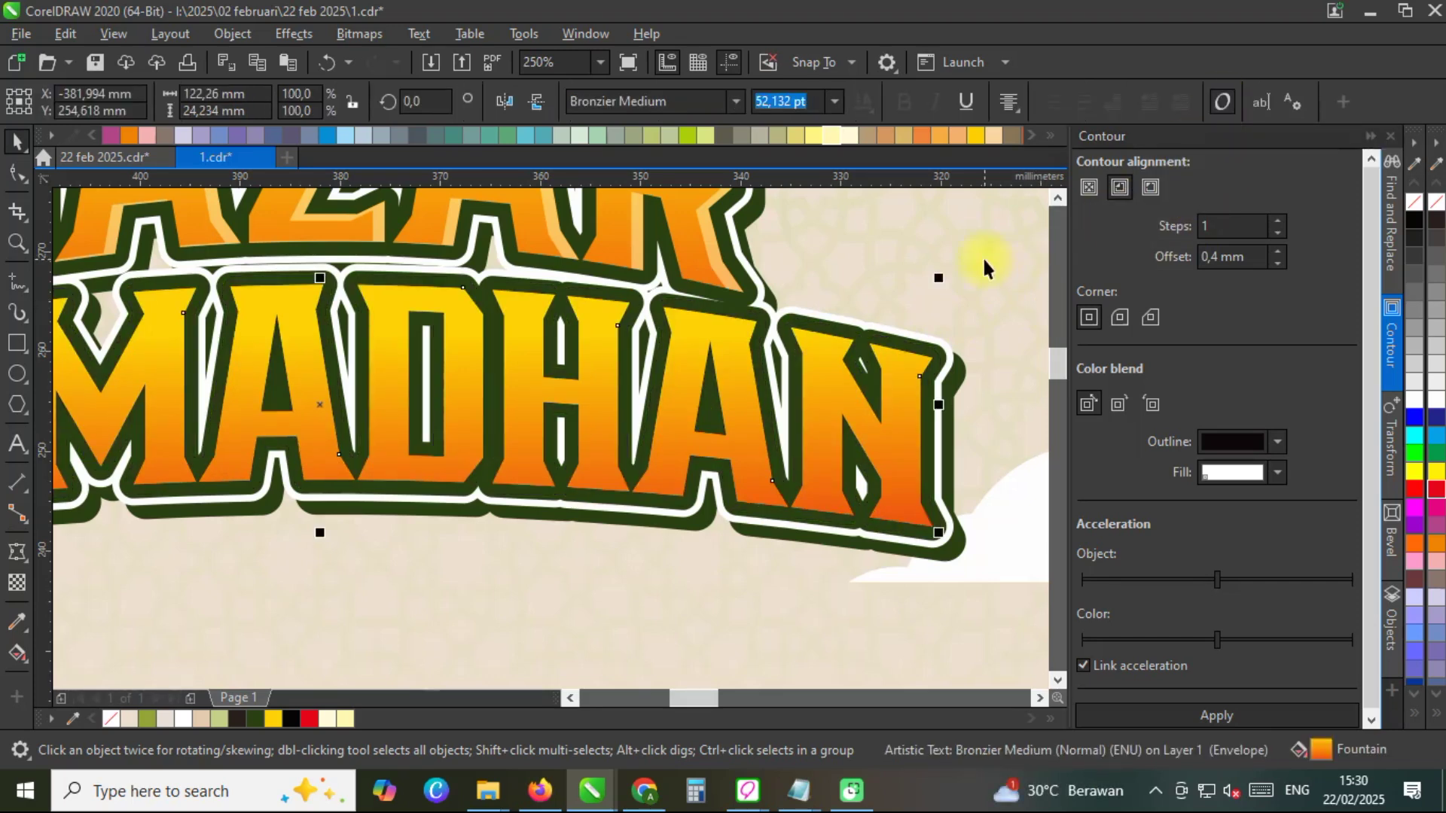
# Apply a one-step inside contour with 0.4 mm offset and white fill to the front word RAMADHAN and break the contour apart.
pyautogui.click(884, 435)
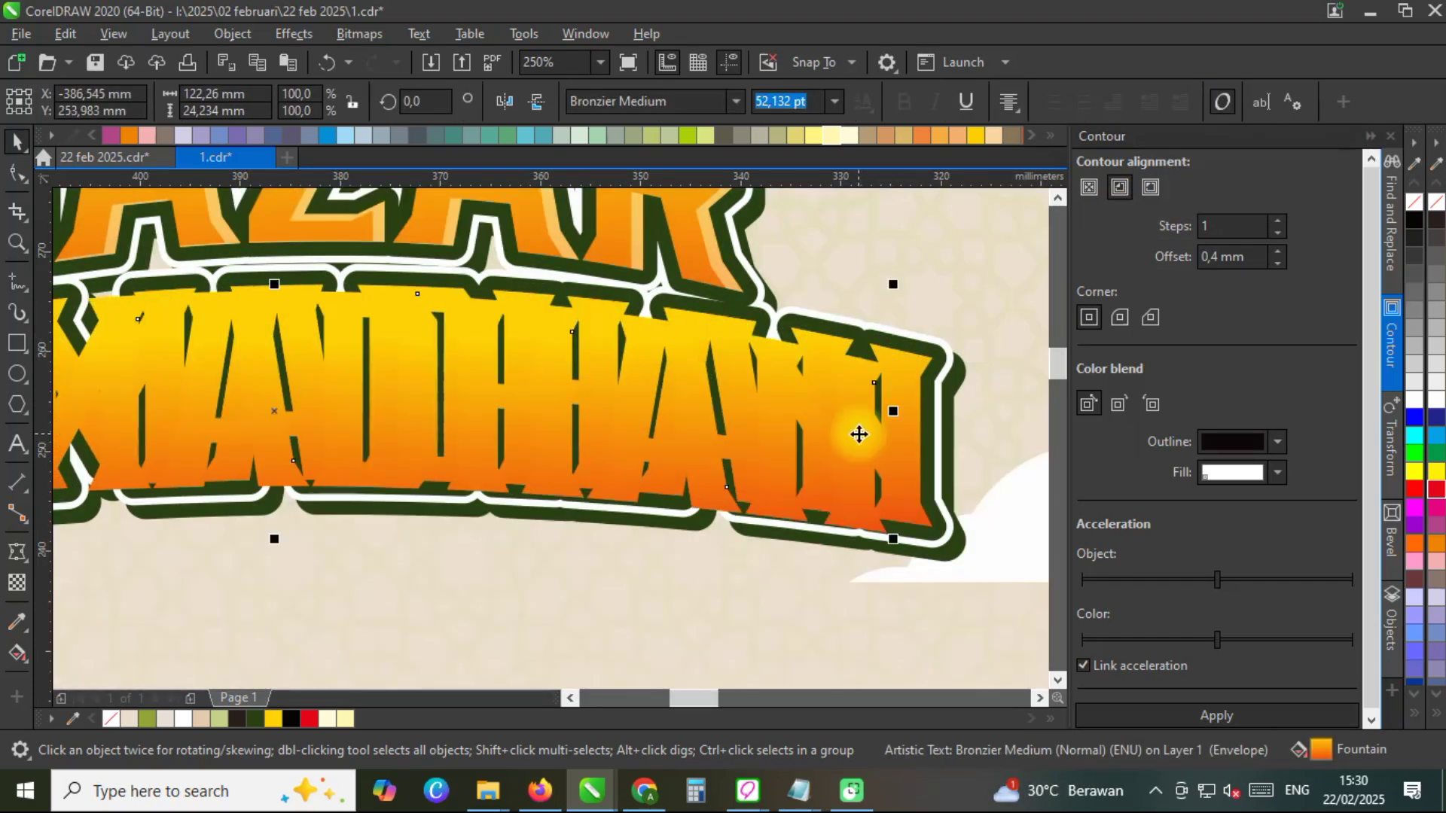
pyautogui.click(1264, 717)
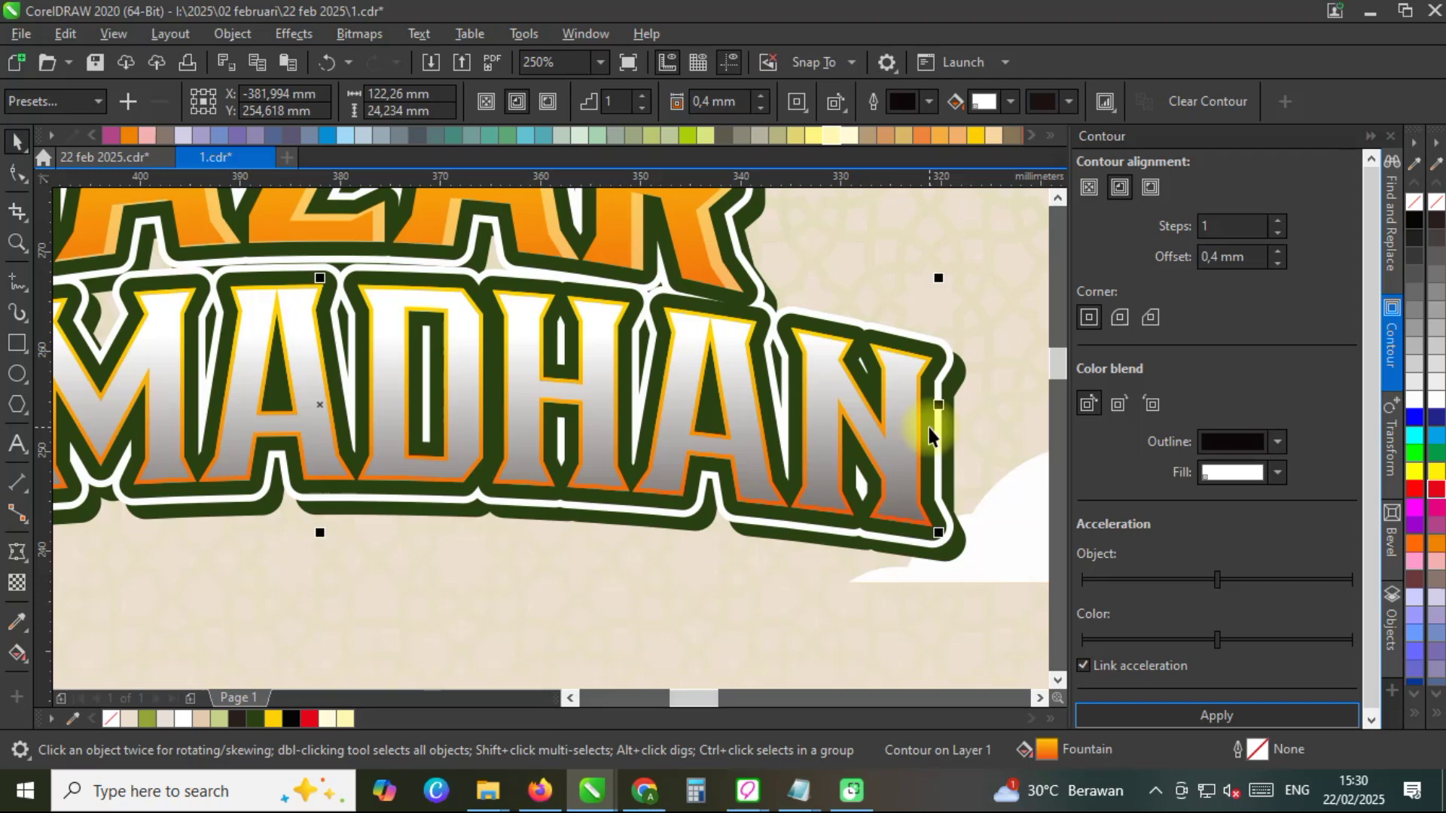
pyautogui.hotkey('ctrl', 'k')
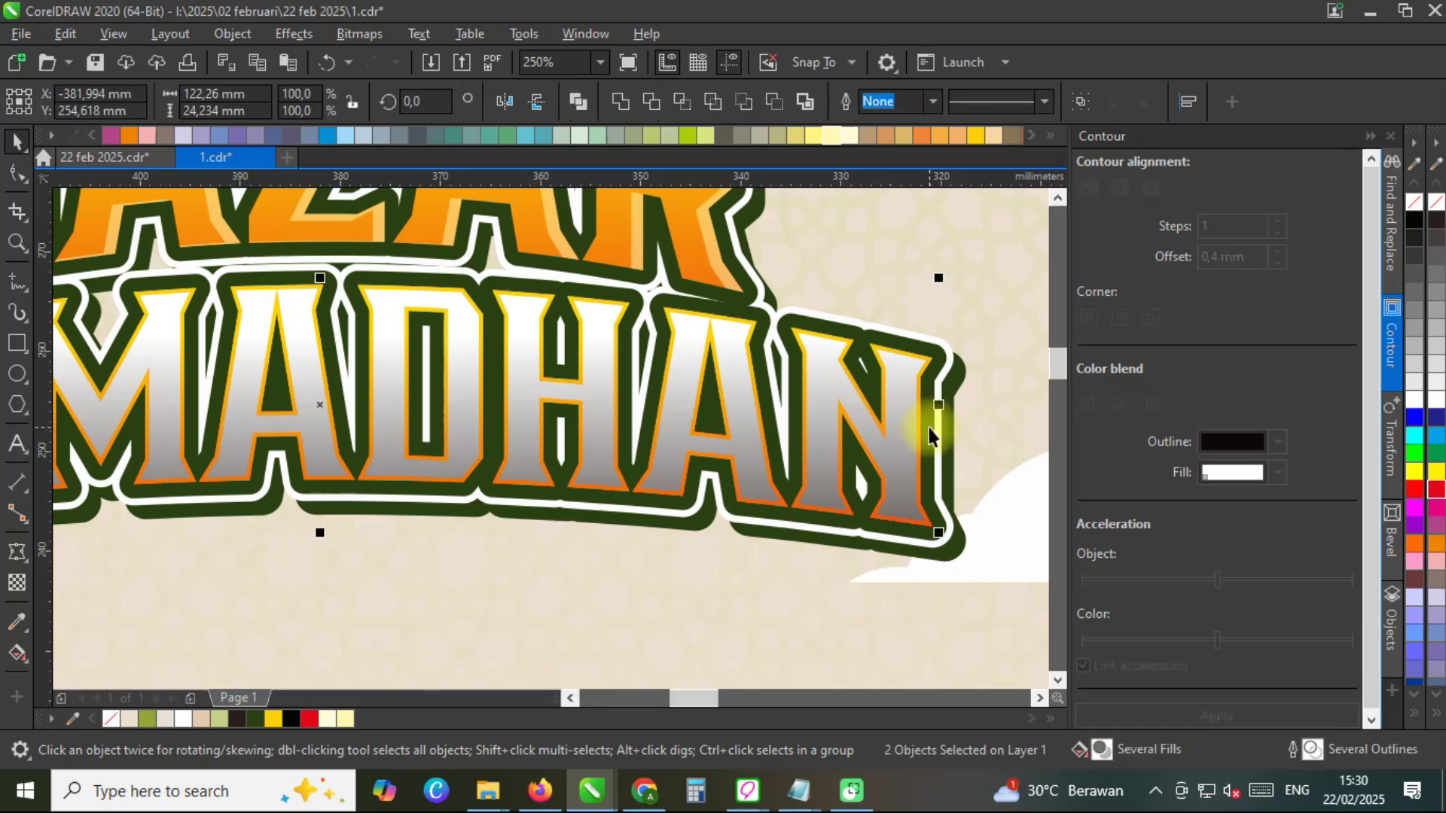
# Move the inner white-to-grey RAMADHAN curve about 0.6 mm left and 0.3 mm down over the gradient letters.
pyautogui.click(946, 303)
pyautogui.scroll(2, 895, 354)
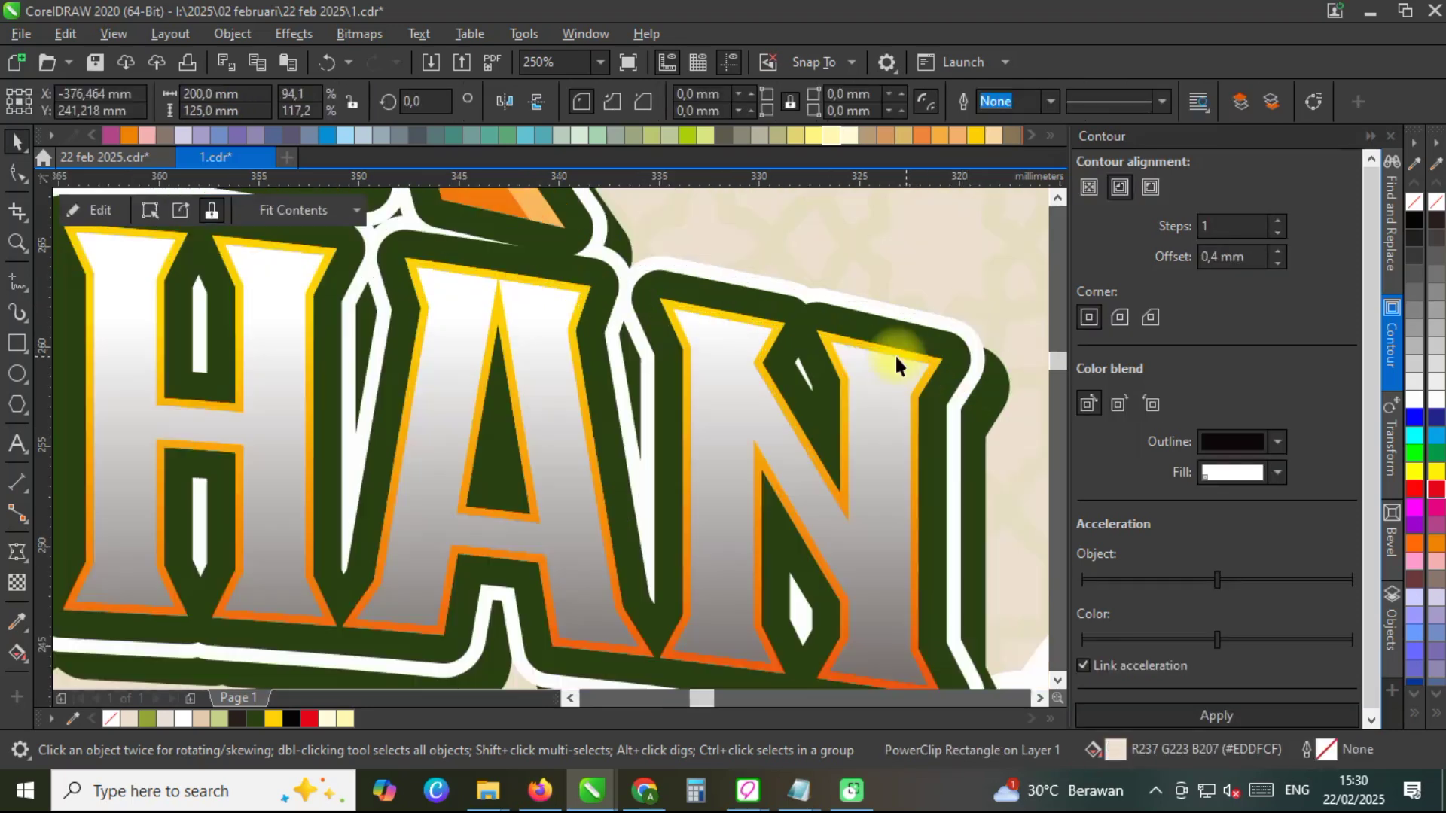
pyautogui.scroll(3, 859, 372)
pyautogui.click(794, 332)
pyautogui.scroll(-4, 797, 364)
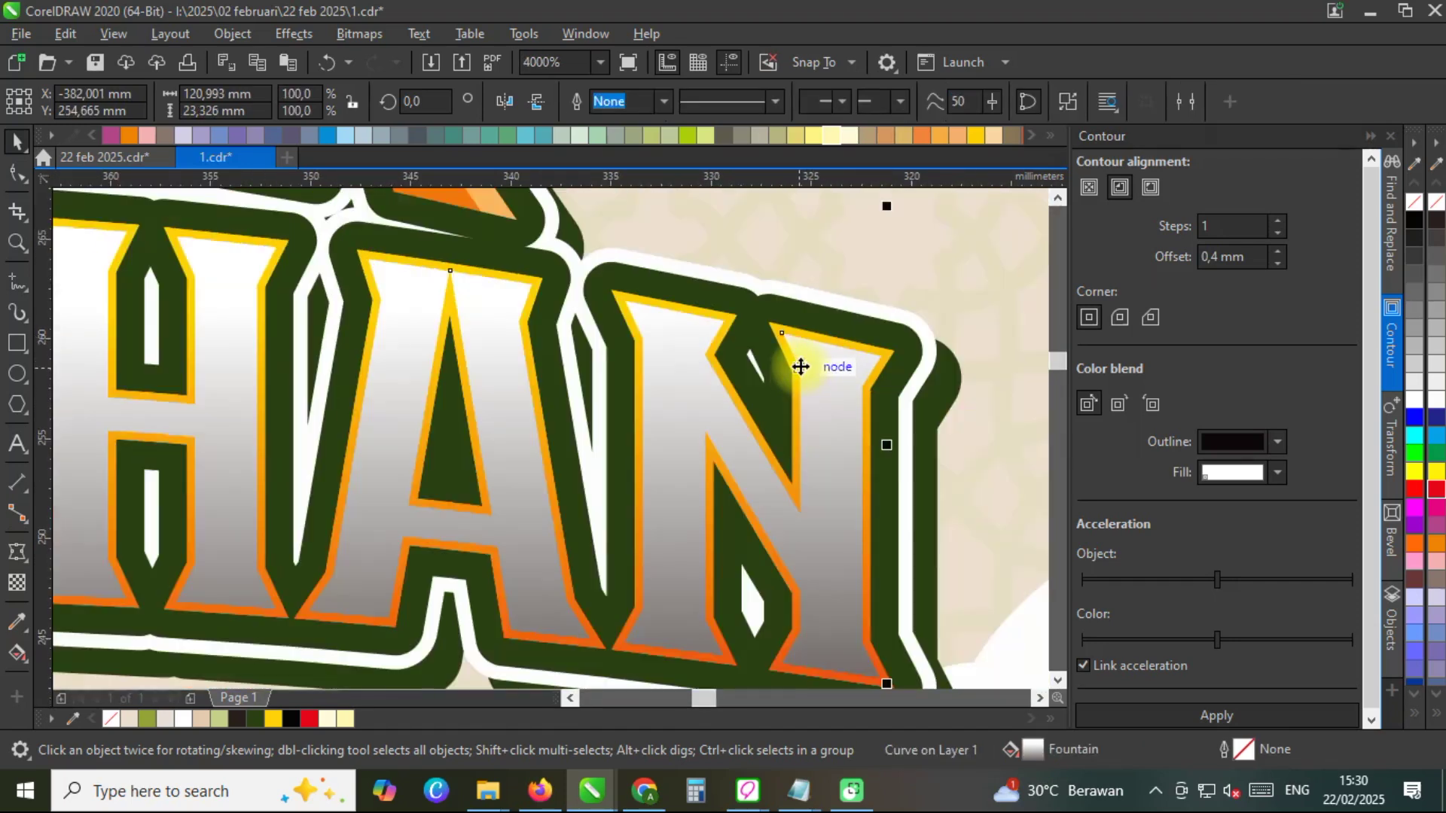
pyautogui.scroll(-4, 797, 381)
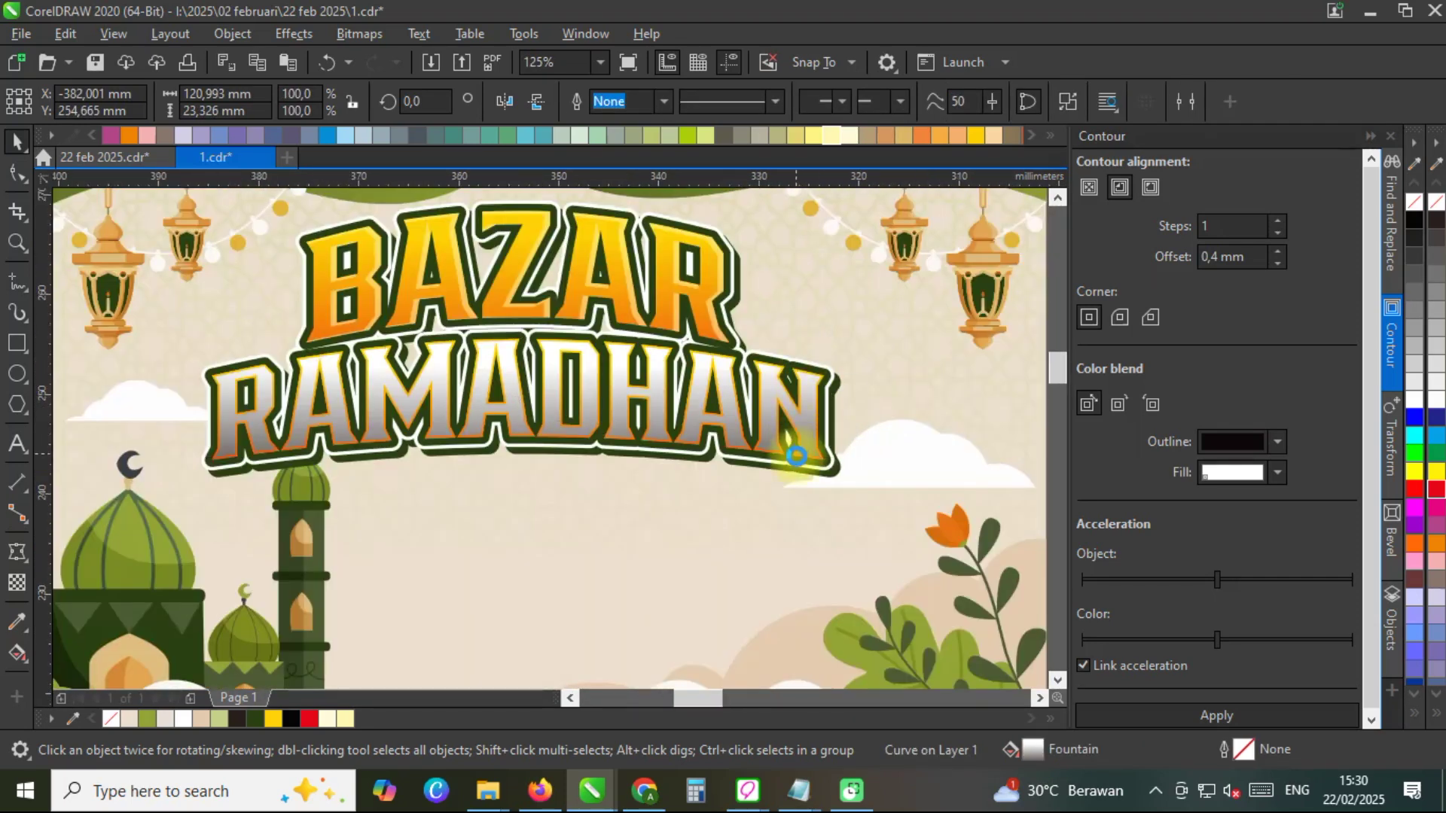
pyautogui.scroll(5, 793, 463)
pyautogui.scroll(4, 794, 463)
pyautogui.moveTo(765, 436); pyautogui.dragTo(737, 395)
# Trim the yellow-orange RAMADHAN curve with the inner white-to-grey curve and delete the inner curve.
pyautogui.scroll(4, 662, 480)
pyautogui.scroll(-4, 628, 498)
pyautogui.scroll(2, 744, 367)
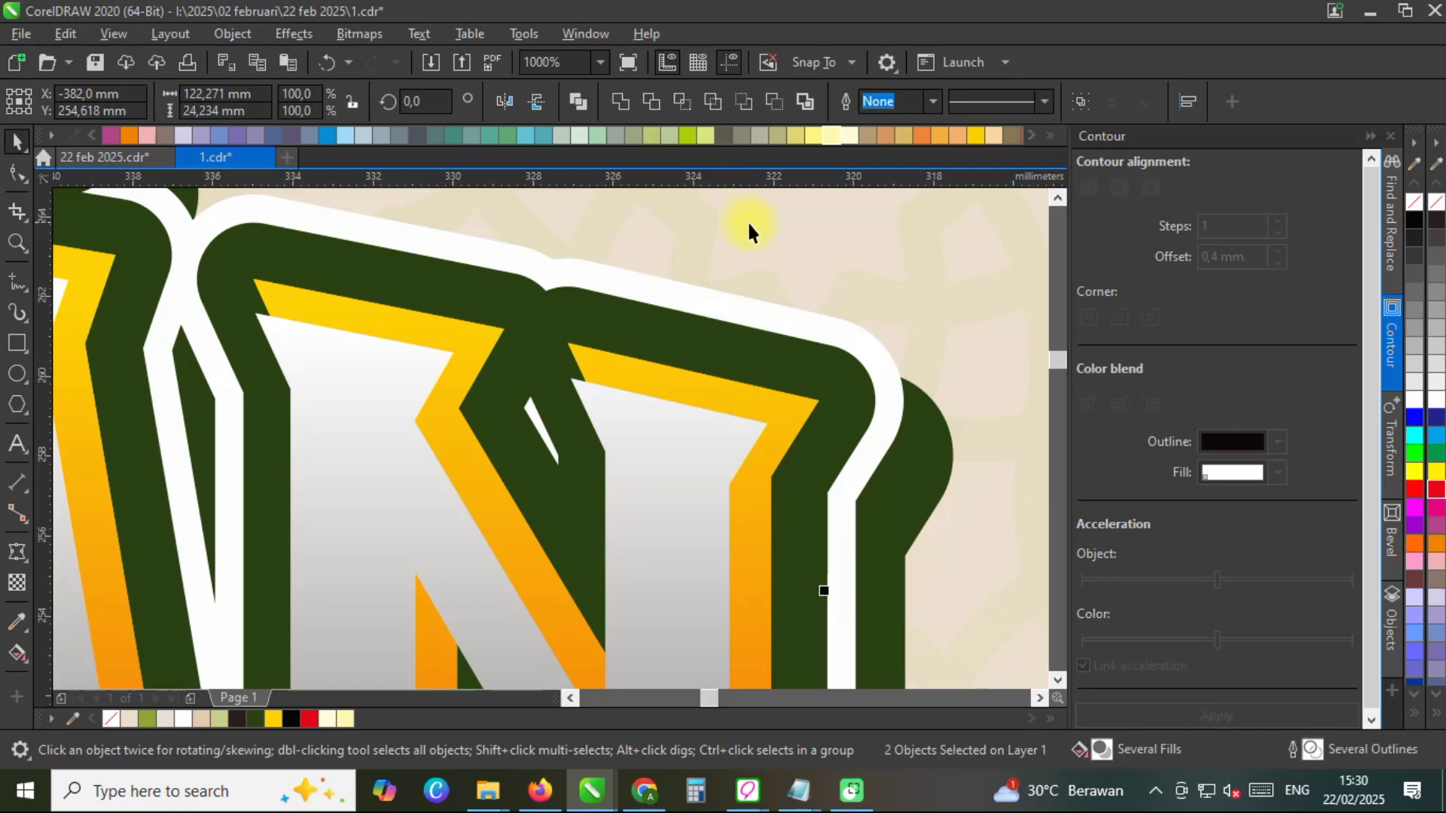
pyautogui.scroll(-2, 747, 219)
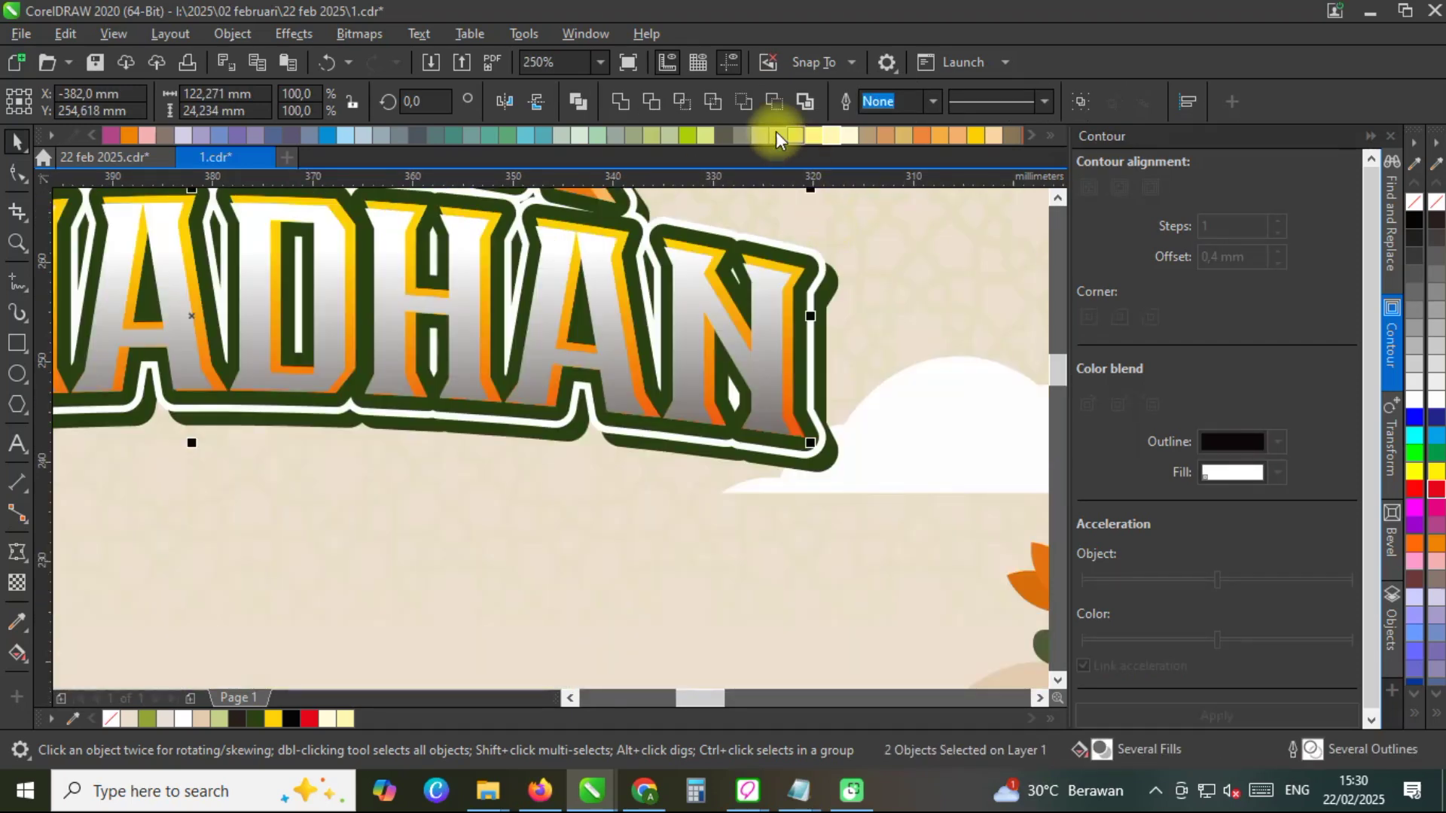
pyautogui.click(658, 101)
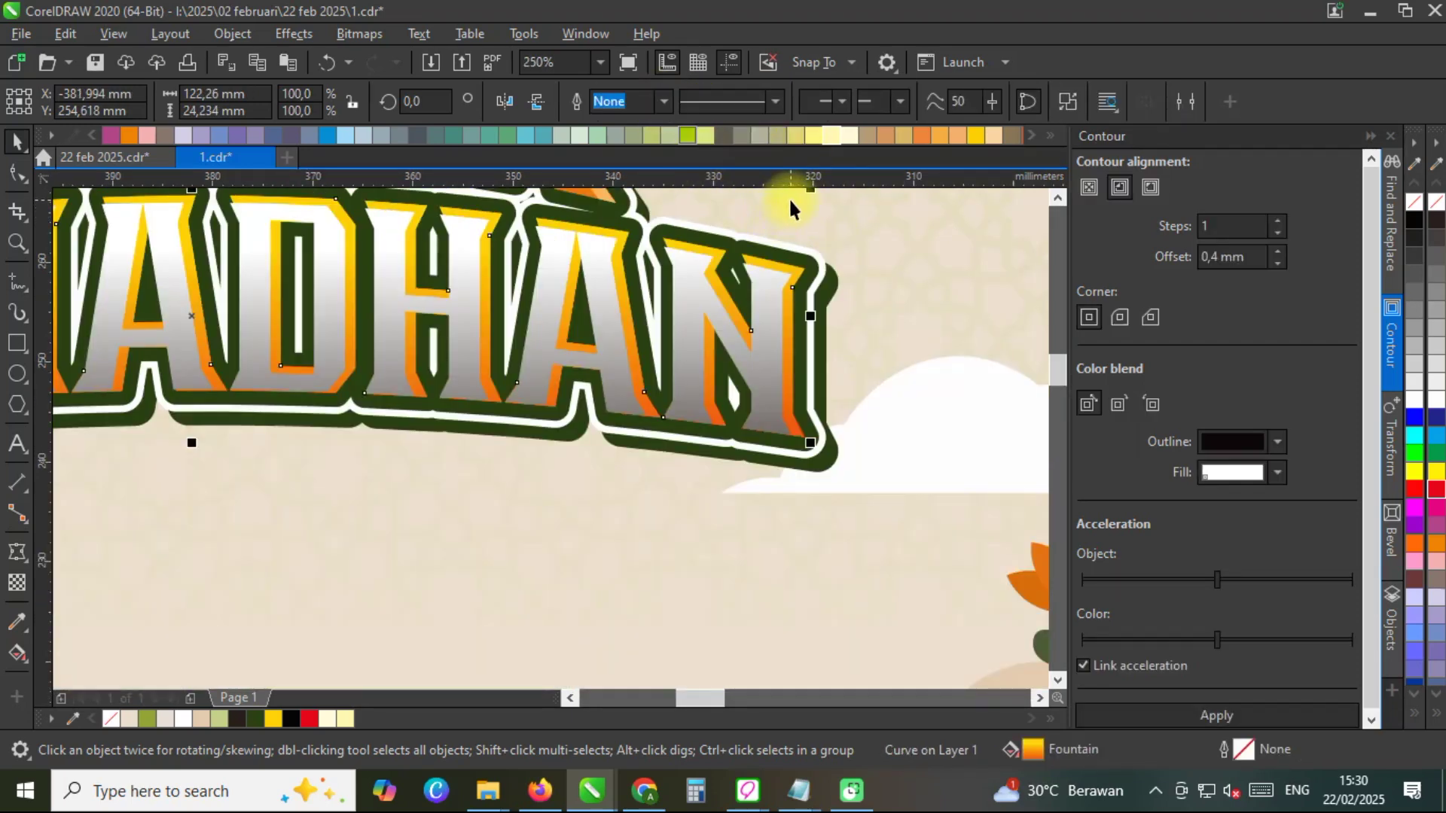
pyautogui.hotkey('ctrl', 'z')
pyautogui.scroll(-1, 774, 304)
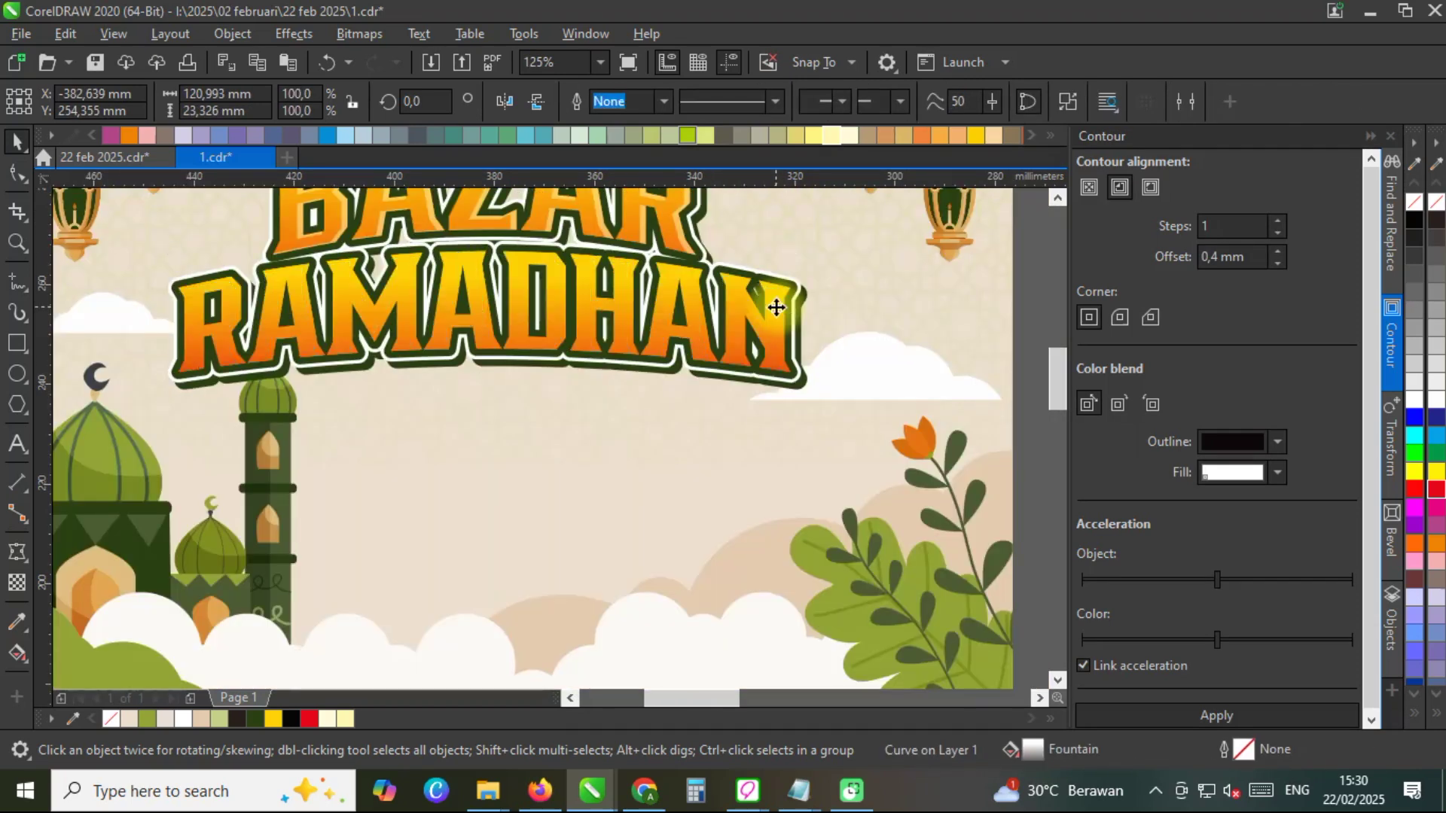
# Fill the trimmed RAMADHAN highlight strips with the pale yellow Chalk colour and give them a uniform transparency of 50.
pyautogui.scroll(1, 771, 297)
pyautogui.scroll(2, 771, 286)
pyautogui.click(739, 309)
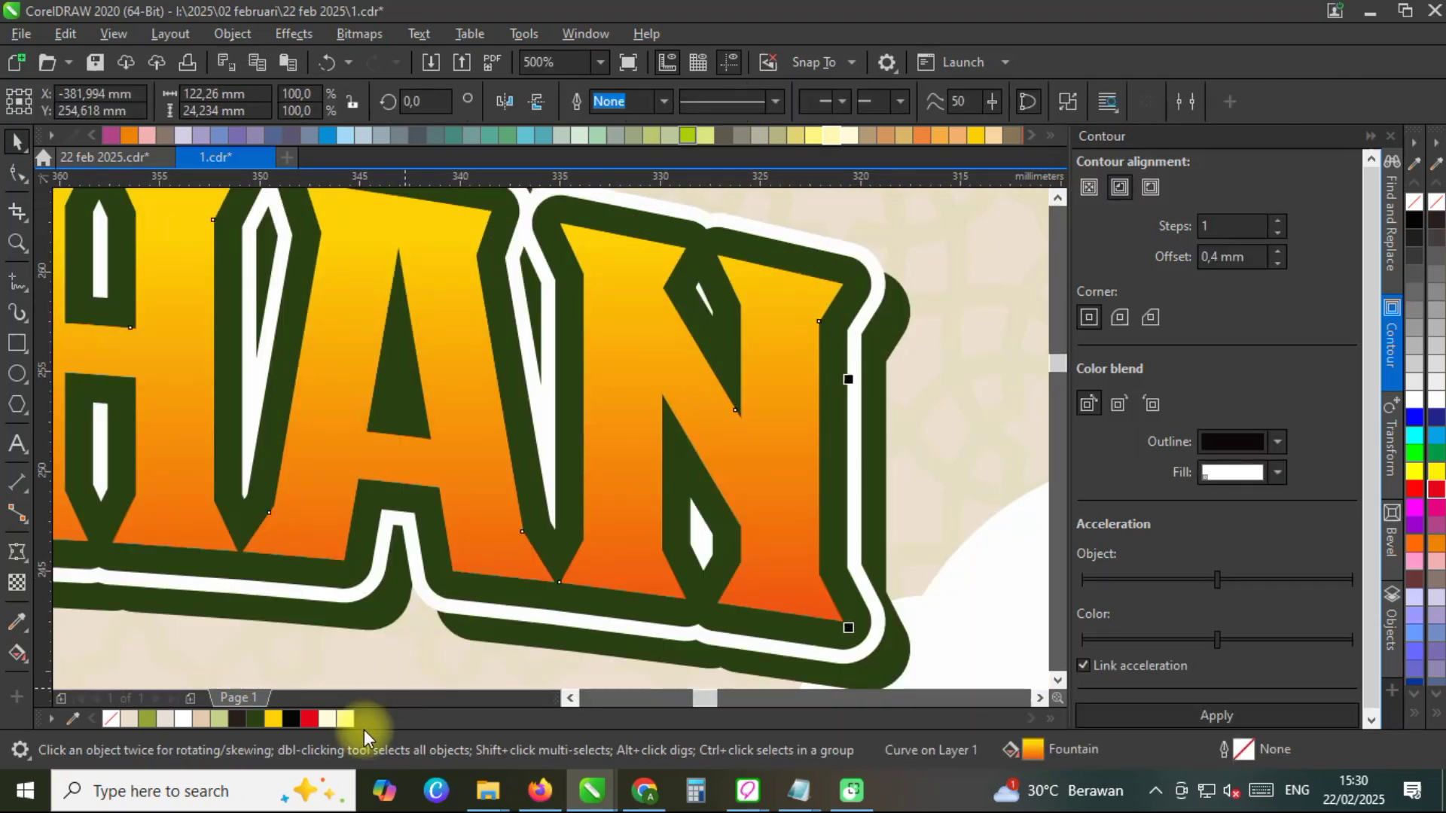
pyautogui.click(346, 719)
pyautogui.scroll(-2, 729, 433)
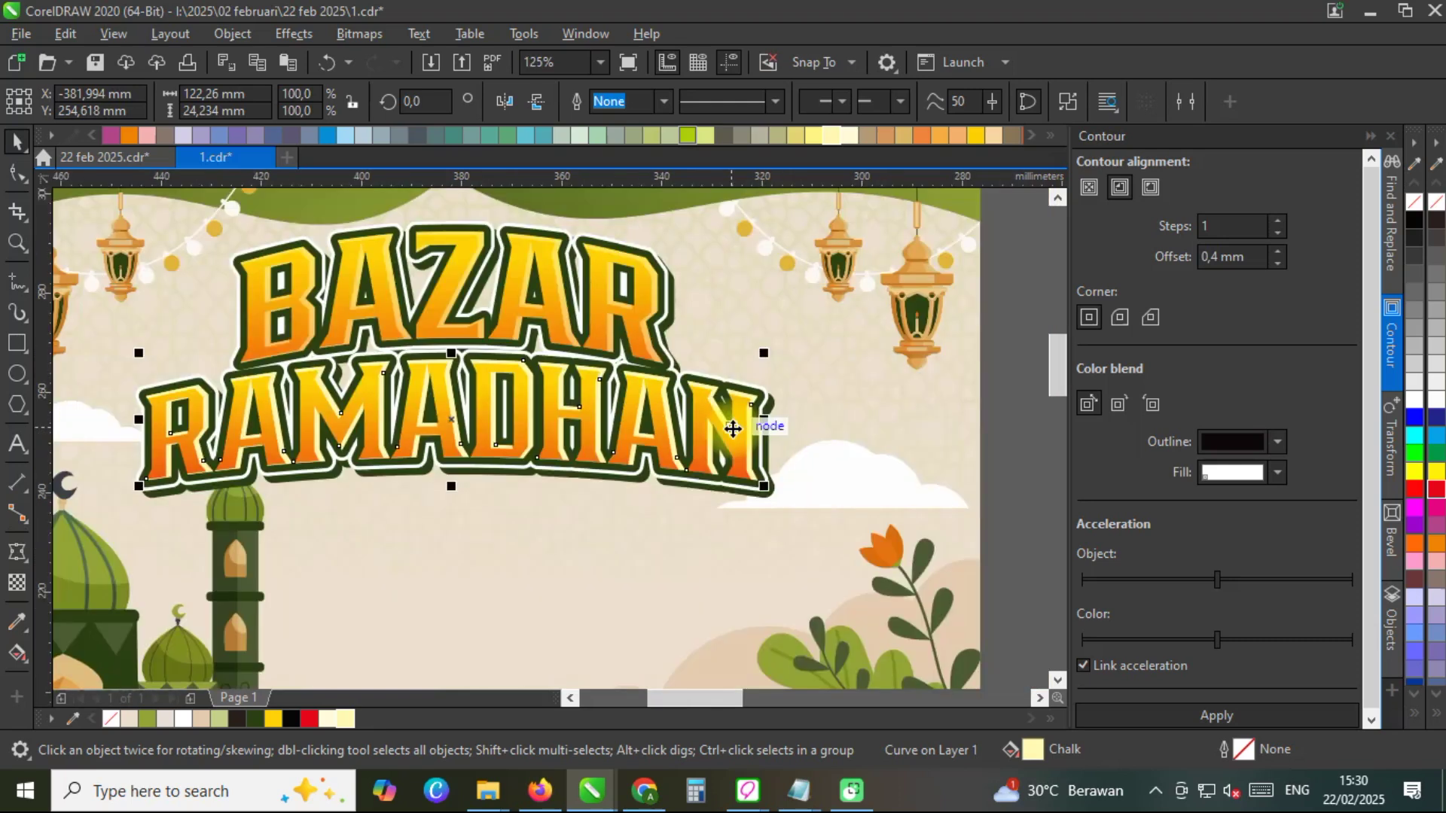
pyautogui.click(16, 582)
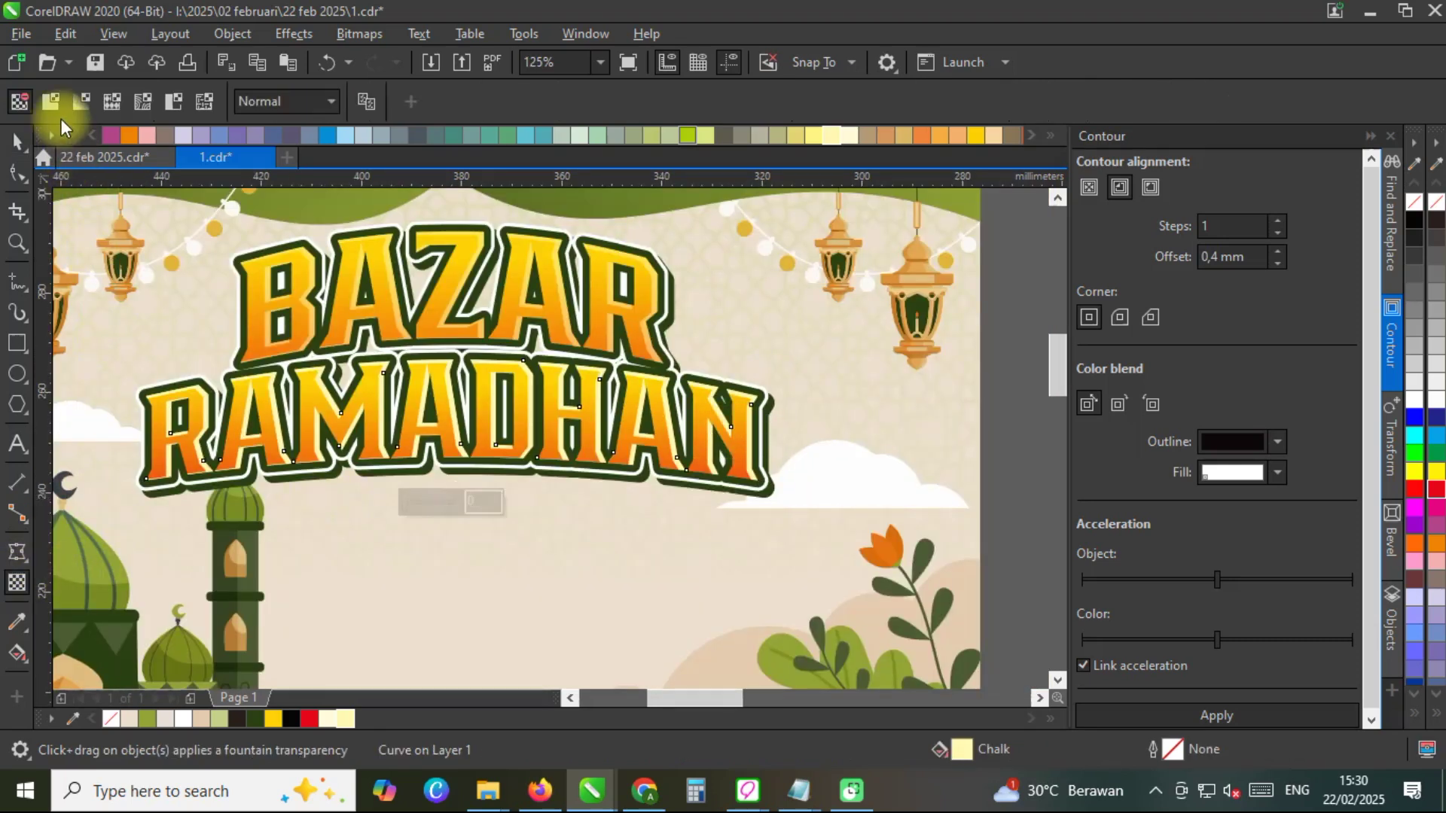
pyautogui.click(21, 148)
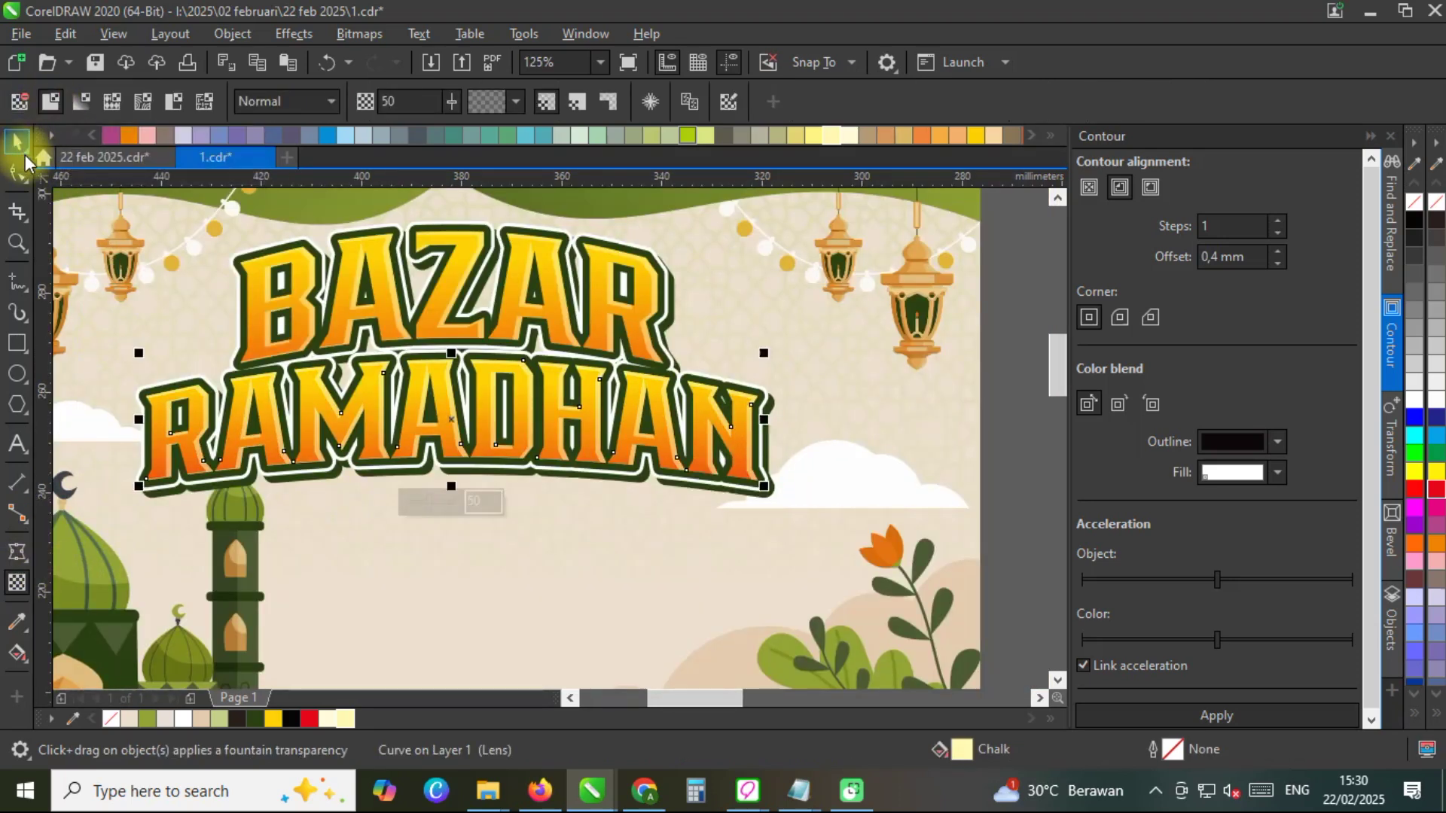
# Group the eight BAZAR RAMADHAN title objects and centre the group horizontally on the banner background.
pyautogui.scroll(-1, 646, 369)
pyautogui.click(896, 381)
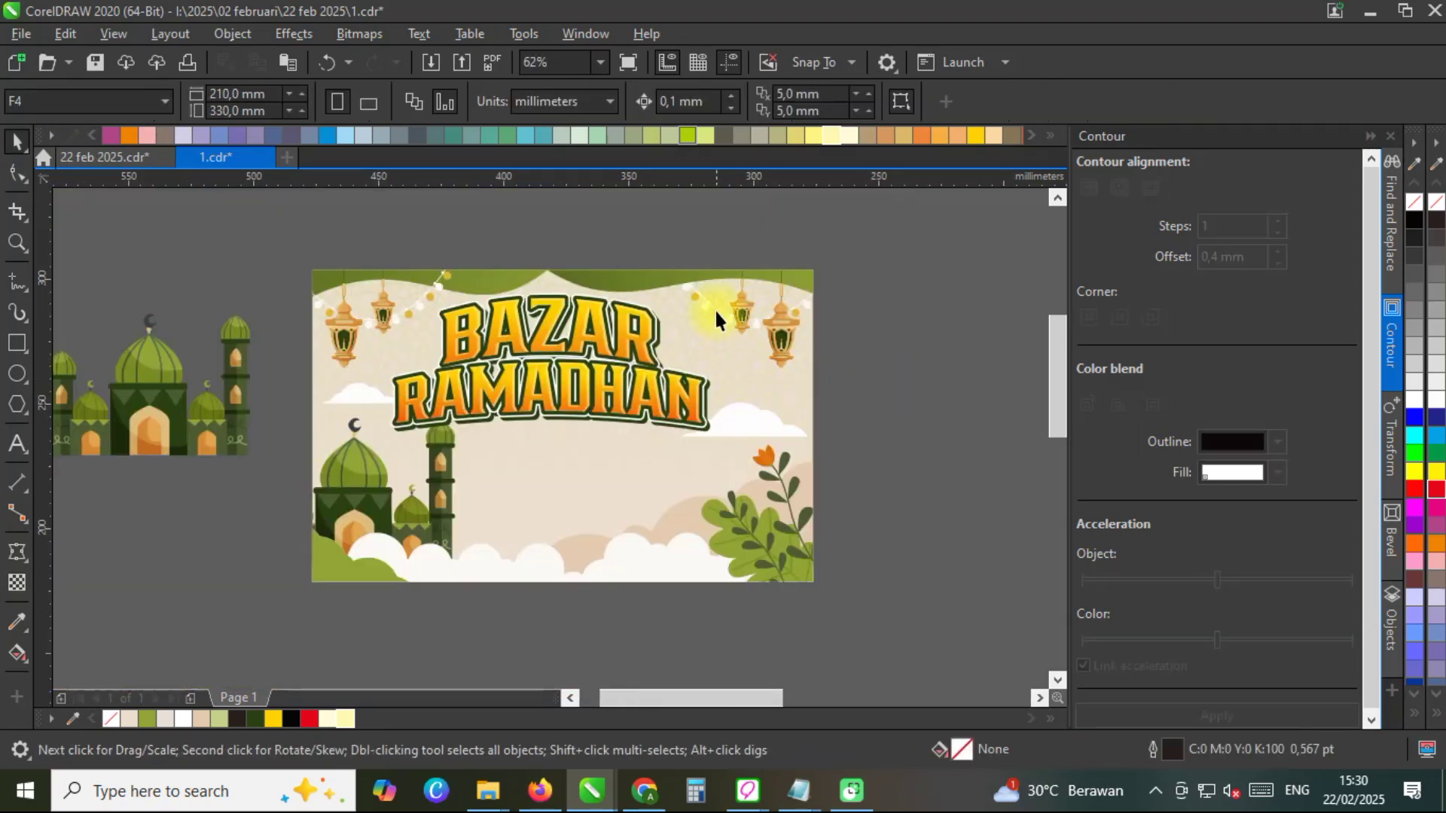
pyautogui.moveTo(368, 458); pyautogui.dragTo(369, 456)
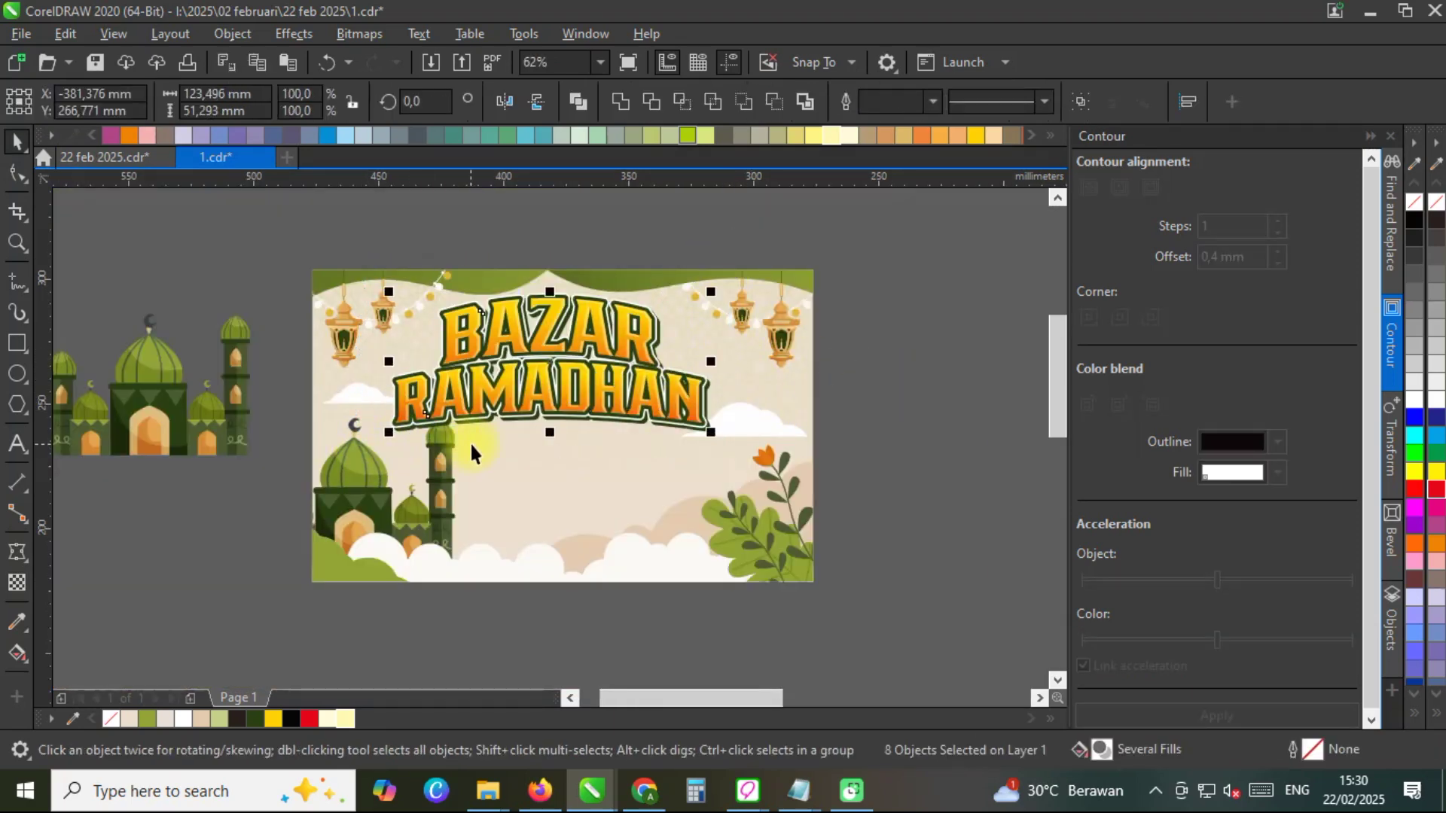
pyautogui.keyDown('shift'); pyautogui.click(566, 444); pyautogui.keyUp('shift')
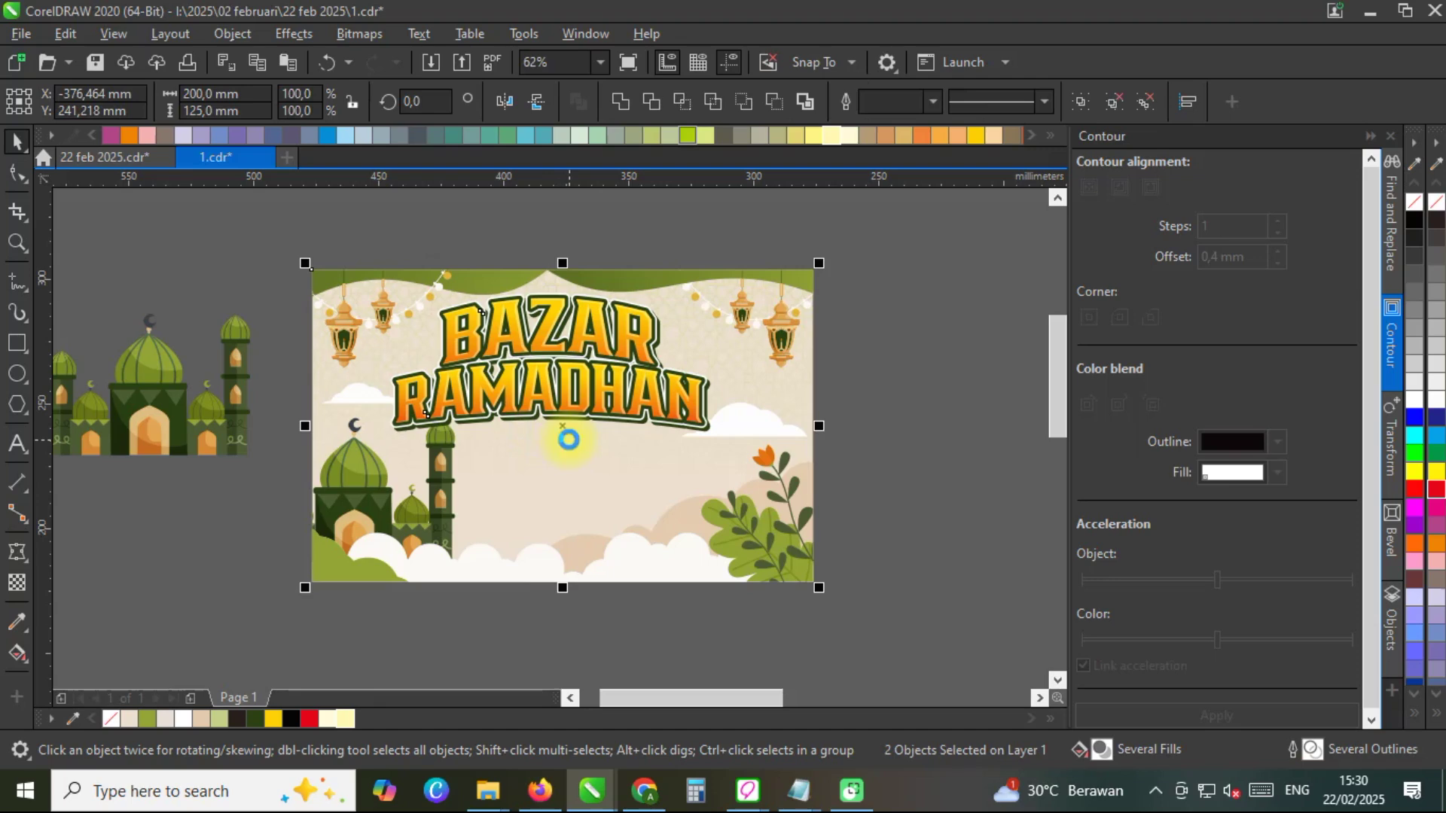
pyautogui.click(877, 434)
# Try placing a copy of the white cloud, scaled to about 29 × 8 mm with uniform transparency, between the ends of BAZAR and RAMADHAN.
pyautogui.scroll(1, 680, 360)
pyautogui.click(815, 503)
pyautogui.moveTo(829, 500); pyautogui.dragTo(774, 381)
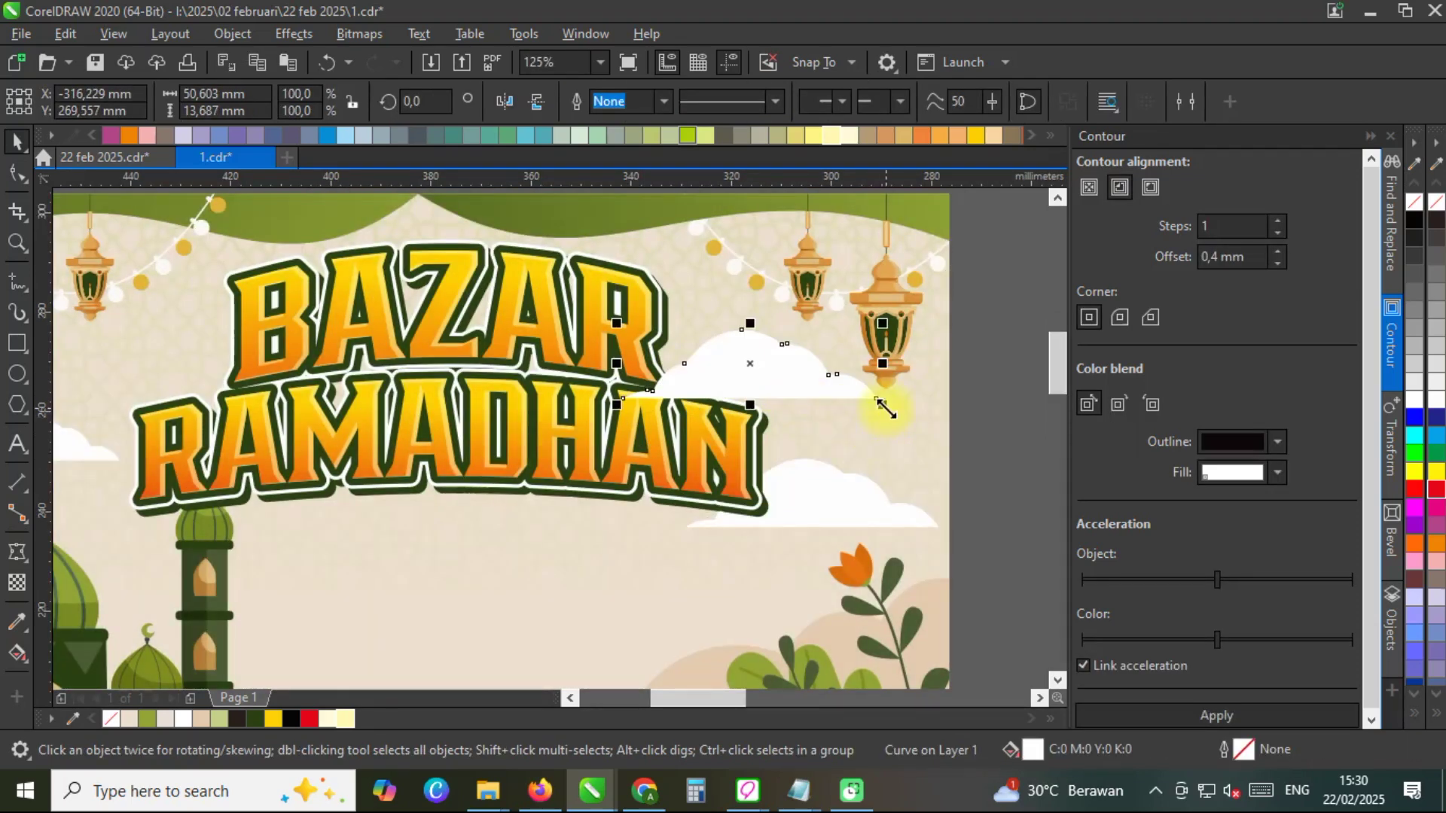
pyautogui.moveTo(885, 409); pyautogui.dragTo(784, 377)
pyautogui.scroll(1, 726, 379)
pyautogui.moveTo(716, 342); pyautogui.dragTo(746, 385)
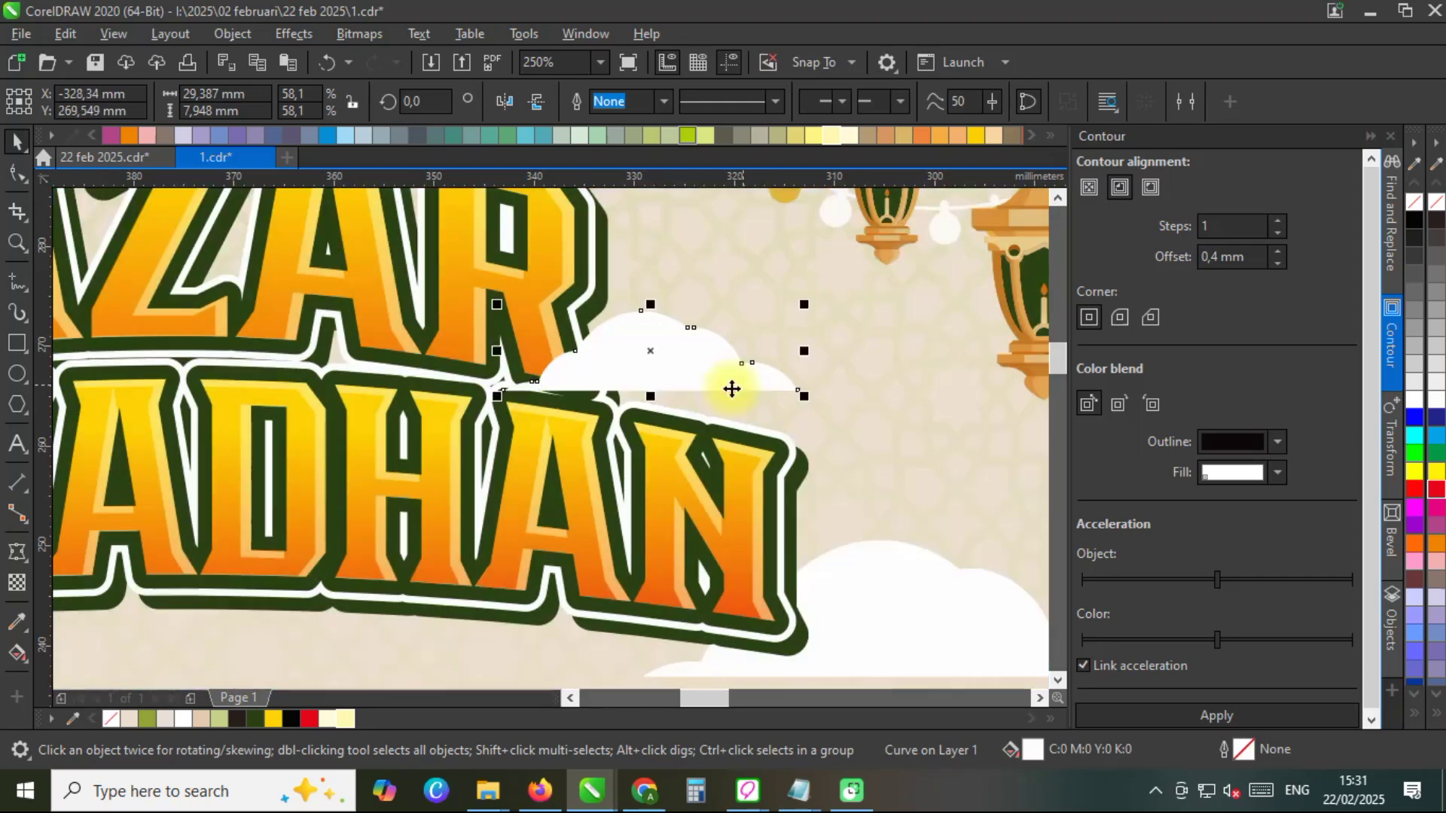
pyautogui.click(17, 582)
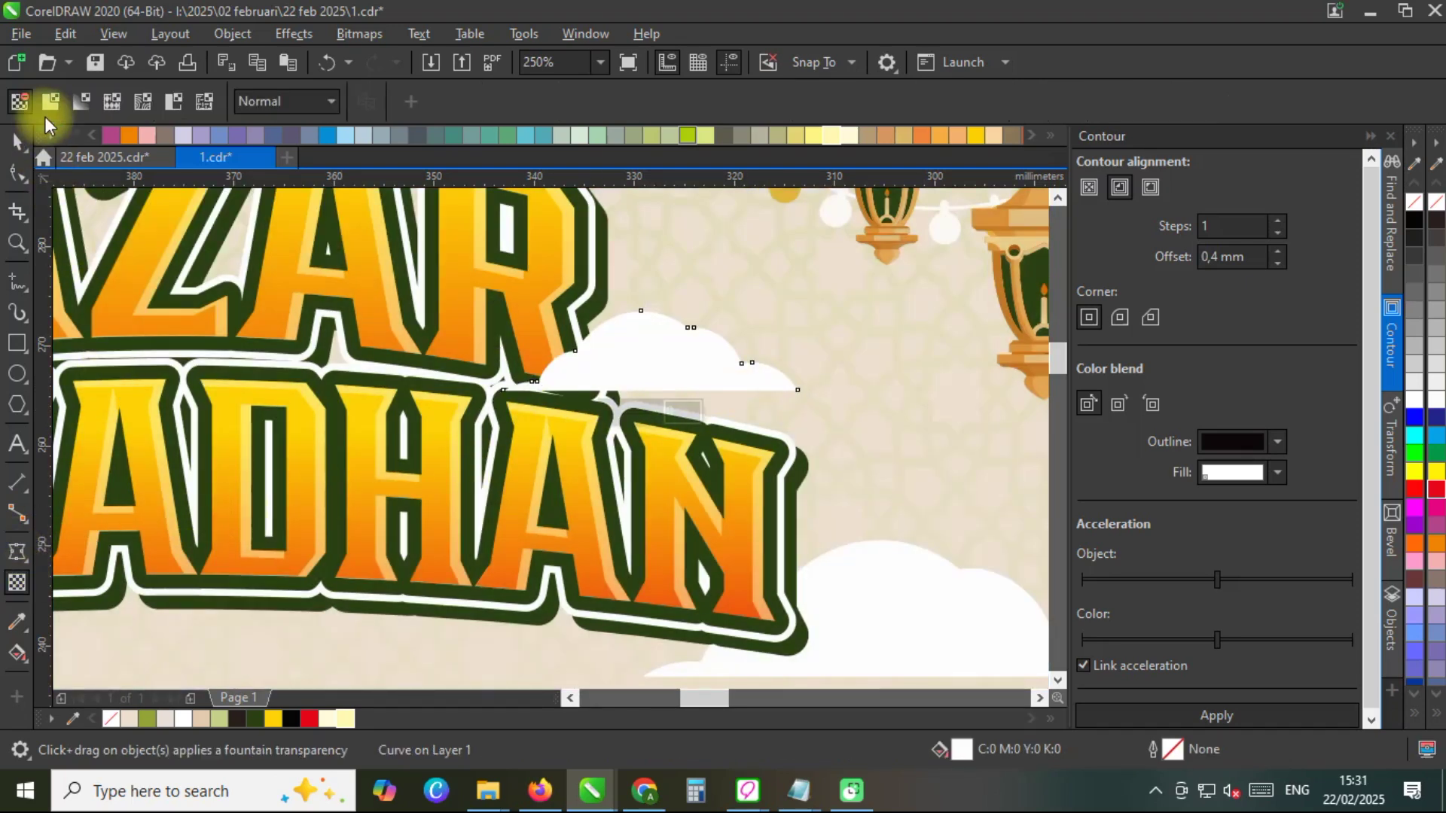
pyautogui.click(51, 101)
pyautogui.click(16, 140)
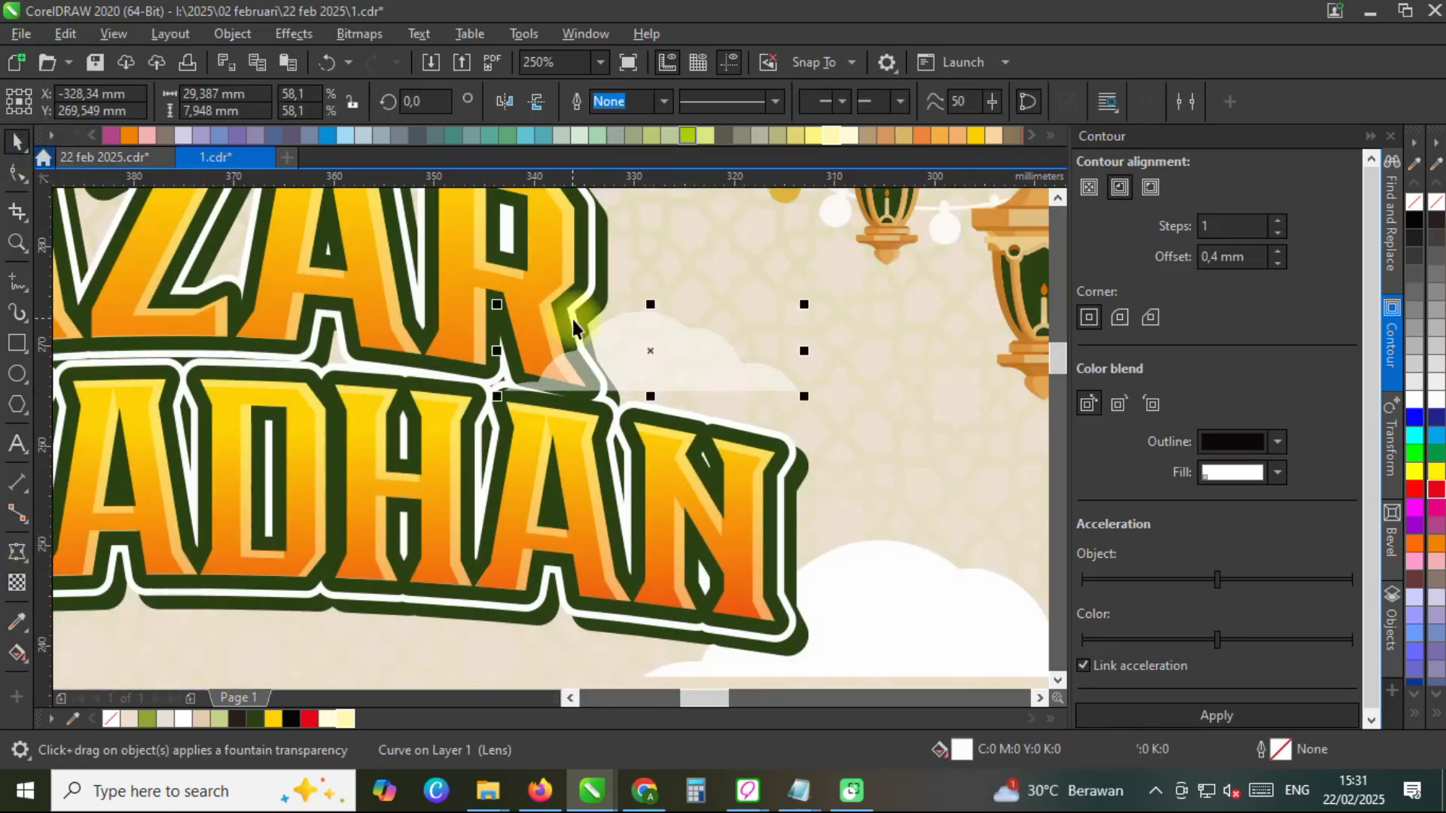
pyautogui.press('space')
pyautogui.press('Escape')
pyautogui.scroll(-4, 744, 342)
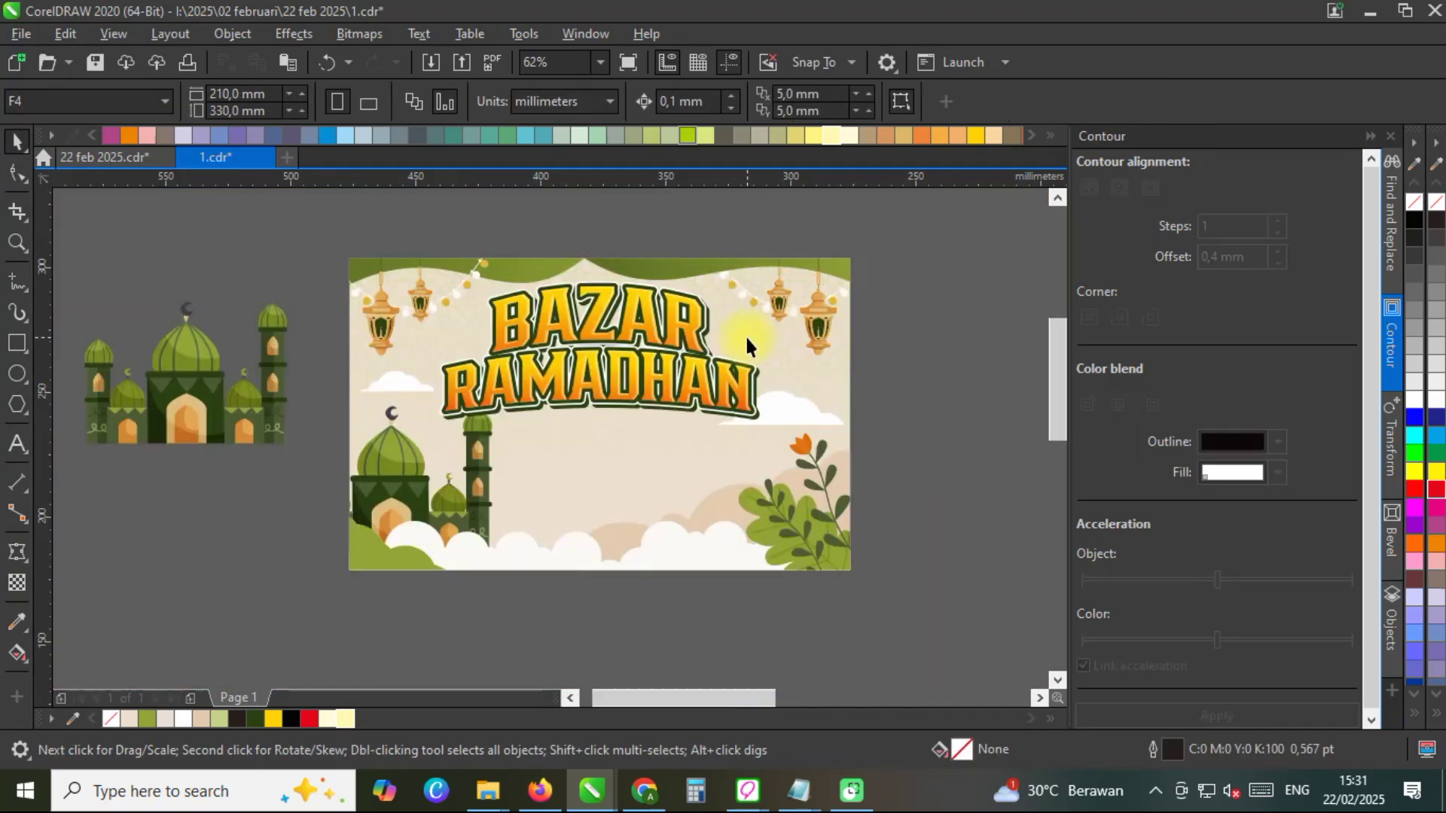
# Place a reduced copy of the flowering plant and its mirrored duplicate on either side of BAZAR, grouped and centred on the banner.
pyautogui.moveTo(765, 505); pyautogui.dragTo(491, 377)
pyautogui.moveTo(560, 431); pyautogui.dragTo(987, 446)
pyautogui.scroll(4, 490, 346)
pyautogui.scroll(-2, 404, 455)
pyautogui.click(505, 101)
pyautogui.keyDown('shift'); pyautogui.click(431, 443); pyautogui.keyUp('shift')
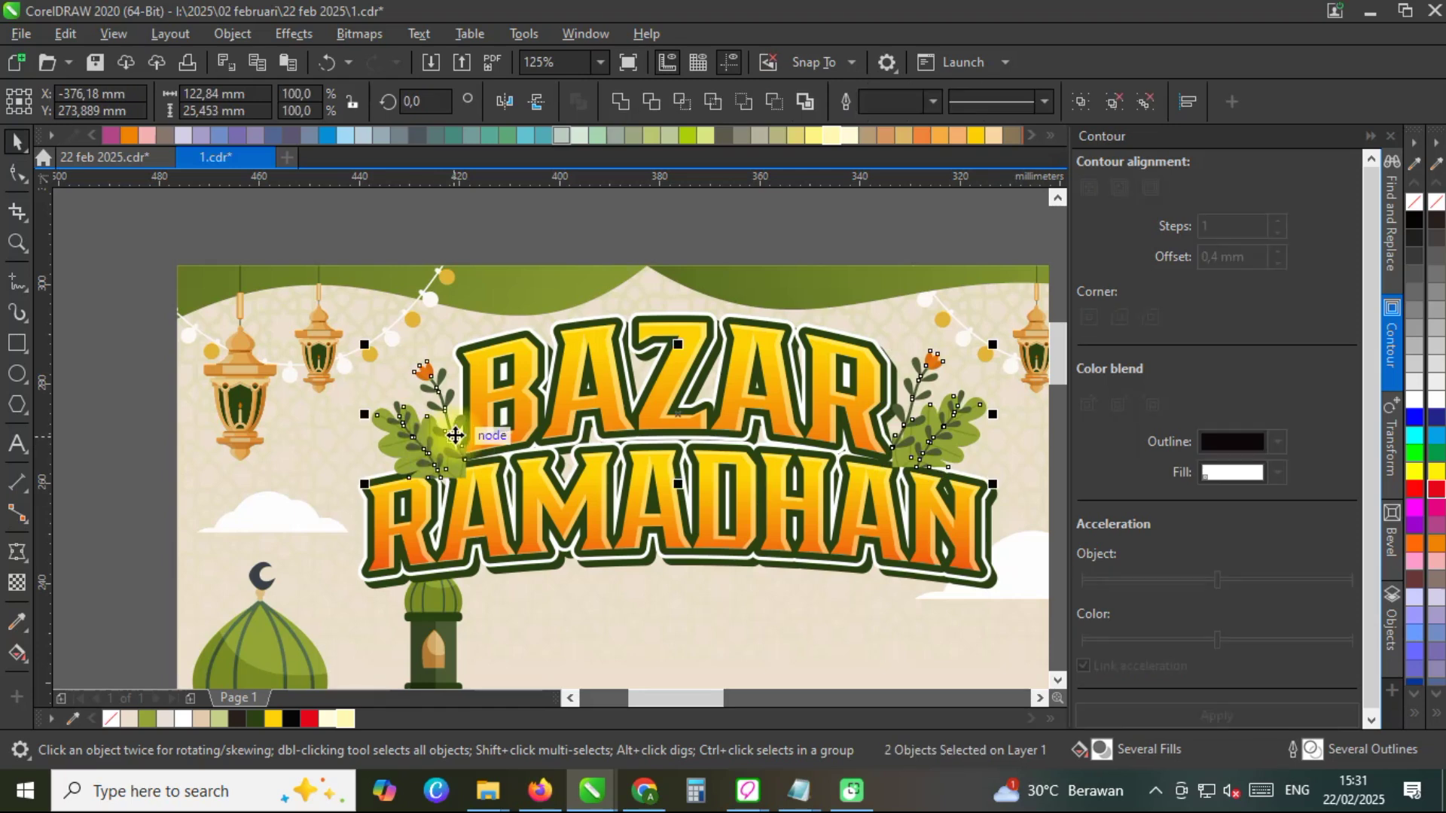
pyautogui.hotkey('ctrl', 'g')
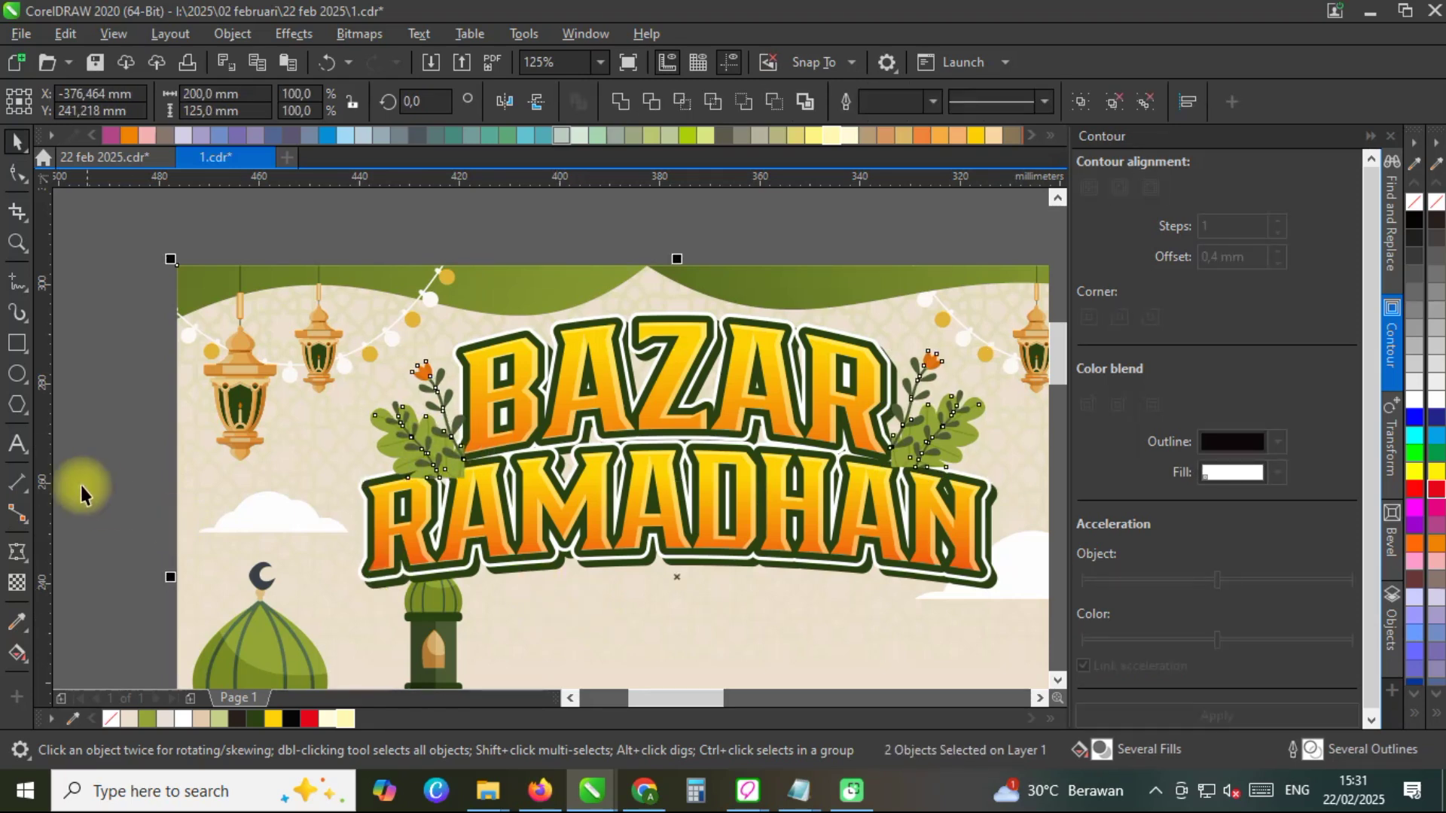
# Order the grouped pair of plants behind the BAZAR RAMADHAN title lettering.
pyautogui.moveTo(459, 464); pyautogui.dragTo(444, 445)
pyautogui.rightClick(444, 446)
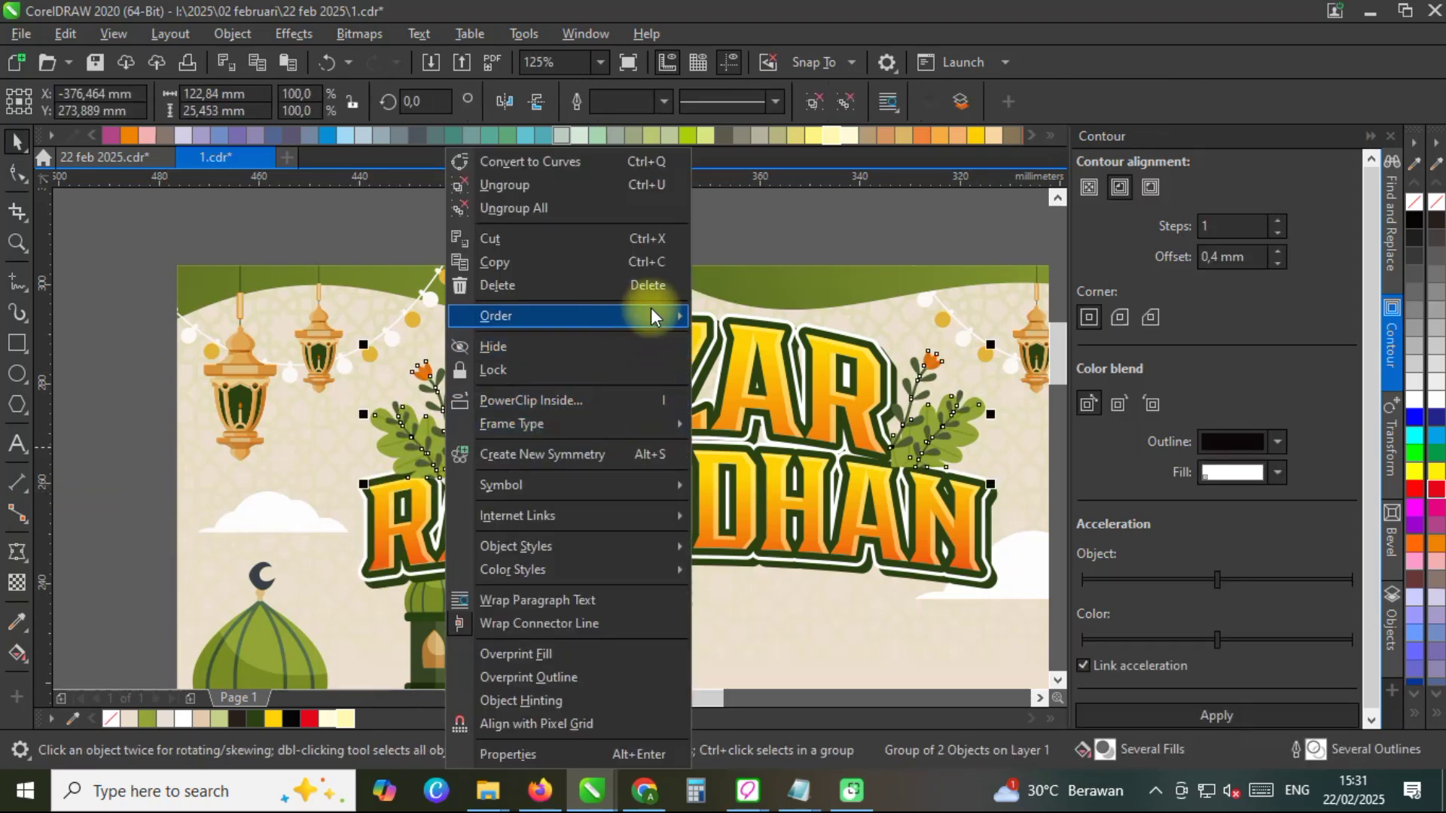
pyautogui.moveTo(650, 308)
pyautogui.click(784, 473)
pyautogui.click(775, 572)
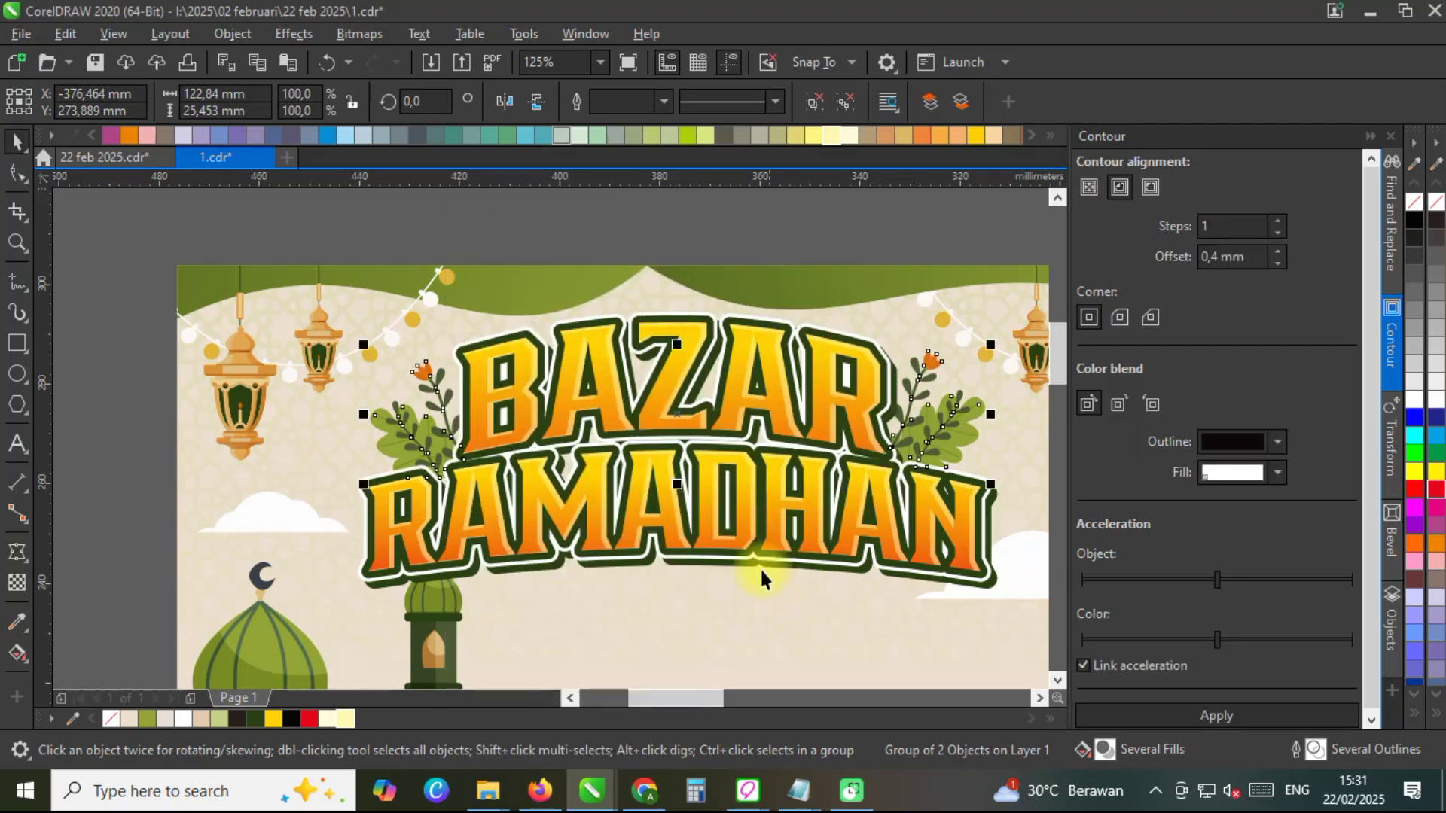
pyautogui.scroll(-2, 632, 428)
pyautogui.click(774, 305)
pyautogui.scroll(-2, 698, 291)
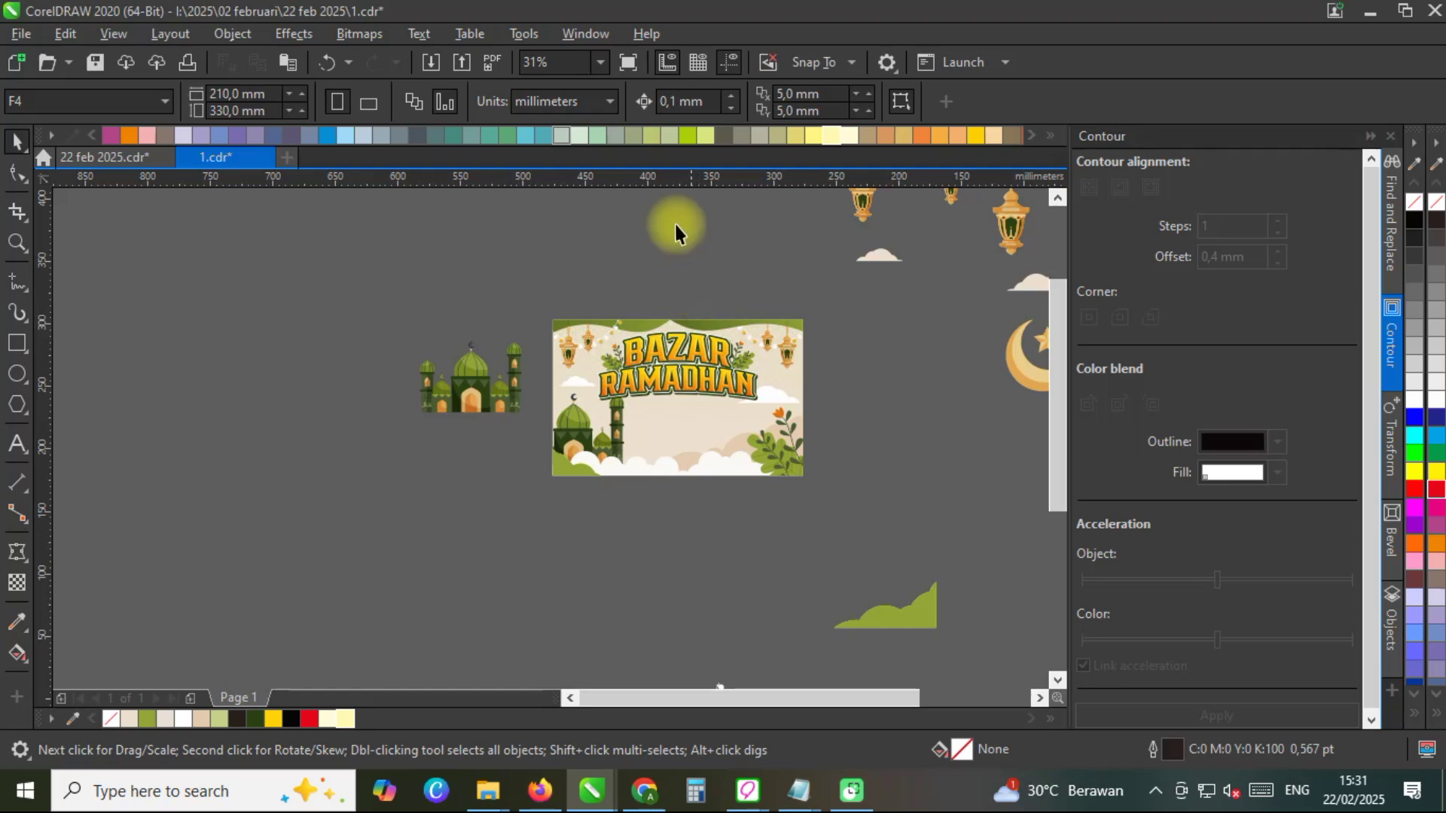
# Add artistic text below the title reading PEMERINTAH DESA TALUN, with KECAMATAN REJOSO - NGANJUK on a second line.
pyautogui.click(15, 444)
pyautogui.scroll(4, 757, 403)
pyautogui.scroll(-2, 629, 414)
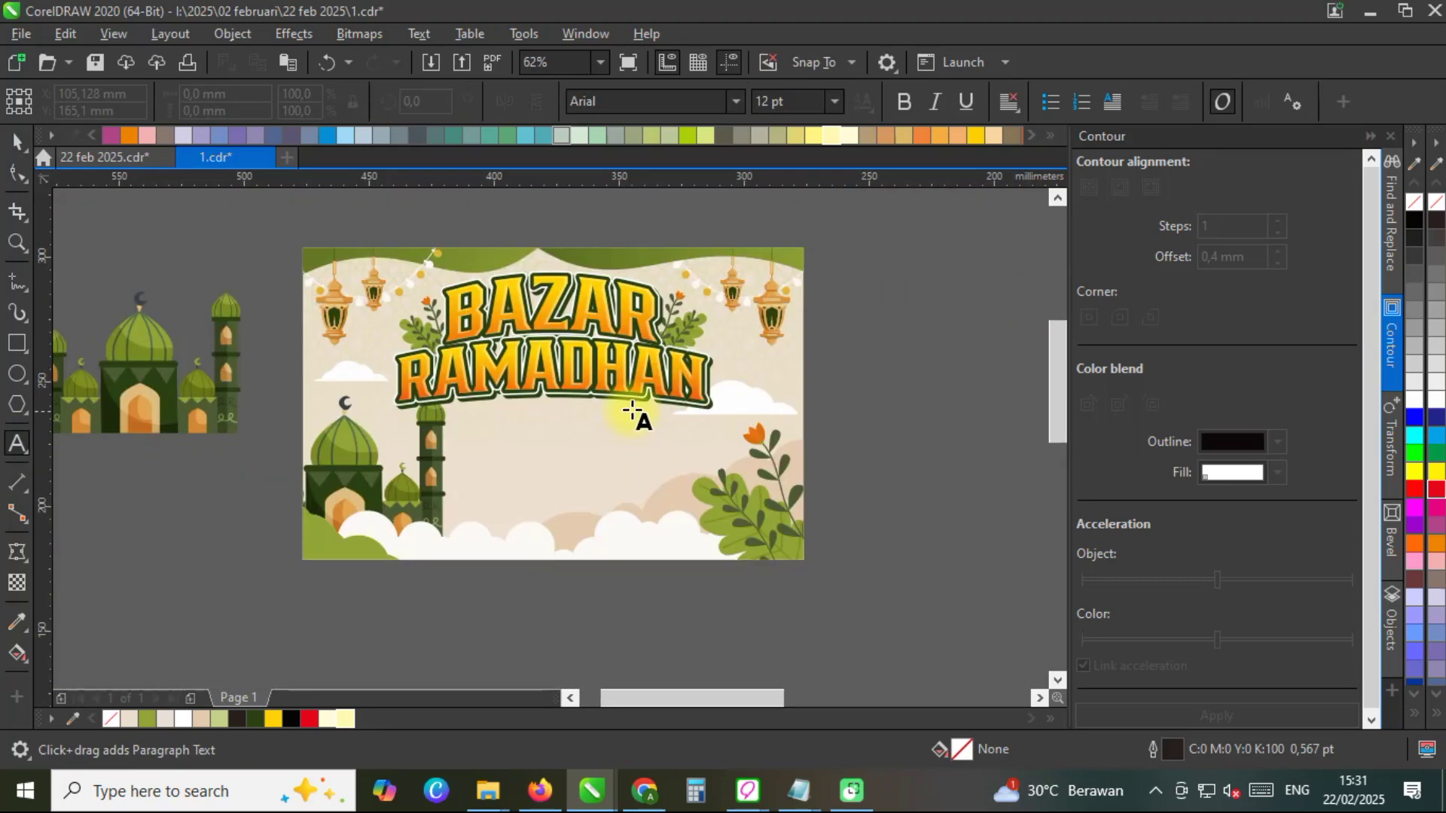
pyautogui.scroll(2, 634, 406)
pyautogui.click(361, 456)
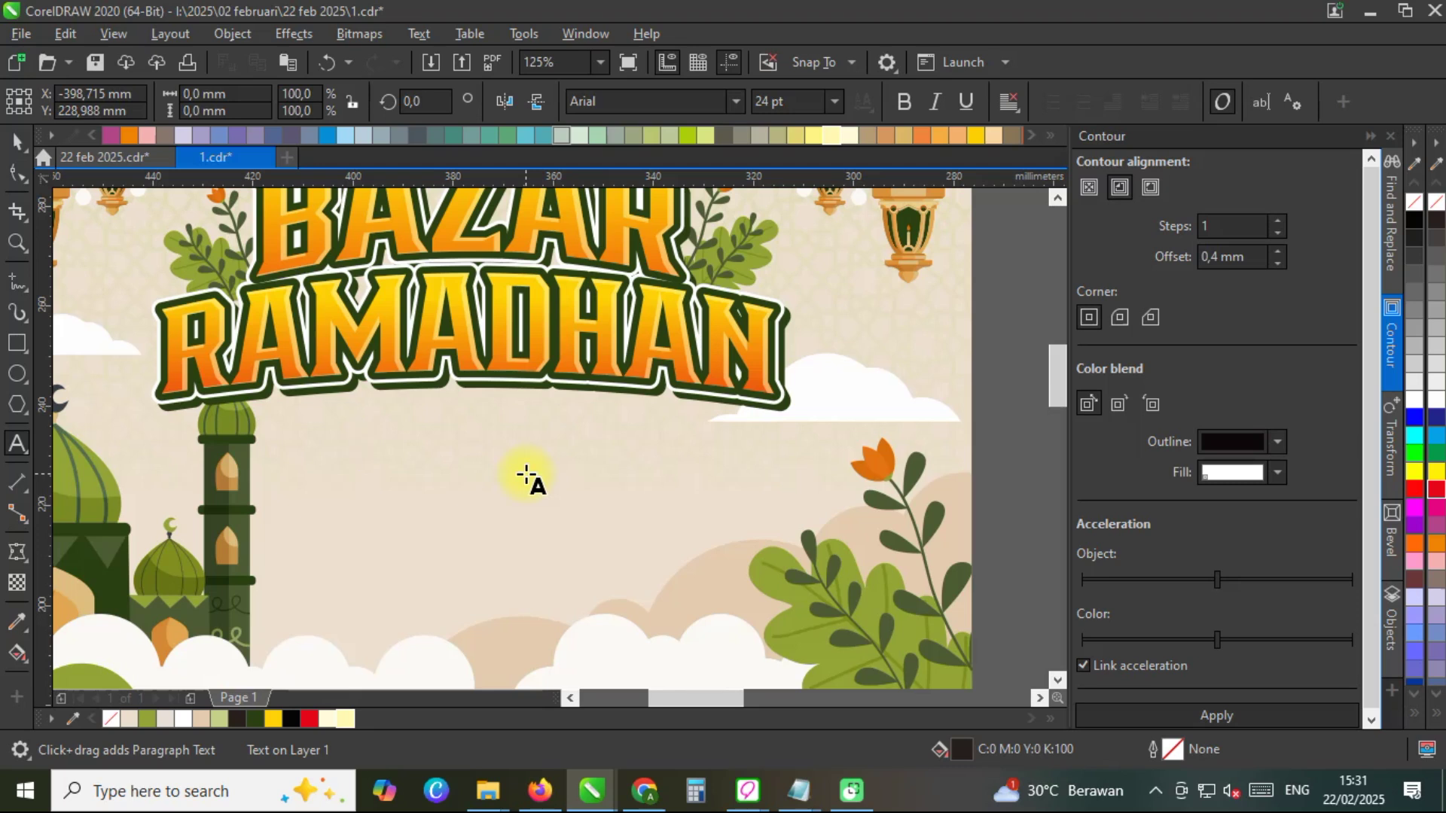
pyautogui.write('pem')
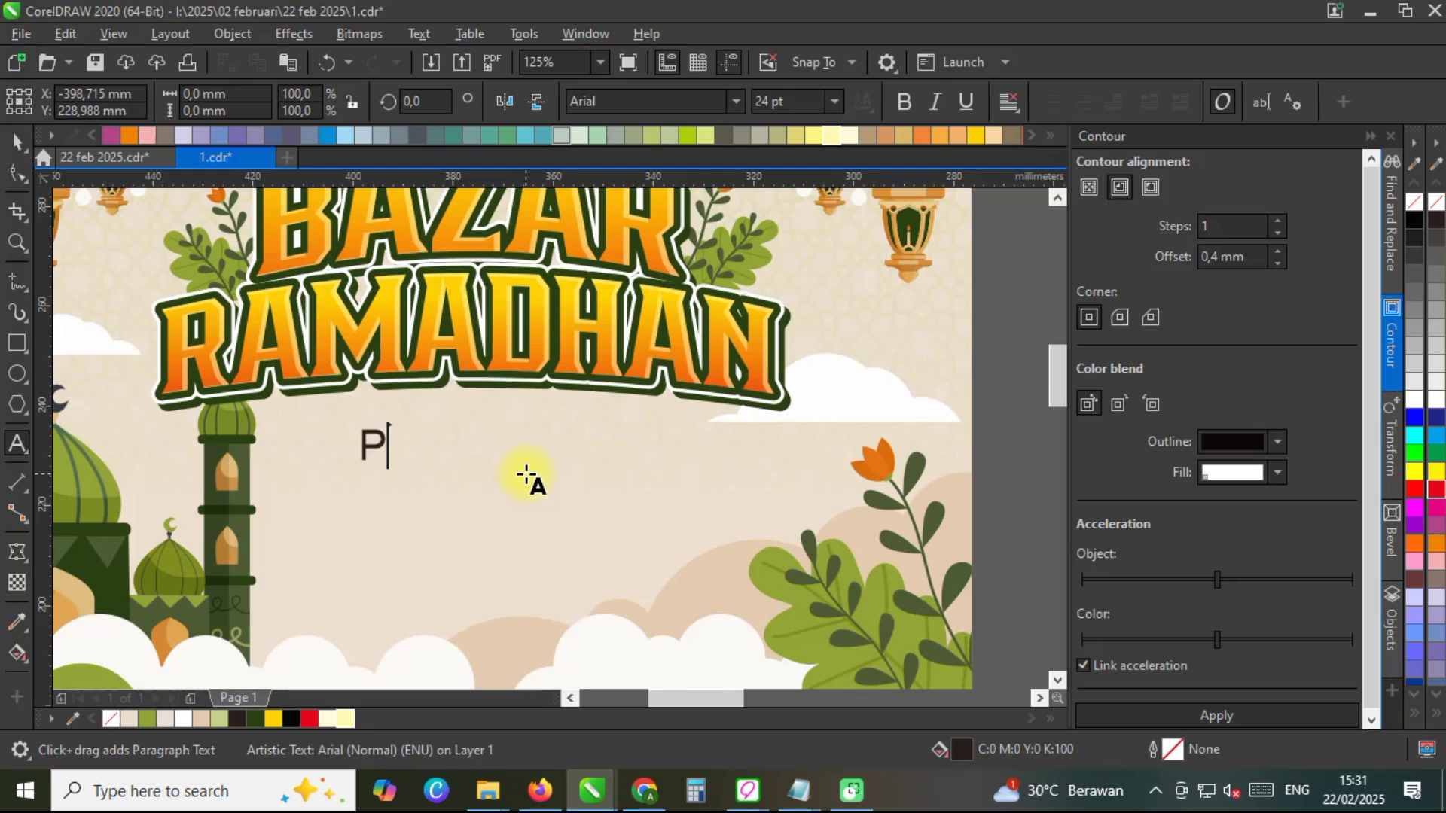
pyautogui.write('MERIN')
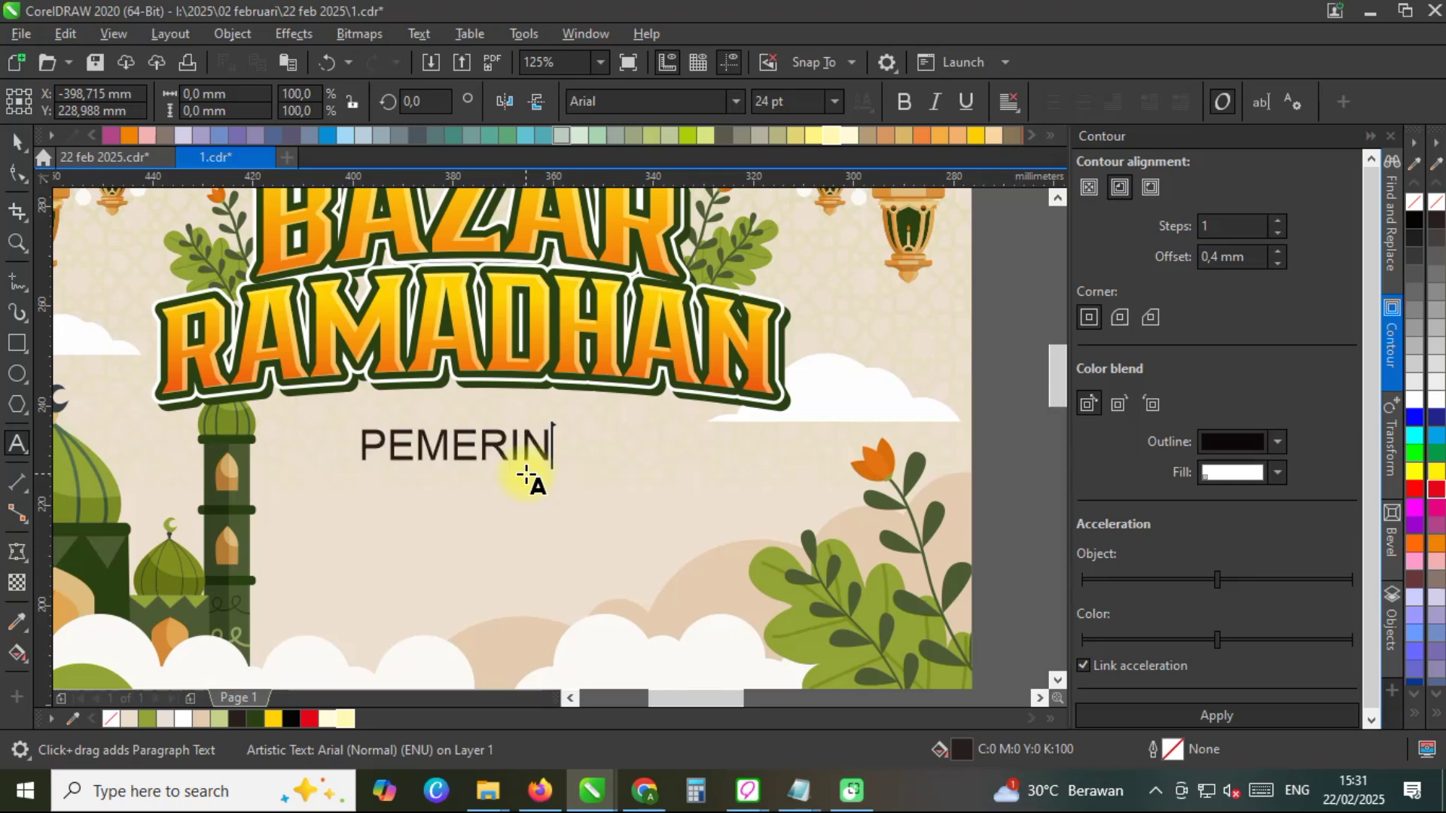
pyautogui.write('TAH DESA')
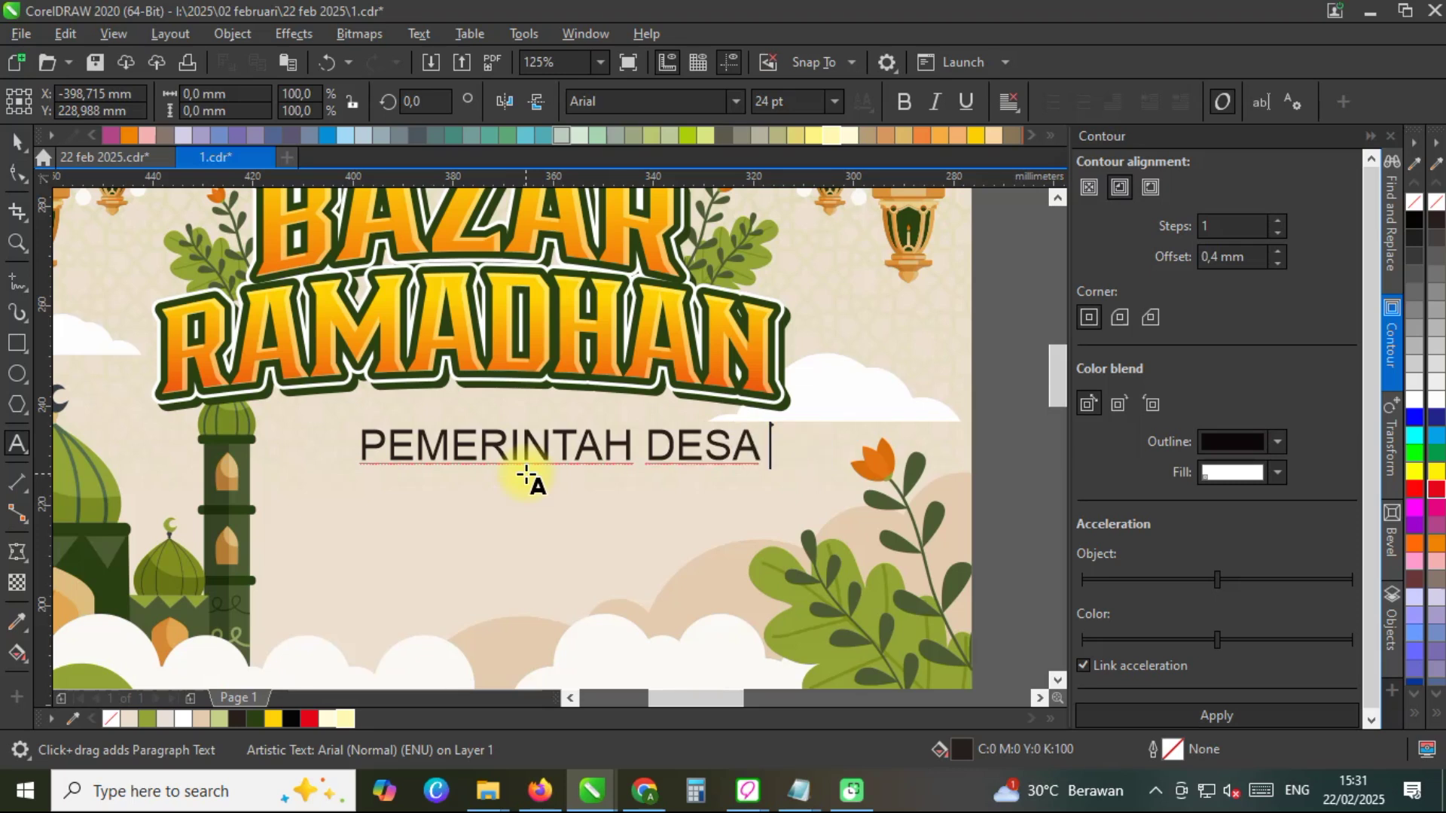
pyautogui.write(' TALUN')
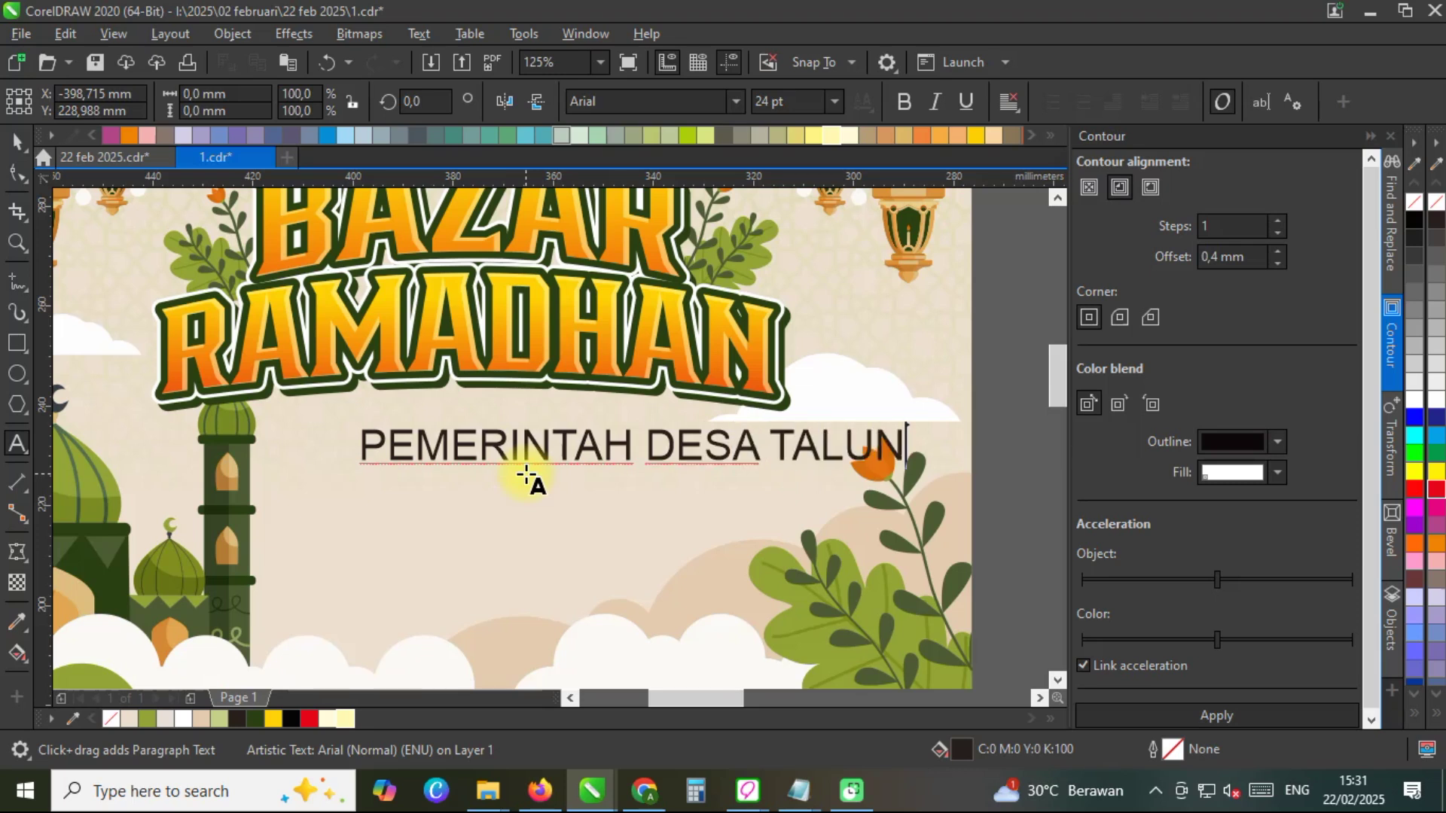
pyautogui.write('KECAMA')
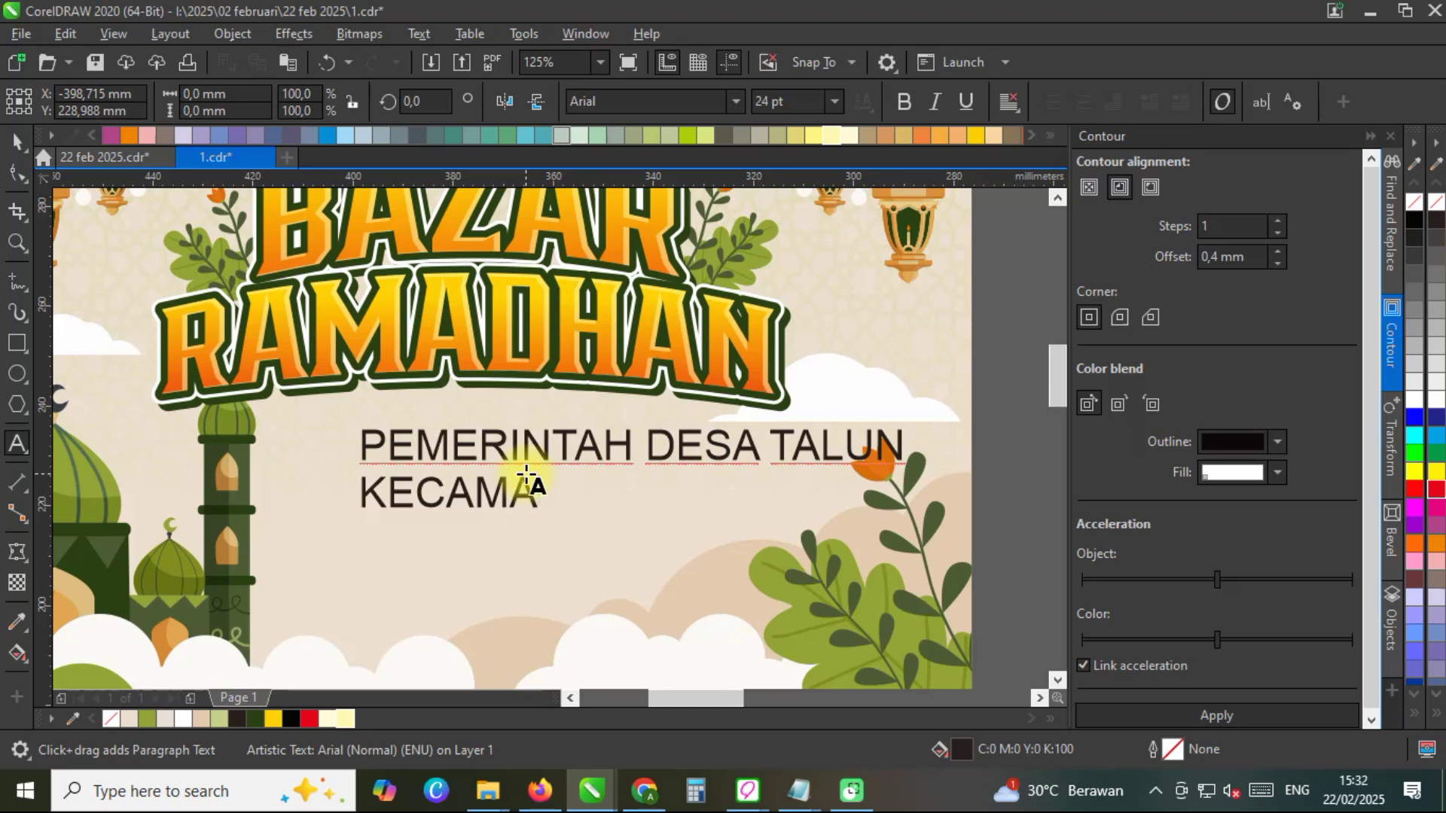
pyautogui.press('BackSpace')
pyautogui.press('BackSpace')
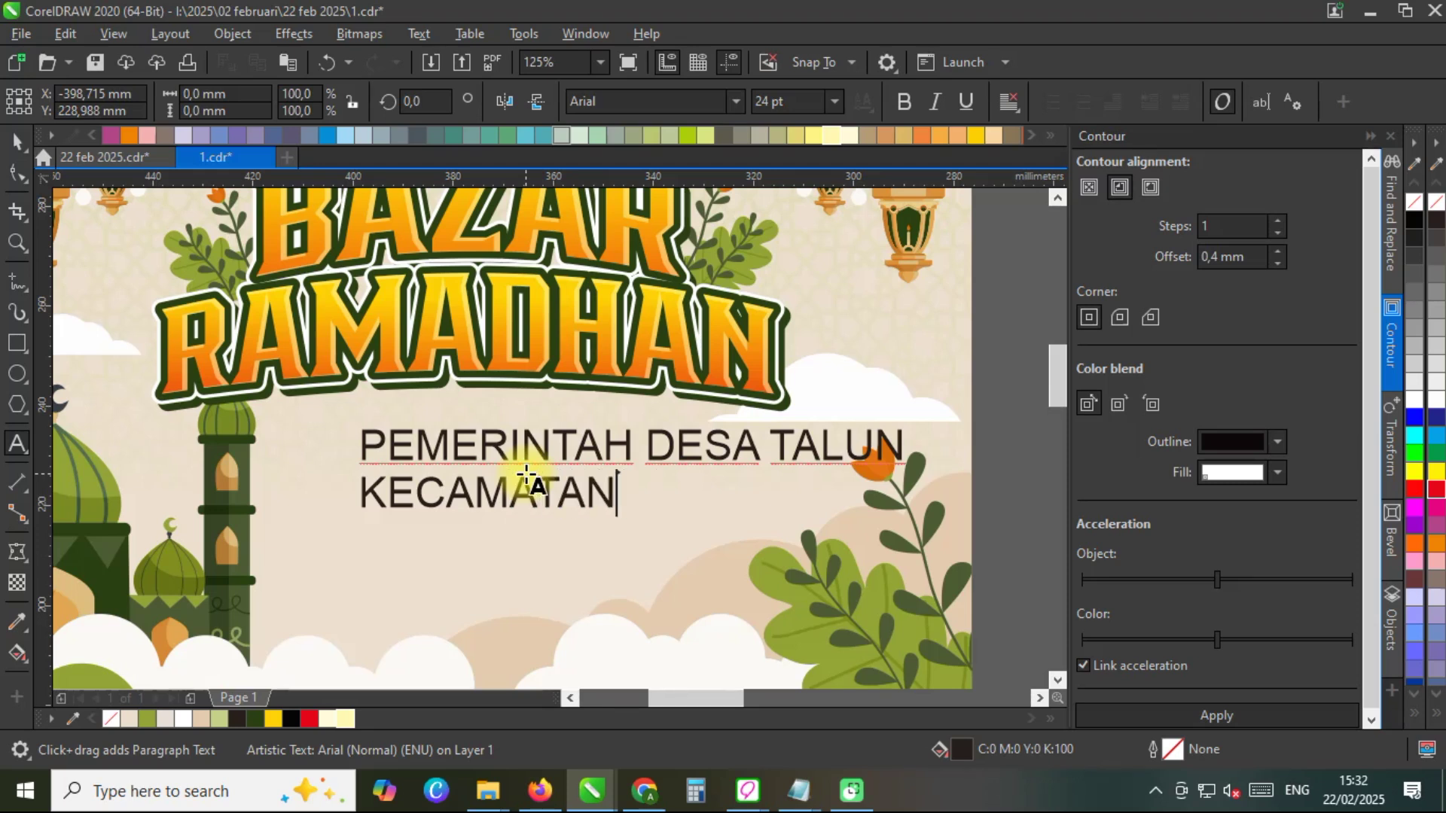
pyautogui.write('REJOSO -')
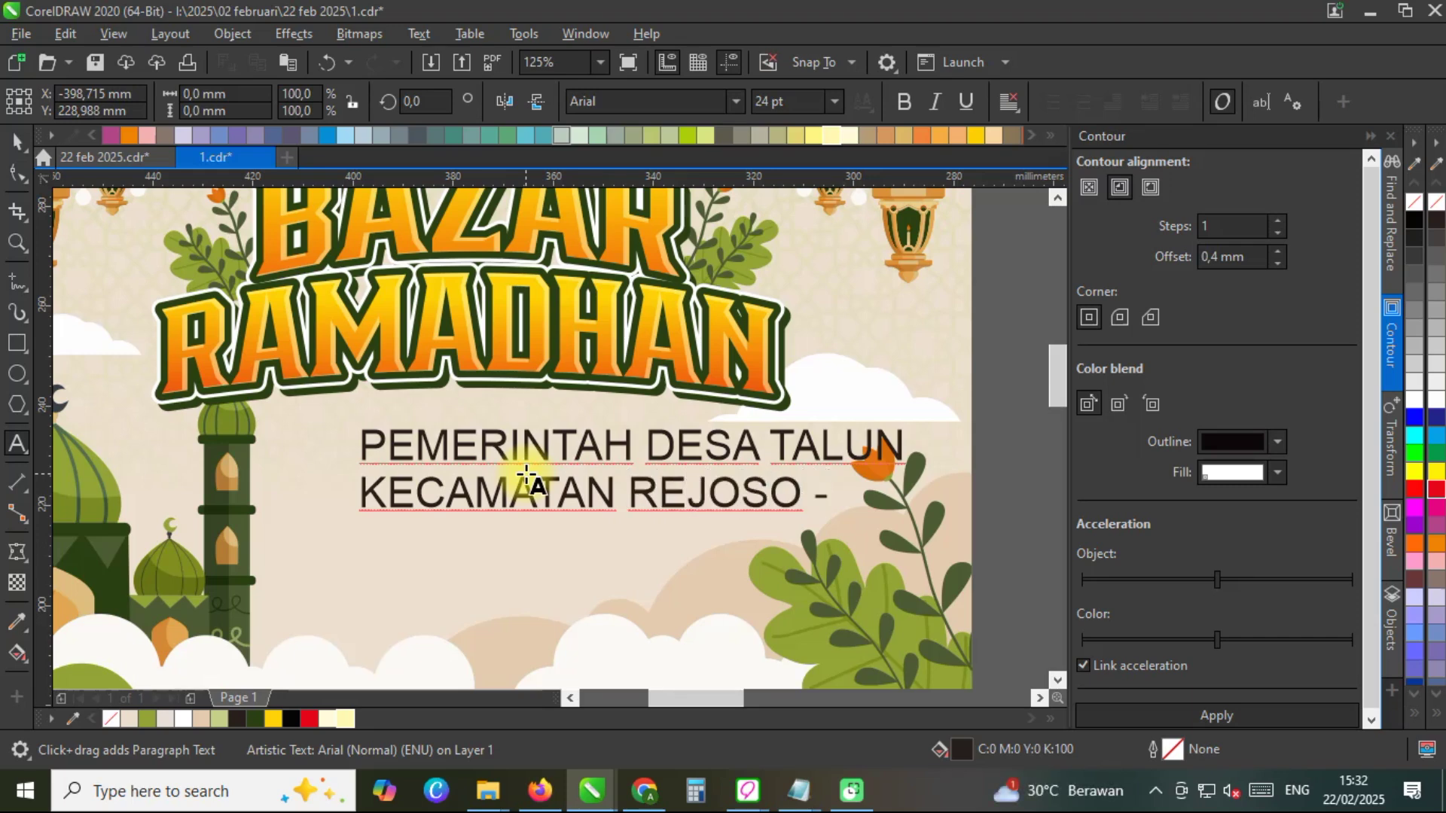
pyautogui.write(' NGANJUK')
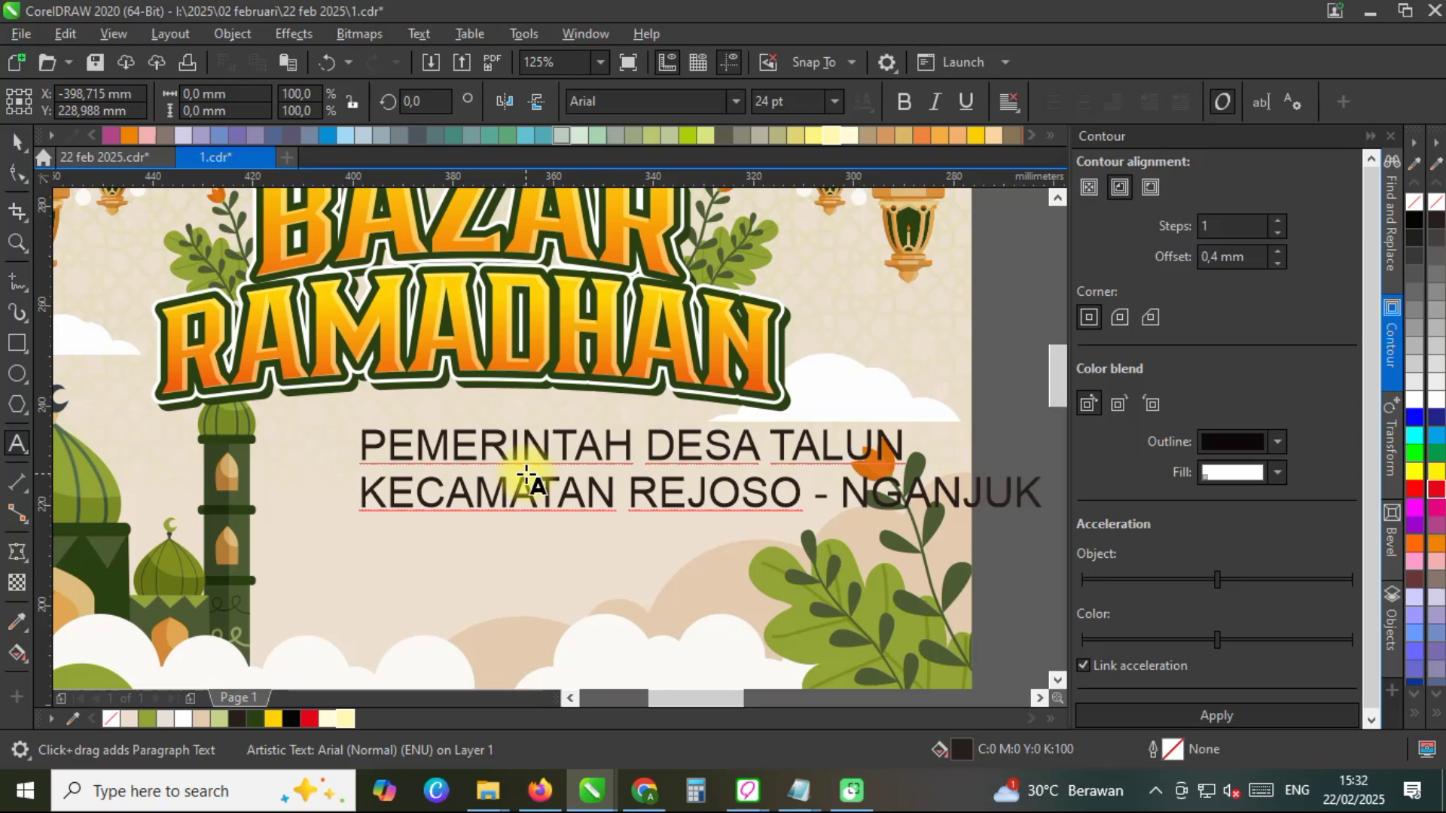
# Centre-align the two-line text and position it below the title, centred horizontally on the banner.
pyautogui.click(17, 141)
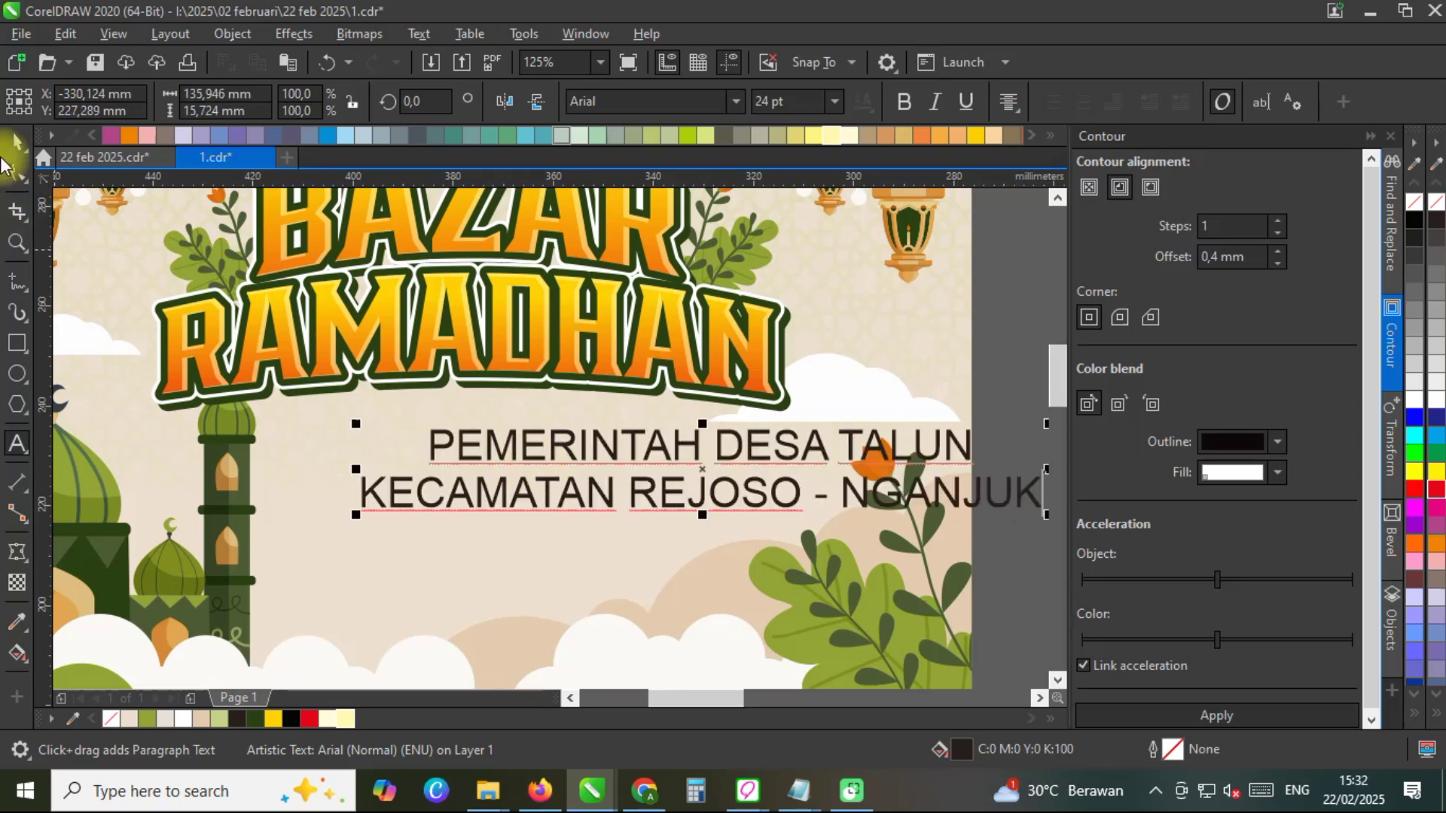
pyautogui.press('F3')
pyautogui.moveTo(578, 428); pyautogui.dragTo(469, 453)
pyautogui.click(668, 243)
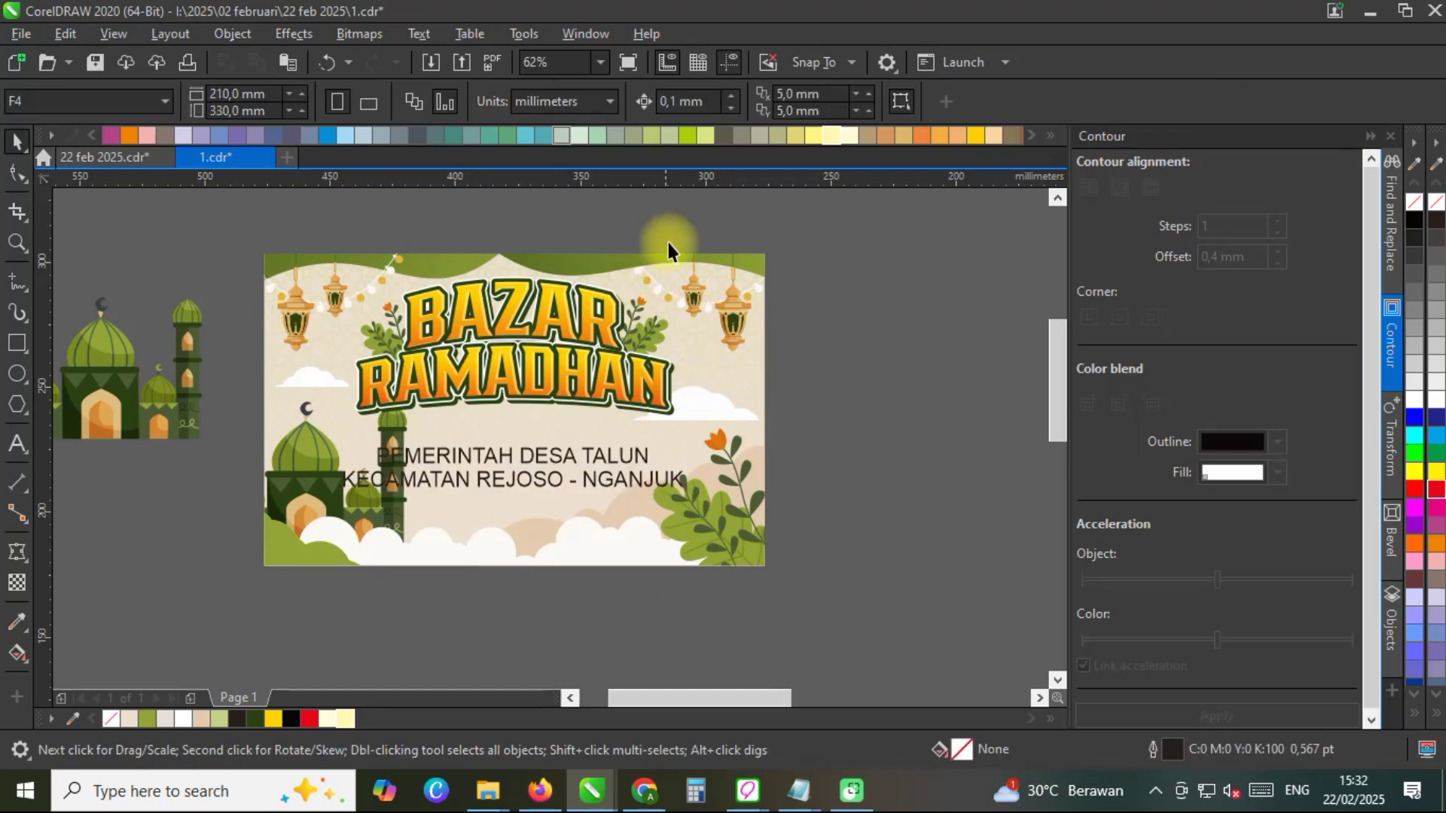
# Move the title lettering together with its side plants down about 6 mm.
pyautogui.moveTo(391, 419); pyautogui.dragTo(310, 422)
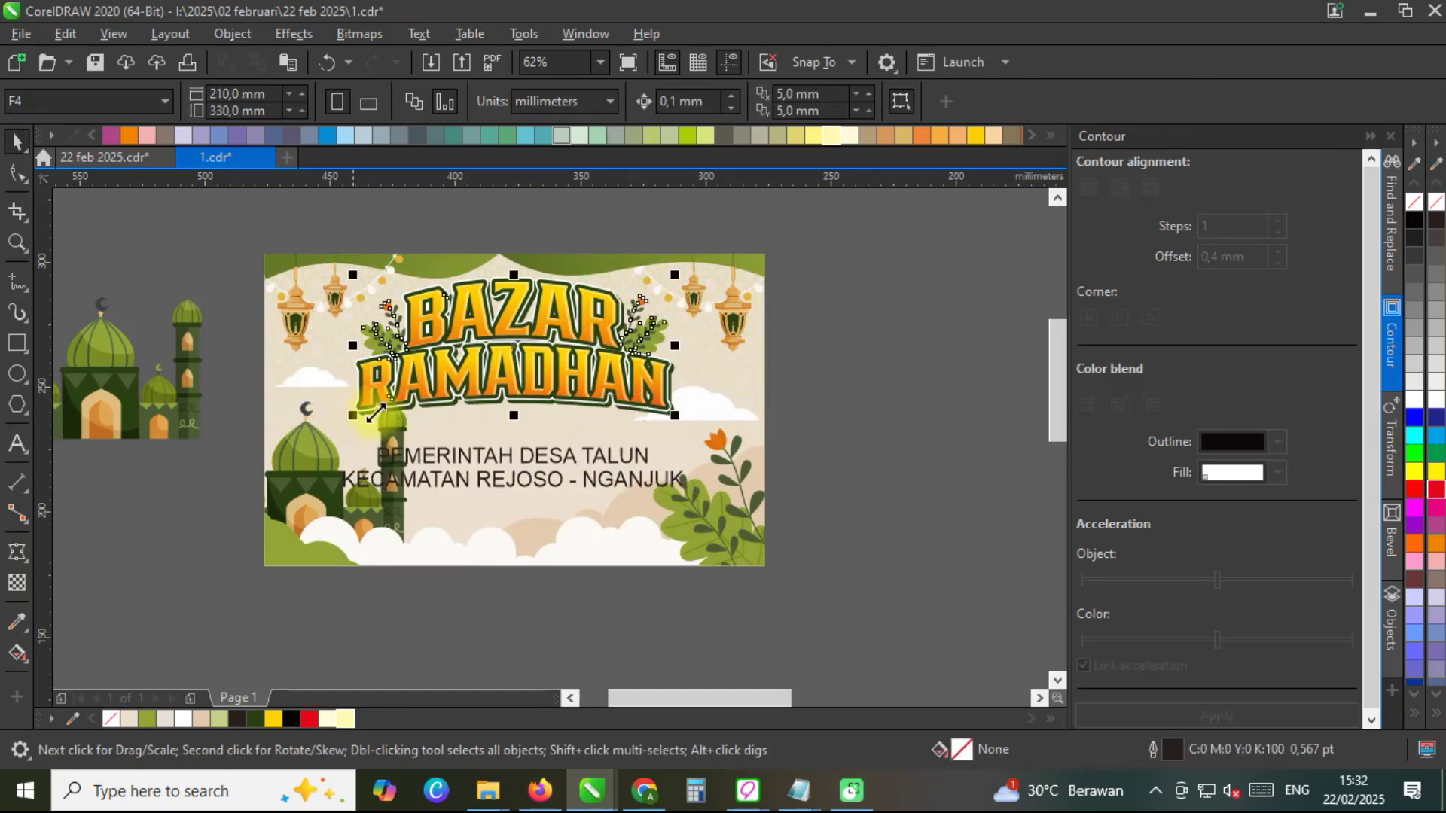
pyautogui.scroll(3, 586, 375)
pyautogui.moveTo(585, 375); pyautogui.dragTo(577, 405)
pyautogui.scroll(-3, 573, 407)
# Break the text into separate lines, then set PEMERINTAH DESA TALUN in bold Futura Md BT and enlarge it.
pyautogui.click(540, 456)
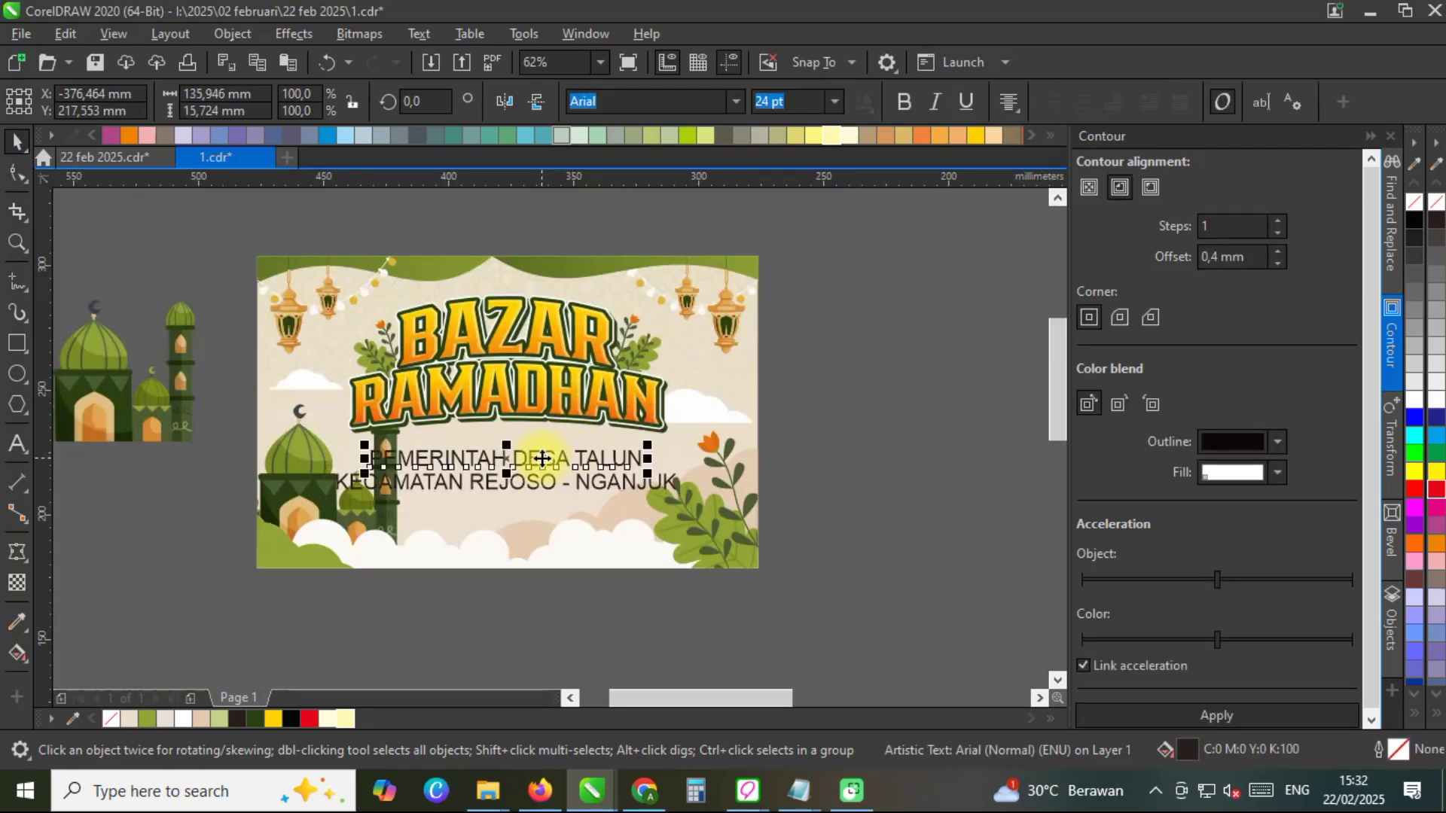
pyautogui.scroll(3, 618, 500)
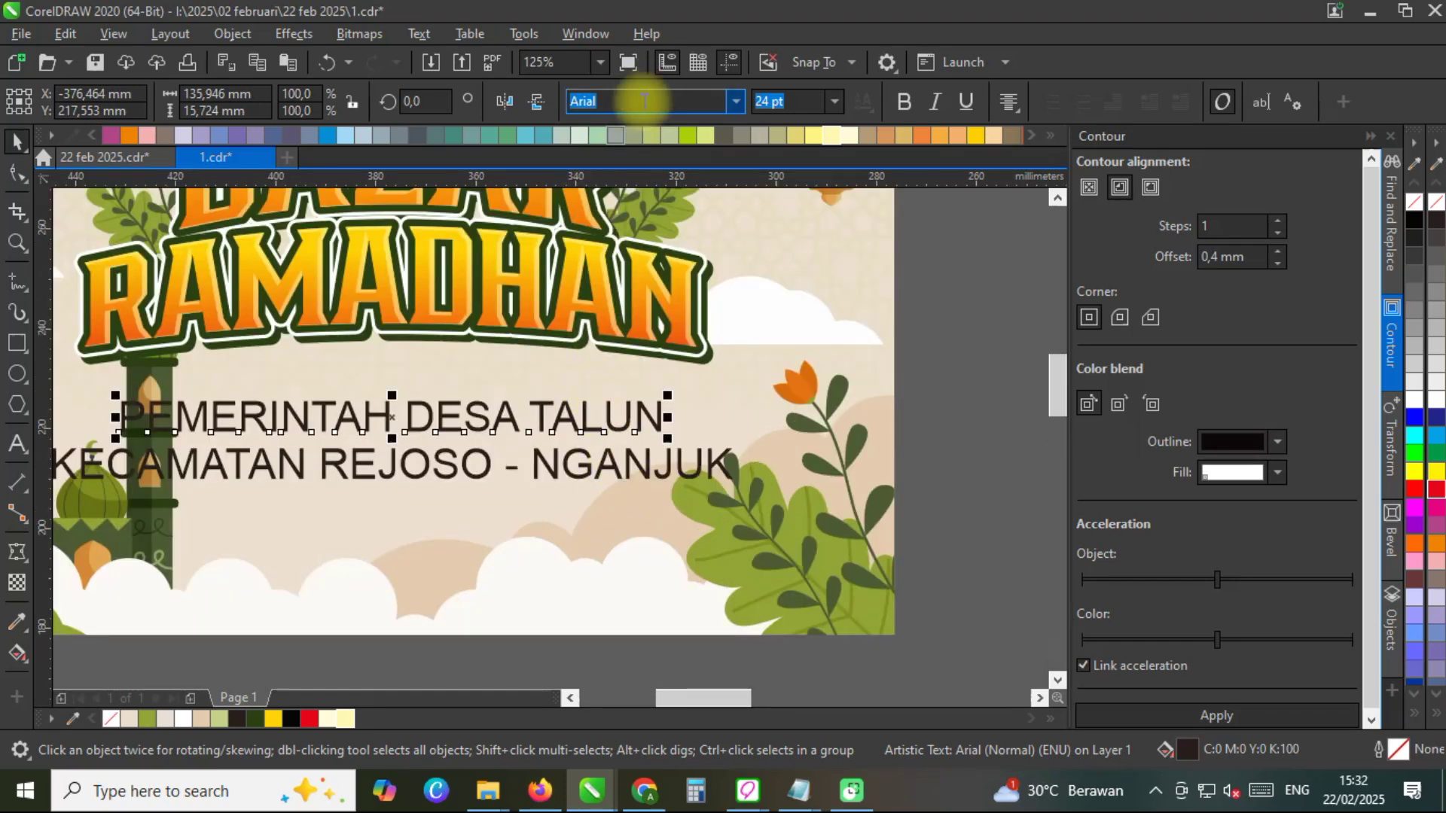
pyautogui.write('Futura Bk BT')
pyautogui.click(734, 101)
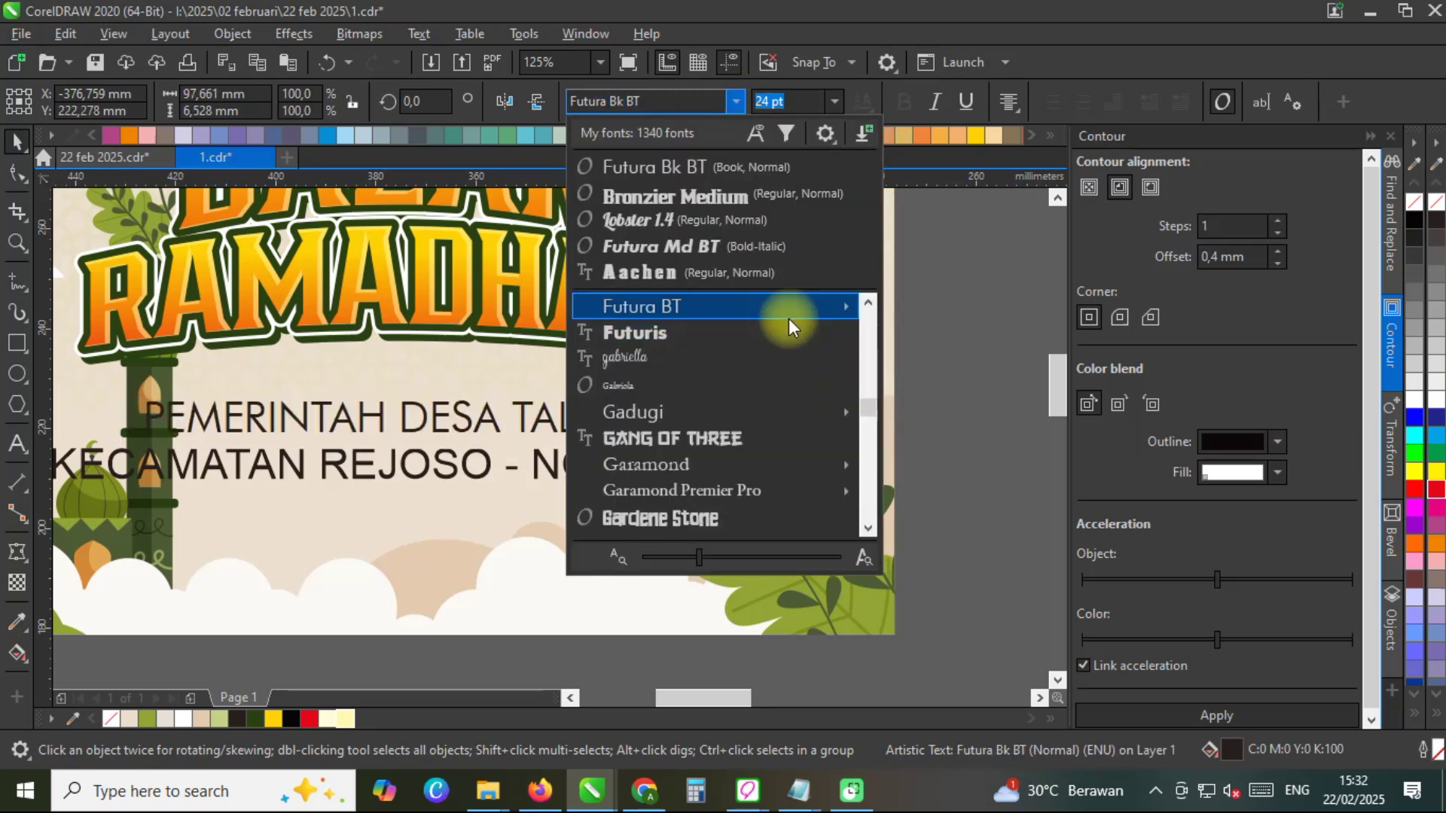
pyautogui.moveTo(788, 319)
pyautogui.click(983, 418)
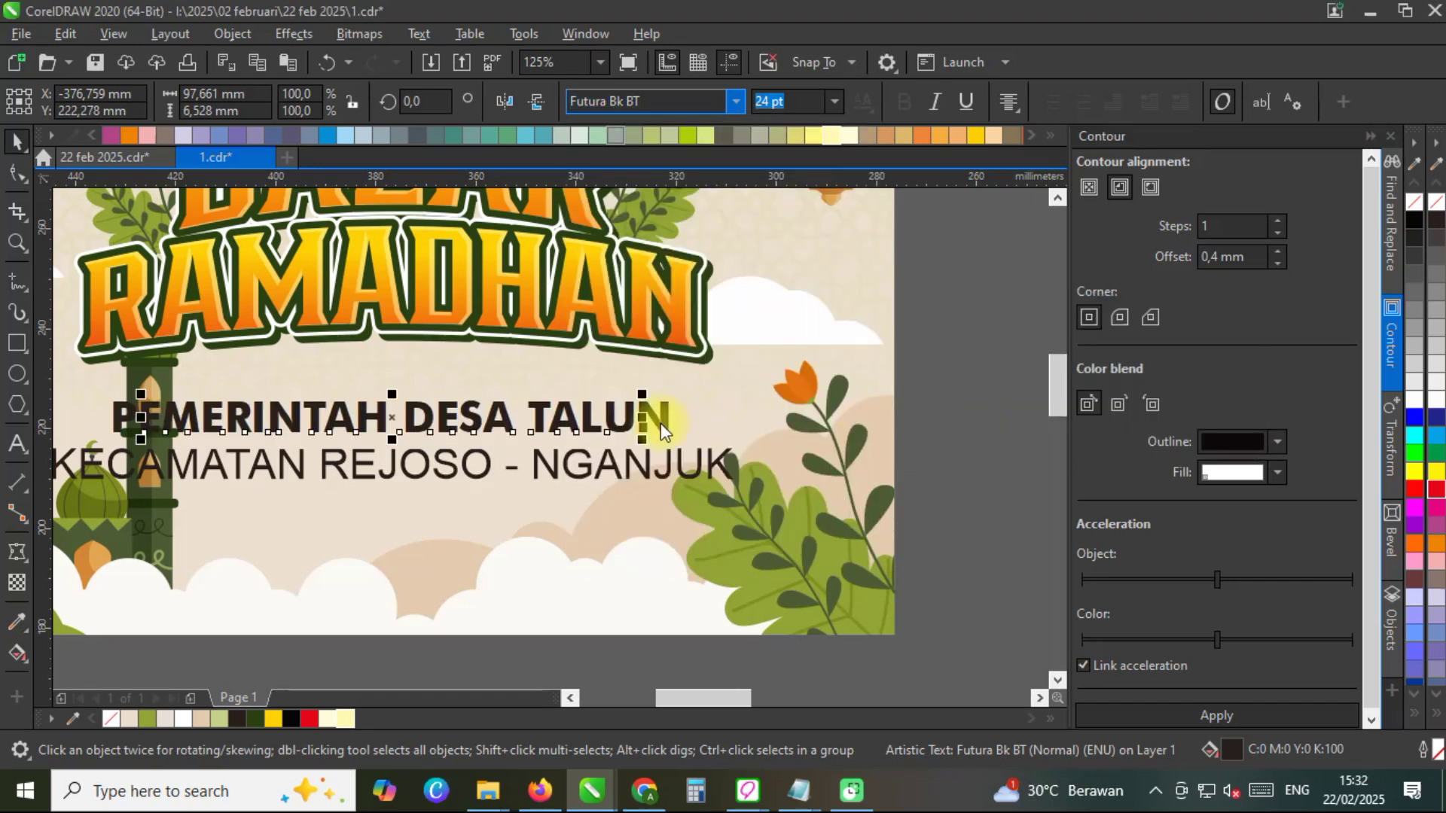
pyautogui.moveTo(642, 439); pyautogui.dragTo(691, 504)
# Reduce the KECAMATAN REJOSO - NGANJUK line to about 19.6 pt and set it in bold Futura Md BT.
pyautogui.click(716, 464)
pyautogui.click(735, 101)
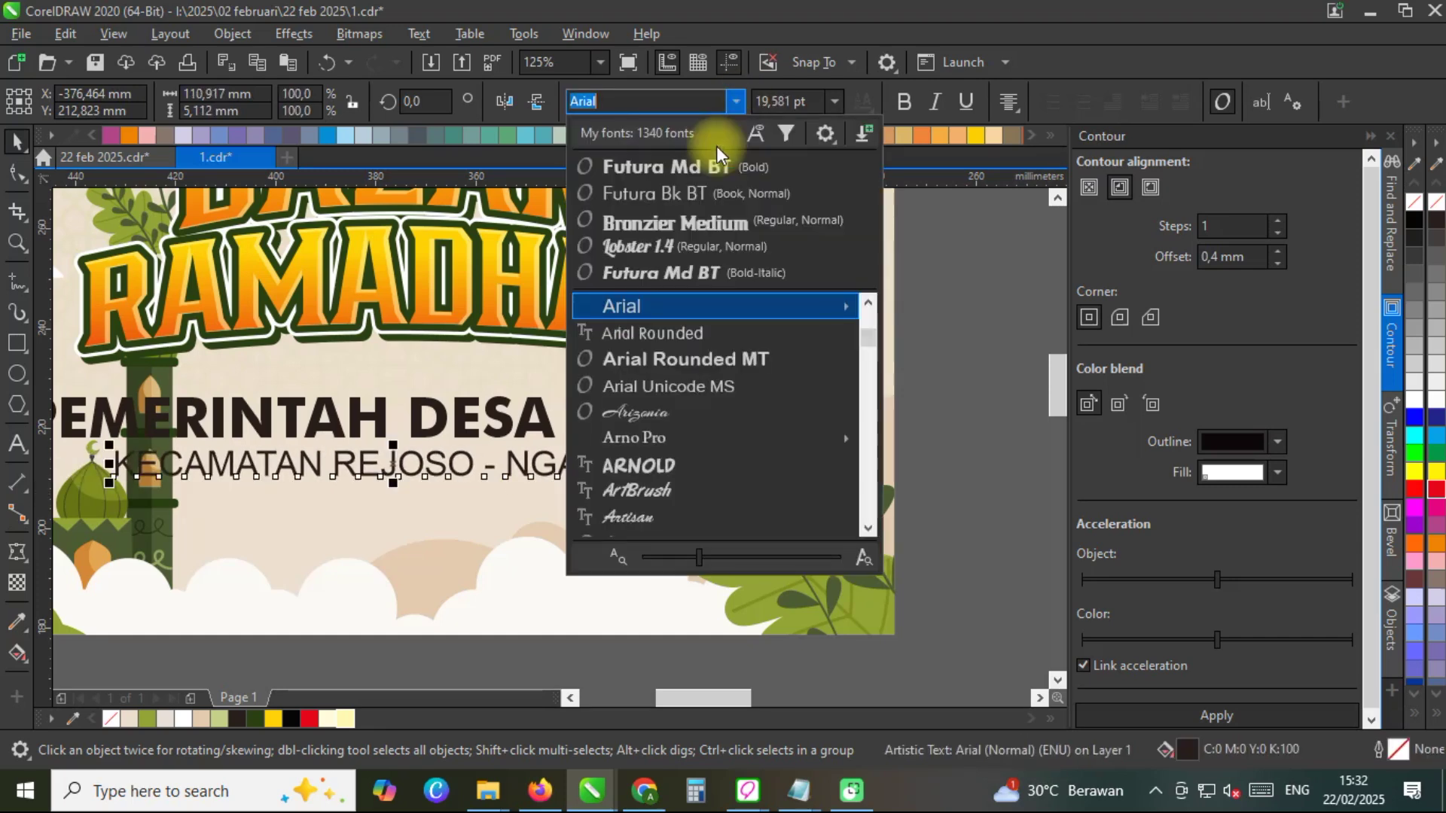
pyautogui.click(703, 168)
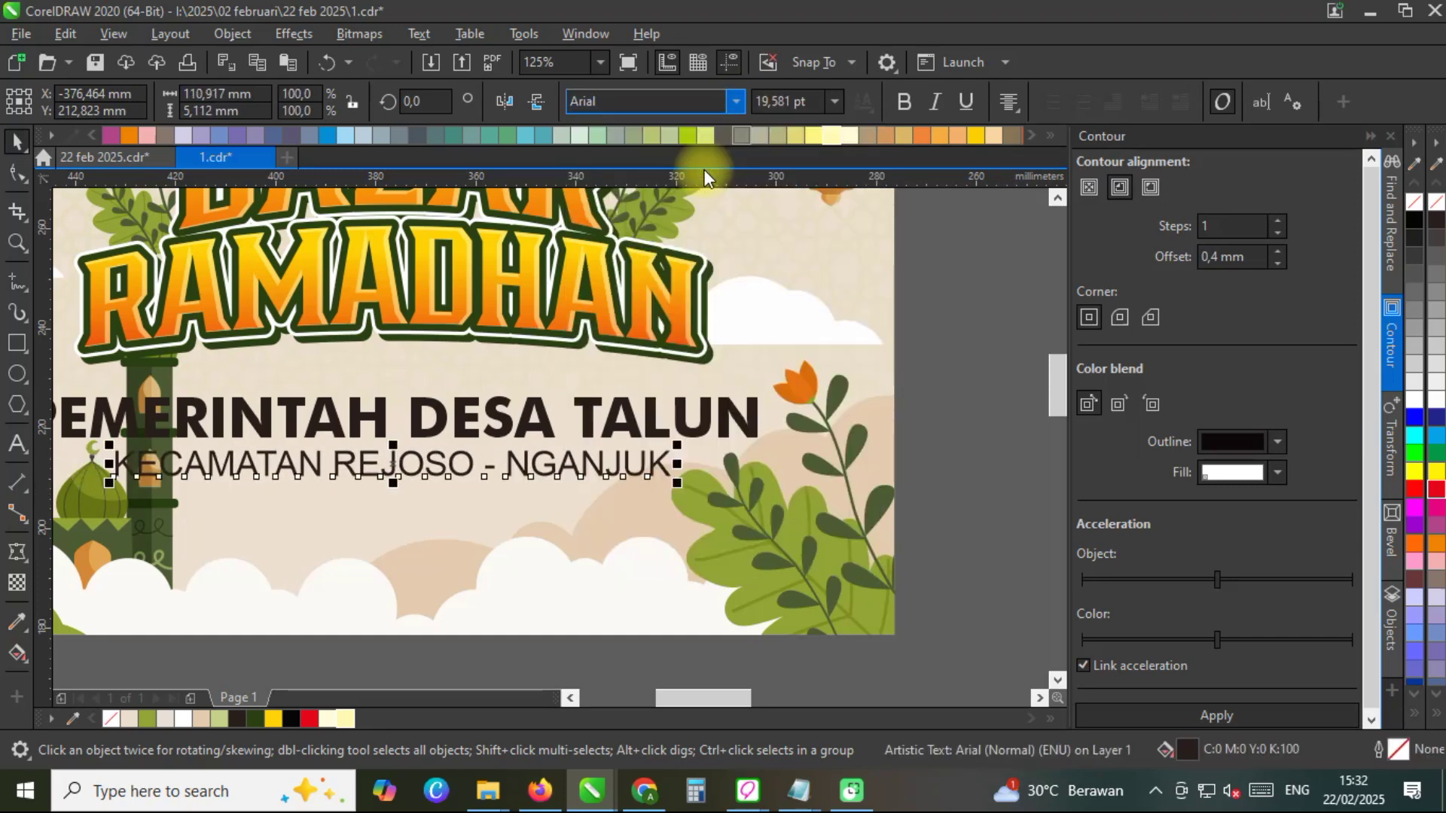
# Centre both text lines horizontally on the banner background.
pyautogui.keyDown('shift'); pyautogui.click(630, 435); pyautogui.keyUp('shift')
pyautogui.keyDown('shift'); pyautogui.click(550, 497); pyautogui.keyUp('shift')
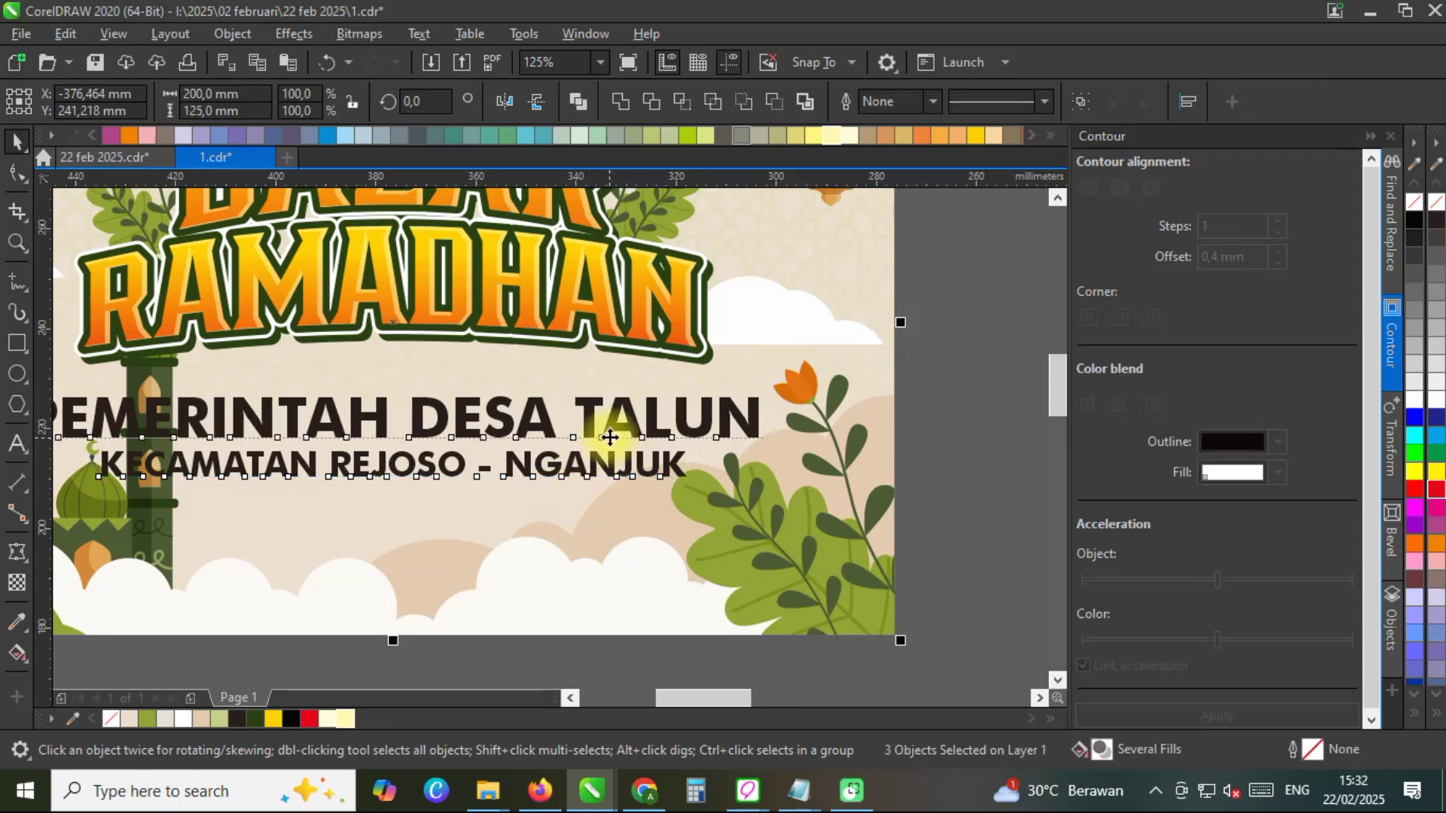
pyautogui.scroll(-3, 609, 438)
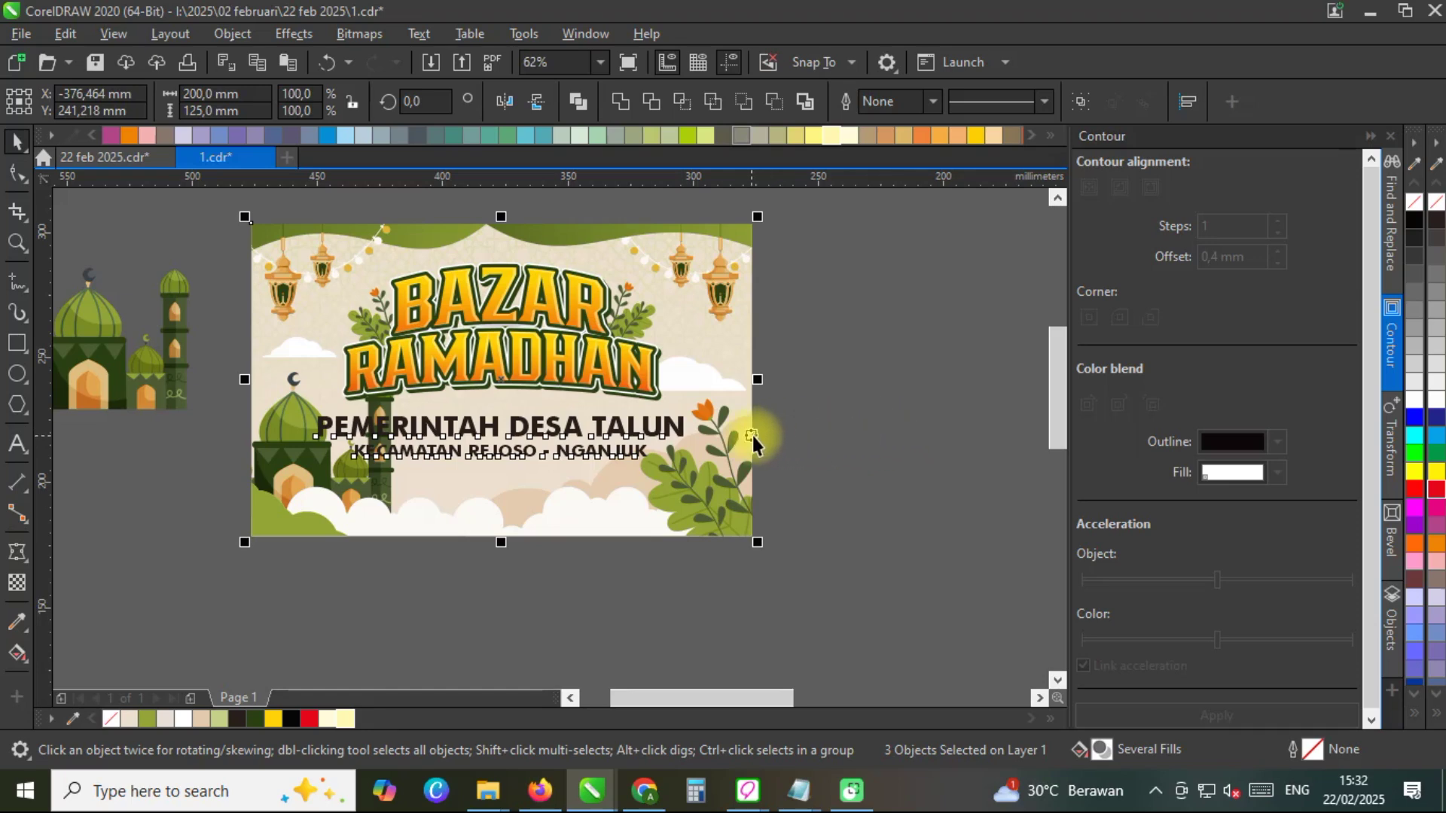
pyautogui.scroll(3, 561, 429)
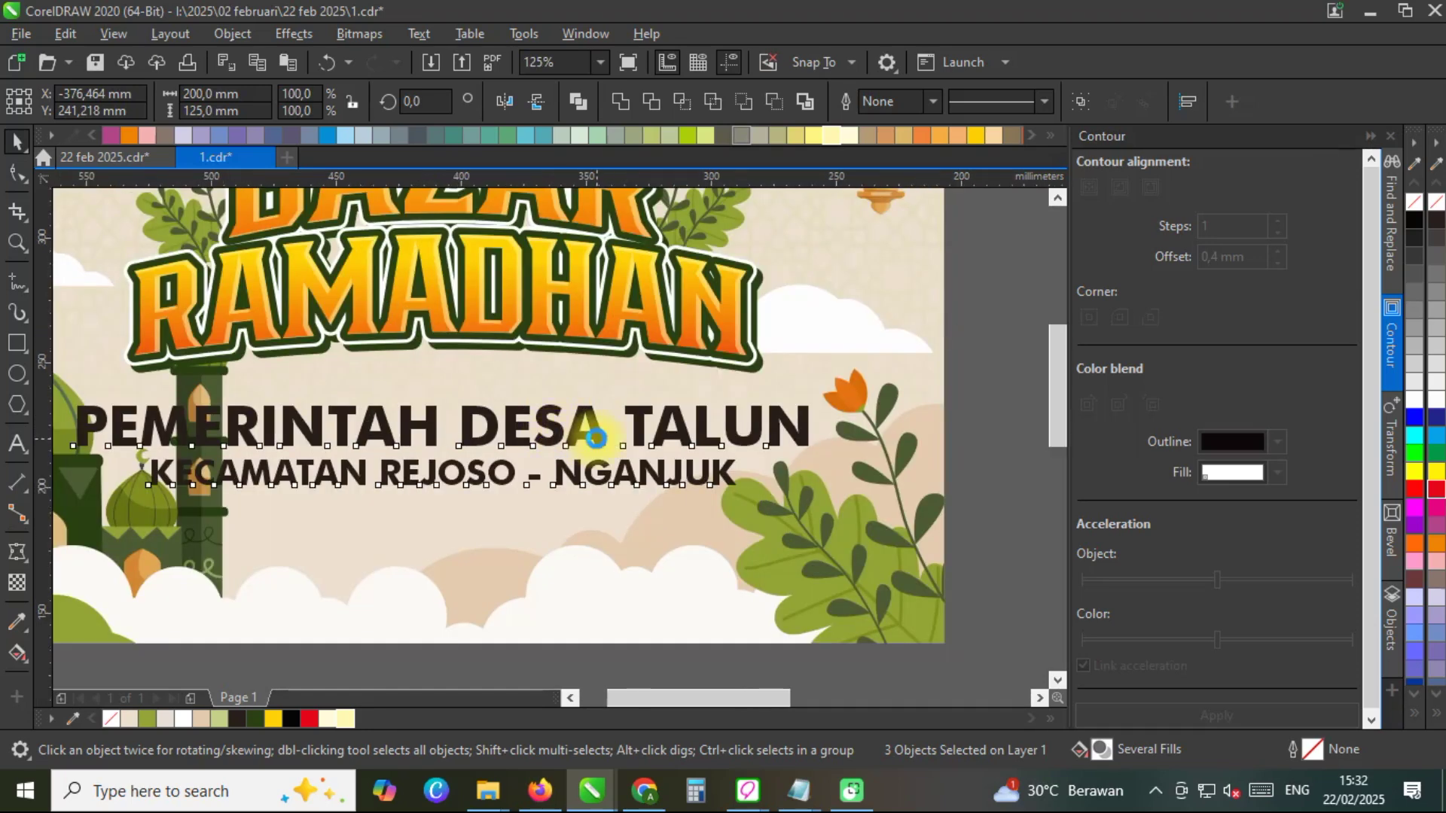
# Fill both village text lines with the dark green R38 G61 B14 from the document colours.
pyautogui.scroll(-3, 572, 427)
pyautogui.keyDown('shift'); pyautogui.click(712, 348); pyautogui.keyUp('shift')
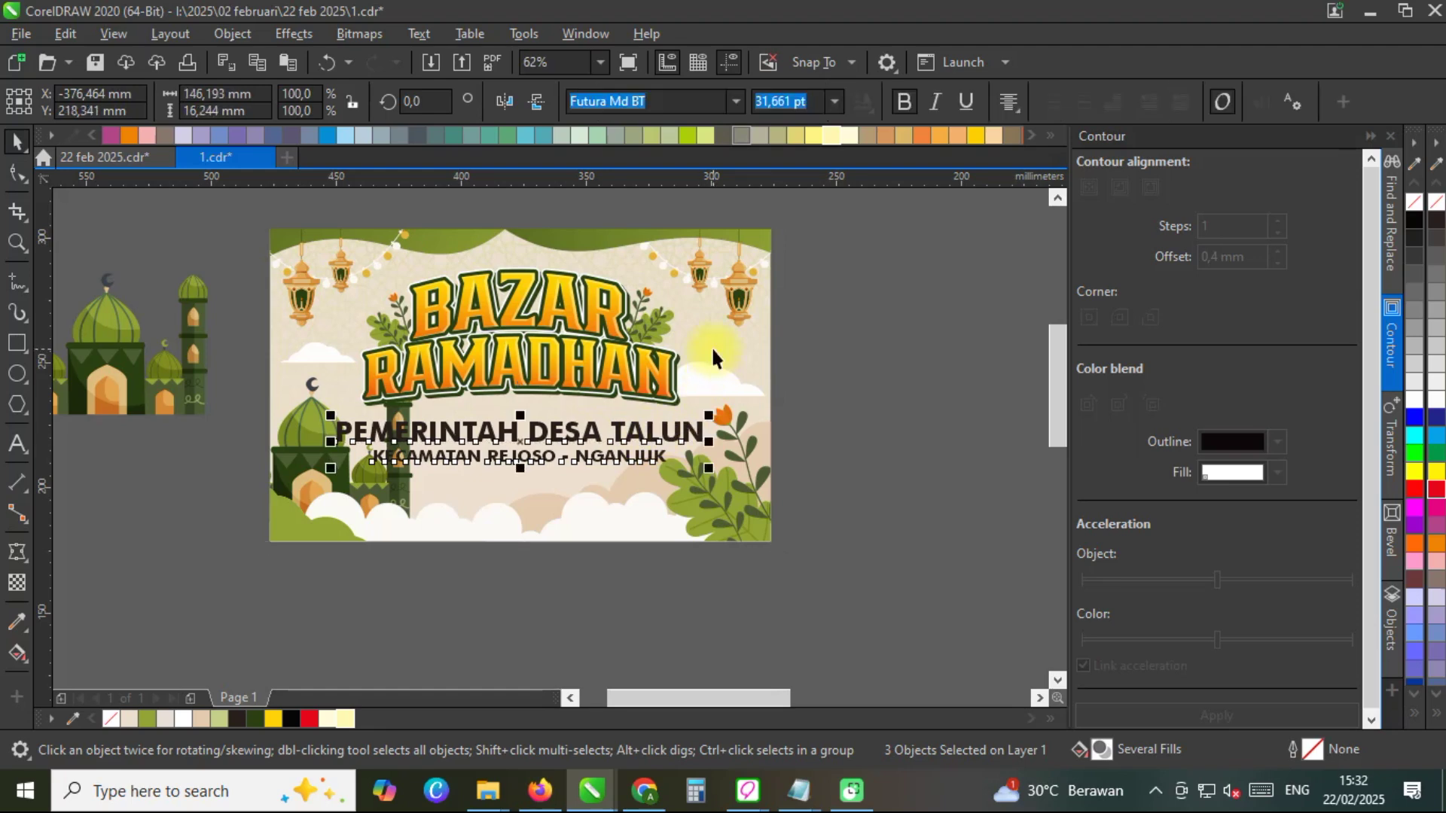
pyautogui.scroll(3, 687, 469)
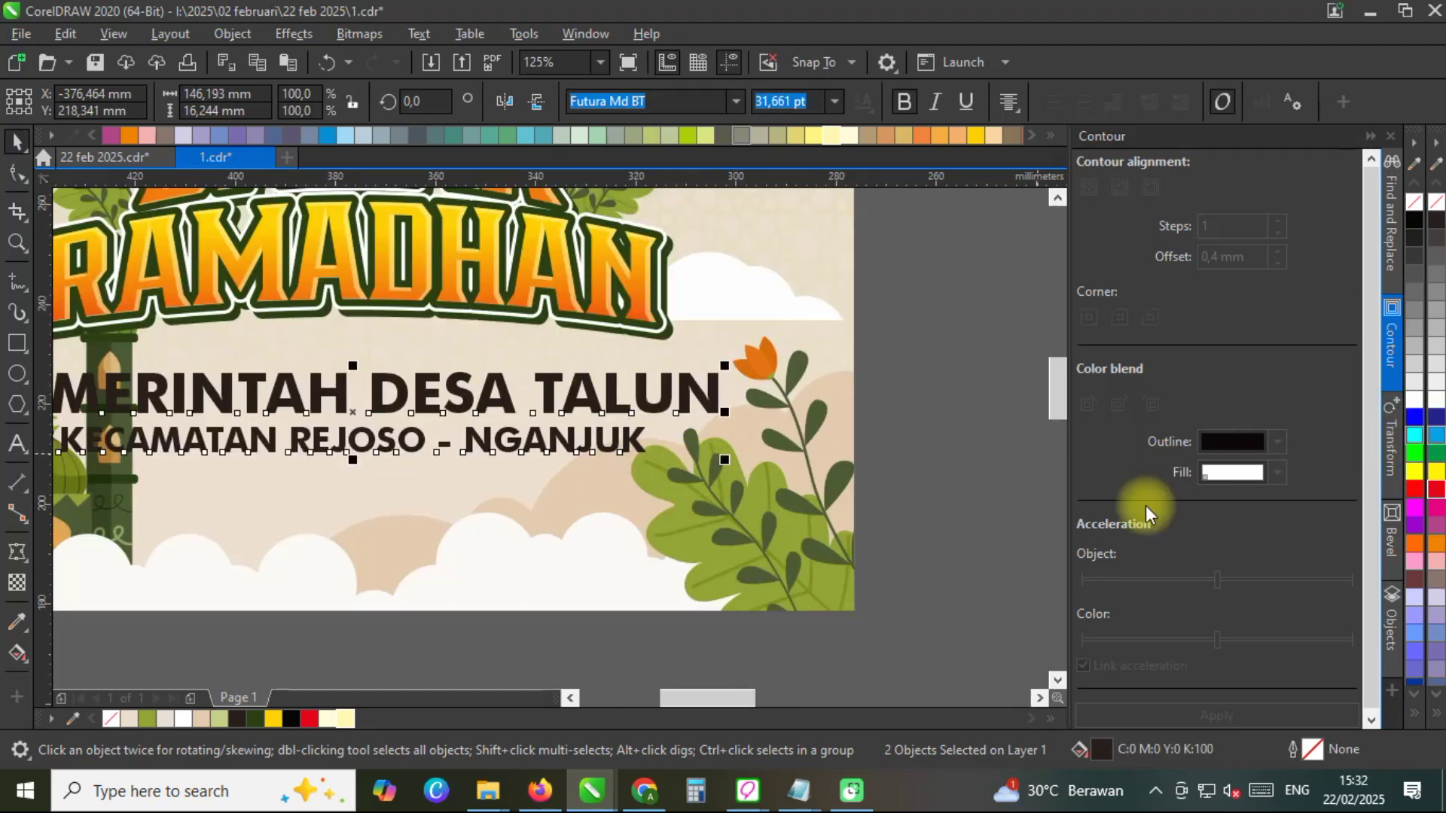
pyautogui.click(254, 719)
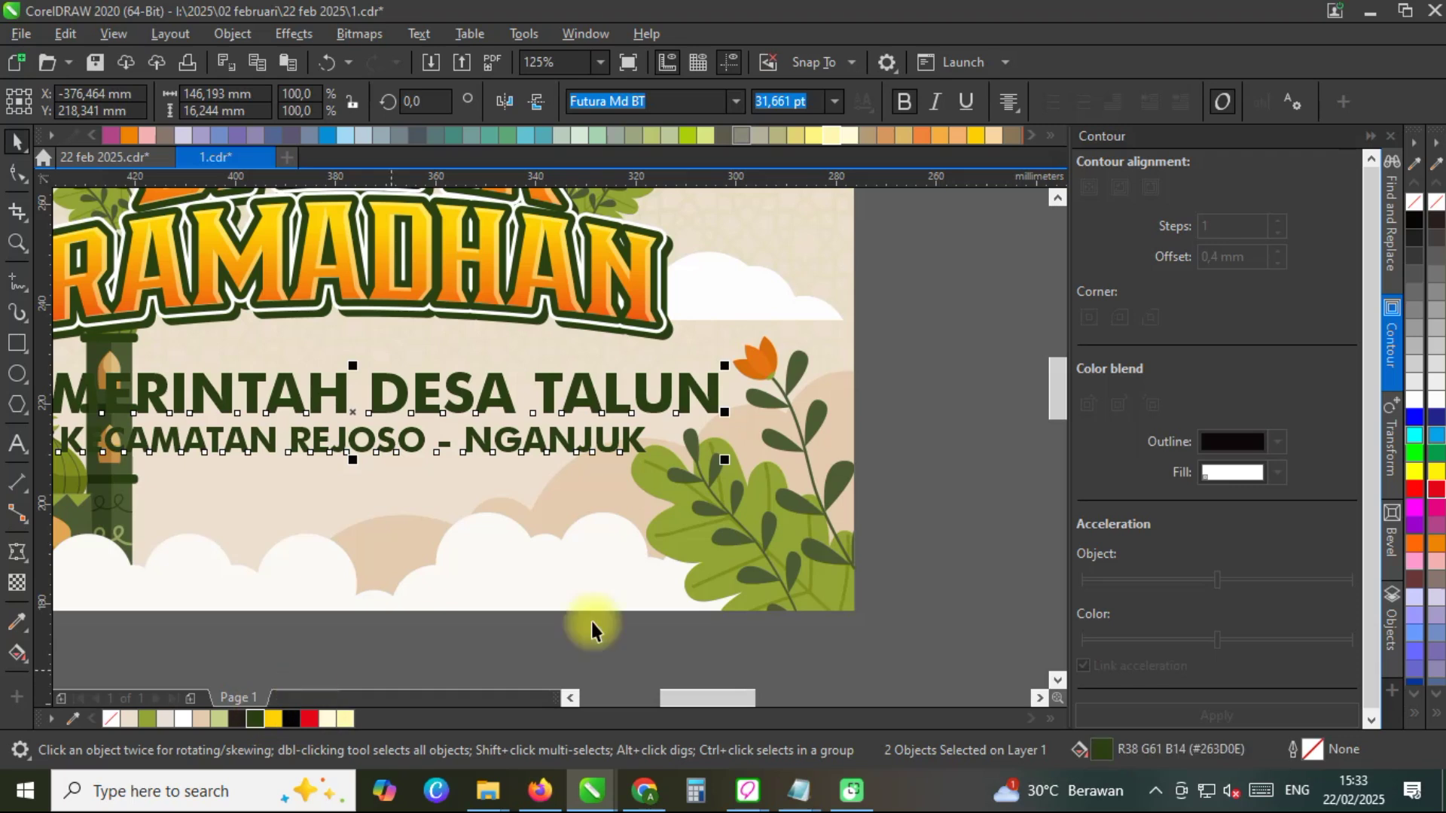
# Give both text lines a white 4 pt outline with rounded corners, placed behind the fill.
pyautogui.rightClick(1437, 403)
pyautogui.press('F12')
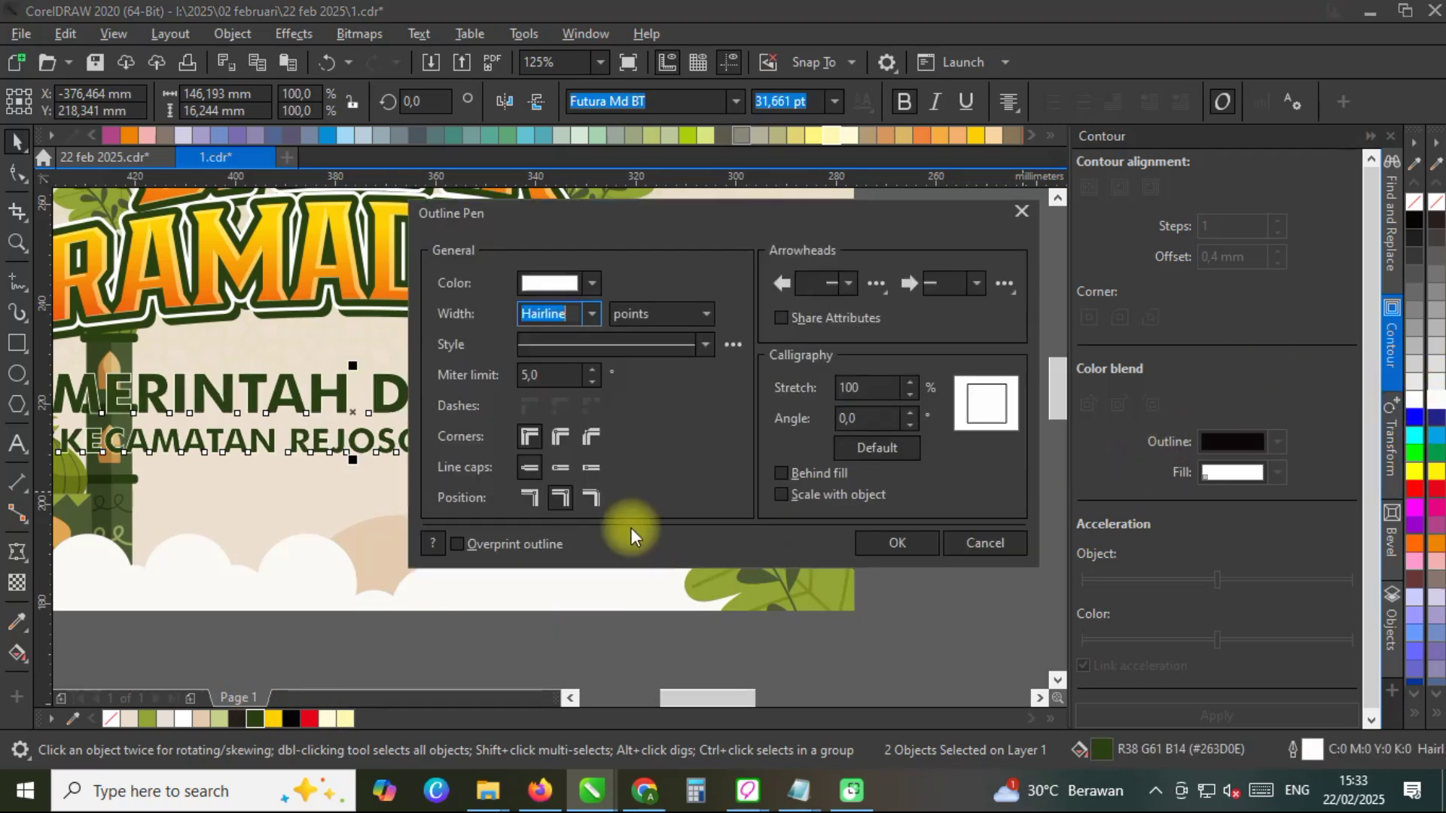
pyautogui.click(563, 438)
pyautogui.click(781, 473)
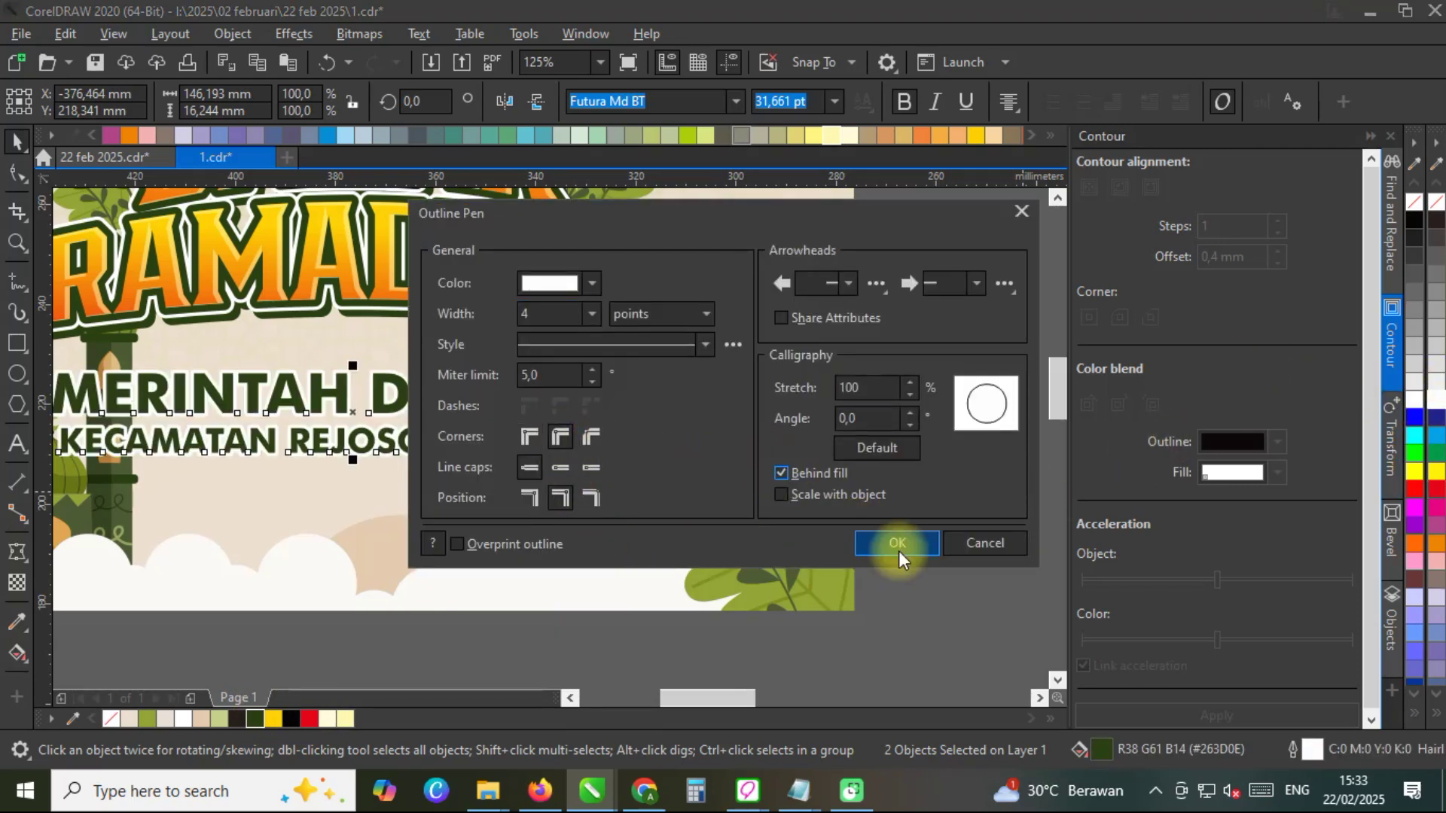
pyautogui.click(897, 543)
pyautogui.hscroll(-1, 675, 463)
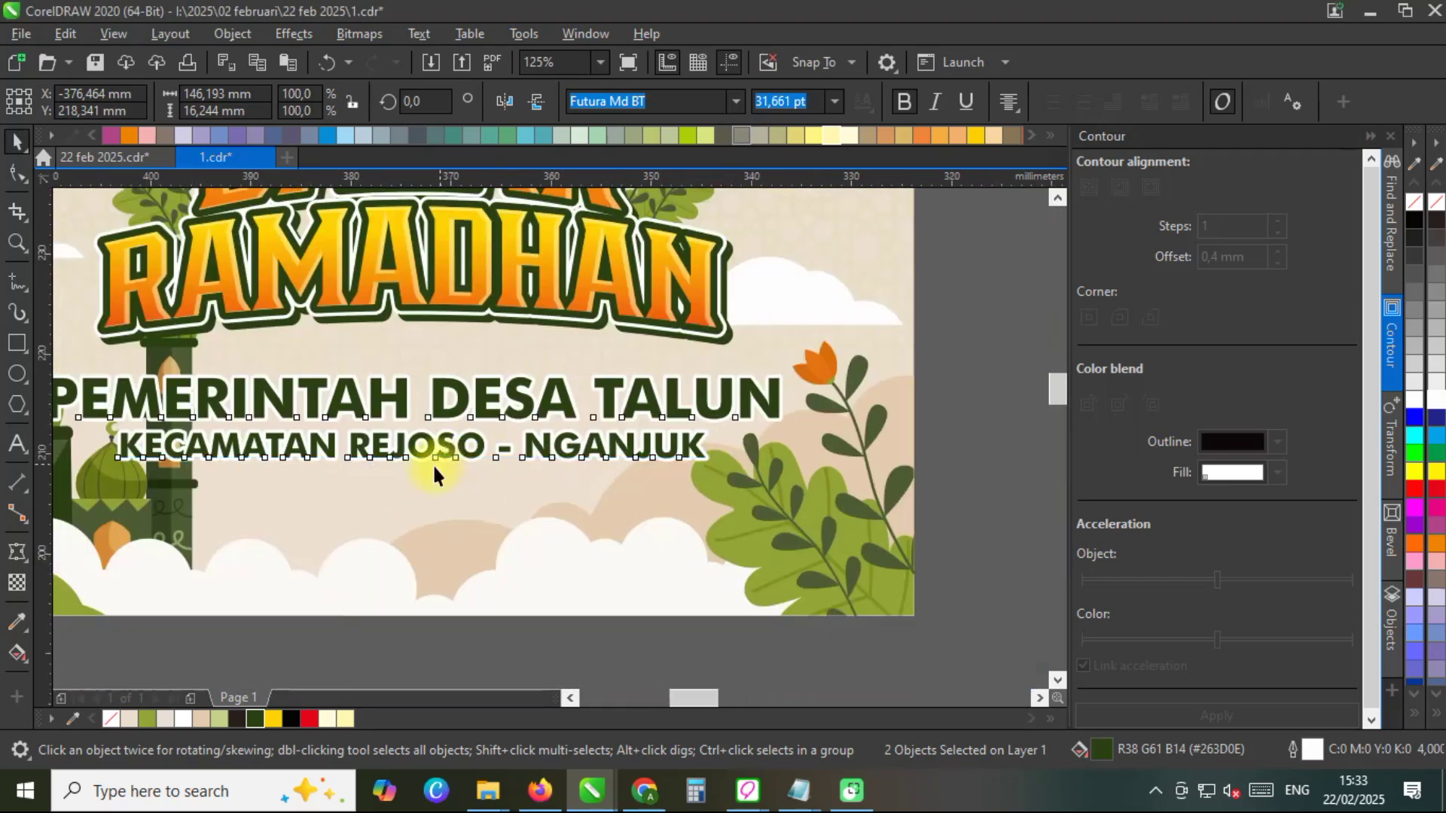
# Stretch the two text lines vertically to an overall height of about 18.7 mm.
pyautogui.scroll(2, 432, 463)
pyautogui.click(392, 501)
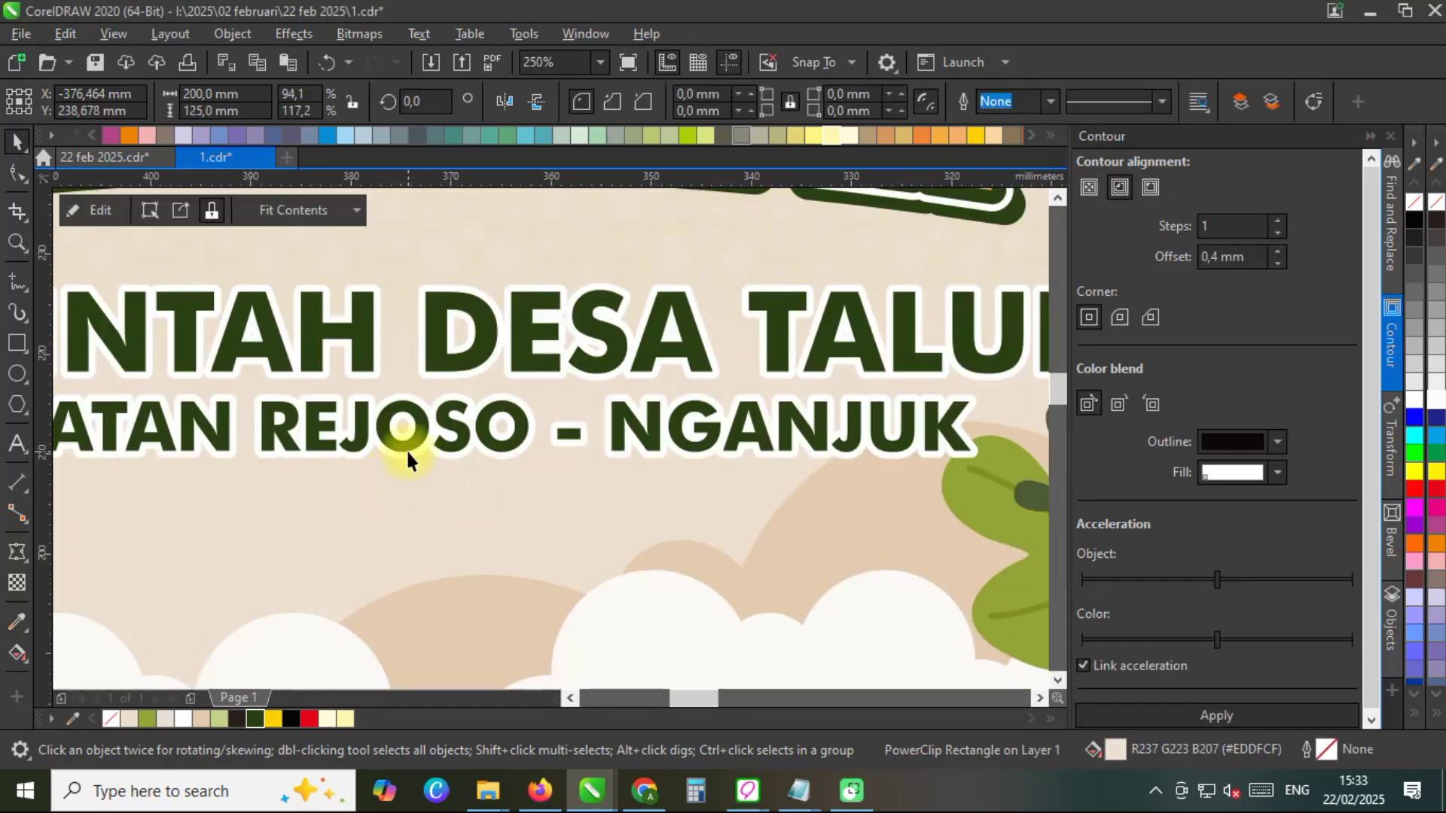
pyautogui.click(408, 440)
pyautogui.keyDown('shift'); pyautogui.click(443, 365); pyautogui.keyUp('shift')
pyautogui.moveTo(381, 456); pyautogui.dragTo(387, 485)
# Fill the KECAMATAN REJOSO - NGANJUK line with black.
pyautogui.click(417, 494)
pyautogui.click(432, 458)
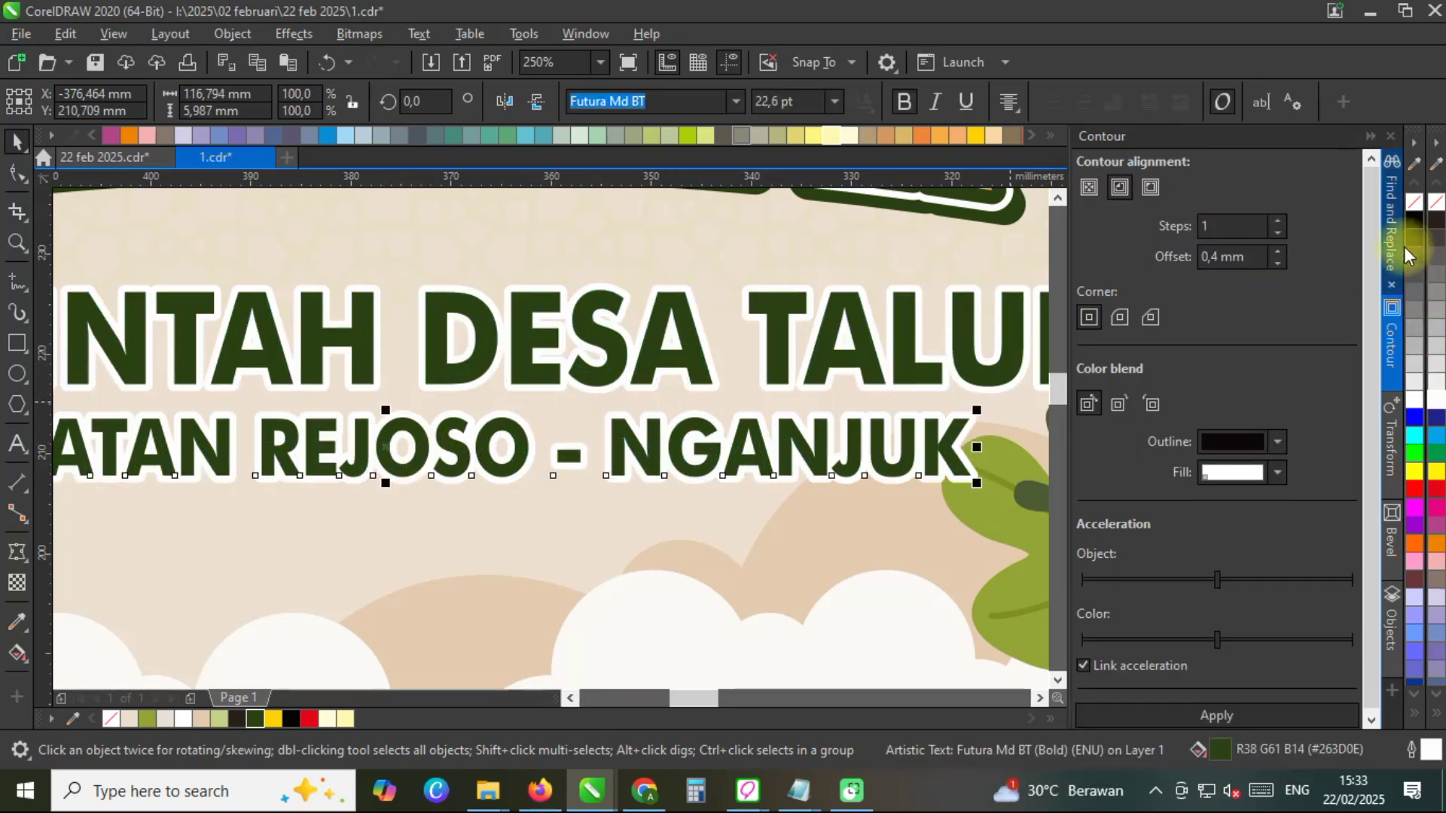
pyautogui.scroll(-6, 747, 331)
# Create a slightly offset copy of both text lines, fill and outline it black, and place it behind the originals as a shadow.
pyautogui.keyDown('shift'); pyautogui.click(777, 338); pyautogui.keyUp('shift')
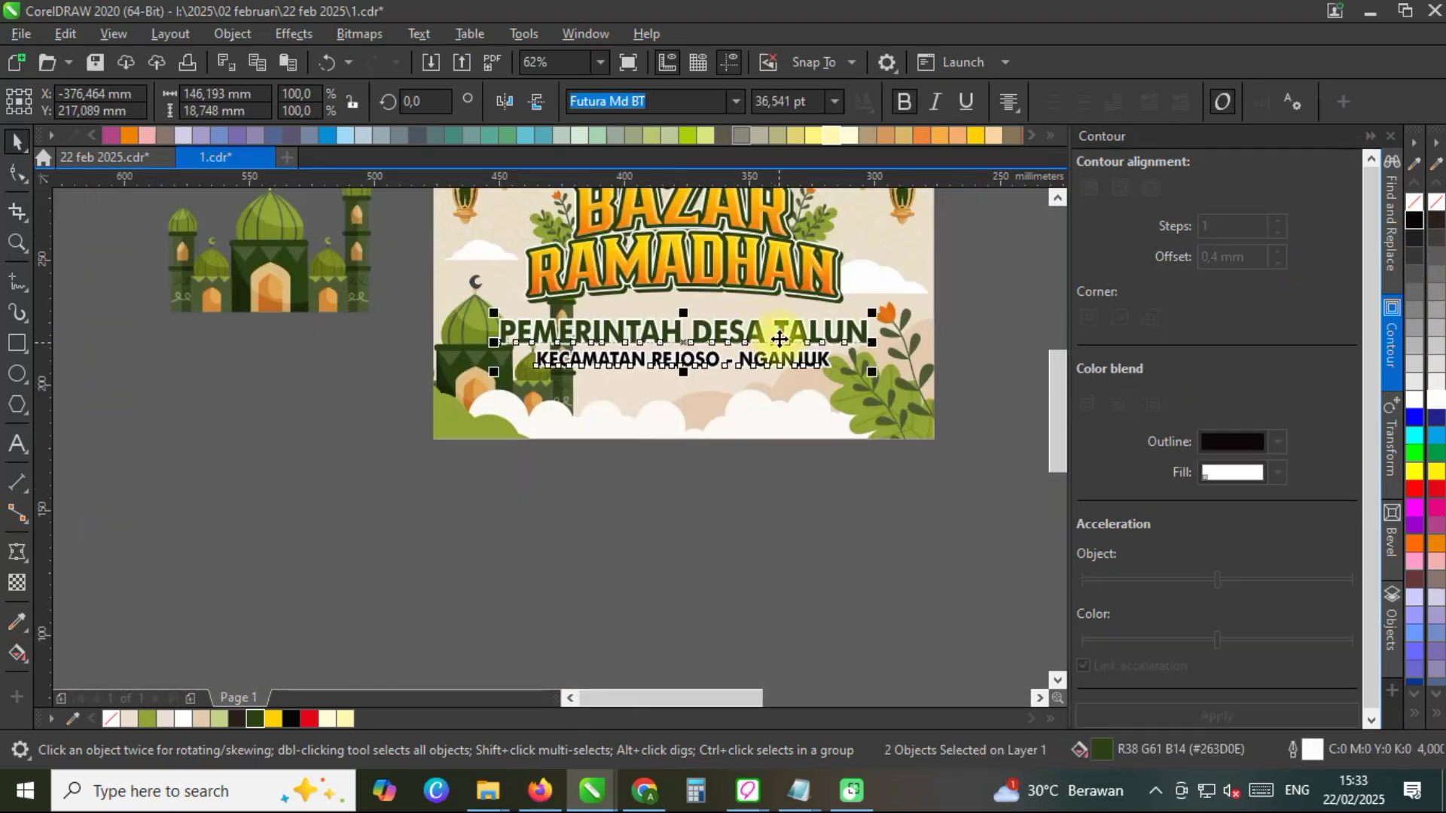
pyautogui.scroll(9, 777, 338)
pyautogui.moveTo(714, 406); pyautogui.dragTo(717, 412)
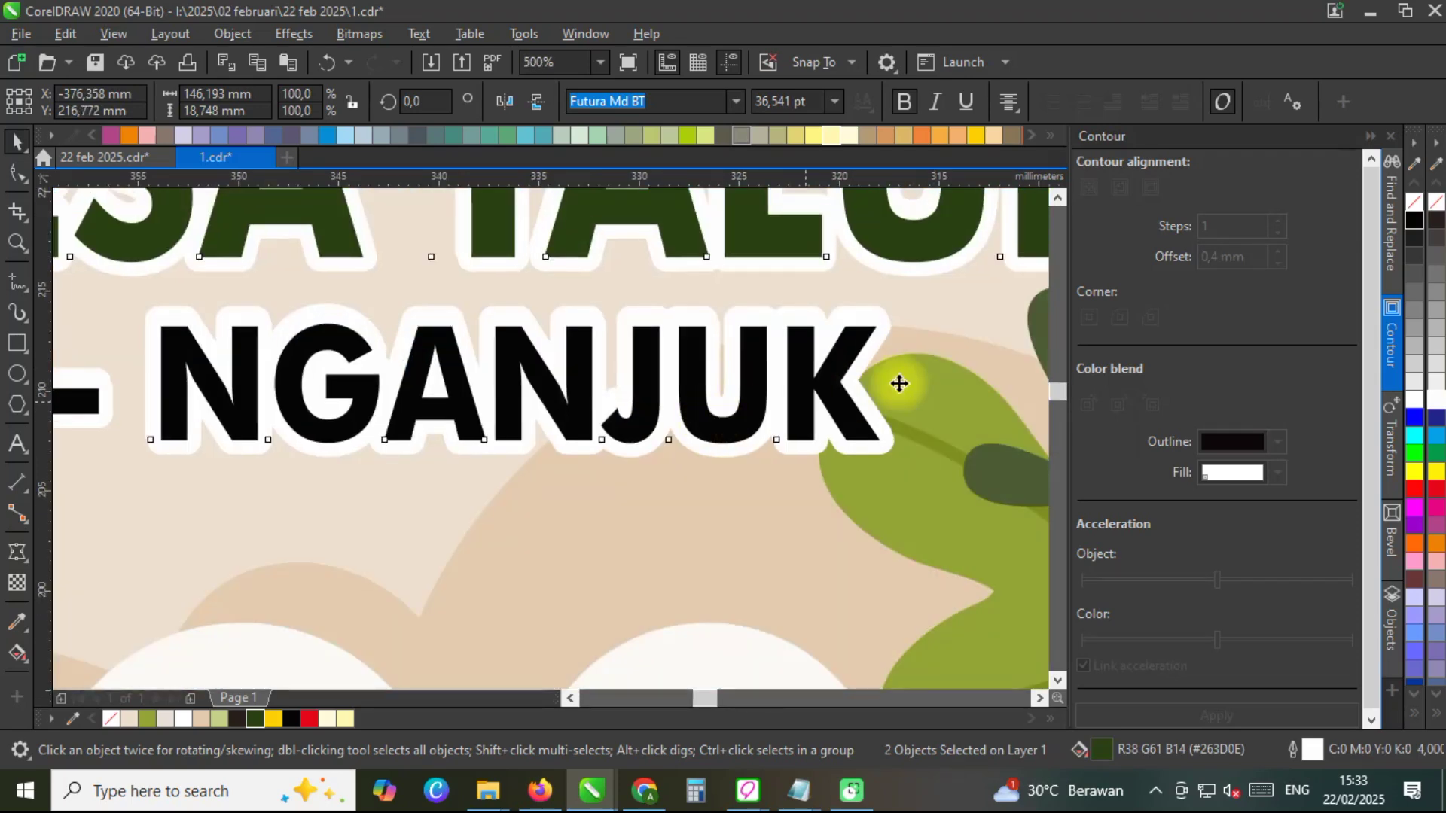
pyautogui.click(1414, 220)
pyautogui.rightClick(1414, 219)
pyautogui.scroll(-6, 814, 451)
pyautogui.scroll(-6, 814, 450)
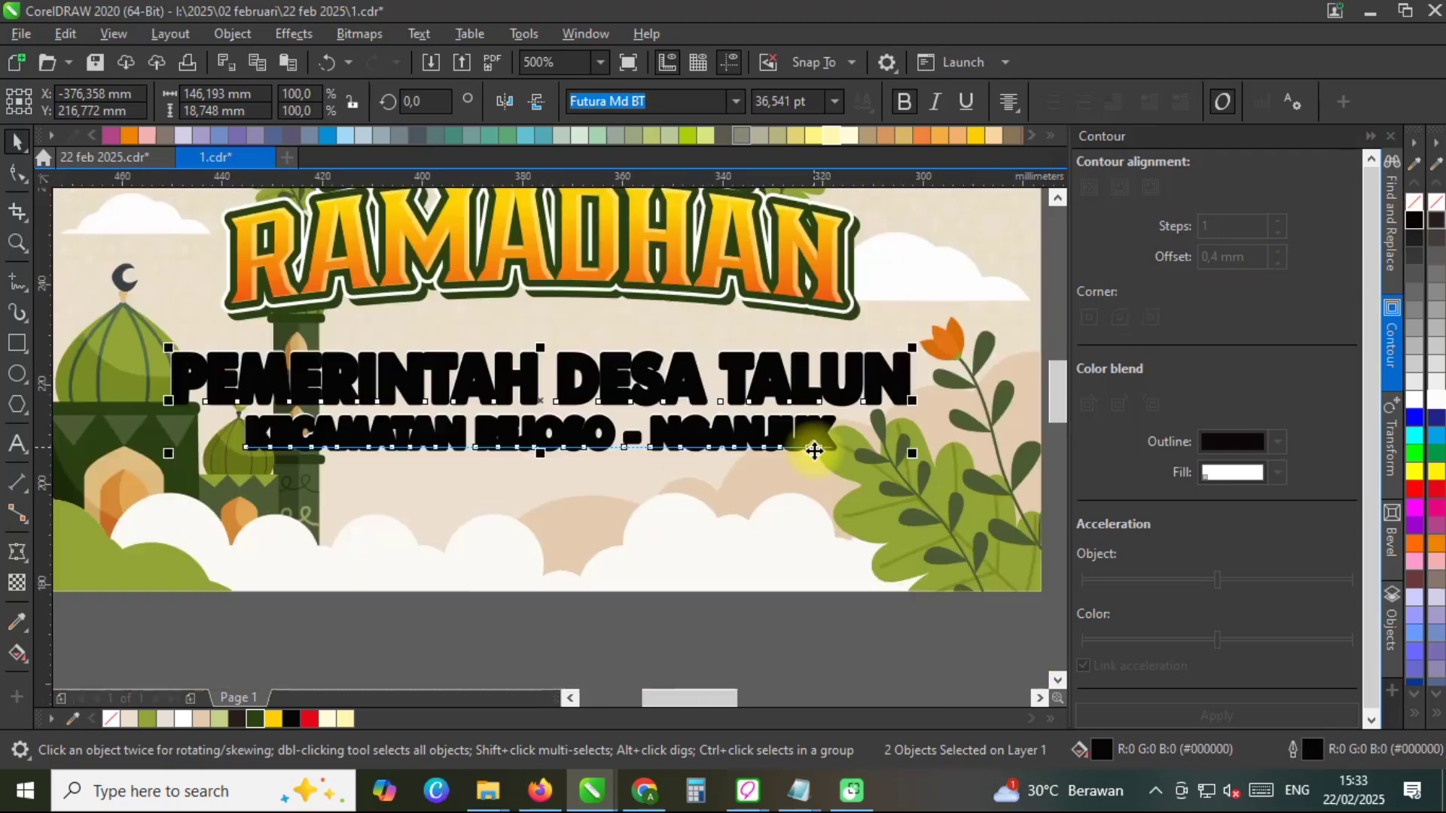
pyautogui.hotkey('ctrl', 'z')
pyautogui.hotkey('ctrl', 'z')
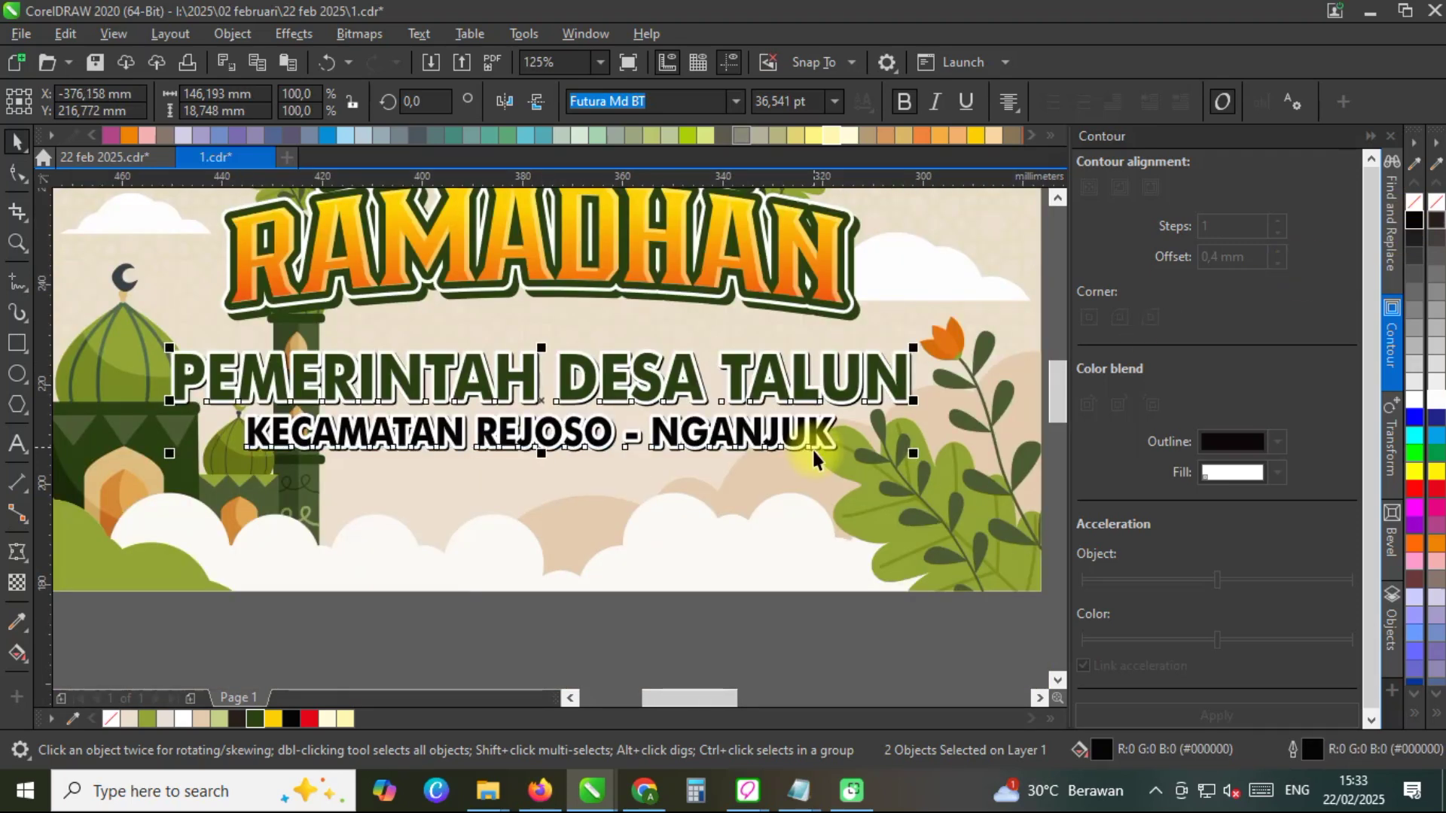
pyautogui.scroll(-3, 798, 380)
# Set the outlines of PEMERINTAH DESA TALUN and its shadow to 6 points and stretch both horizontally to about 151 mm.
pyautogui.click(968, 346)
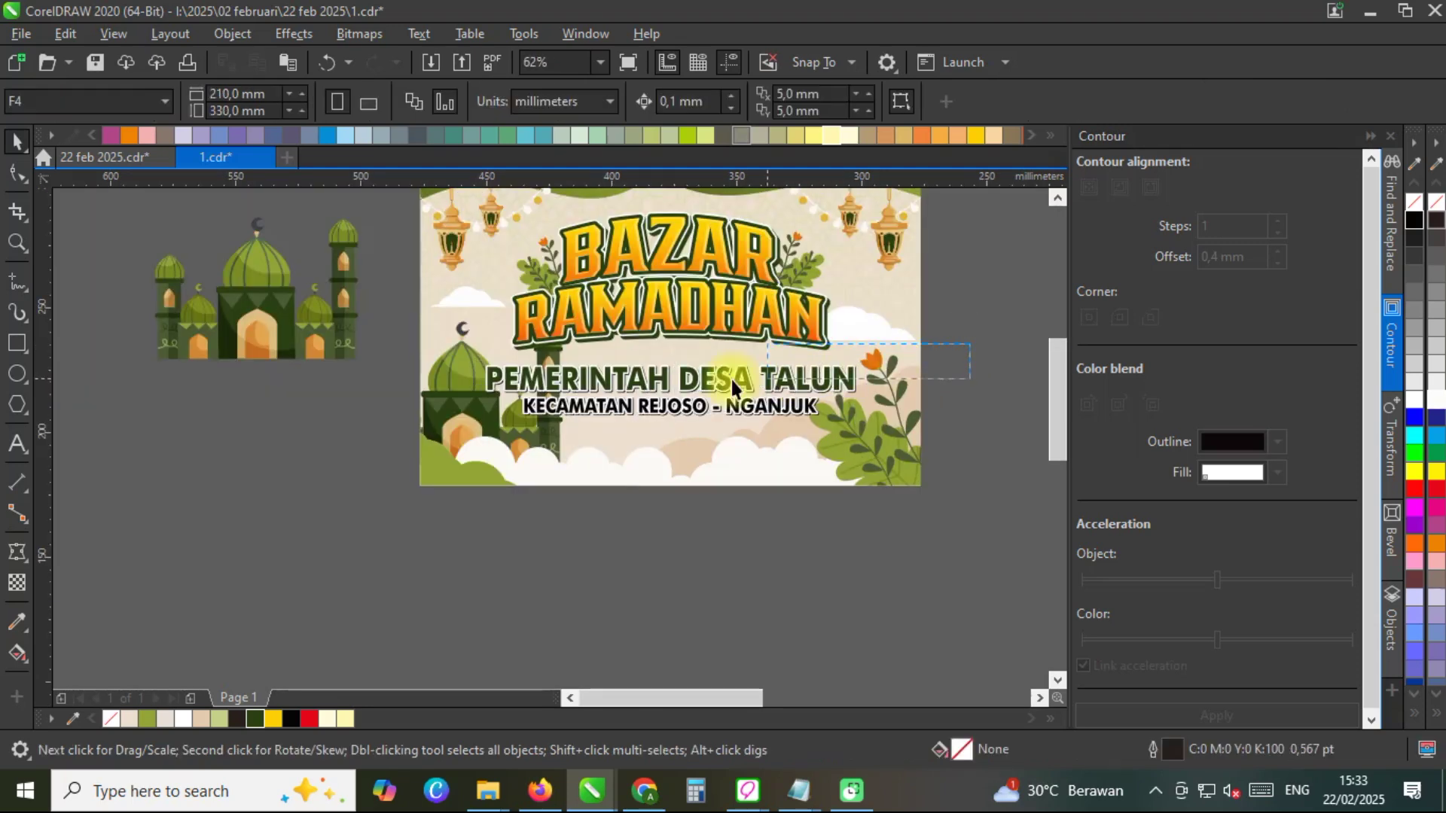
pyautogui.click(768, 384)
pyautogui.scroll(3, 767, 387)
pyautogui.press('F12')
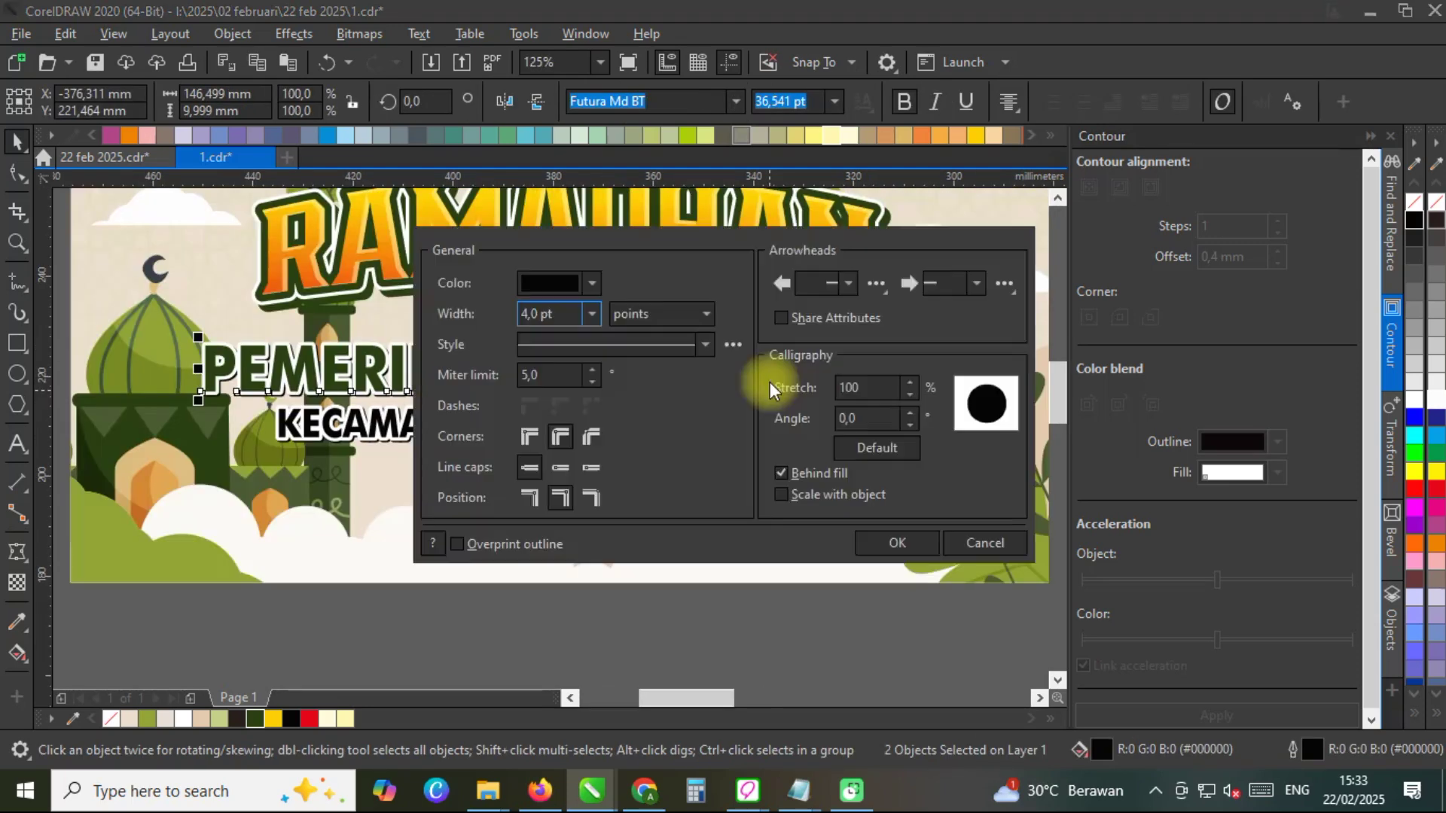
pyautogui.write('2')
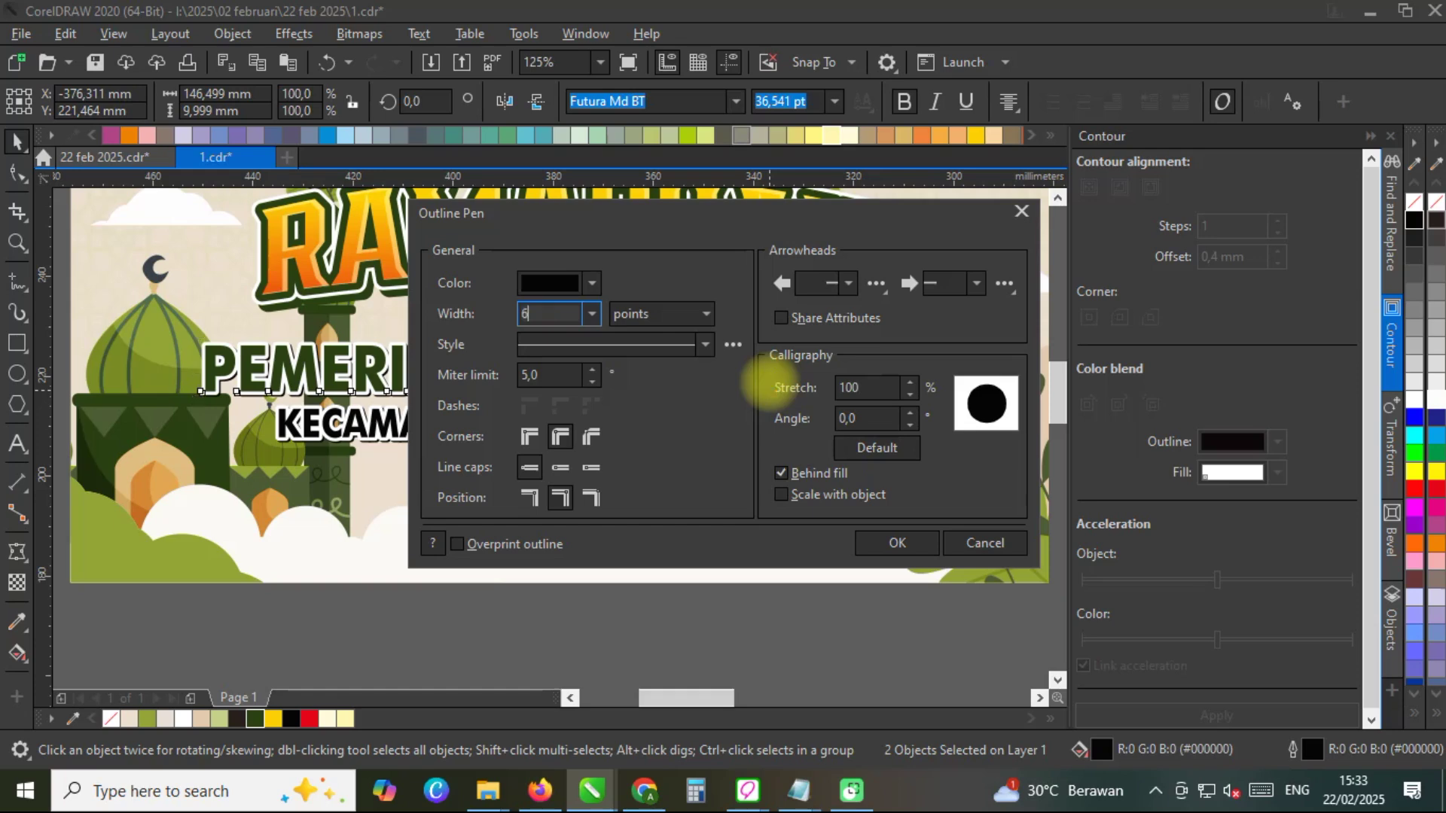
pyautogui.press('Return')
pyautogui.scroll(-3, 775, 369)
pyautogui.scroll(3, 780, 359)
pyautogui.moveTo(779, 341); pyautogui.dragTo(801, 342)
pyautogui.scroll(-3, 595, 396)
# Draw a rectangle about 103 × 8 mm below the KECAMATAN line and round its ends fully.
pyautogui.click(16, 342)
pyautogui.scroll(3, 364, 414)
pyautogui.moveTo(338, 408); pyautogui.dragTo(856, 449)
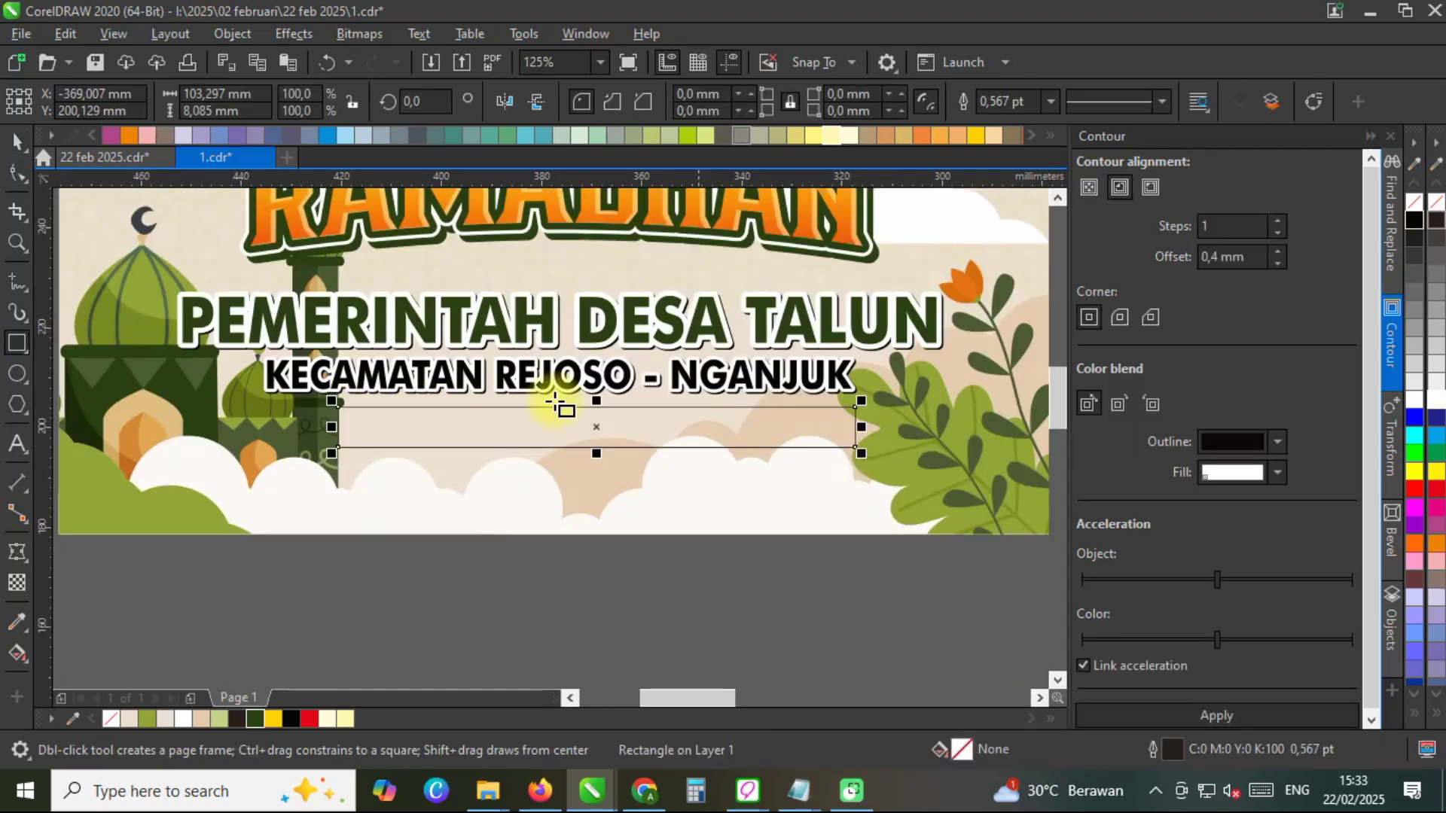
pyautogui.click(16, 174)
pyautogui.moveTo(338, 408); pyautogui.dragTo(243, 293)
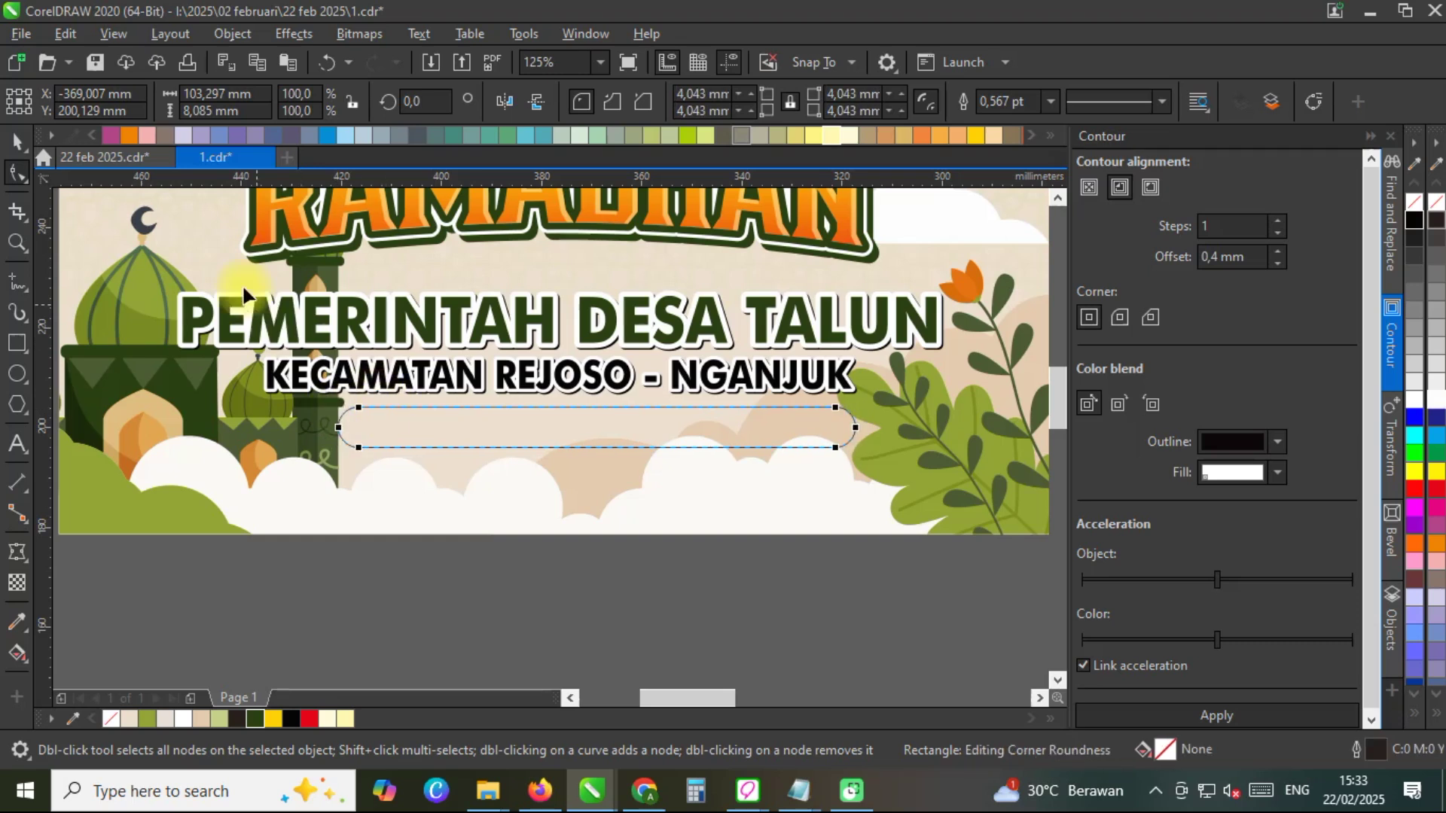
# Scale the rounded bar down to about 97 × 7.6 mm, centred horizontally on the banner.
pyautogui.click(16, 141)
pyautogui.moveTo(862, 452); pyautogui.dragTo(799, 429)
pyautogui.click(757, 560)
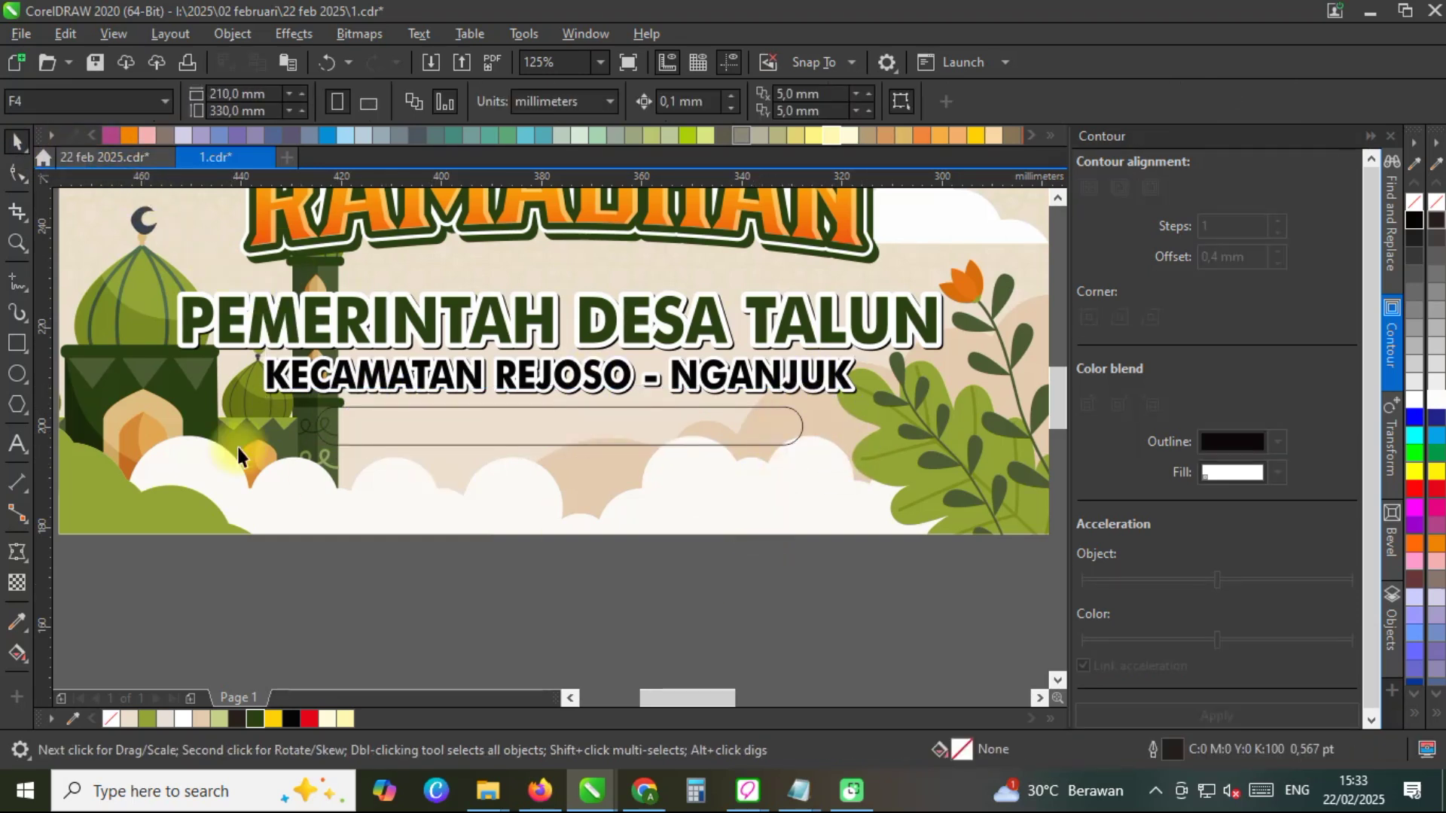
# Scale the mosque illustration down to about 51 mm wide and bring it to the front.
pyautogui.click(155, 372)
pyautogui.scroll(-2, 265, 376)
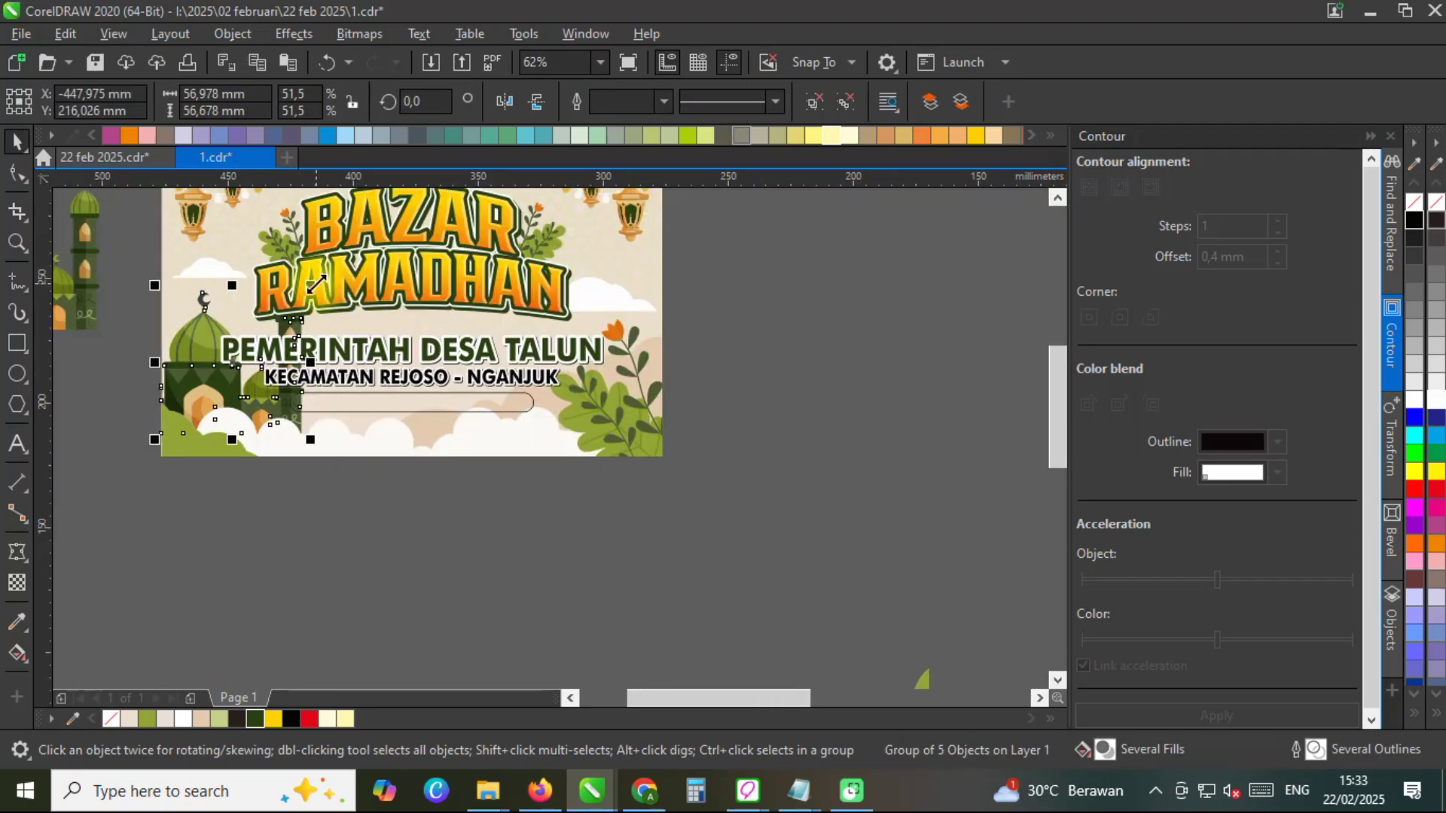
pyautogui.moveTo(309, 301); pyautogui.dragTo(304, 307)
pyautogui.scroll(2, 310, 413)
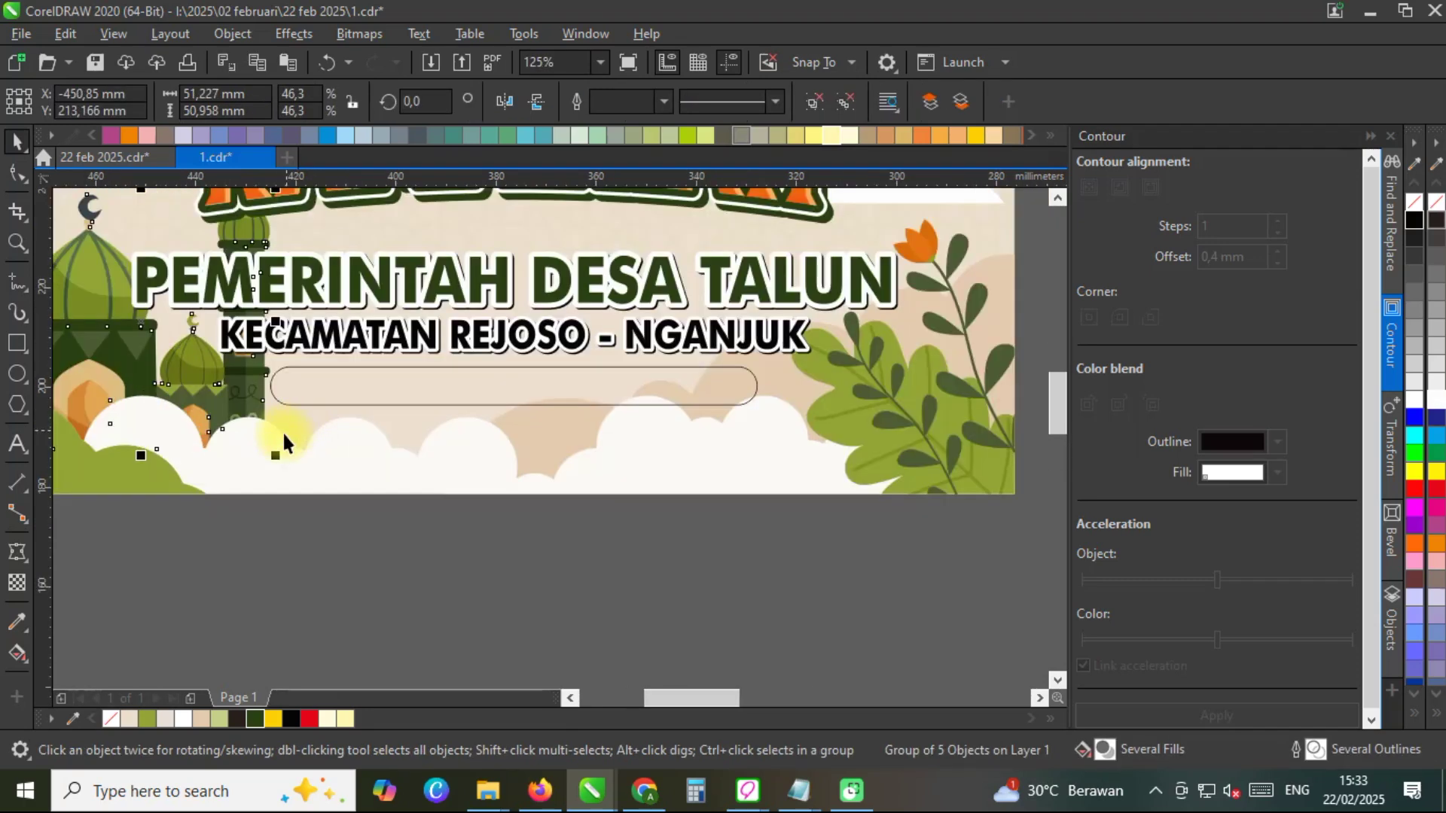
pyautogui.hotkey('shift', 'pageup')
# Lower the mosque toward the banner's bottom edge and widen the green hill in front of it to about 55 mm.
pyautogui.moveTo(264, 449); pyautogui.dragTo(98, 414)
pyautogui.scroll(-2, 295, 482)
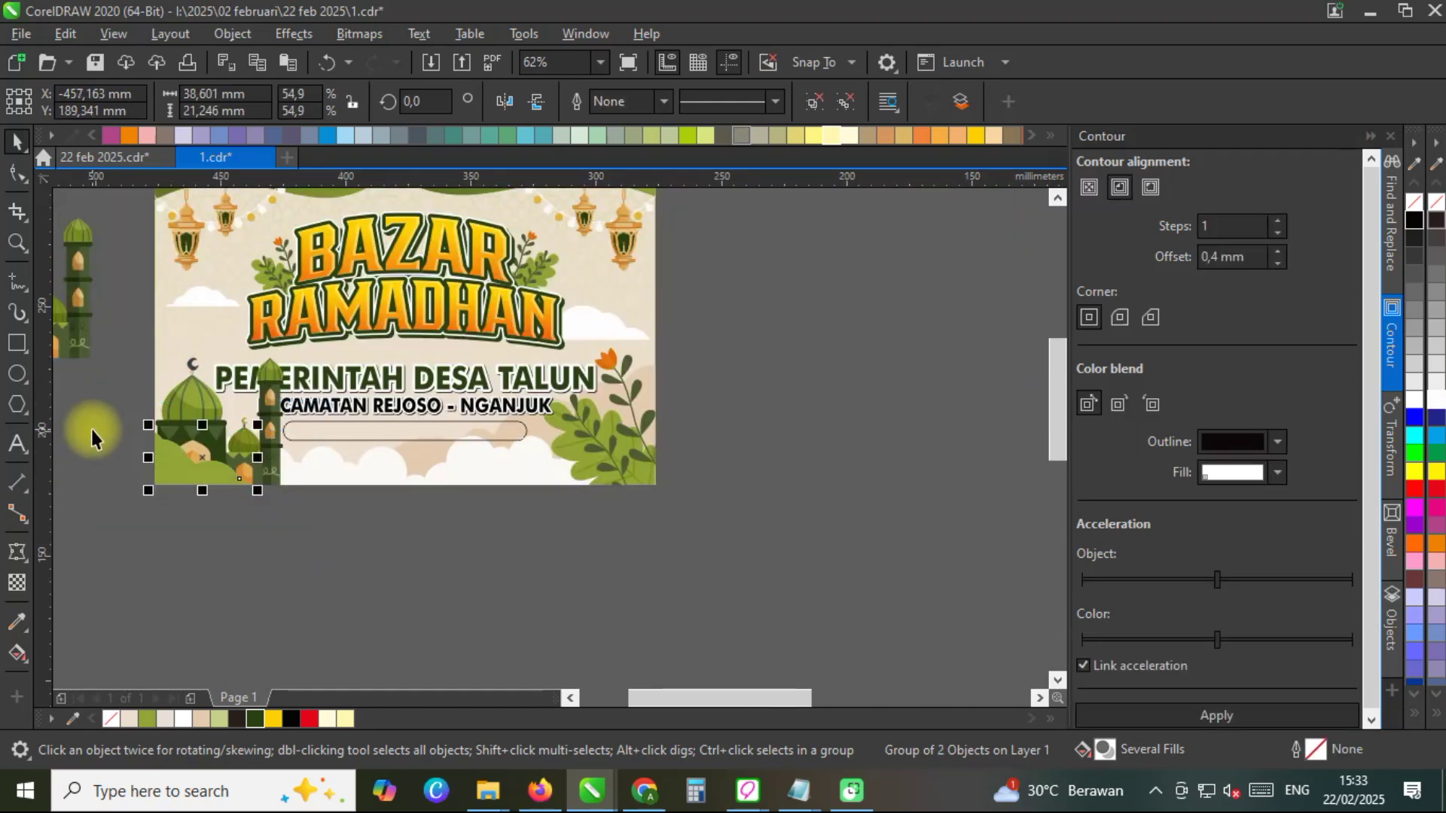
pyautogui.scroll(2, 260, 436)
pyautogui.moveTo(257, 525); pyautogui.dragTo(347, 524)
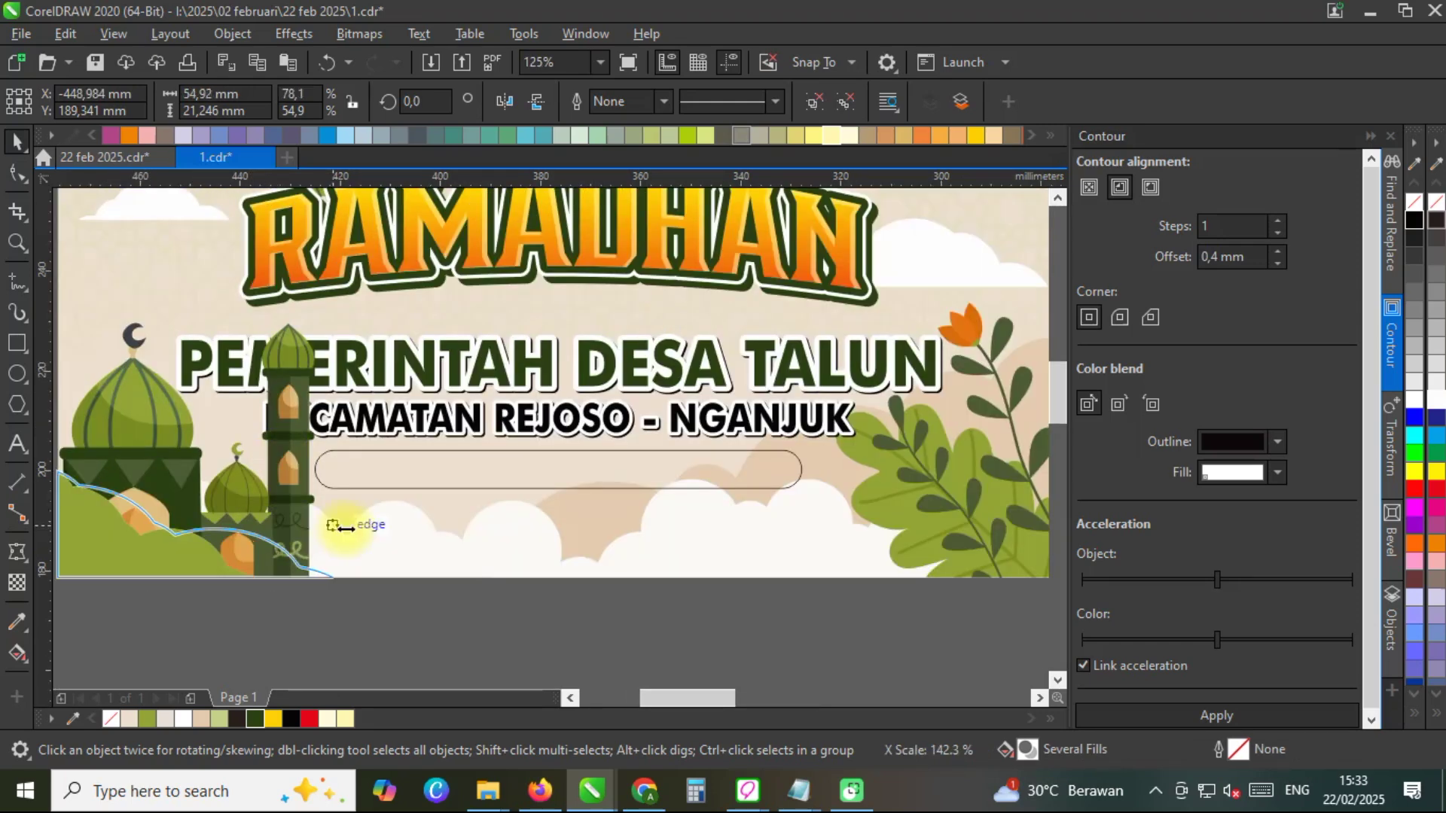
# Raise the mosque slightly and bring the village text lines with their shadows in front of it.
pyautogui.click(184, 476)
pyautogui.moveTo(259, 424); pyautogui.dragTo(320, 352)
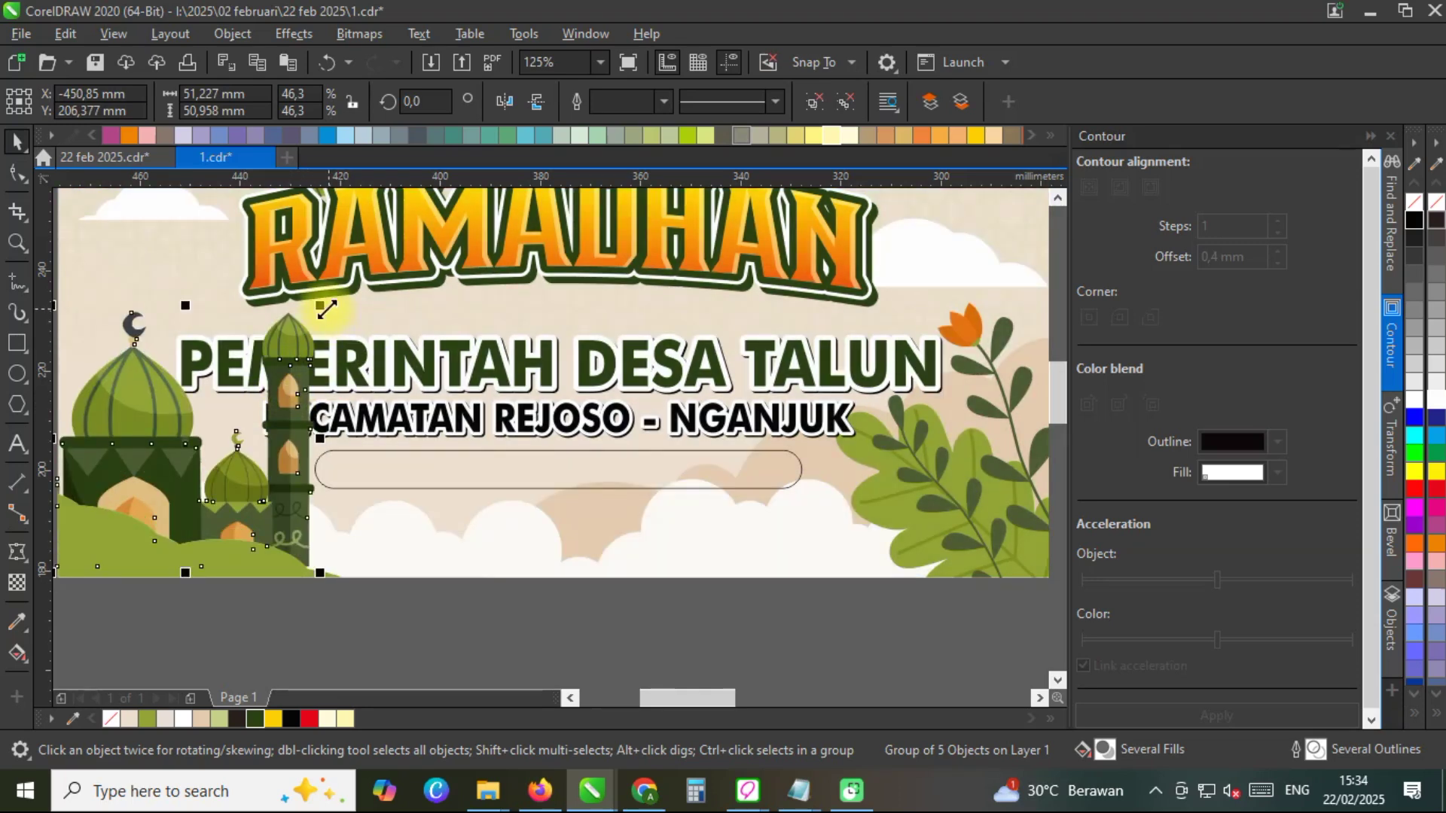
pyautogui.scroll(-2, 271, 408)
pyautogui.moveTo(729, 351); pyautogui.dragTo(183, 426)
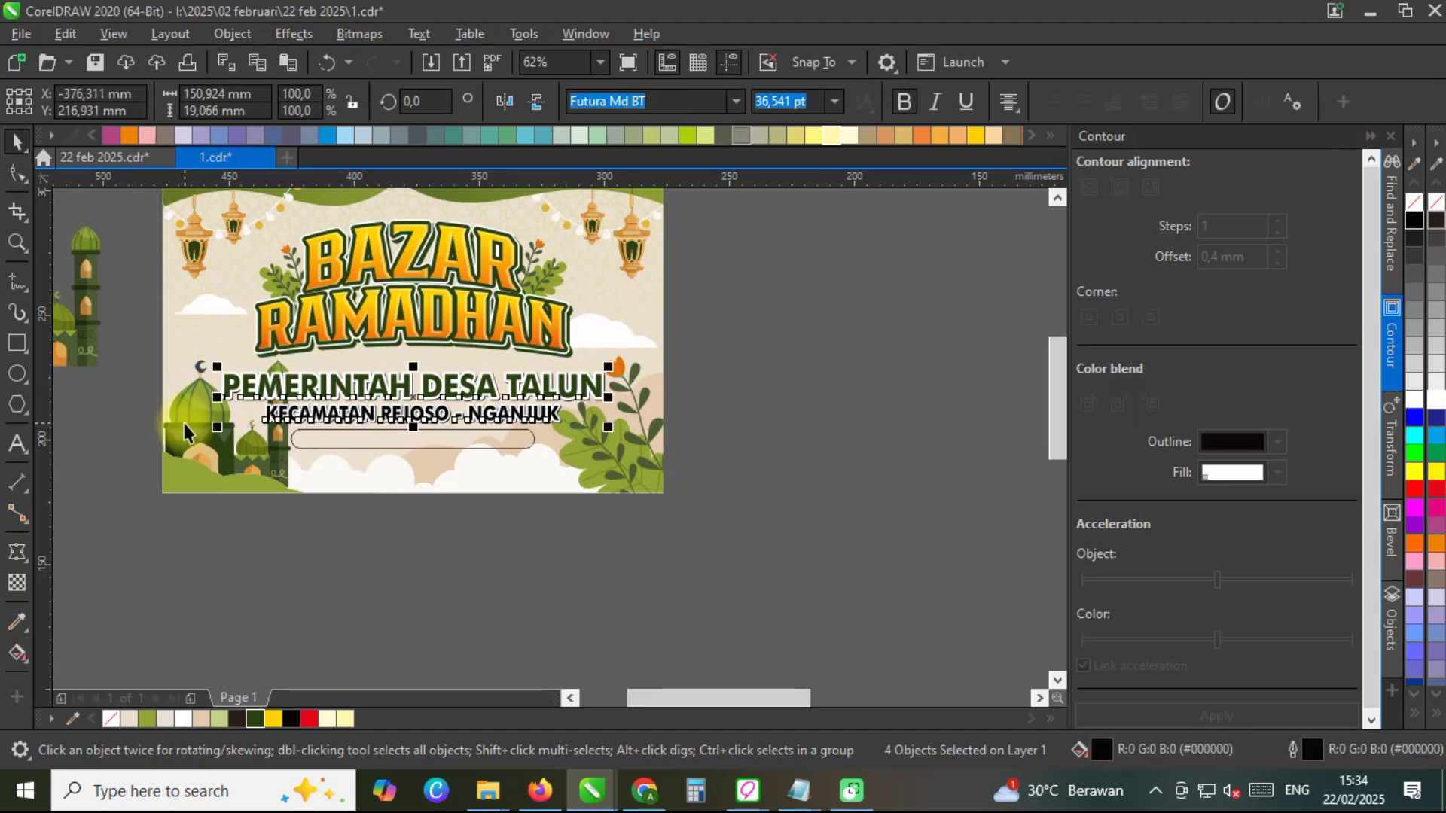
pyautogui.scroll(2, 401, 440)
# Scale the rounded bar down about its centre to about 86.7 × 6.8 mm.
pyautogui.click(507, 418)
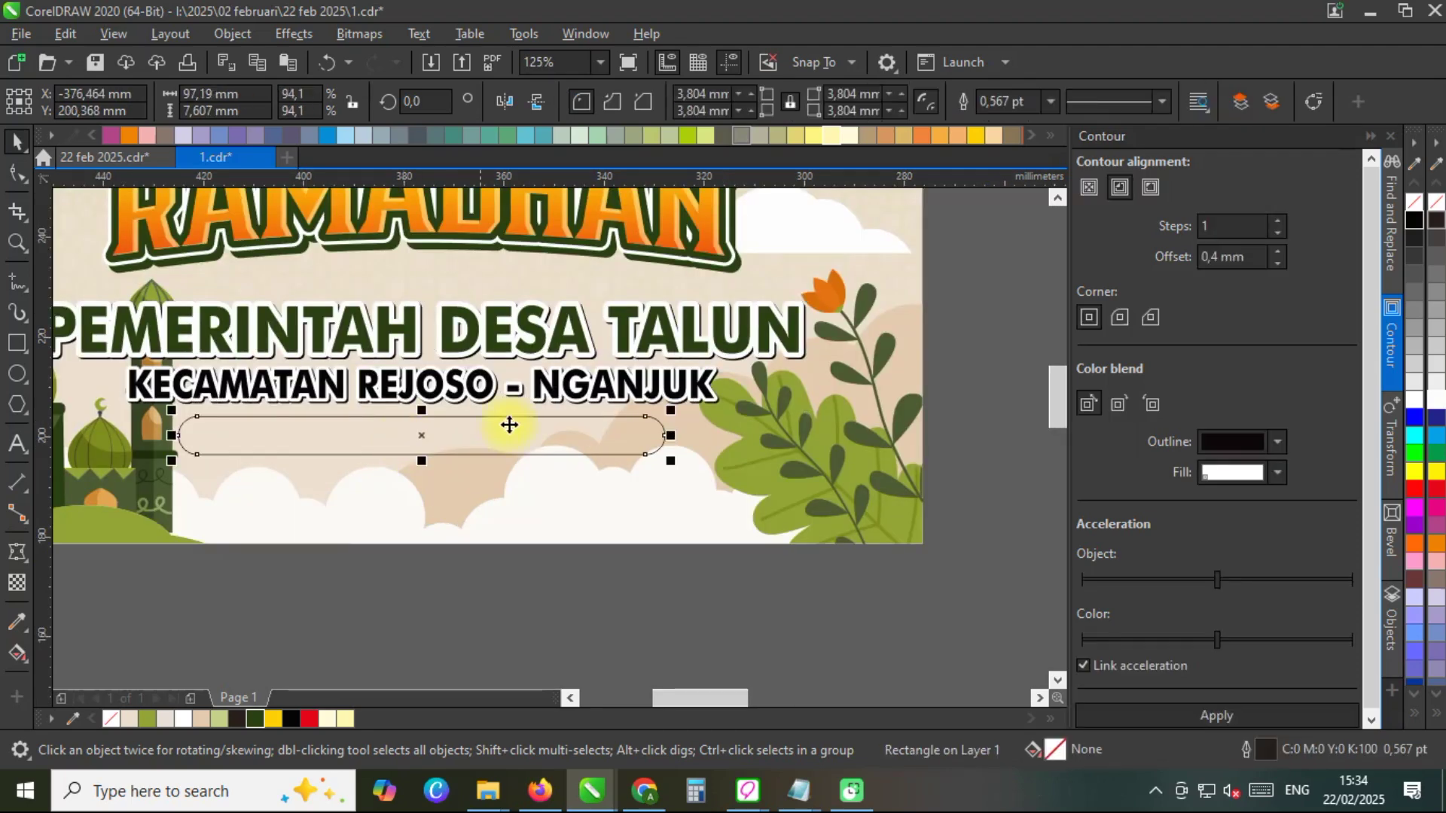
pyautogui.moveTo(674, 463); pyautogui.dragTo(641, 457)
pyautogui.click(590, 436)
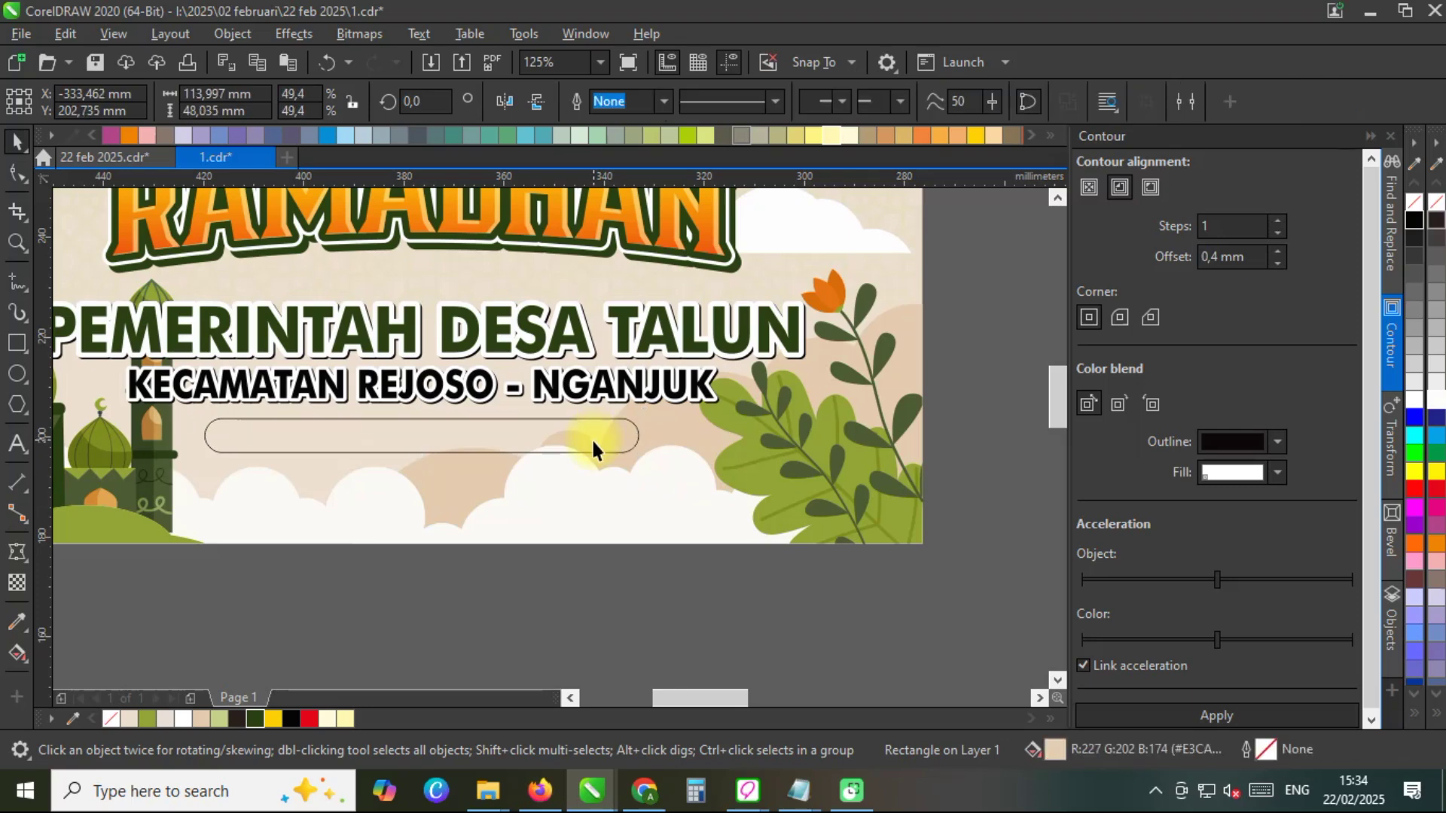
pyautogui.click(434, 452)
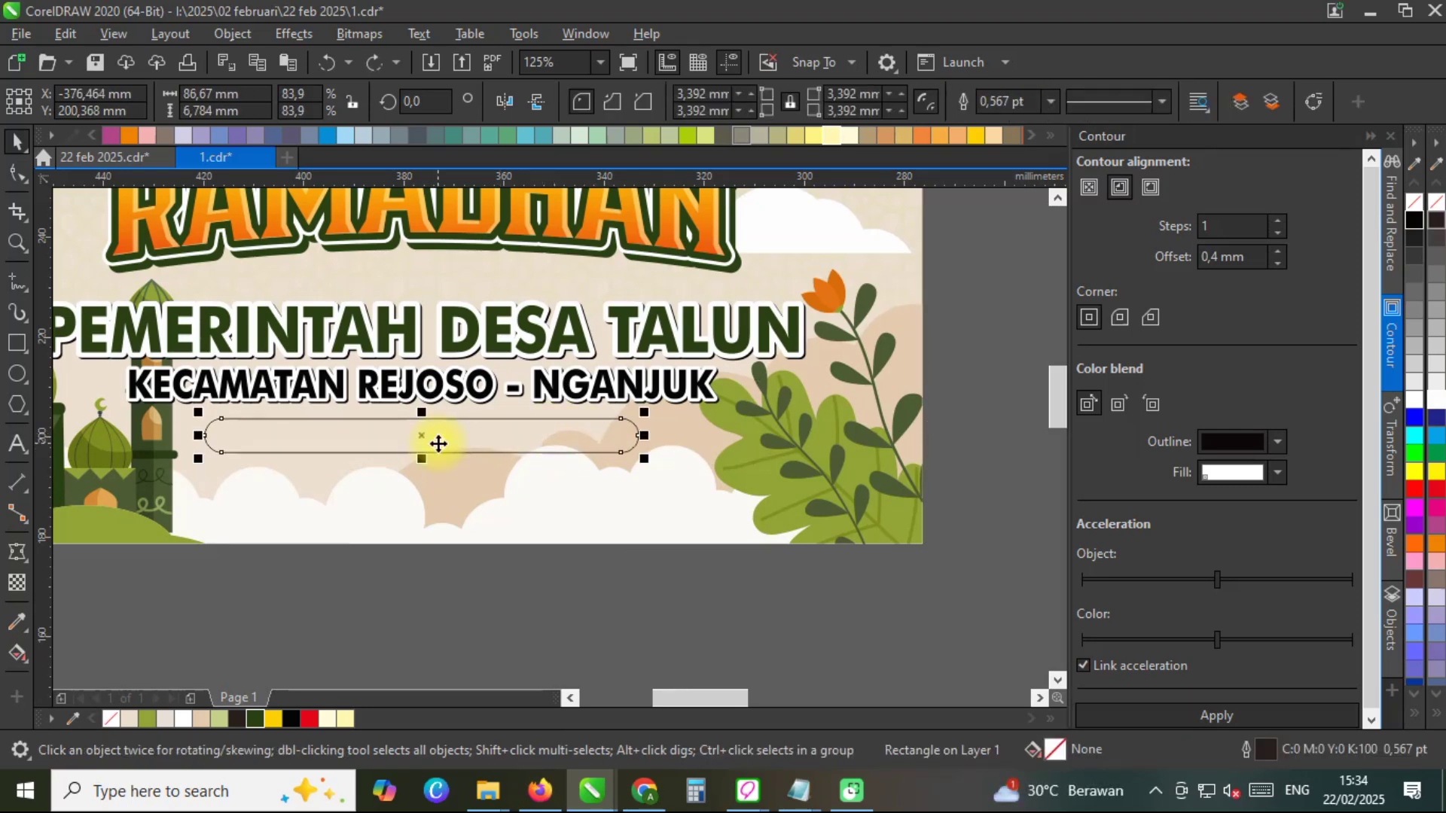
# Fill the rounded bar with Chalk yellow and give it a dark green 3 pt outline with rounded corners behind the fill.
pyautogui.click(338, 717)
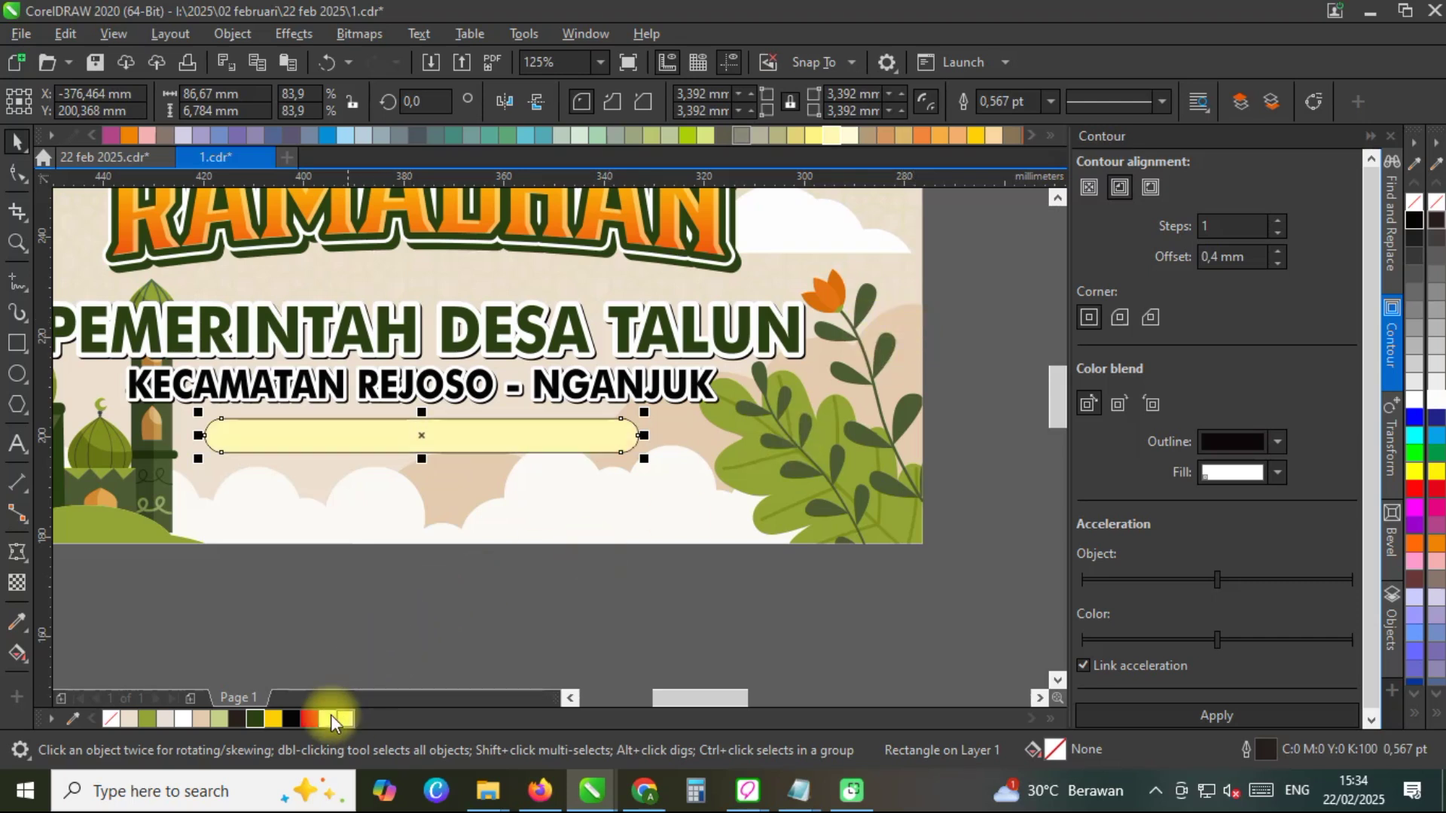
pyautogui.rightClick(256, 718)
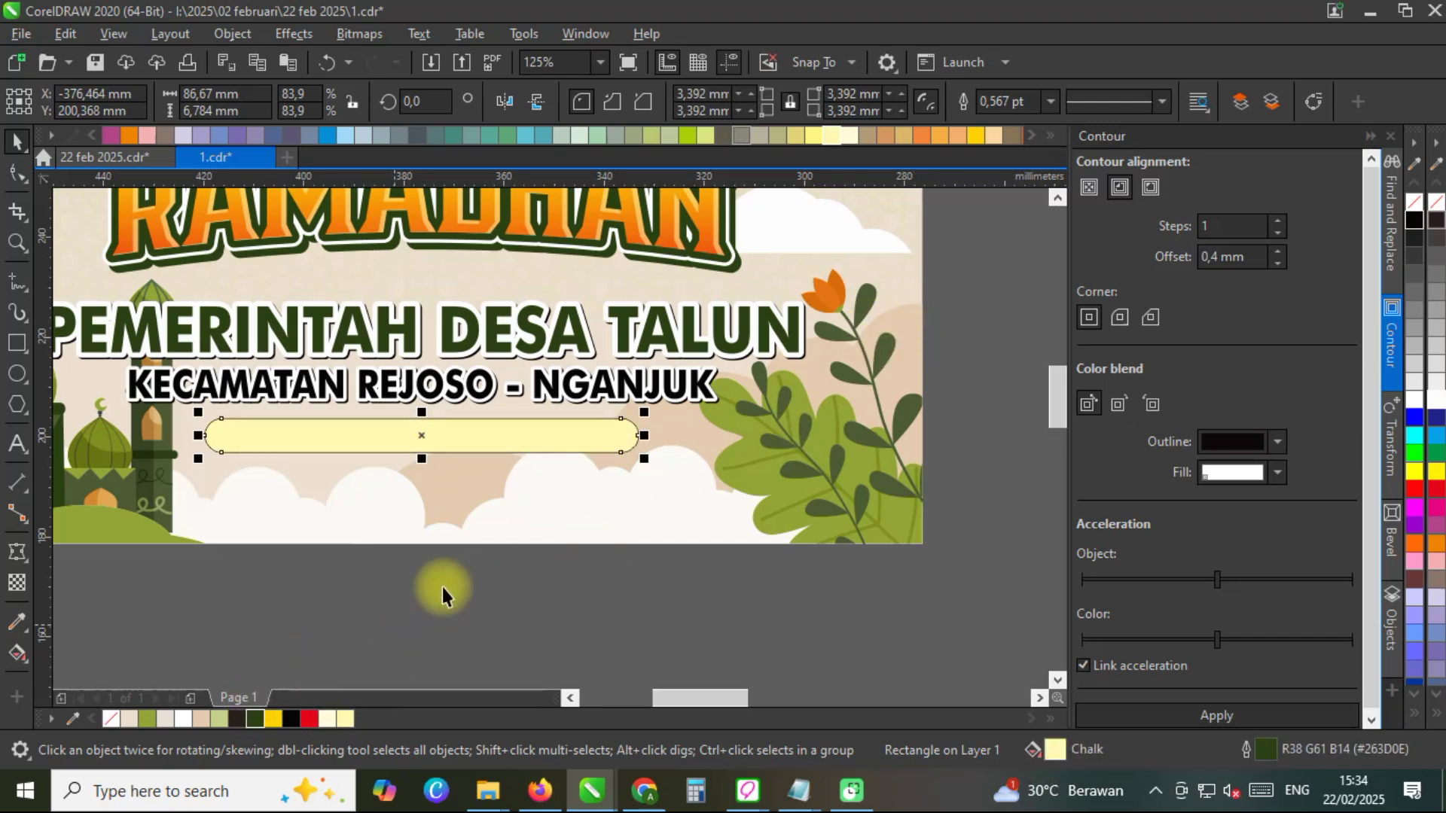
pyautogui.press('F12')
pyautogui.write('3')
pyautogui.click(558, 435)
pyautogui.click(799, 471)
pyautogui.click(896, 540)
pyautogui.scroll(-2, 676, 458)
# Copy the KECAMATAN line down over the bar and replace its wording with "Ramadhan 1446 H / 2025 M".
pyautogui.scroll(4, 622, 454)
pyautogui.moveTo(571, 445); pyautogui.dragTo(700, 429)
pyautogui.scroll(-4, 681, 394)
pyautogui.doubleClick(700, 427)
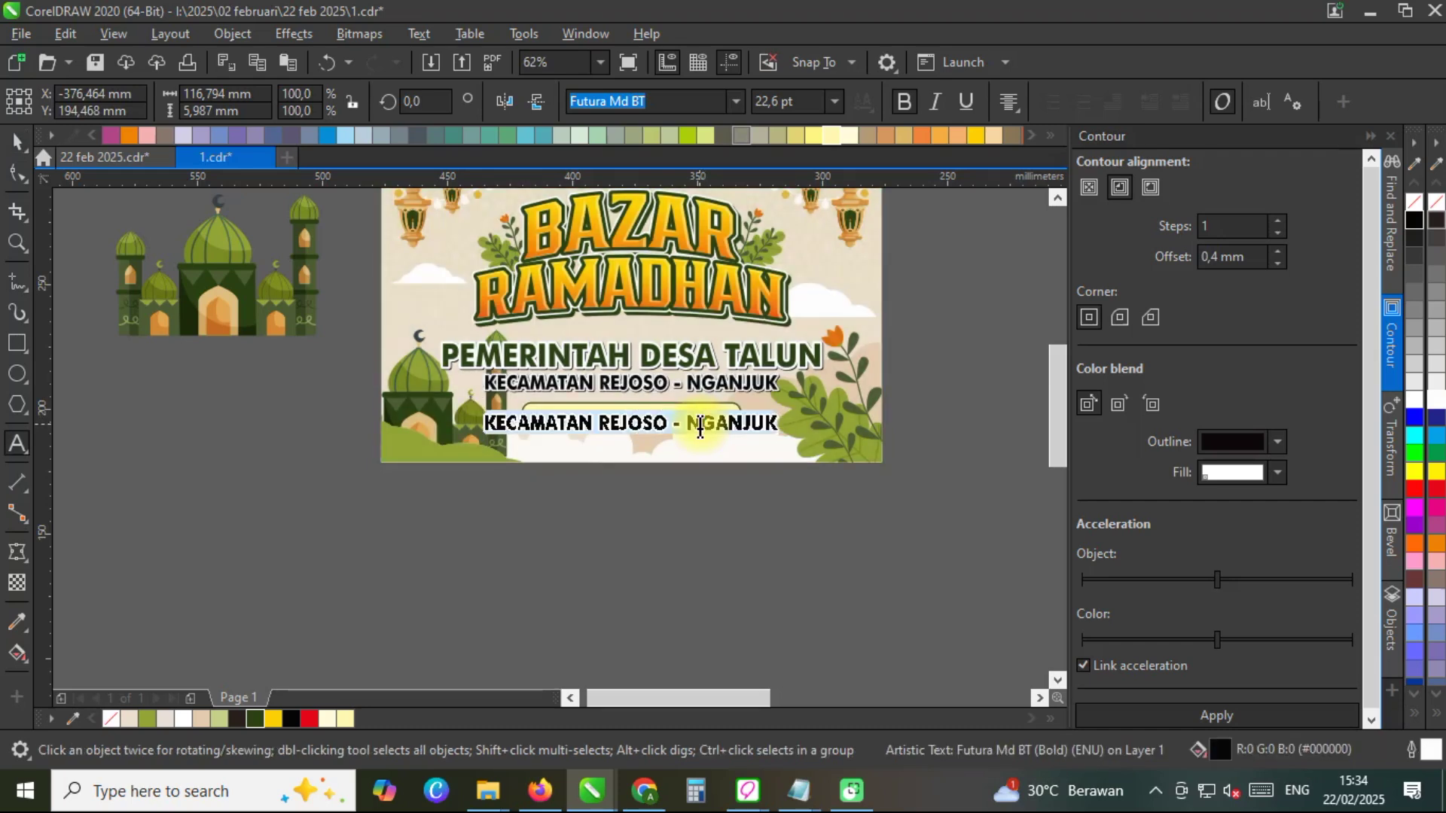
pyautogui.press('Delete')
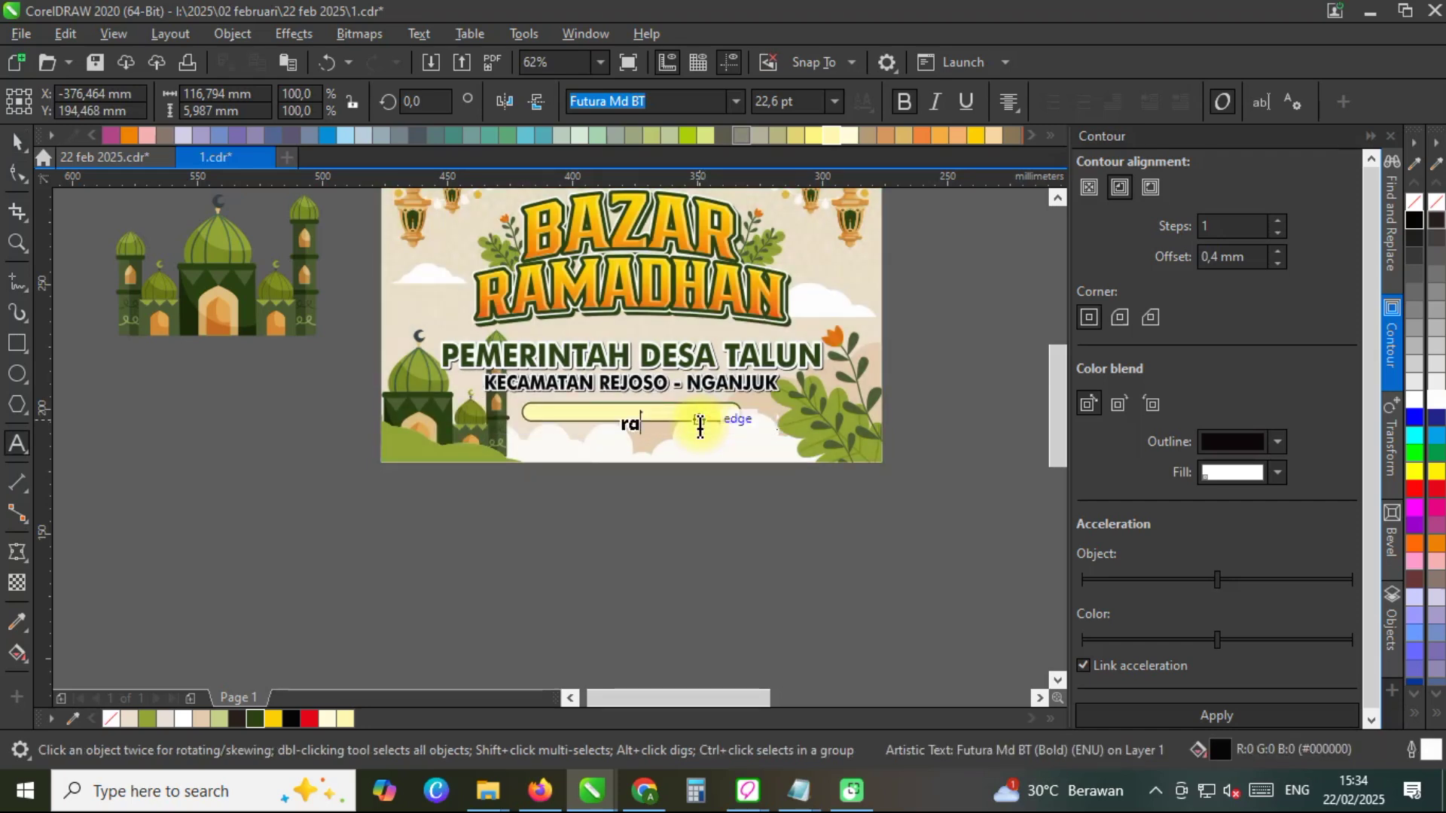
pyautogui.press('BackSpace')
pyautogui.press('BackSpace')
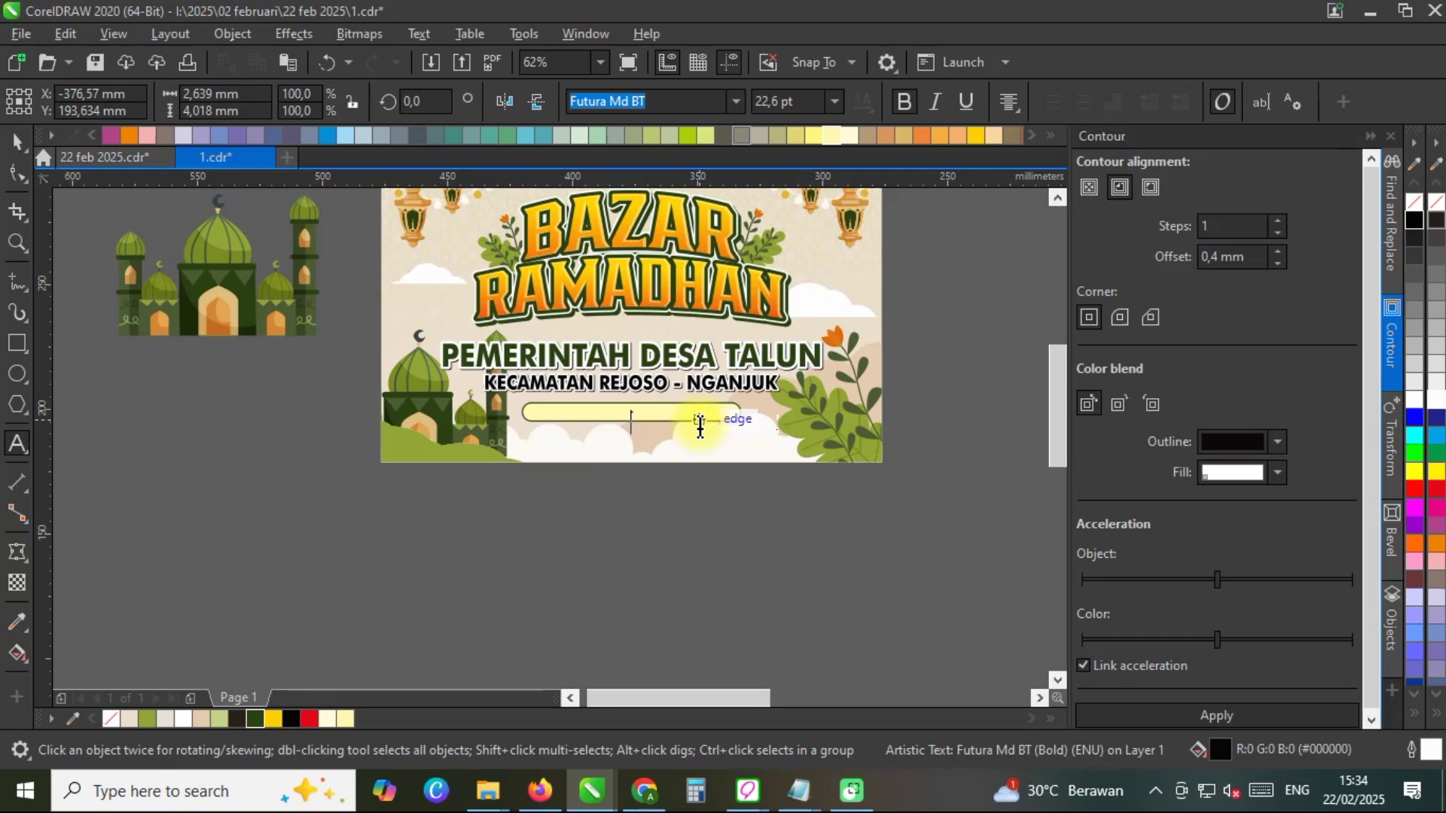
pyautogui.write('Ramadhan 1446 H')
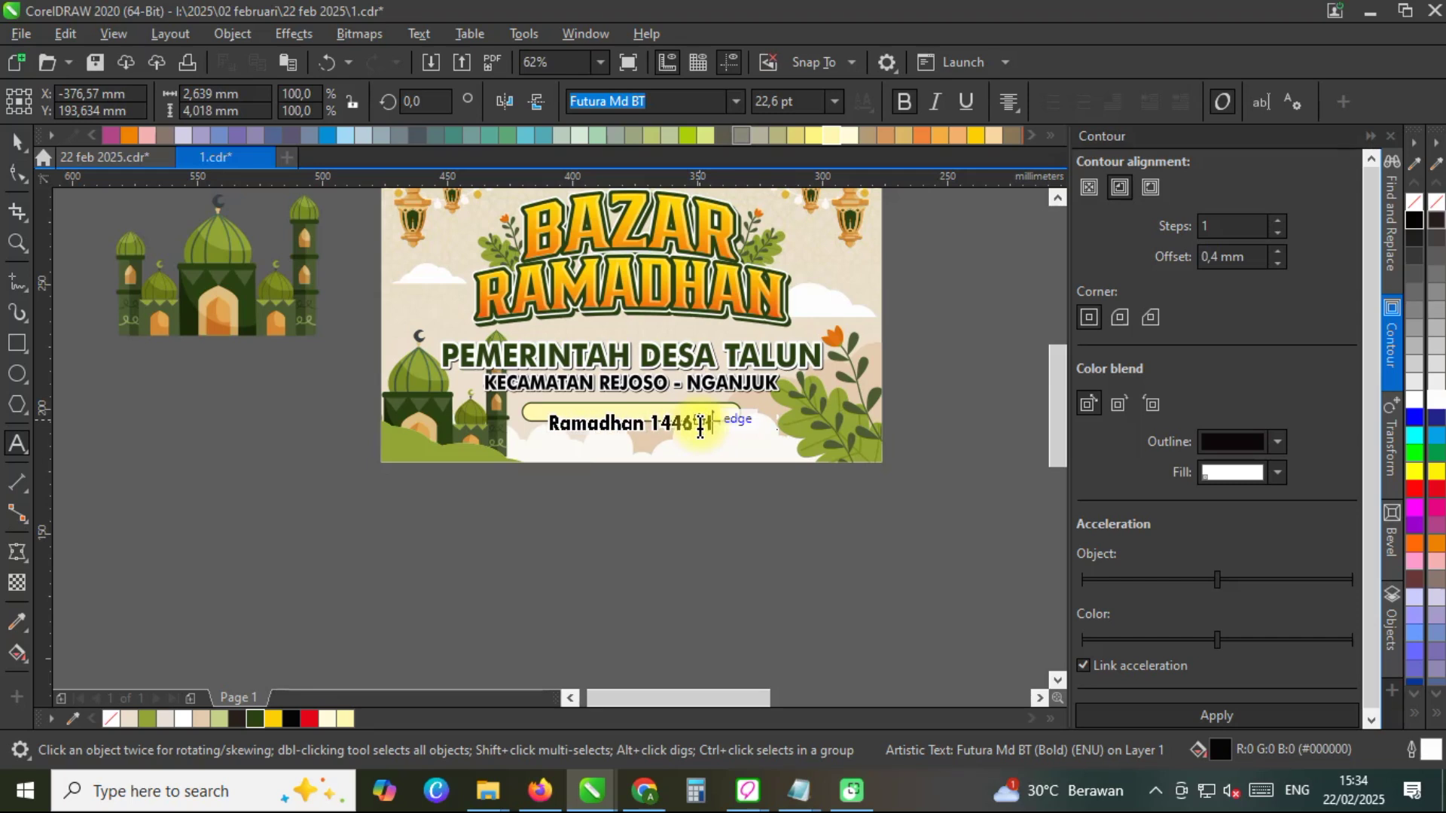
pyautogui.write(' / 2025')
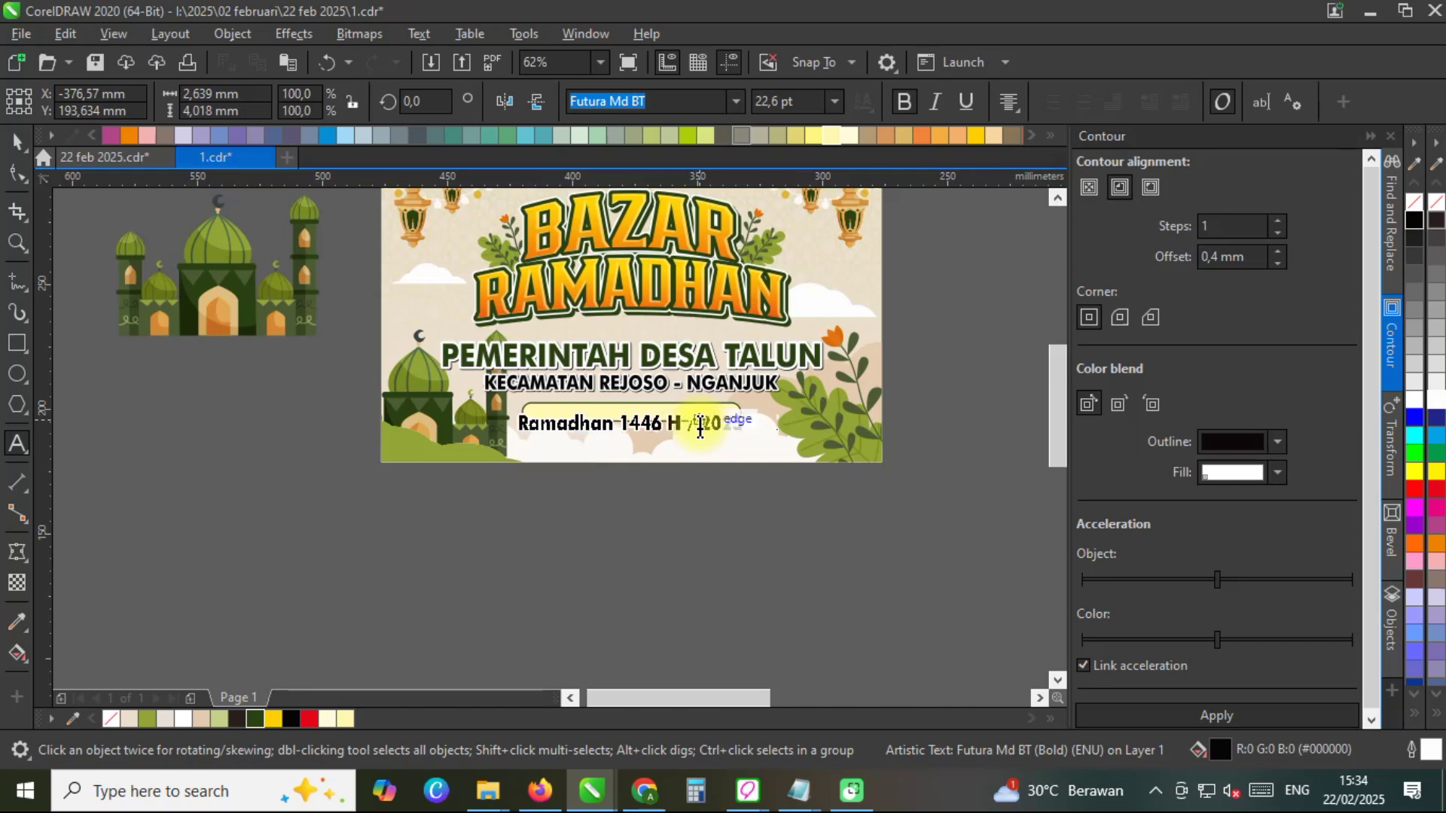
pyautogui.write(' M')
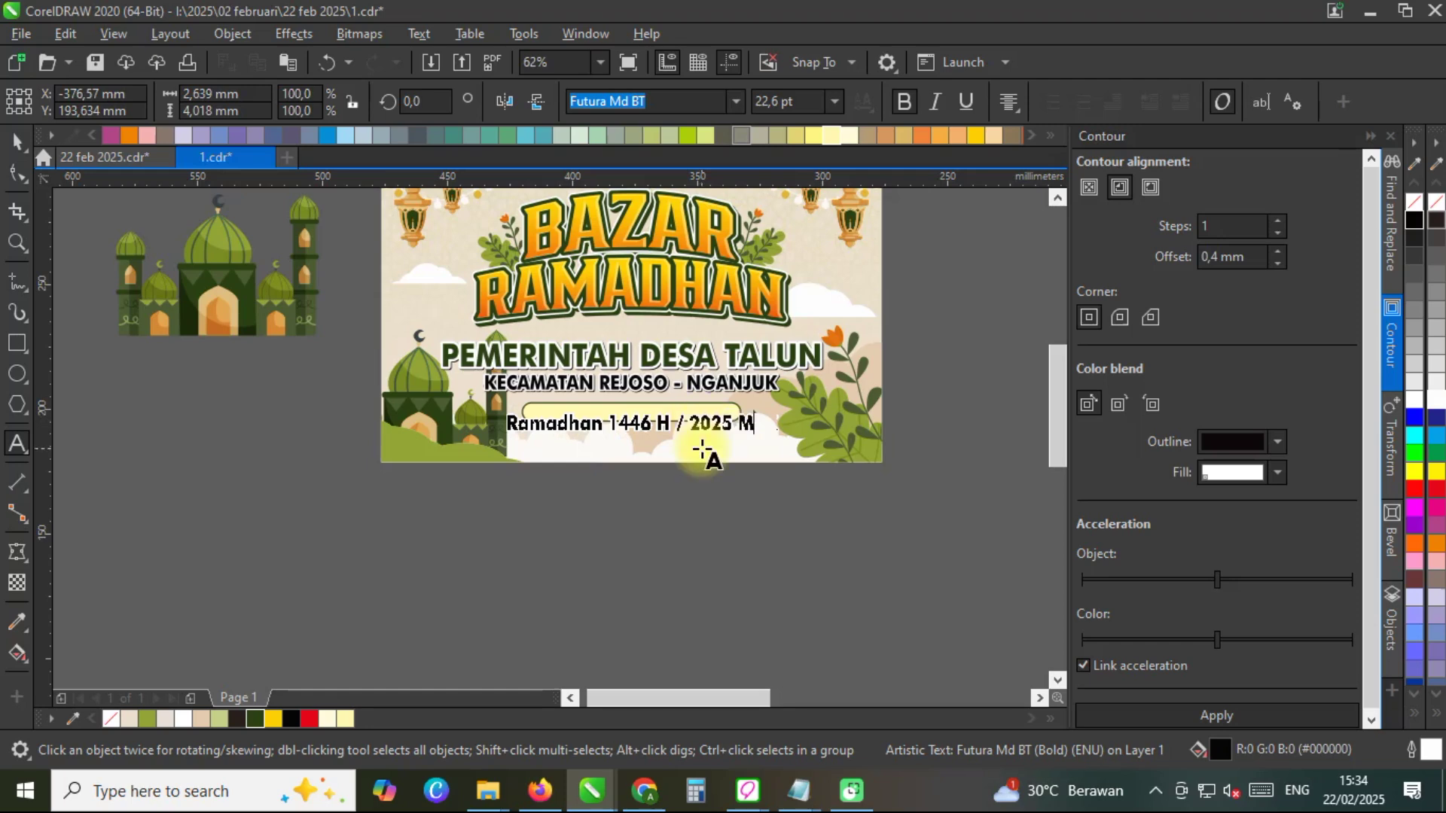
# Reduce the Ramadhan 1446 H / 2025 M text to about 16.3 pt and centre it inside the yellow bar.
pyautogui.scroll(2, 702, 449)
pyautogui.click(18, 145)
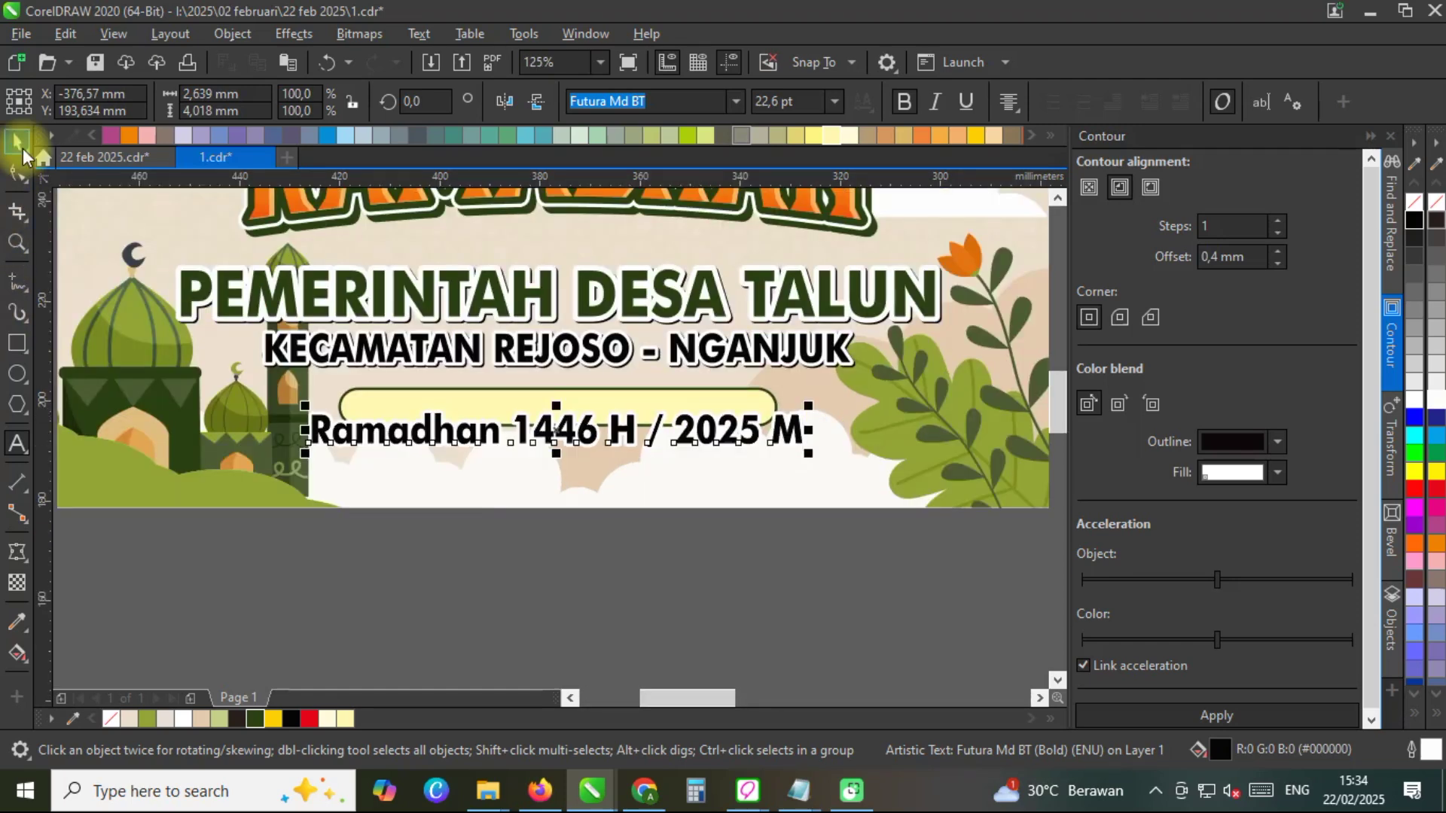
pyautogui.moveTo(809, 454); pyautogui.dragTo(739, 480)
pyautogui.keyDown('shift'); pyautogui.click(764, 414); pyautogui.keyUp('shift')
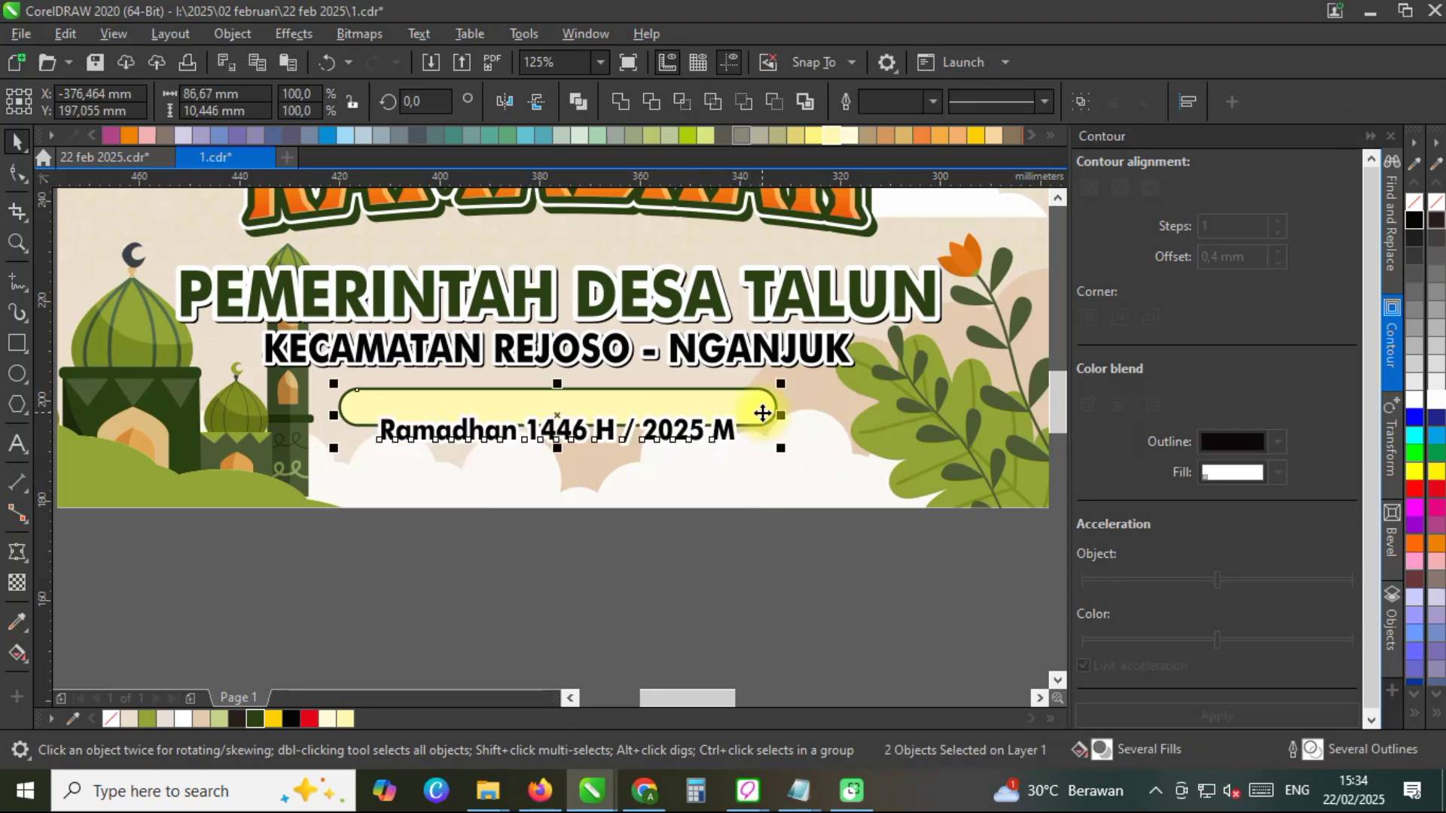
pyautogui.press('c')
# Remove the outline from the Ramadhan 1446 H / 2025 M text.
pyautogui.click(707, 423)
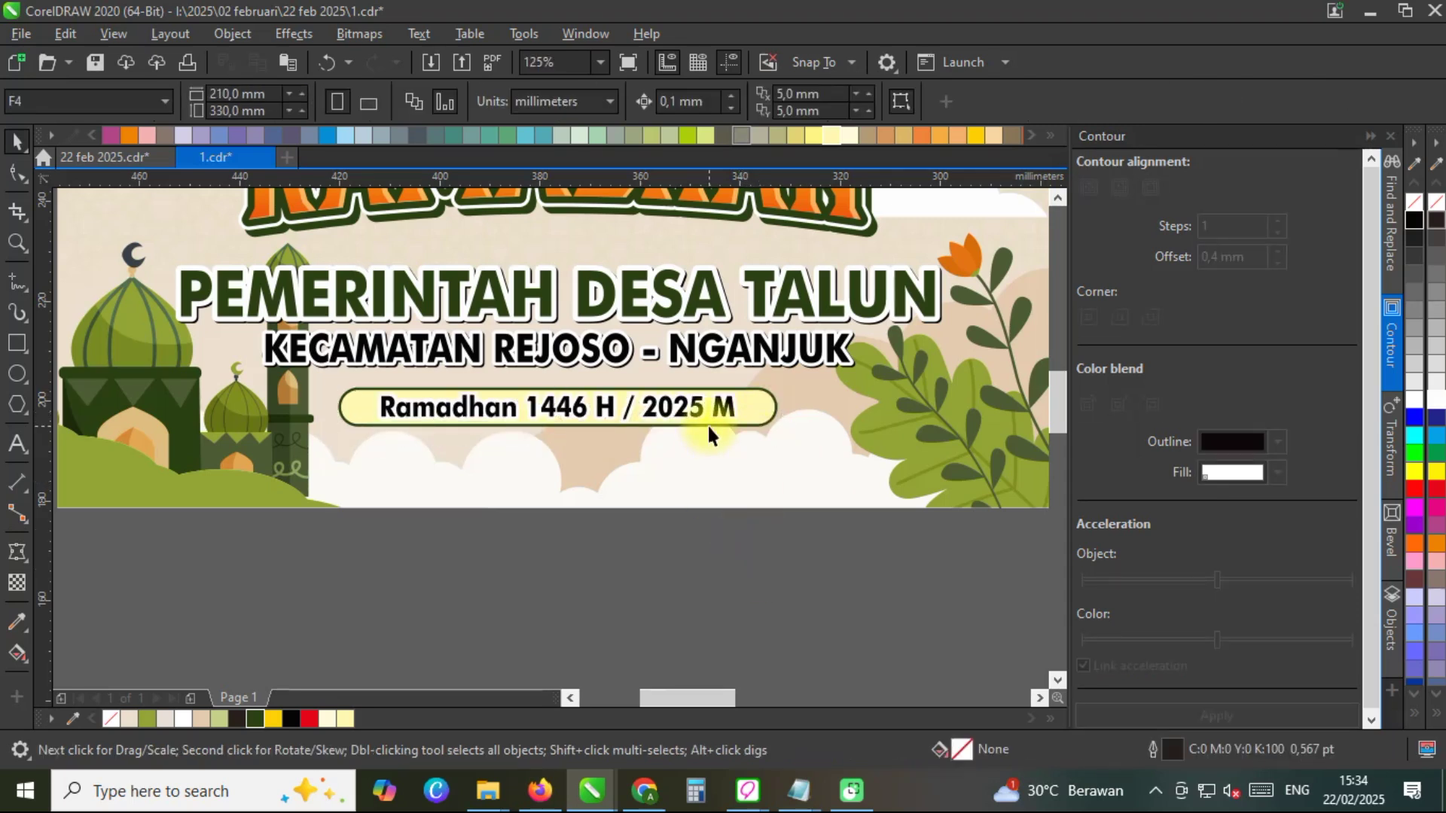
pyautogui.rightClick(1414, 202)
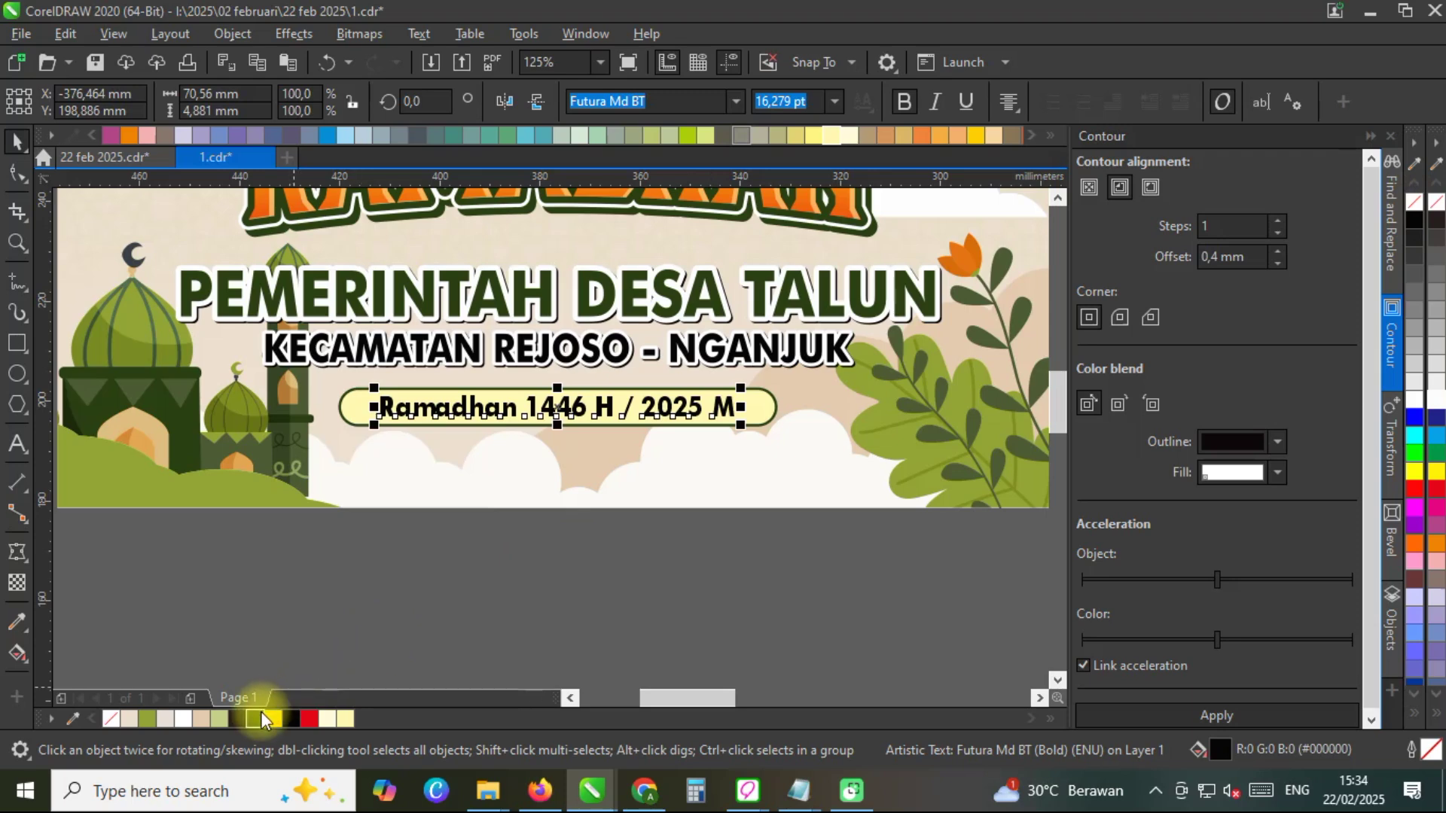
pyautogui.click(684, 539)
pyautogui.scroll(-2, 715, 521)
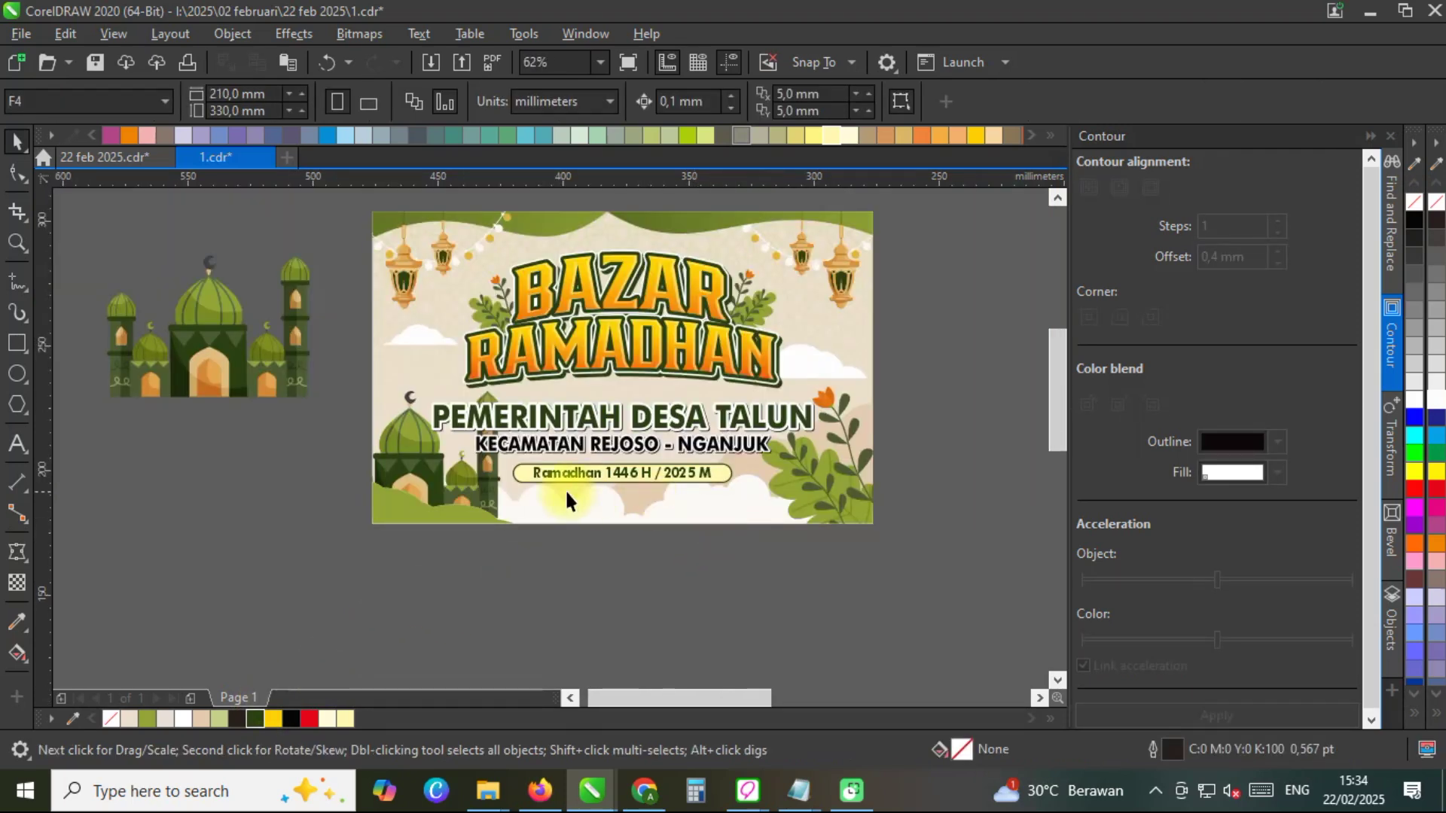